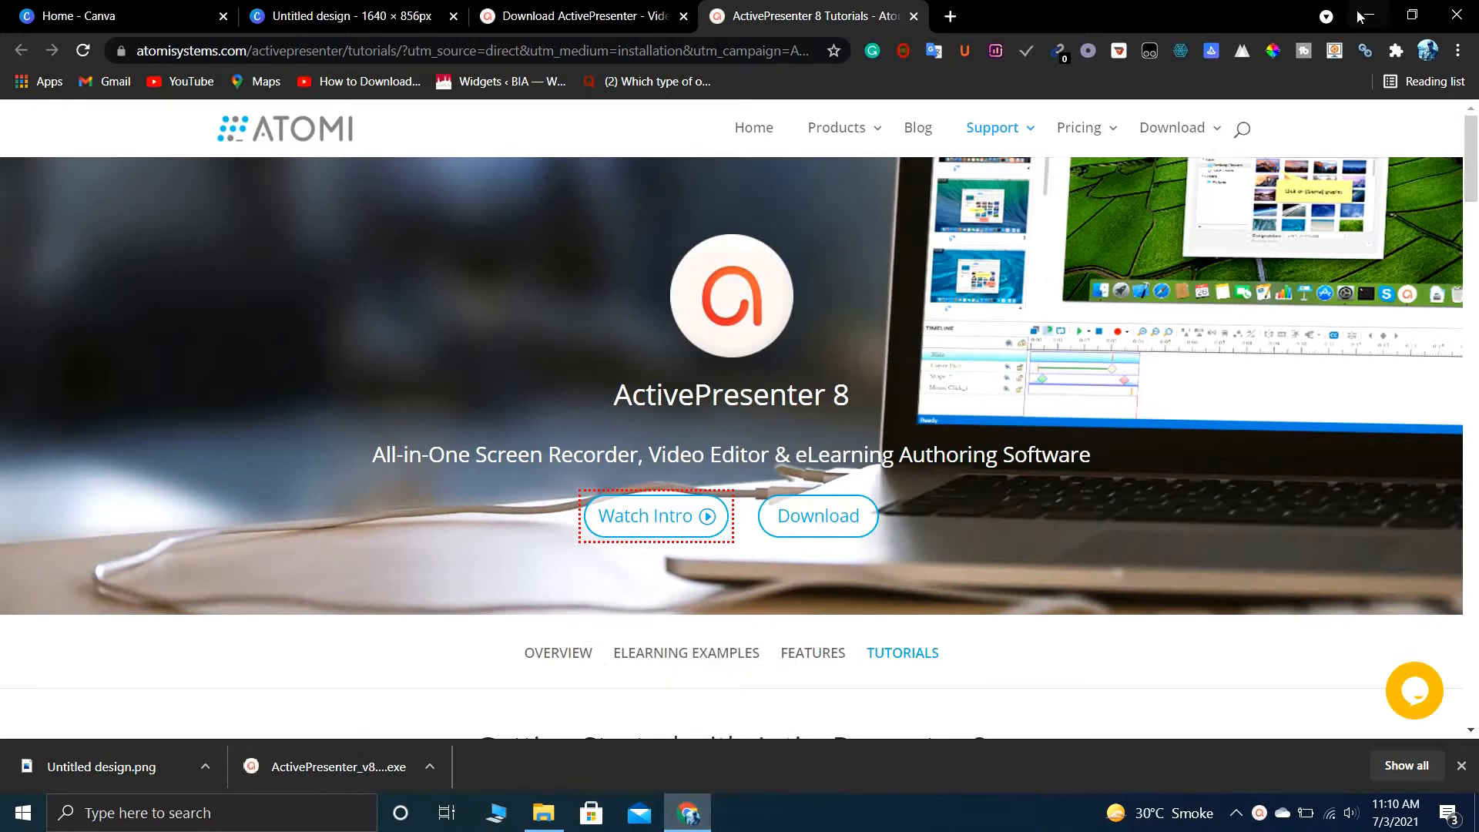
- Close the open browser and file explorer windows, and open Facebook in Microsoft Edge
left_click(1456, 14)
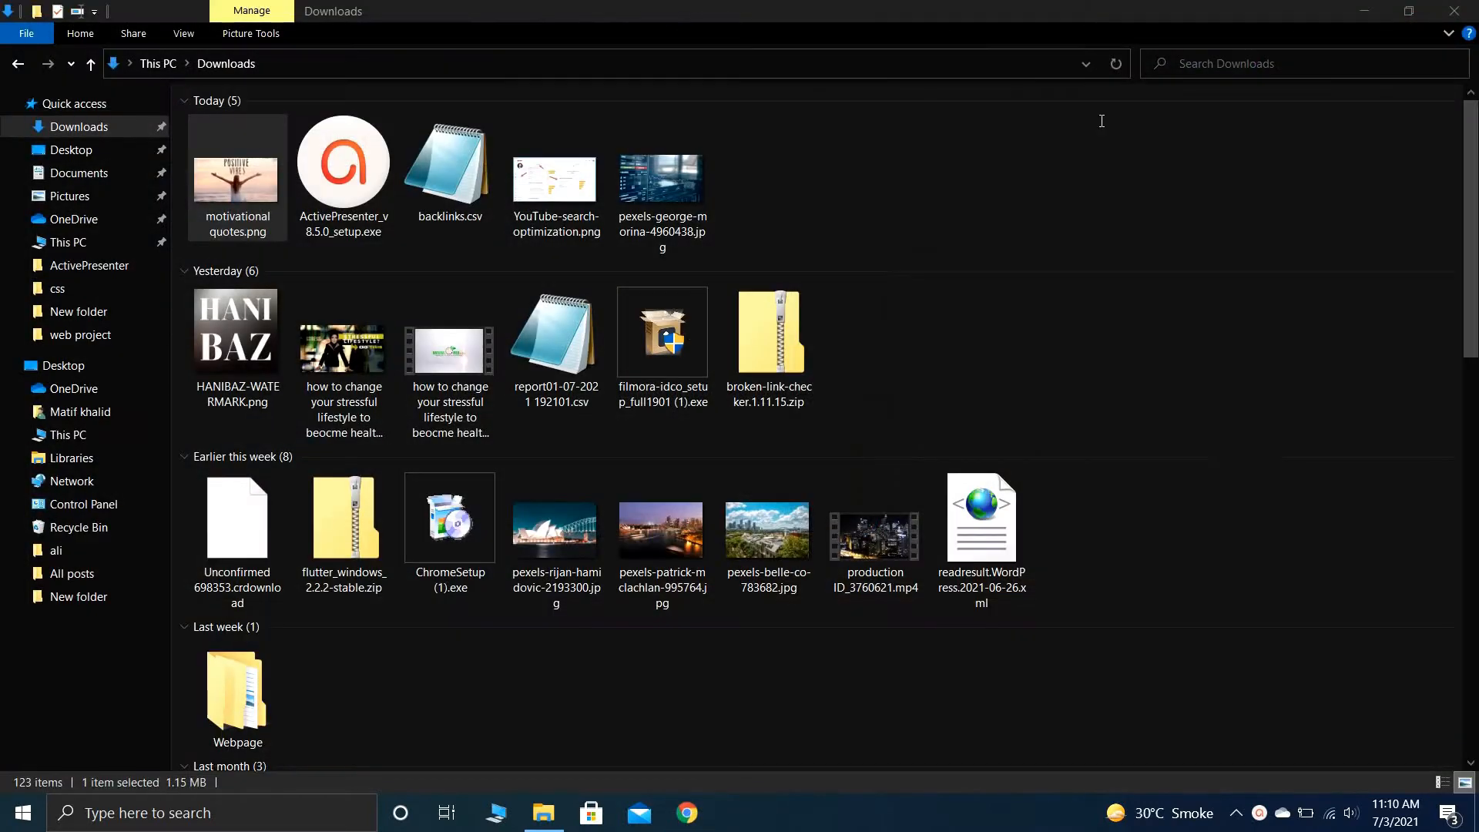
left_click(1455, 10)
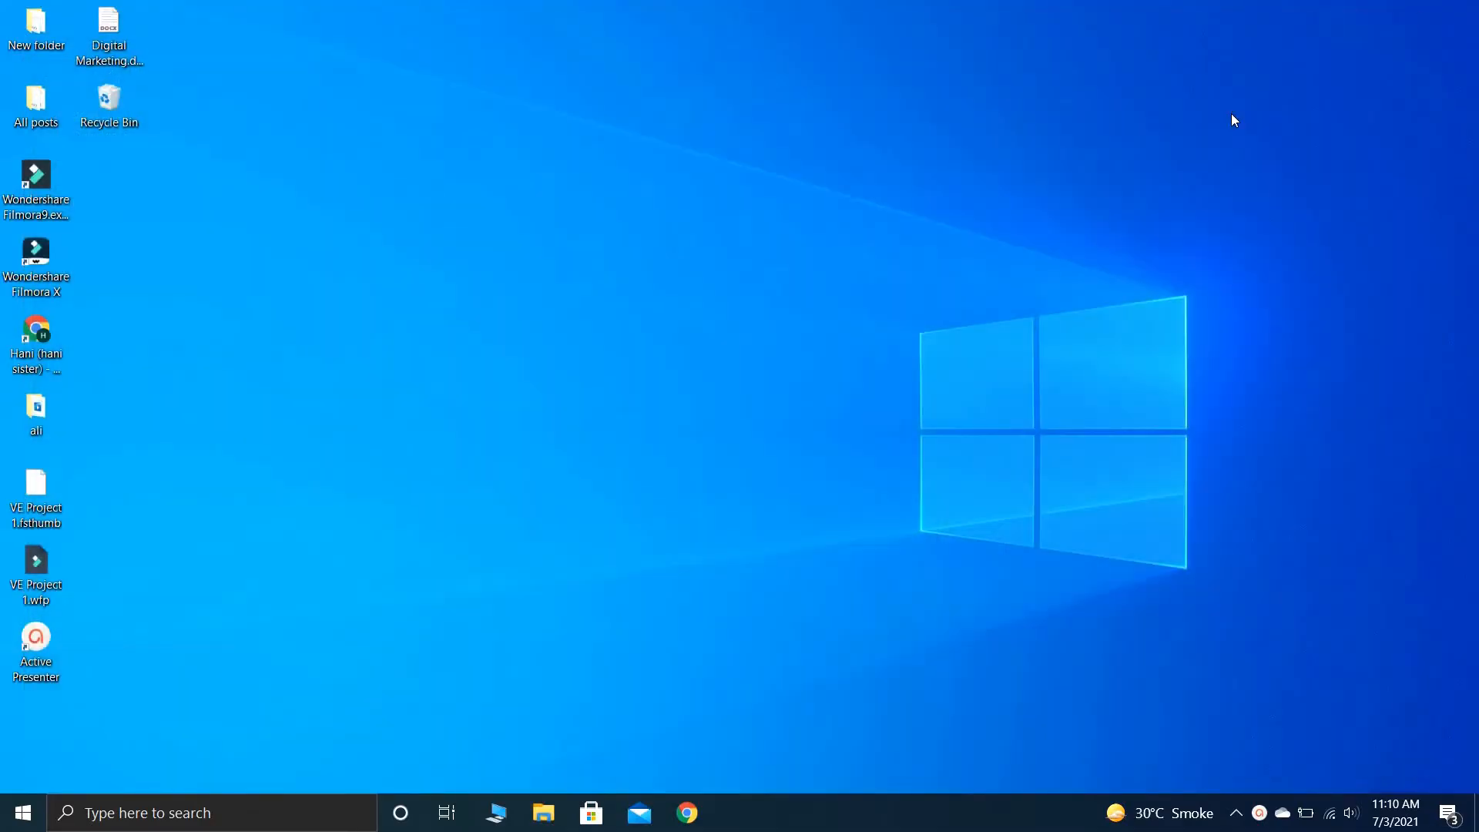
left_click(23, 813)
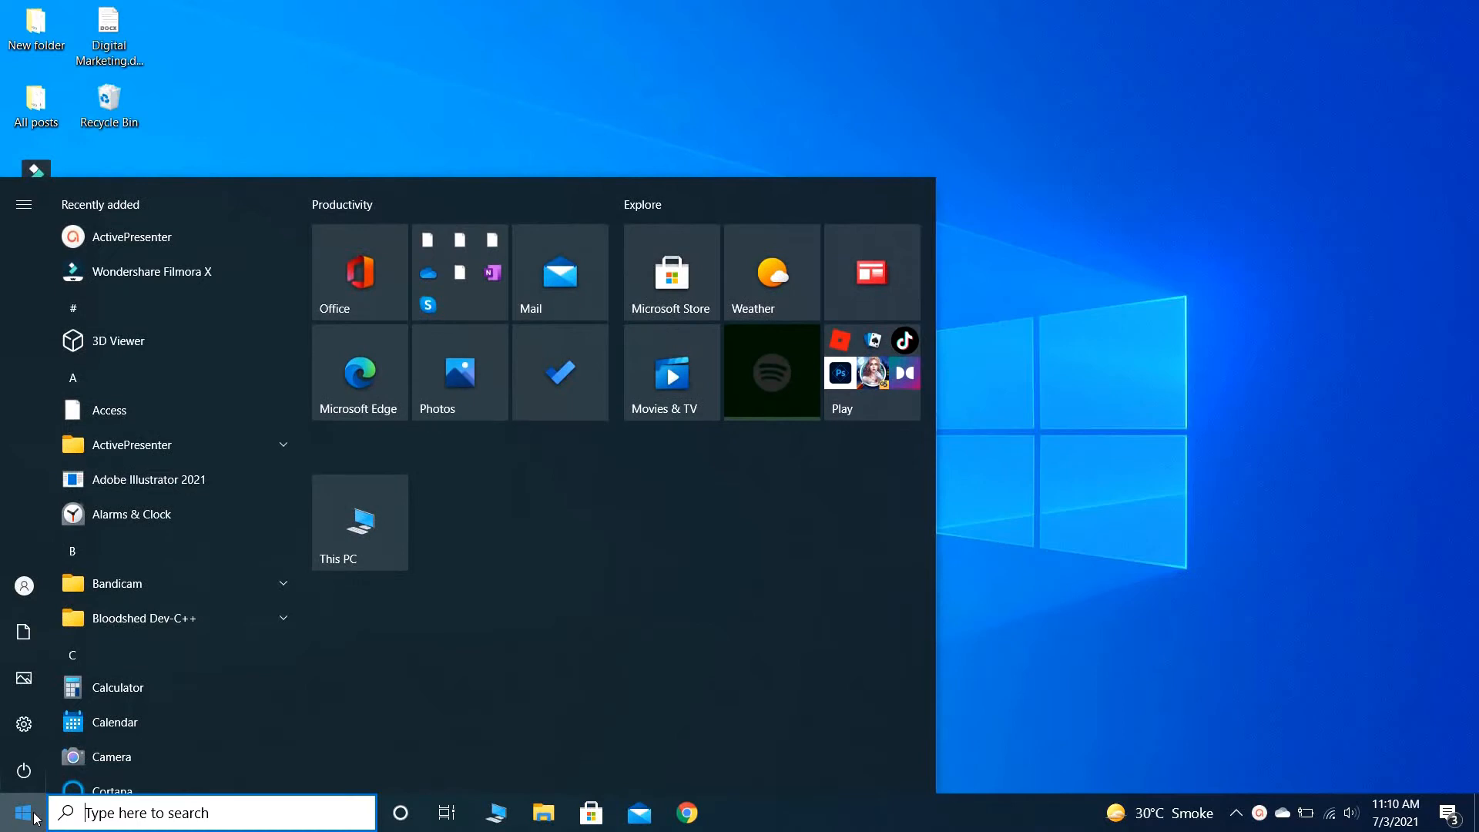
left_click(373, 395)
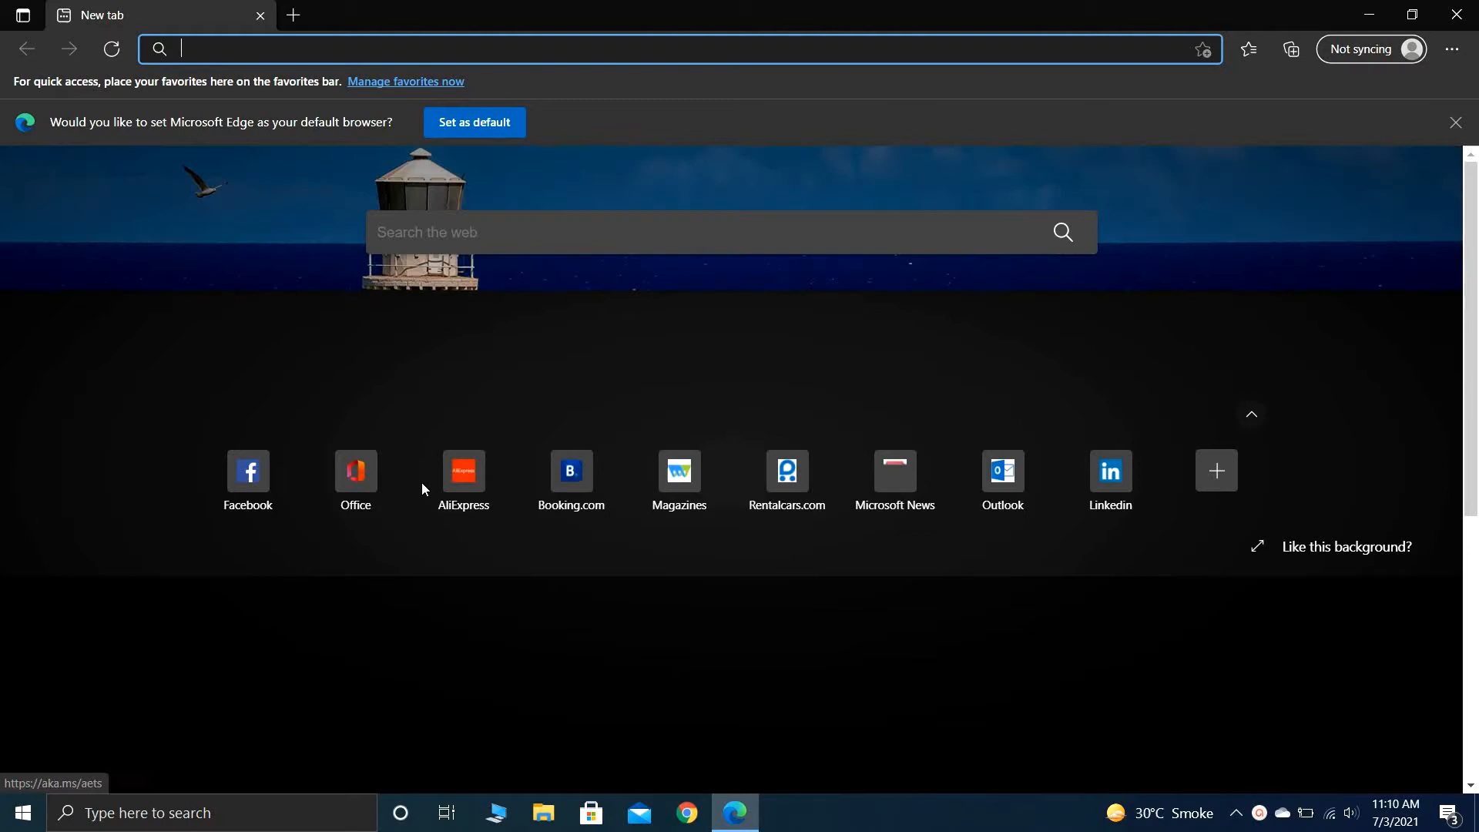
left_click(246, 477)
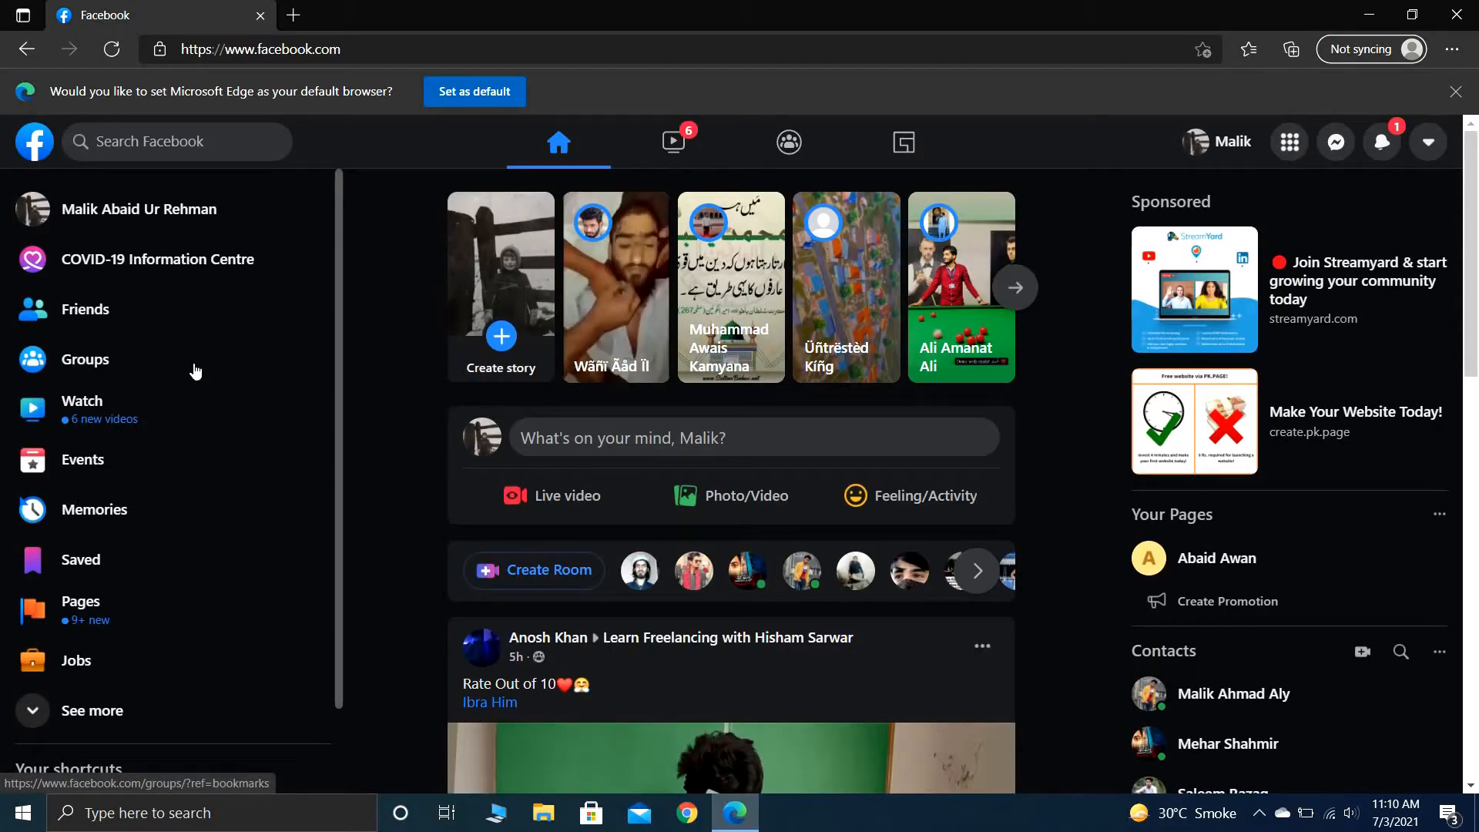
- Start a new Facebook group and name it "motivational quotes"
left_click(101, 371)
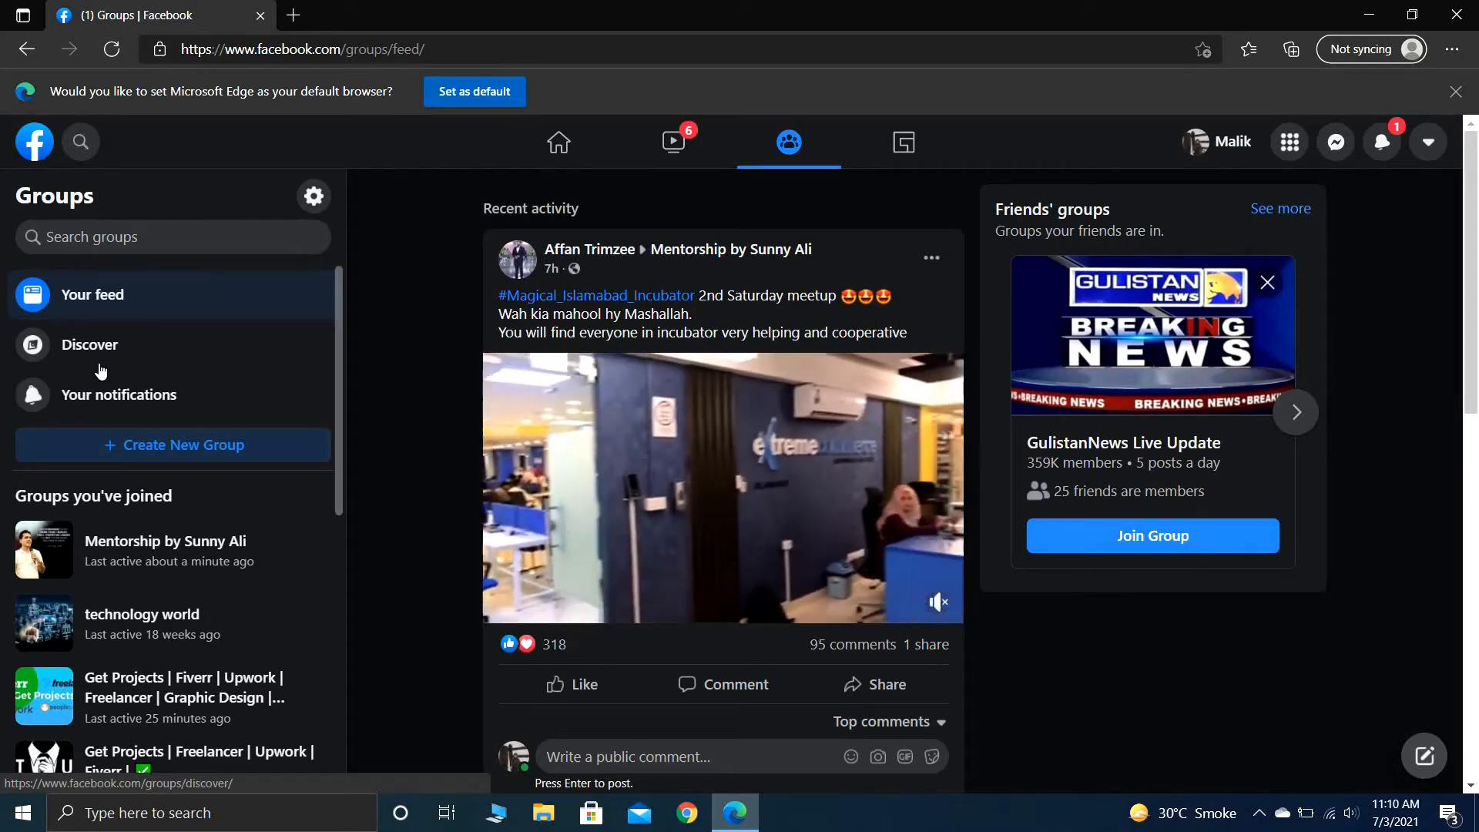
left_click(184, 446)
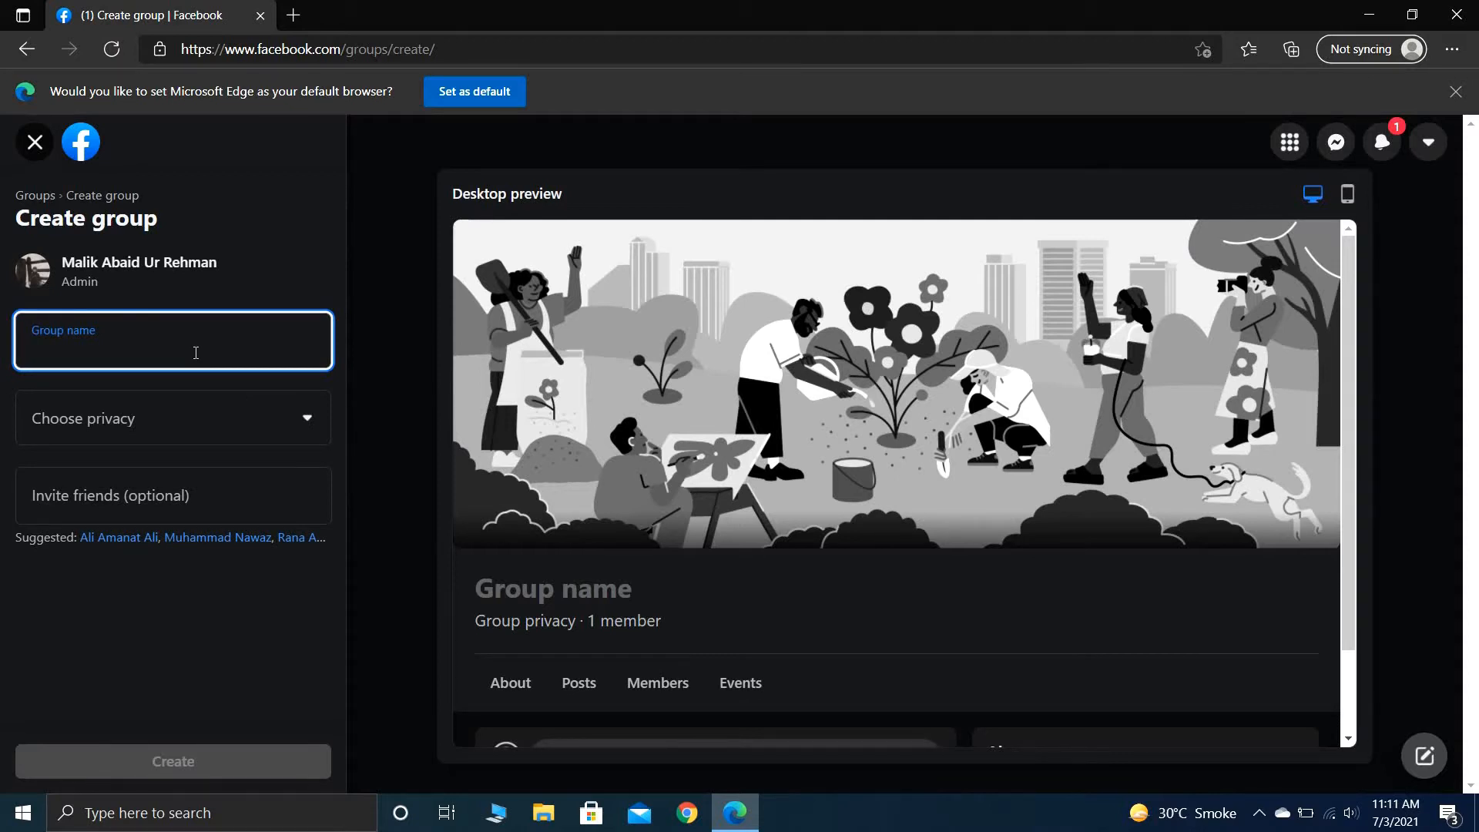
type("motiva")
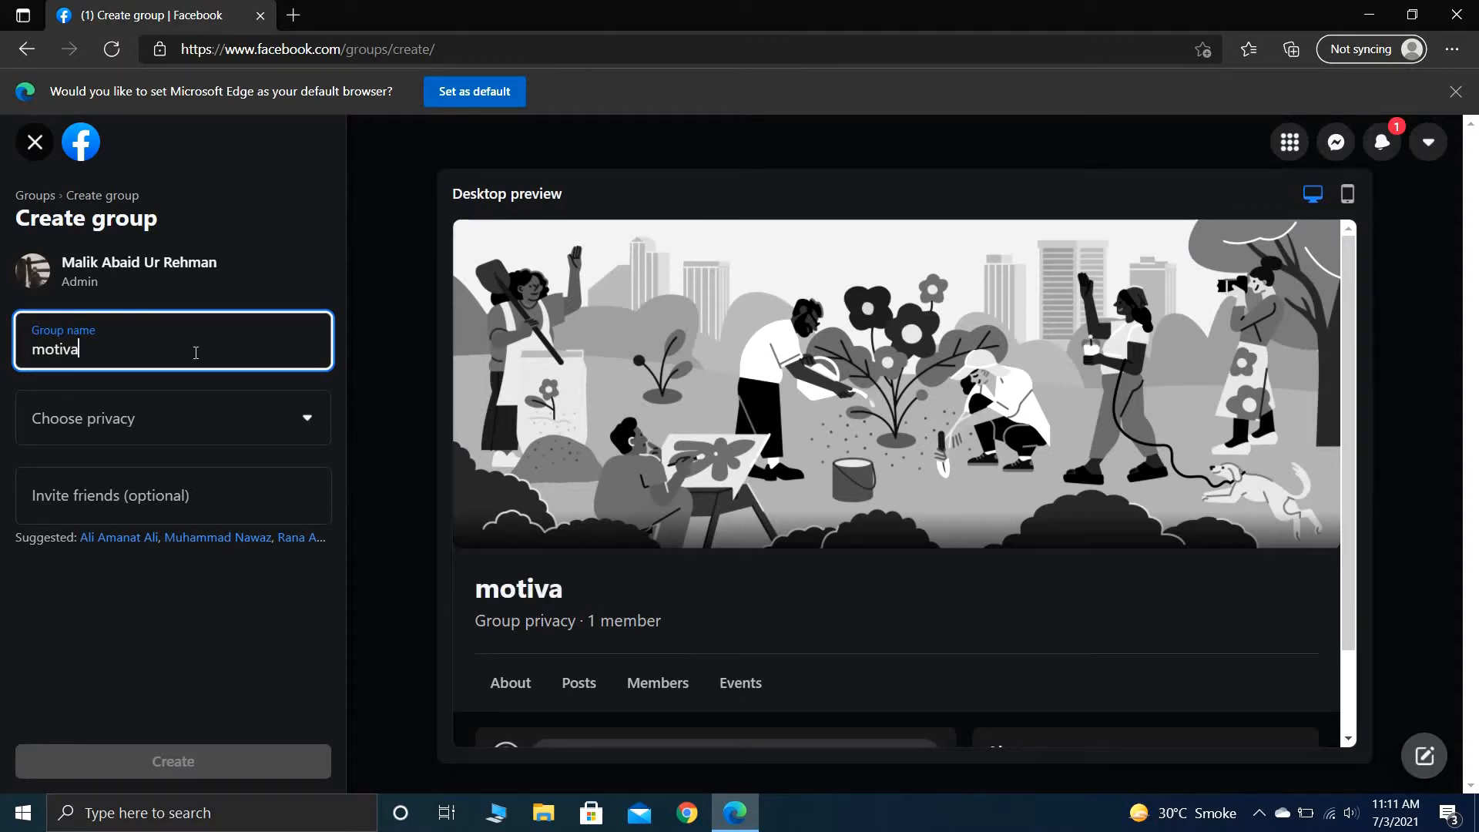
type("tional ")
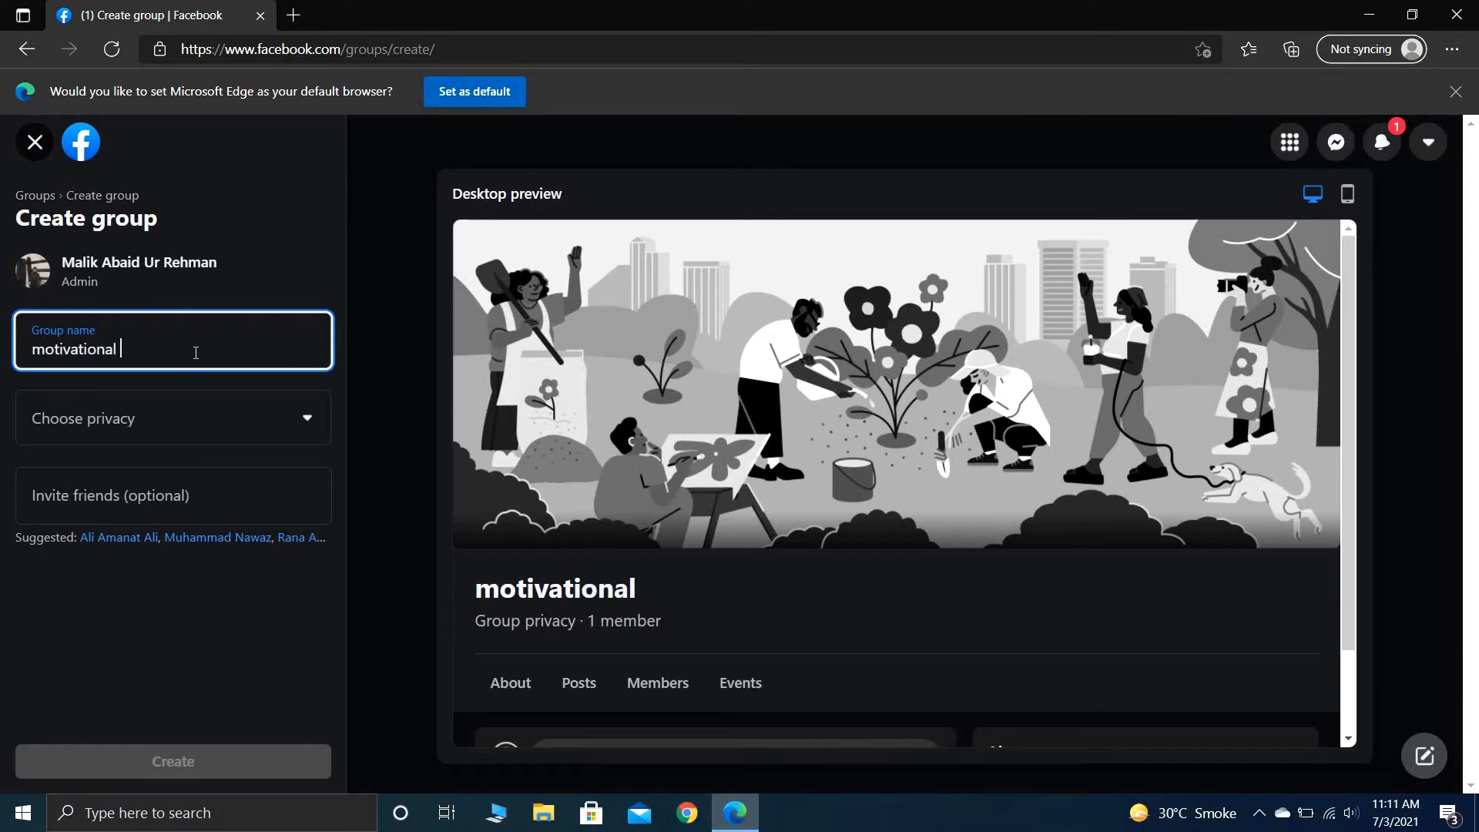
type("quotes")
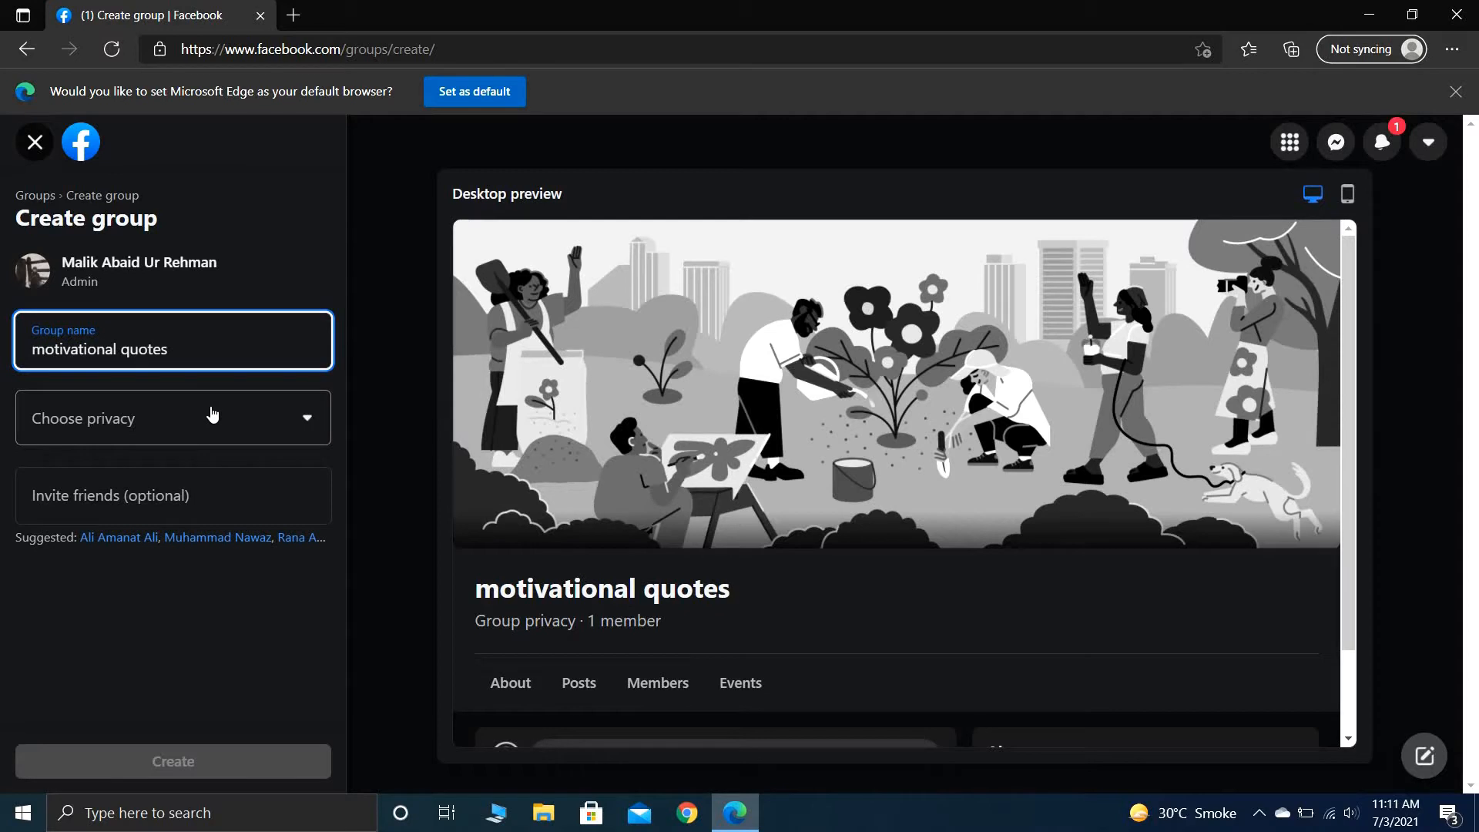
- Set the group's privacy to Public, invite the first suggested friend, and create the group
left_click(251, 428)
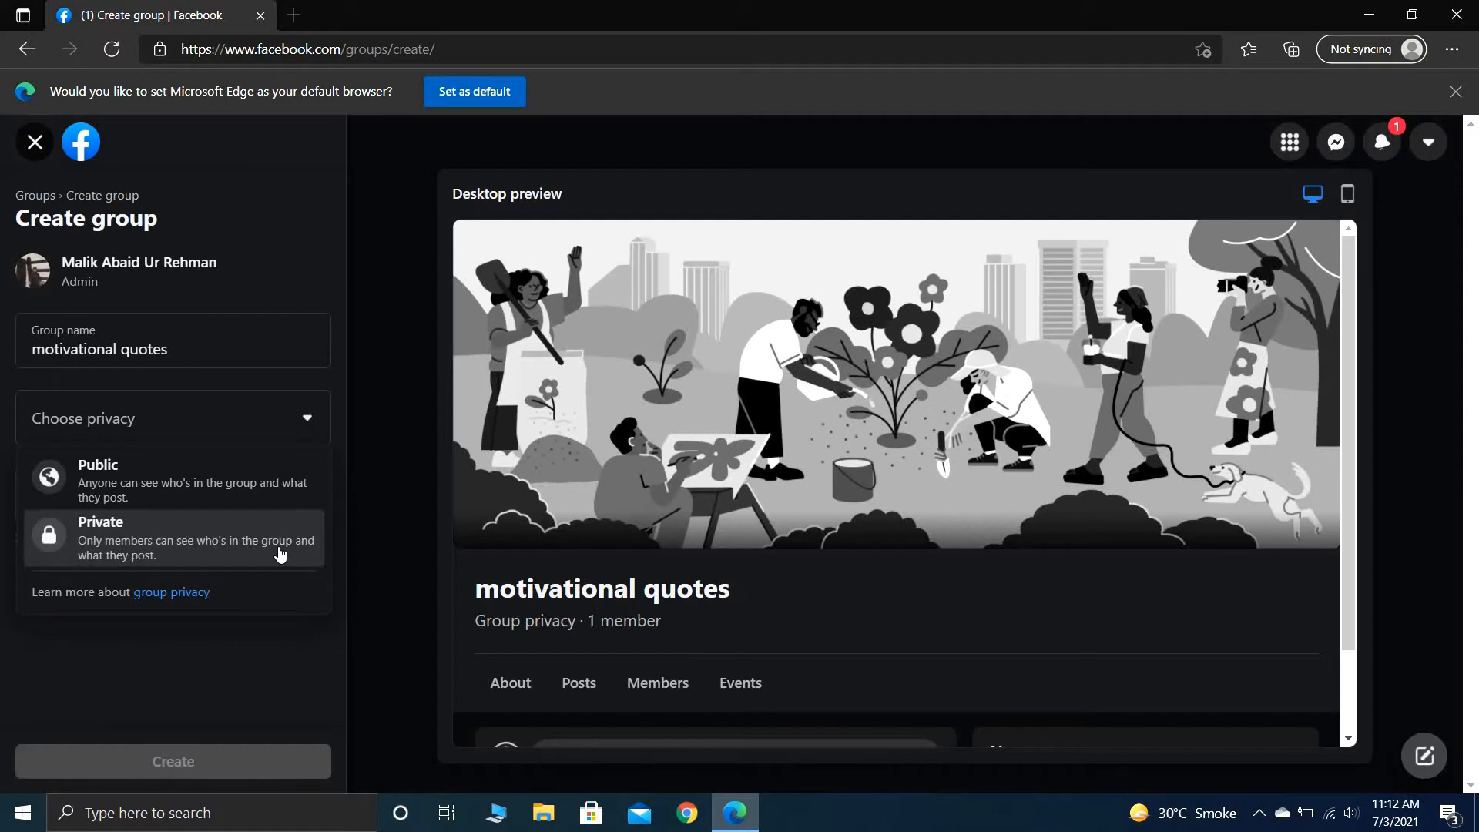
left_click(274, 491)
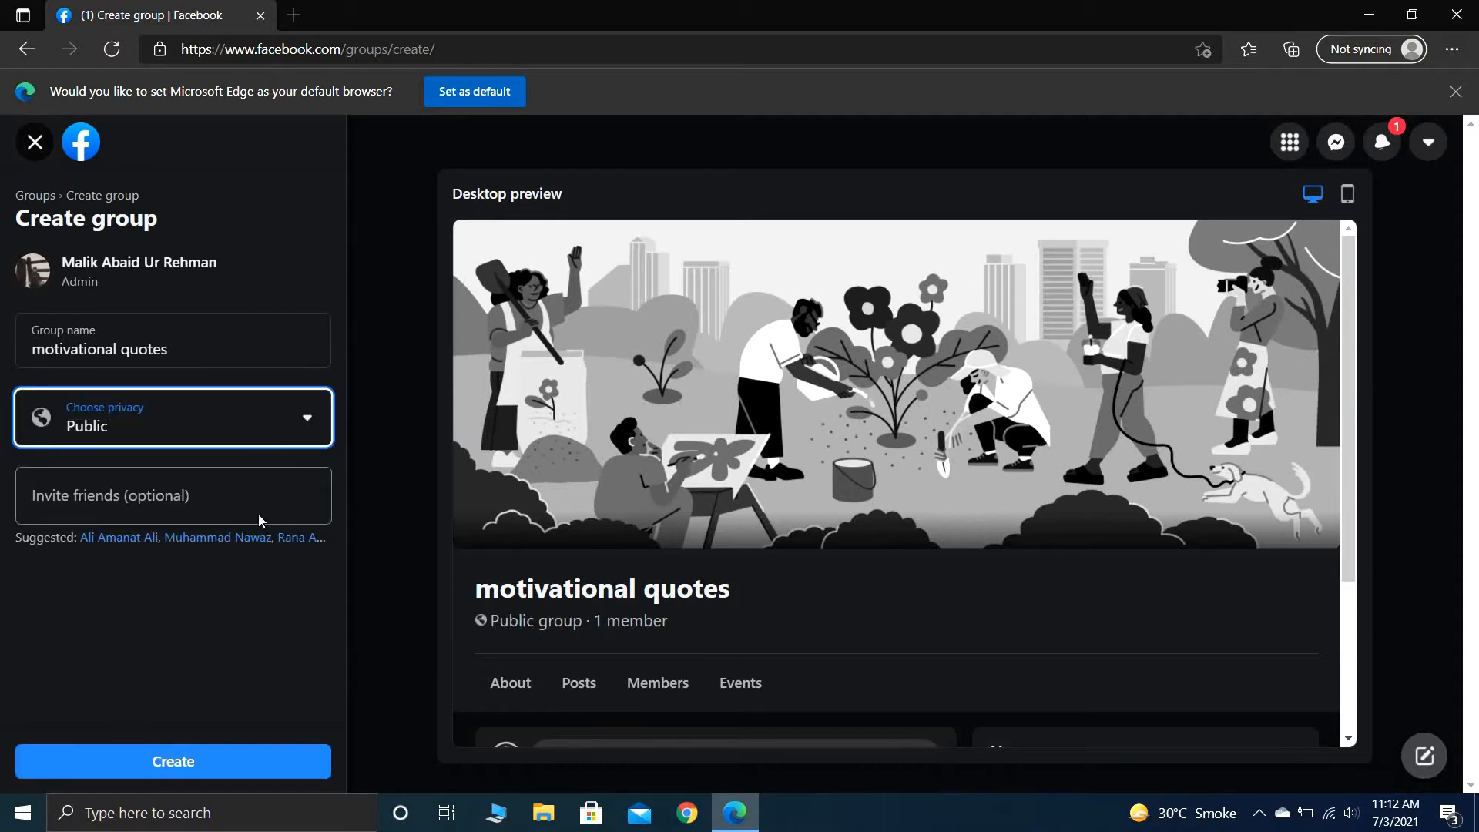
left_click(243, 496)
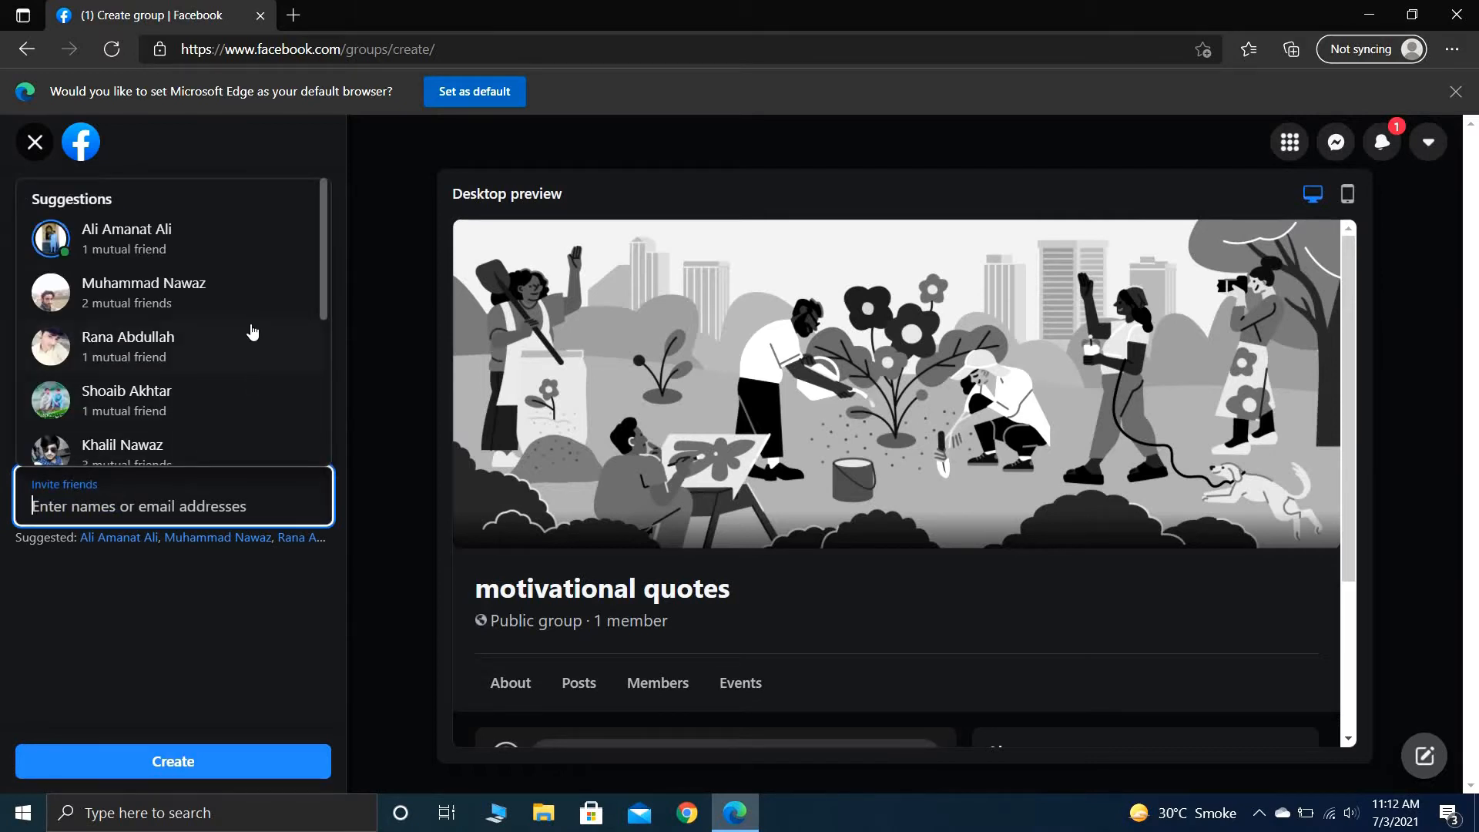
left_click(251, 245)
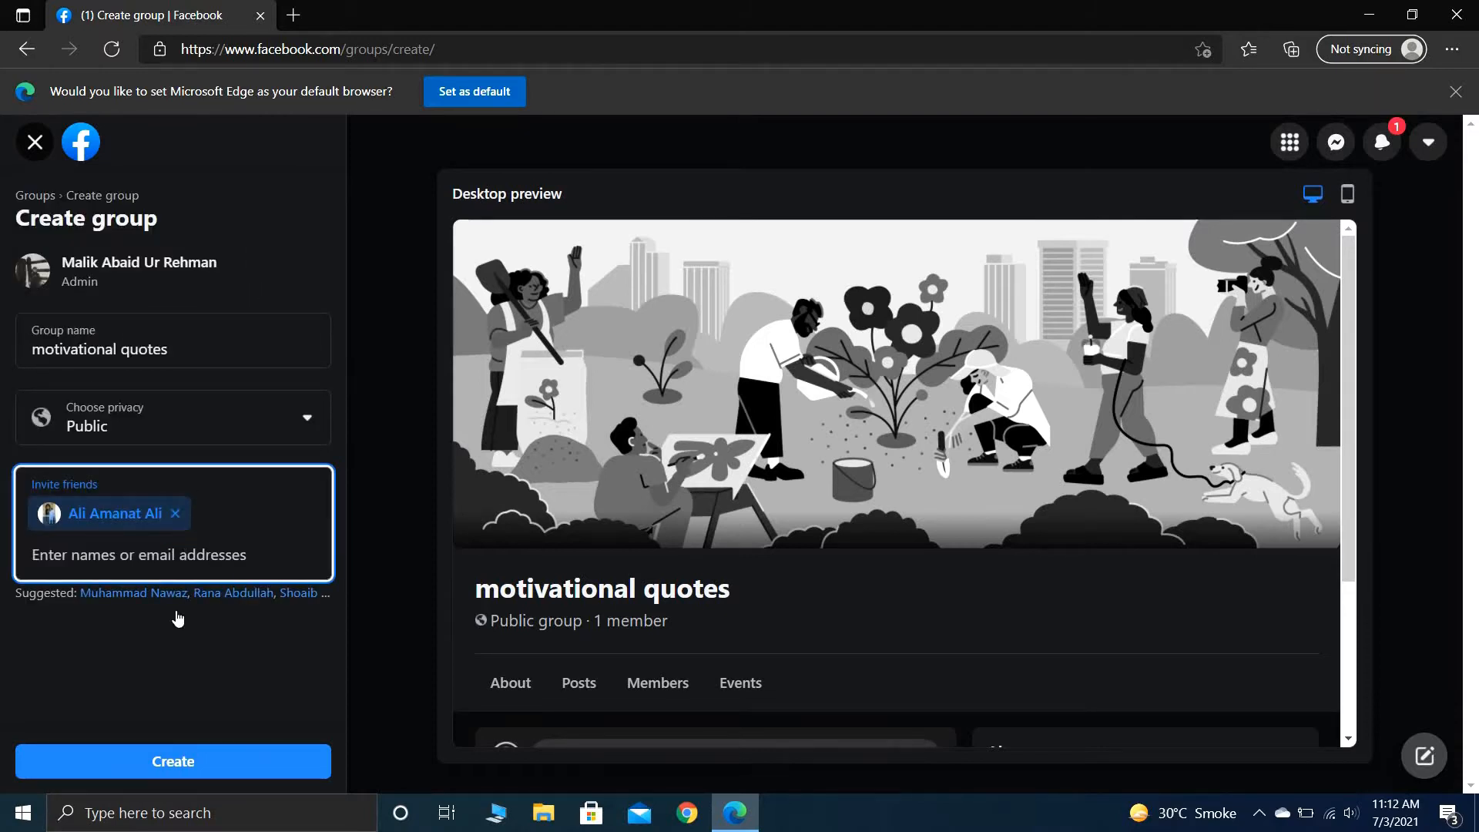
left_click(209, 760)
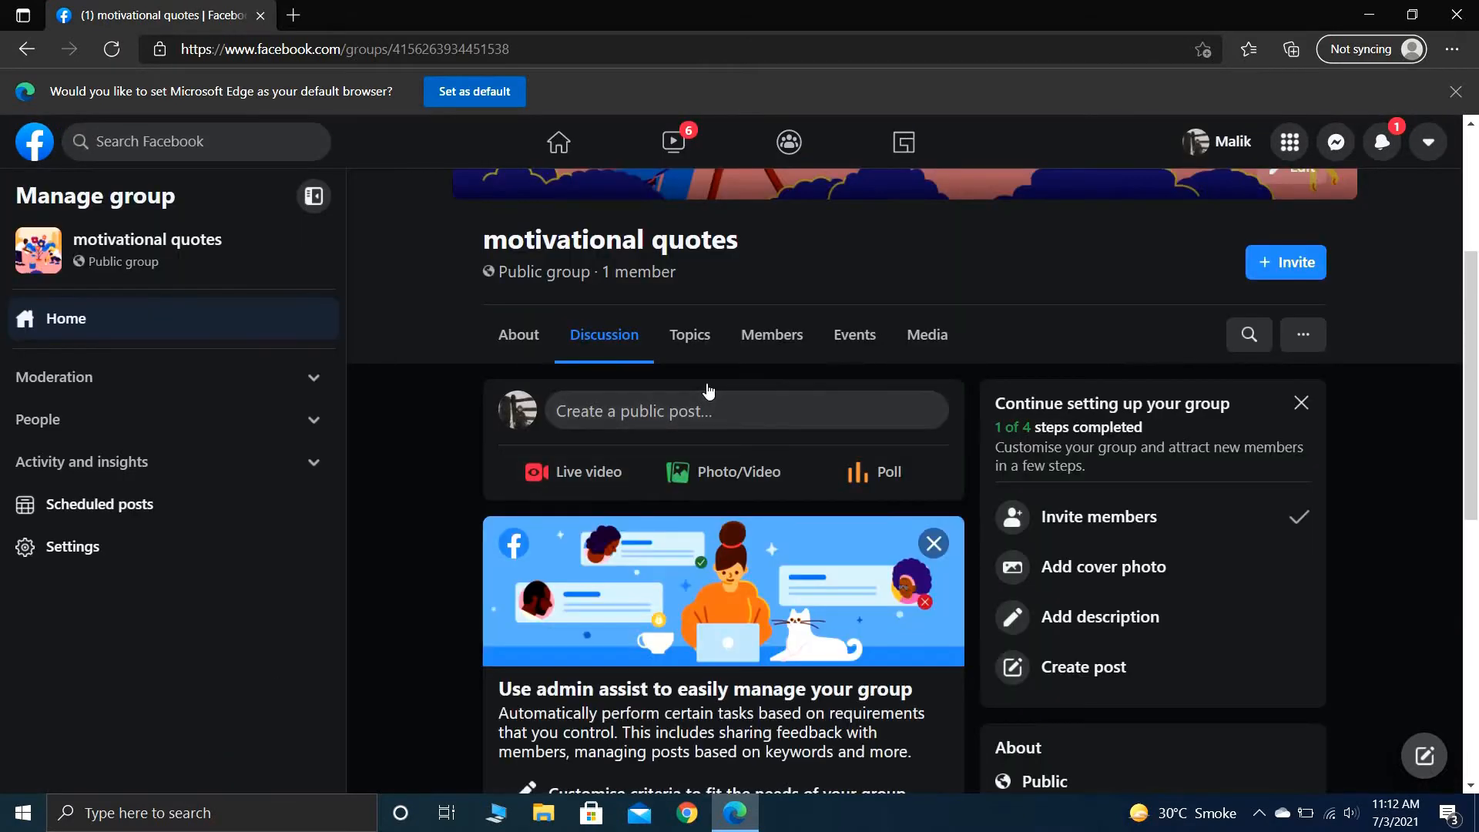
- Upload motivational quotes.png from the Downloads folder as the group's cover photo
scroll(706, 383, "up", 4)
scroll(708, 388, "up", 1)
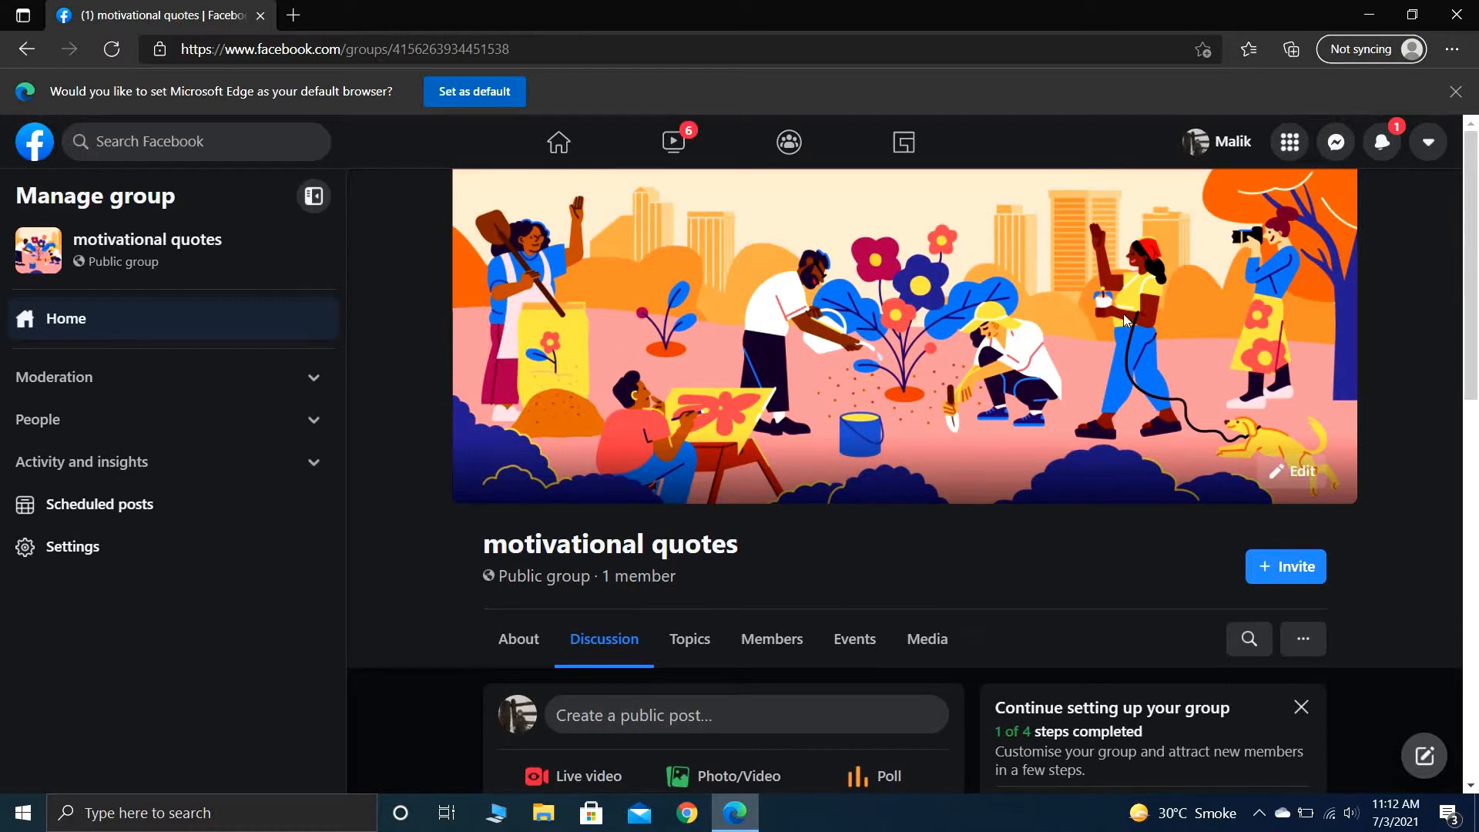
left_click(1294, 470)
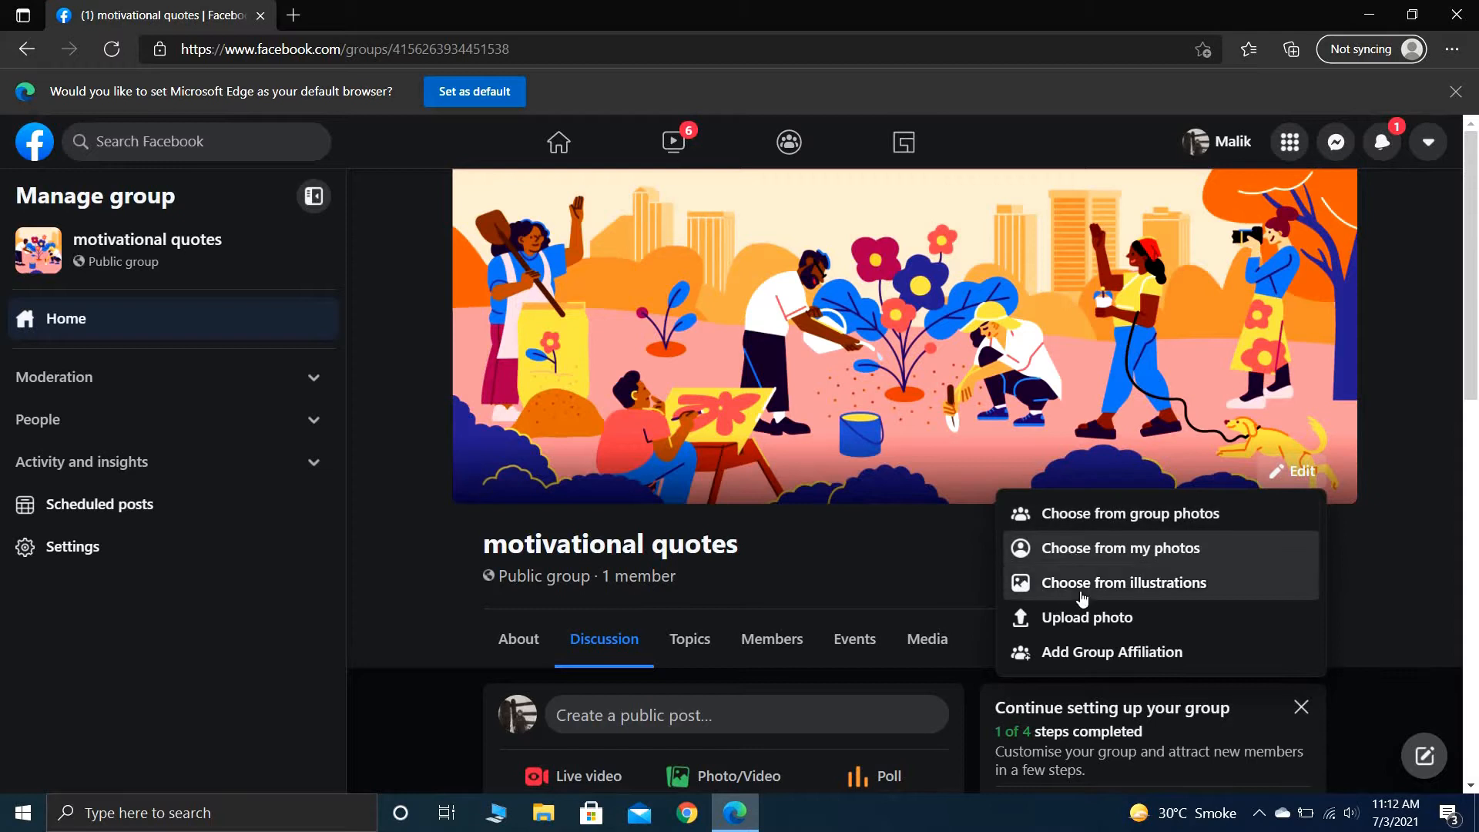
left_click(1084, 617)
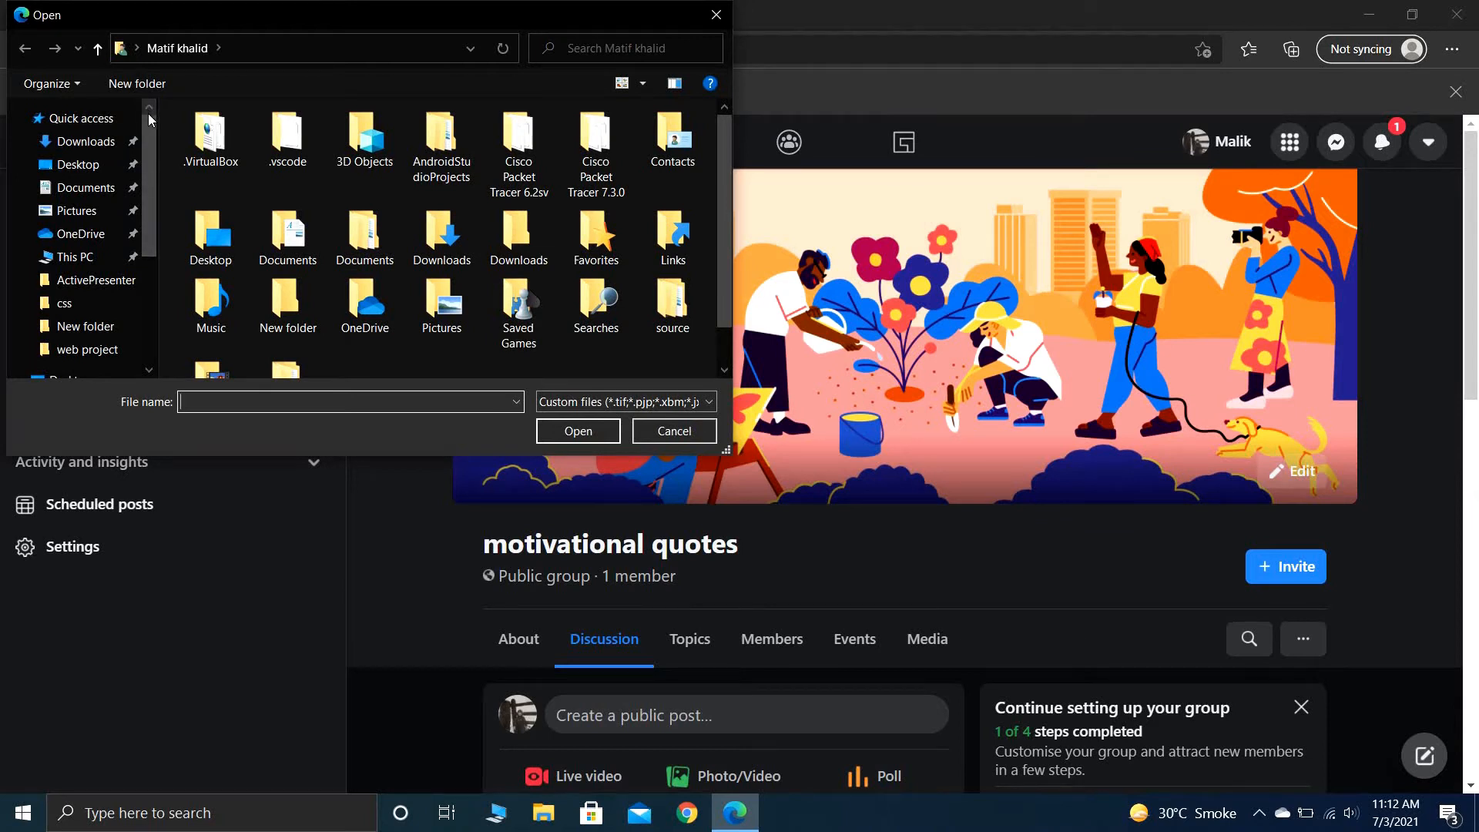
left_click(149, 370)
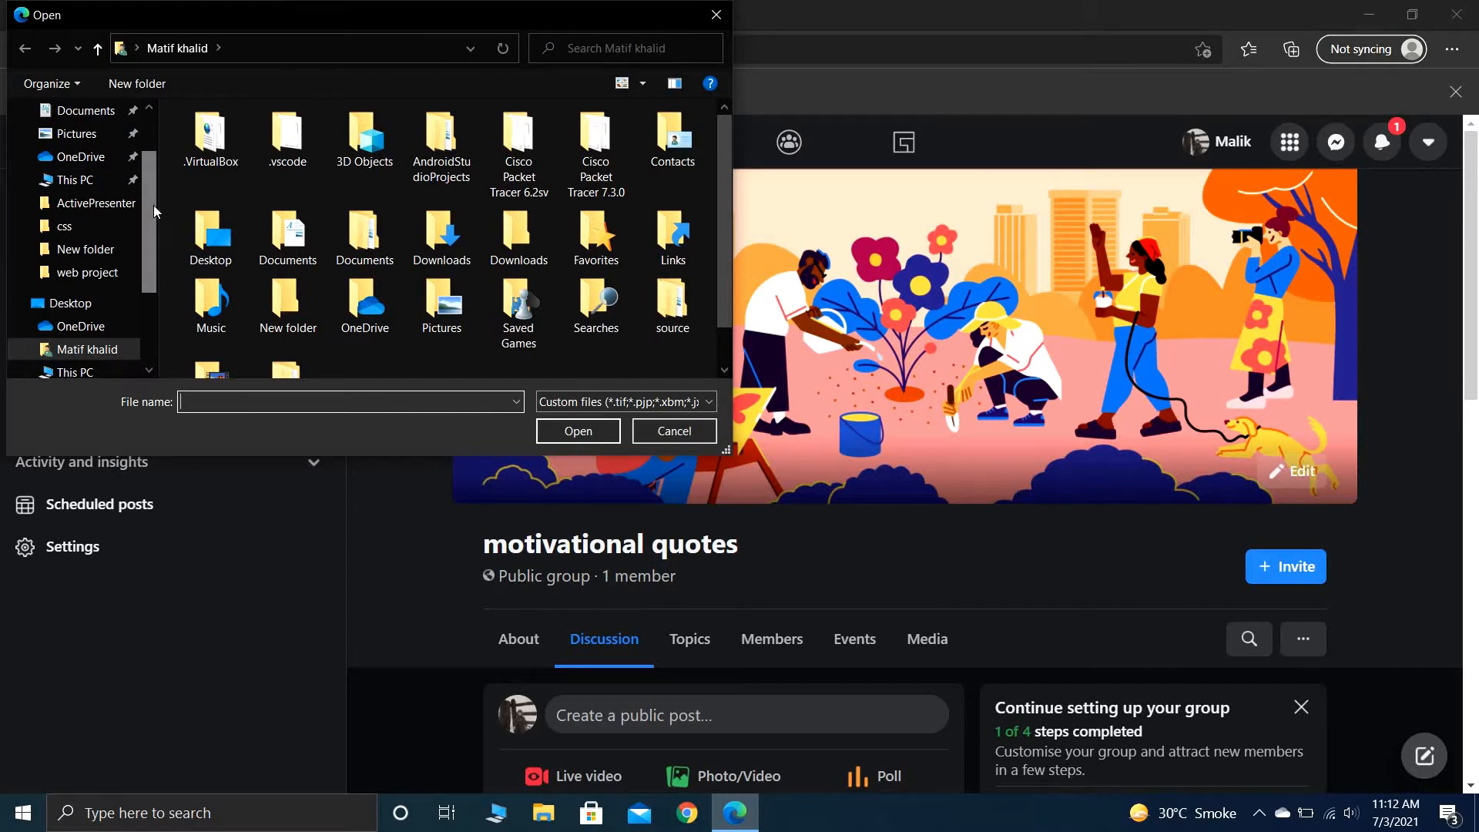
left_click(148, 119)
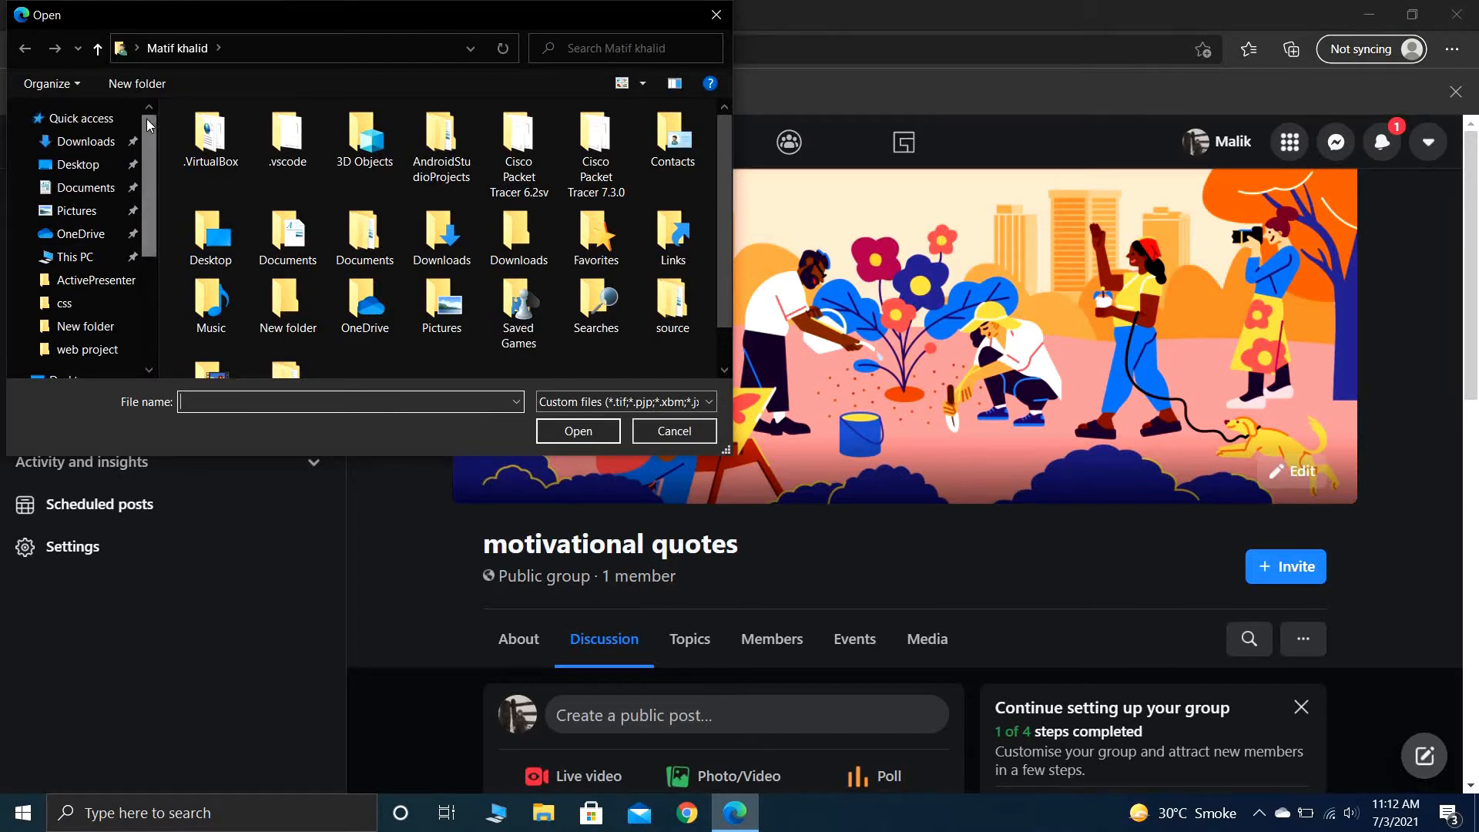
left_click(112, 146)
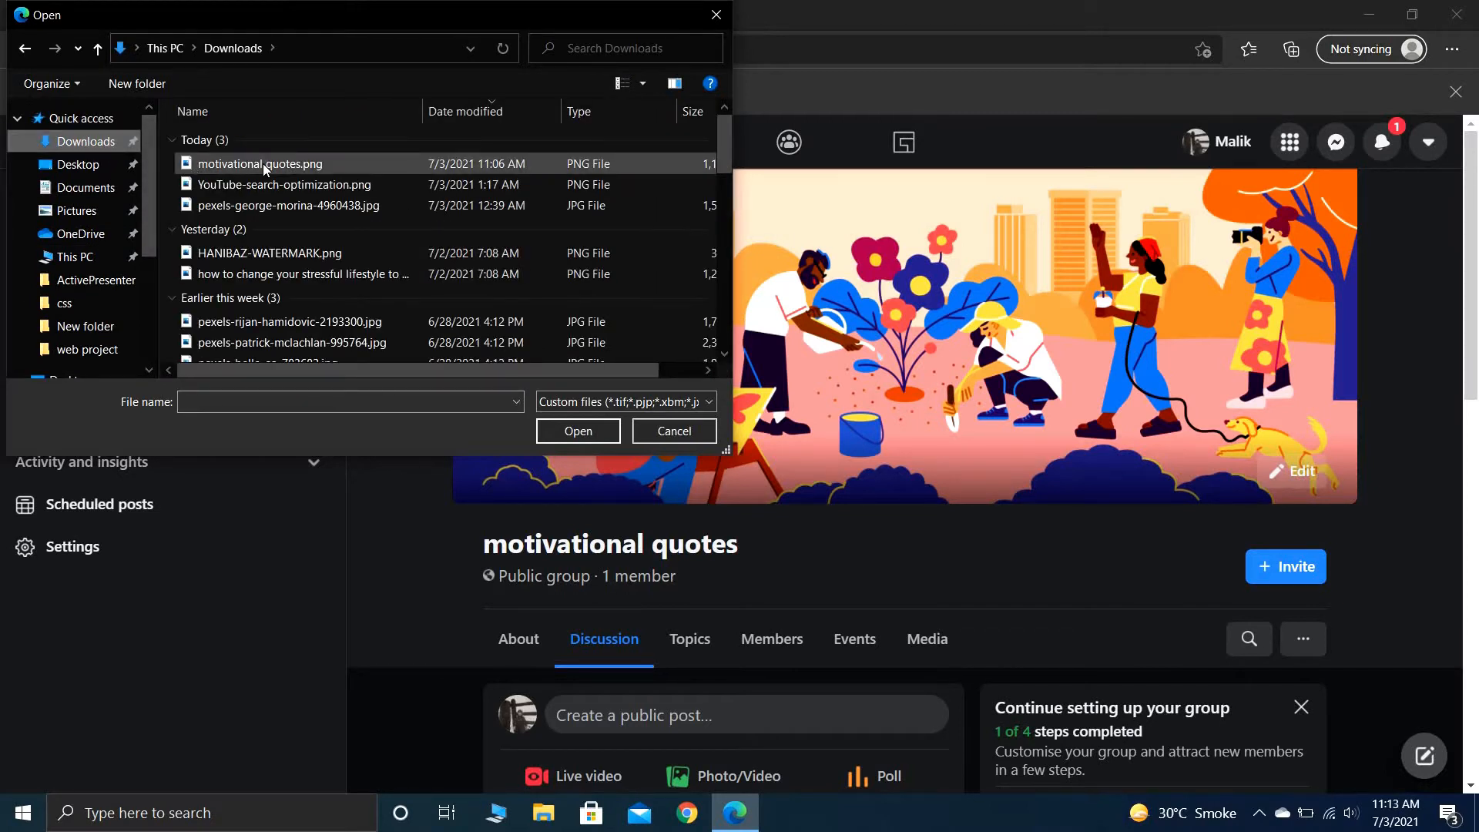
left_click(262, 164)
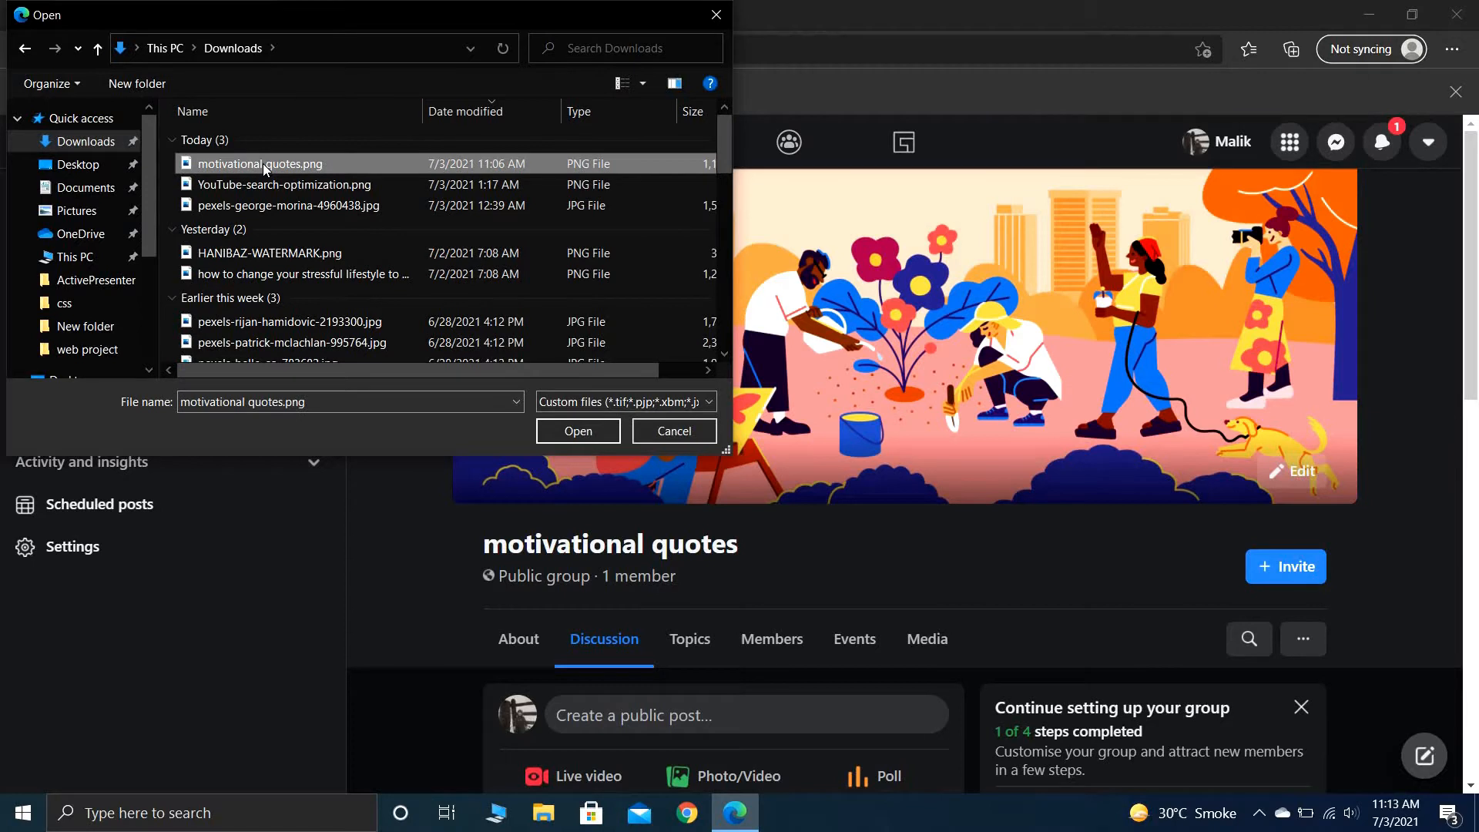
left_click(590, 430)
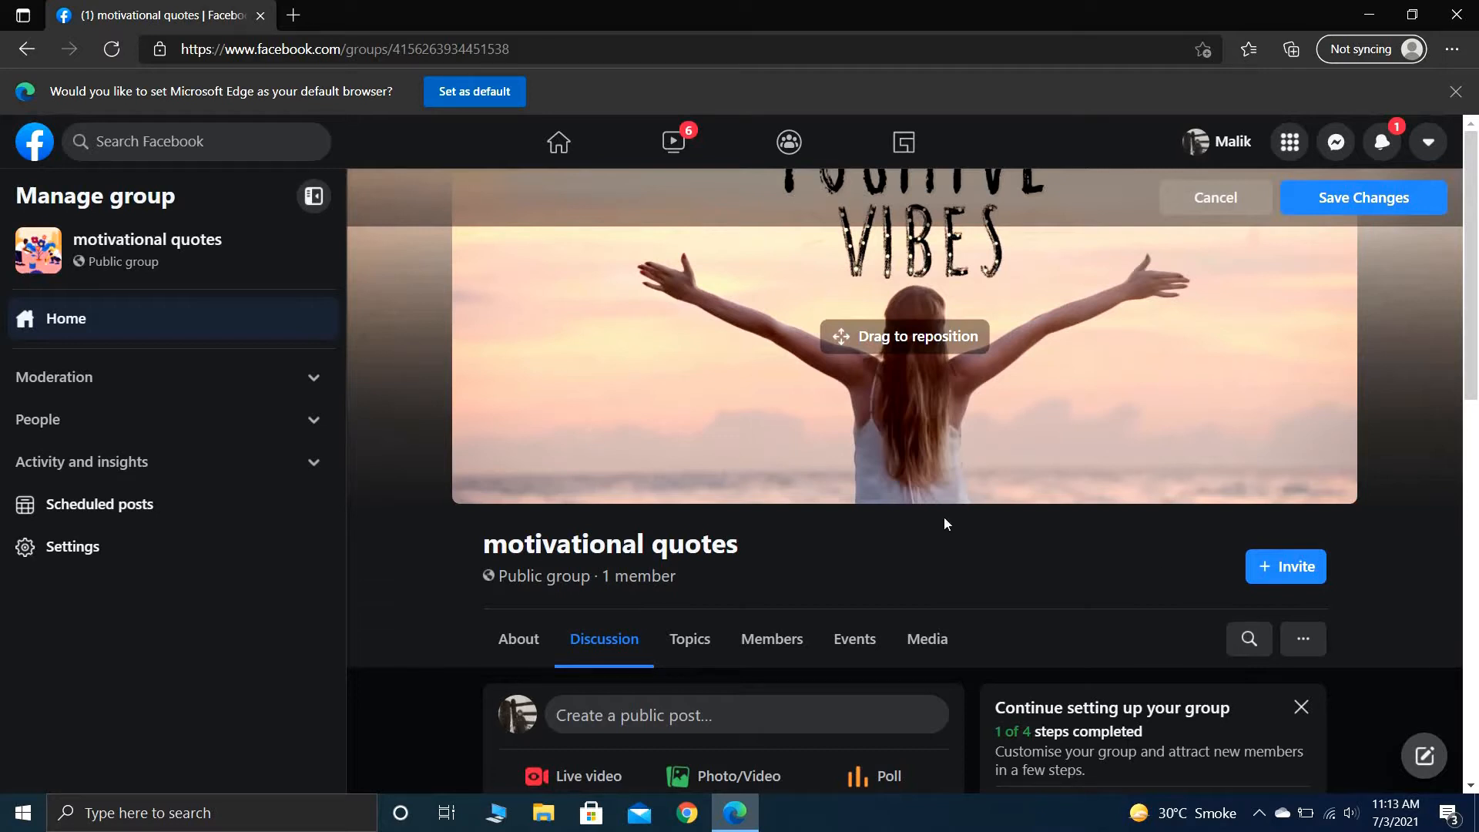
- Start the group's description with the text "I created this group for motivation"
scroll(1380, 532, "down", 5)
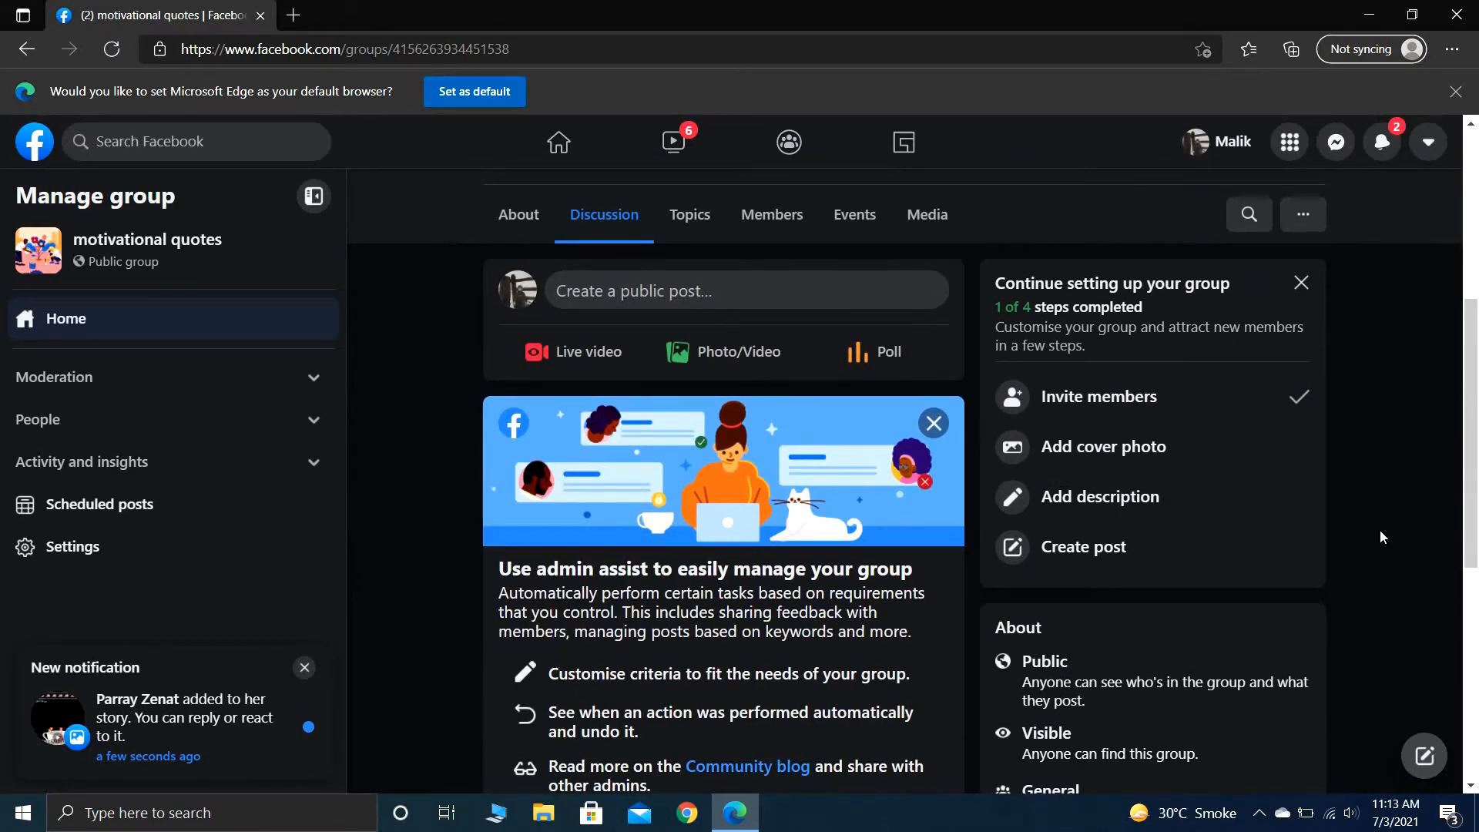
left_click(1093, 499)
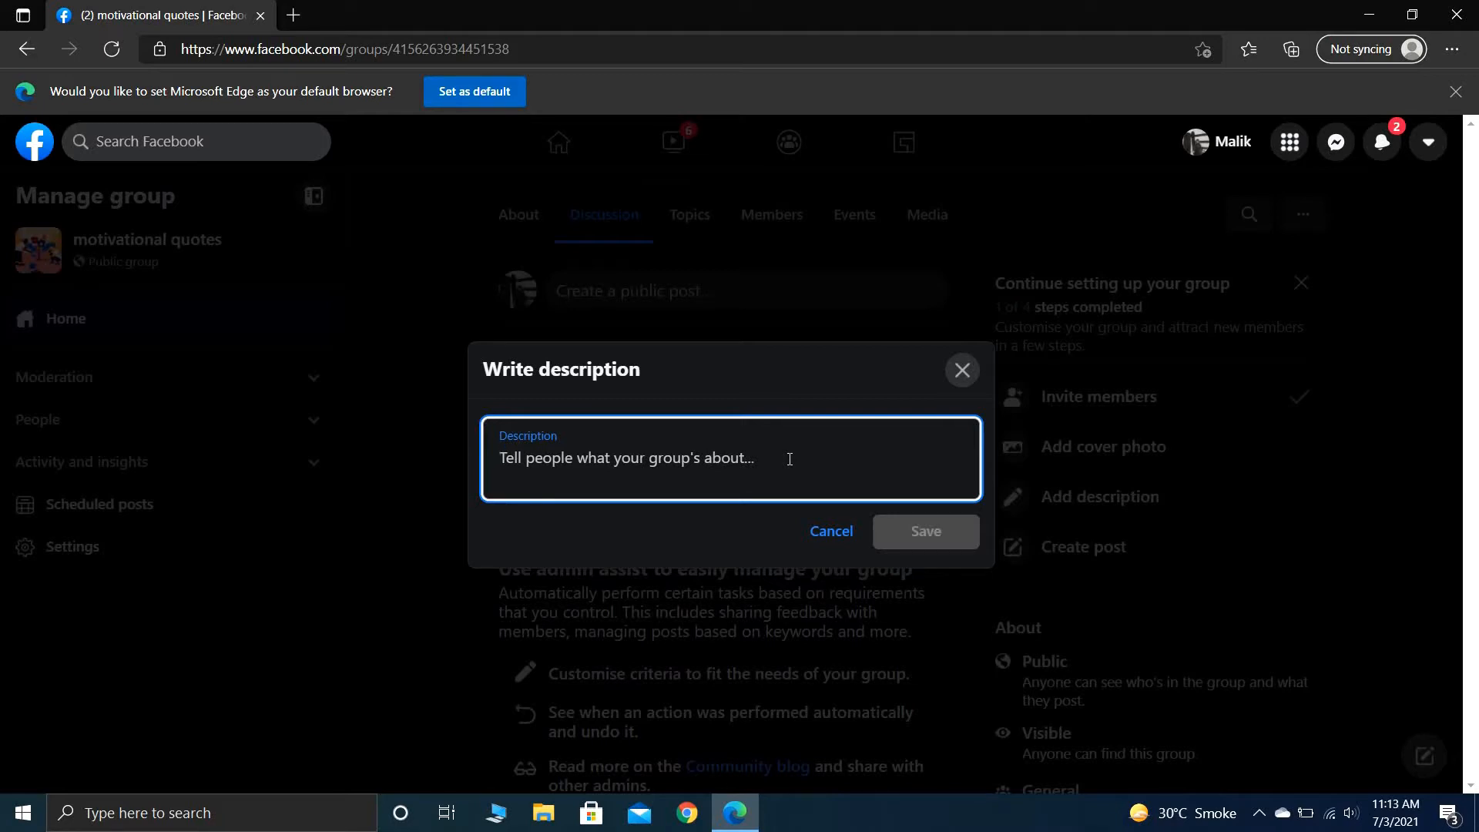
type("it i")
key("BackSpace")
key("BackSpace")
key("BackSpace")
key("BackSpace")
type("I cre")
key("BackSpace")
type("eated this ")
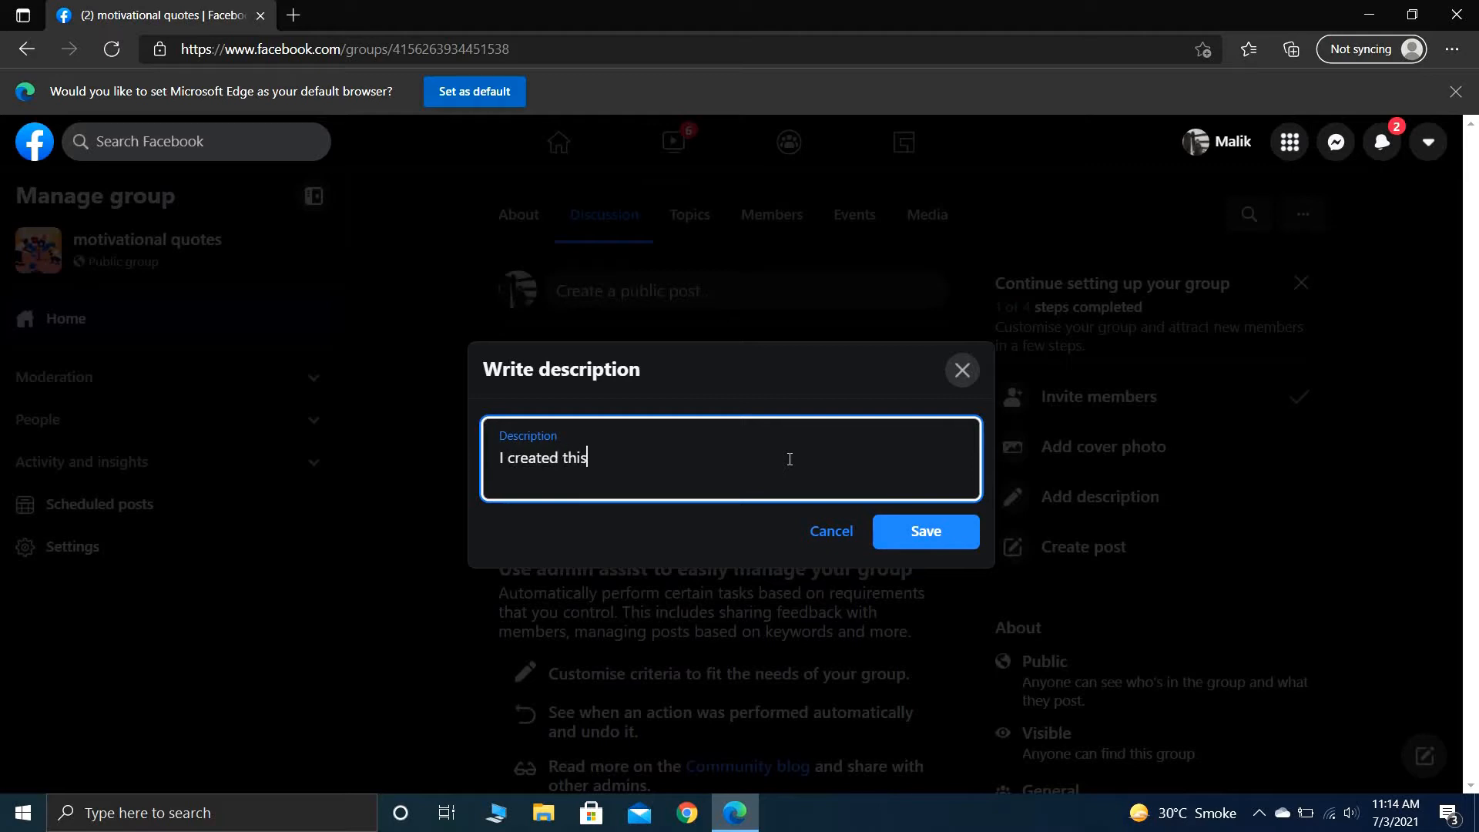
type("group for motivation")
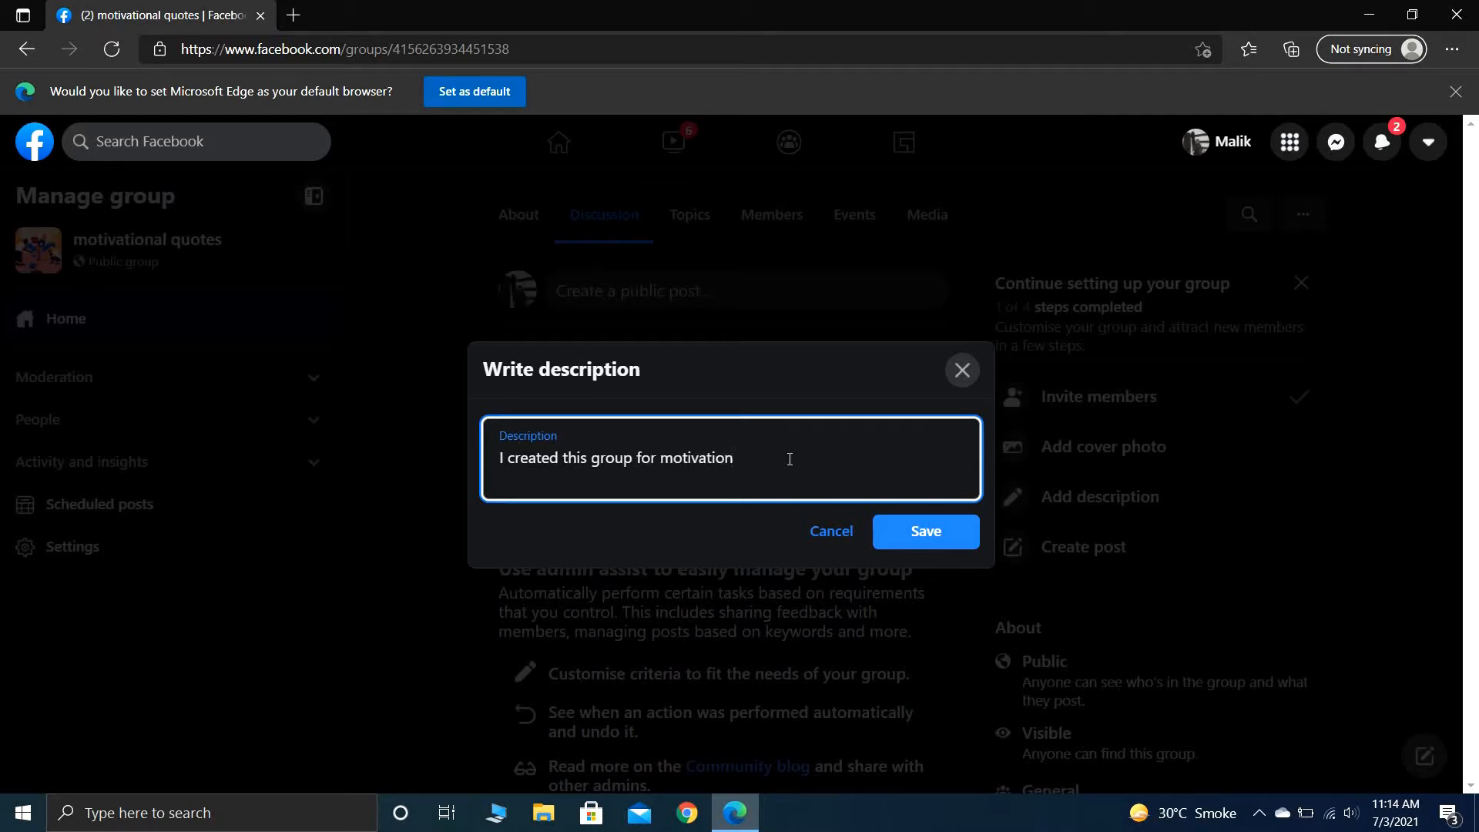
type(". You can read motivational quo")
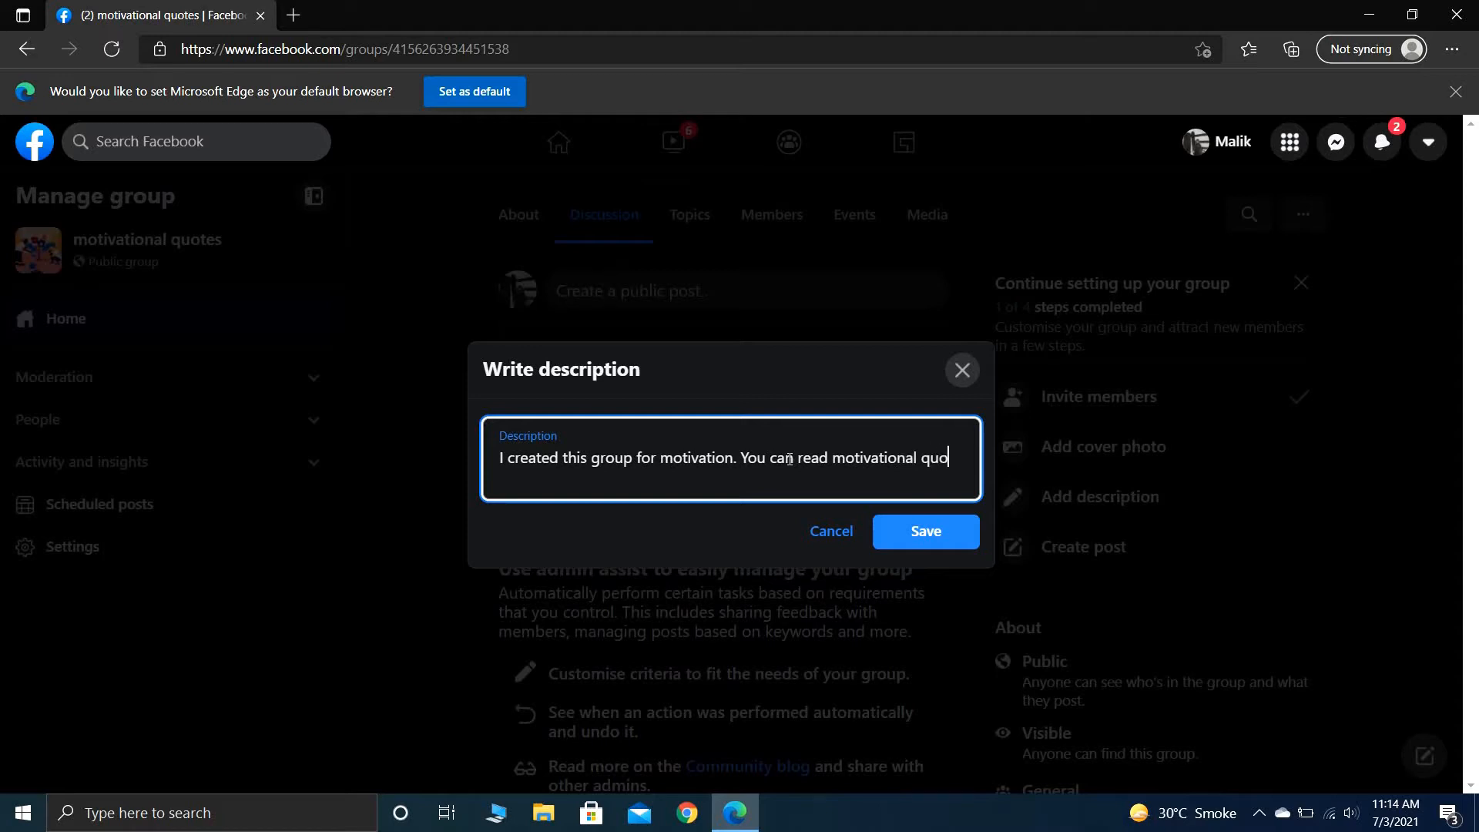
type("tes in this group")
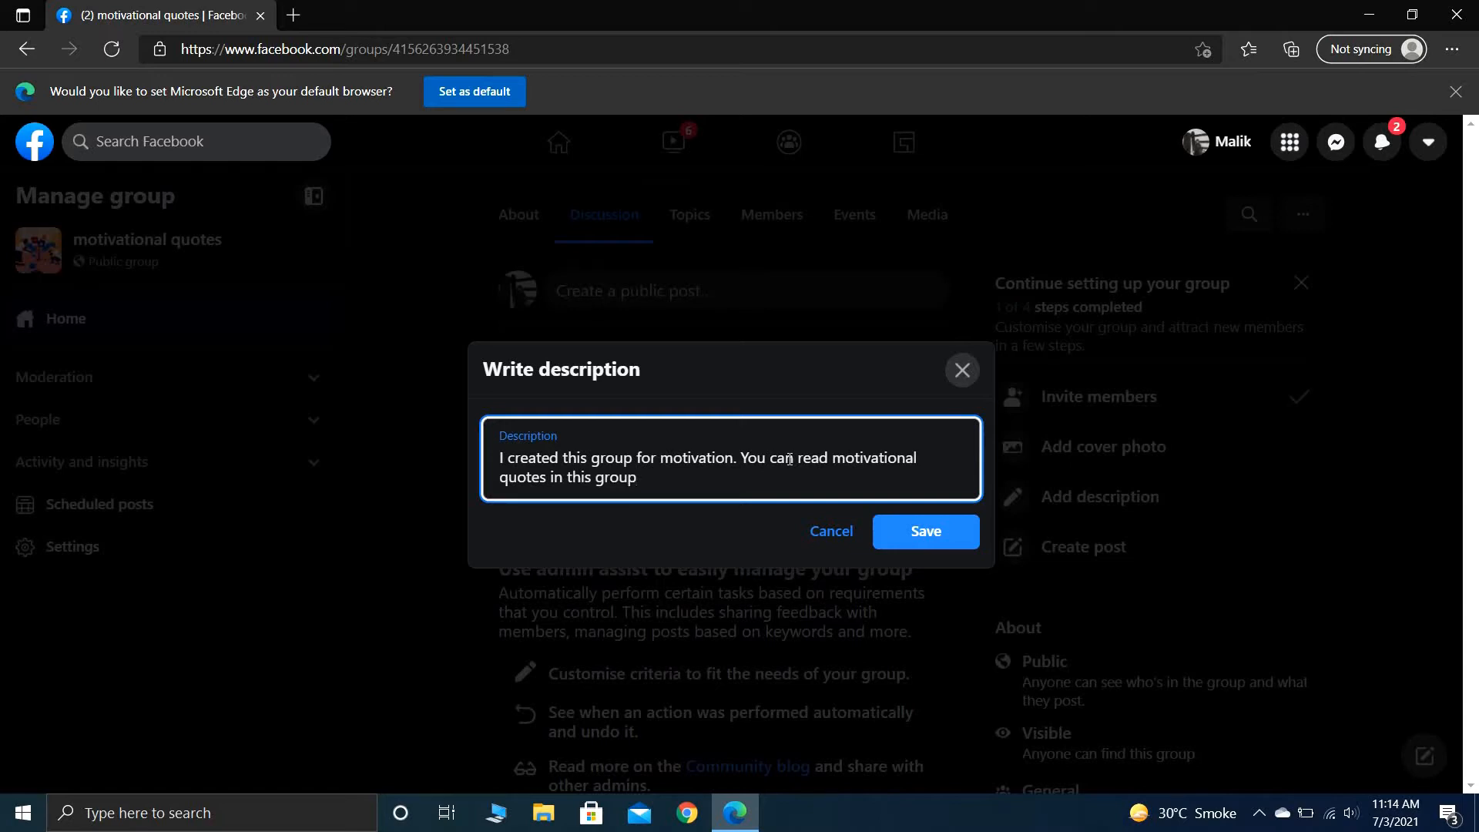
- Extend the description with ". You can read motivational quotes in this group" and save it
left_click(911, 541)
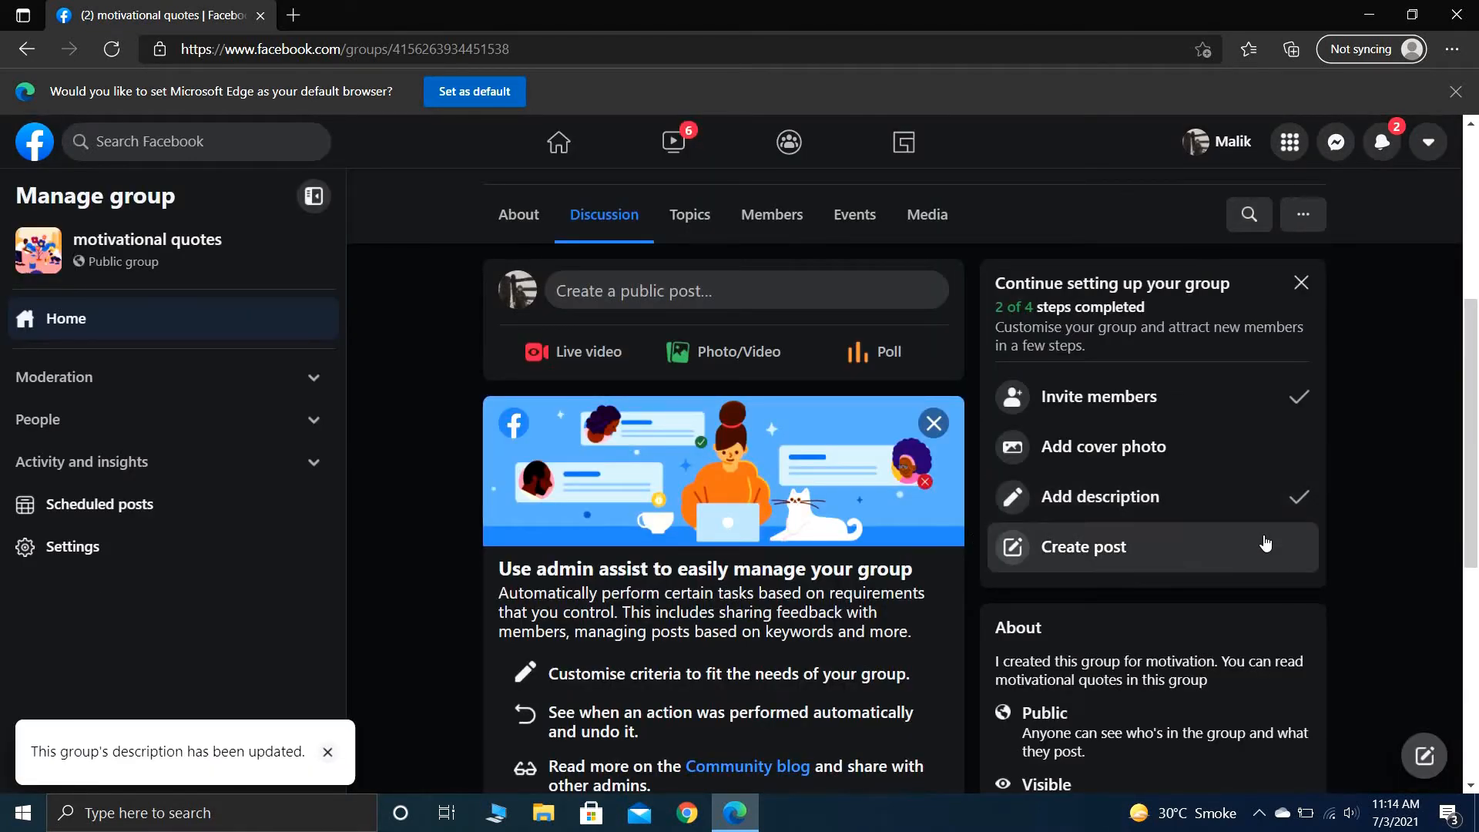
- Publish a post in the group containing the image motivational quotes.png from the Downloads folder
left_click(1140, 547)
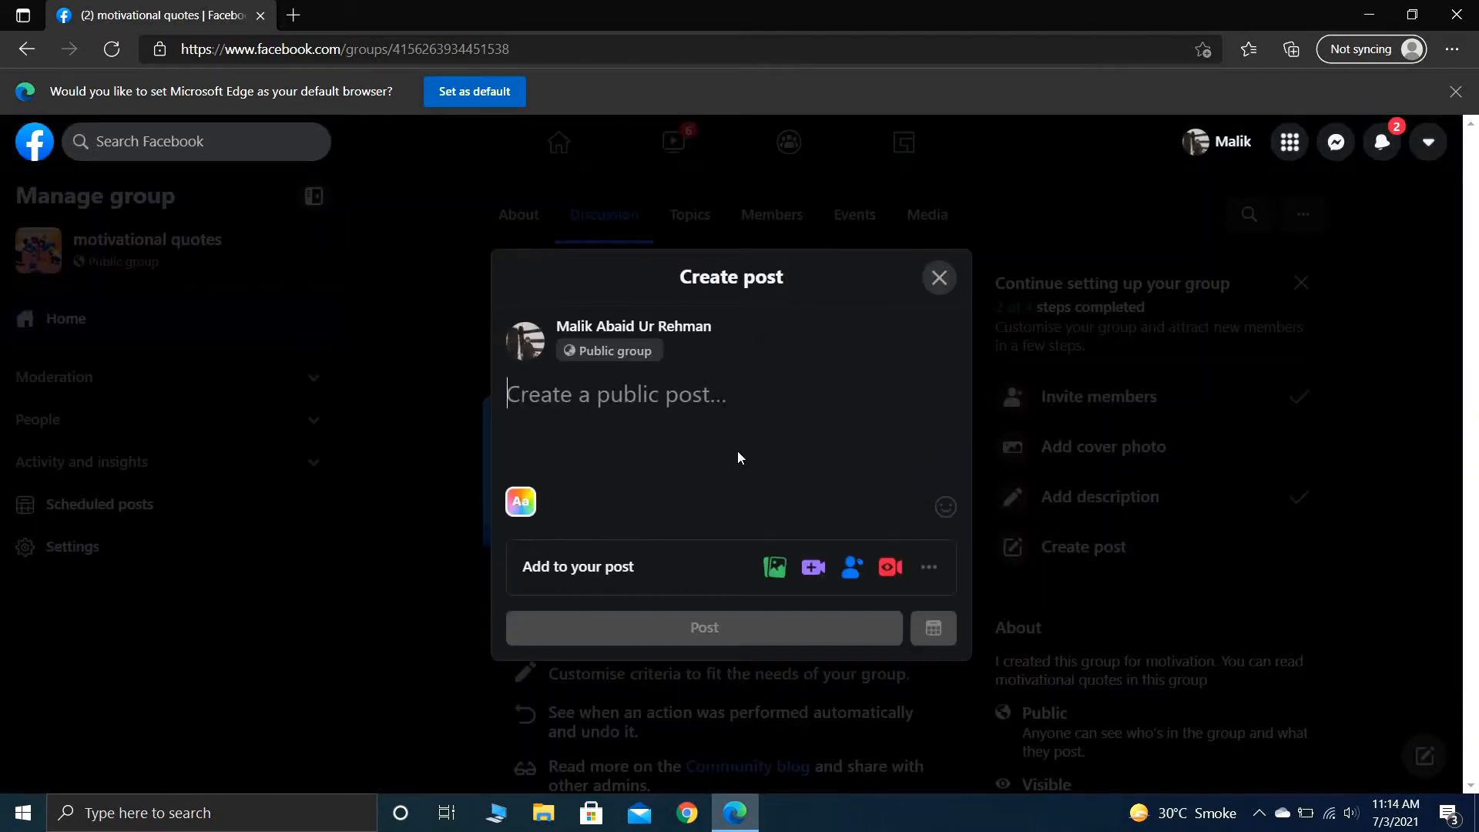
left_click(782, 560)
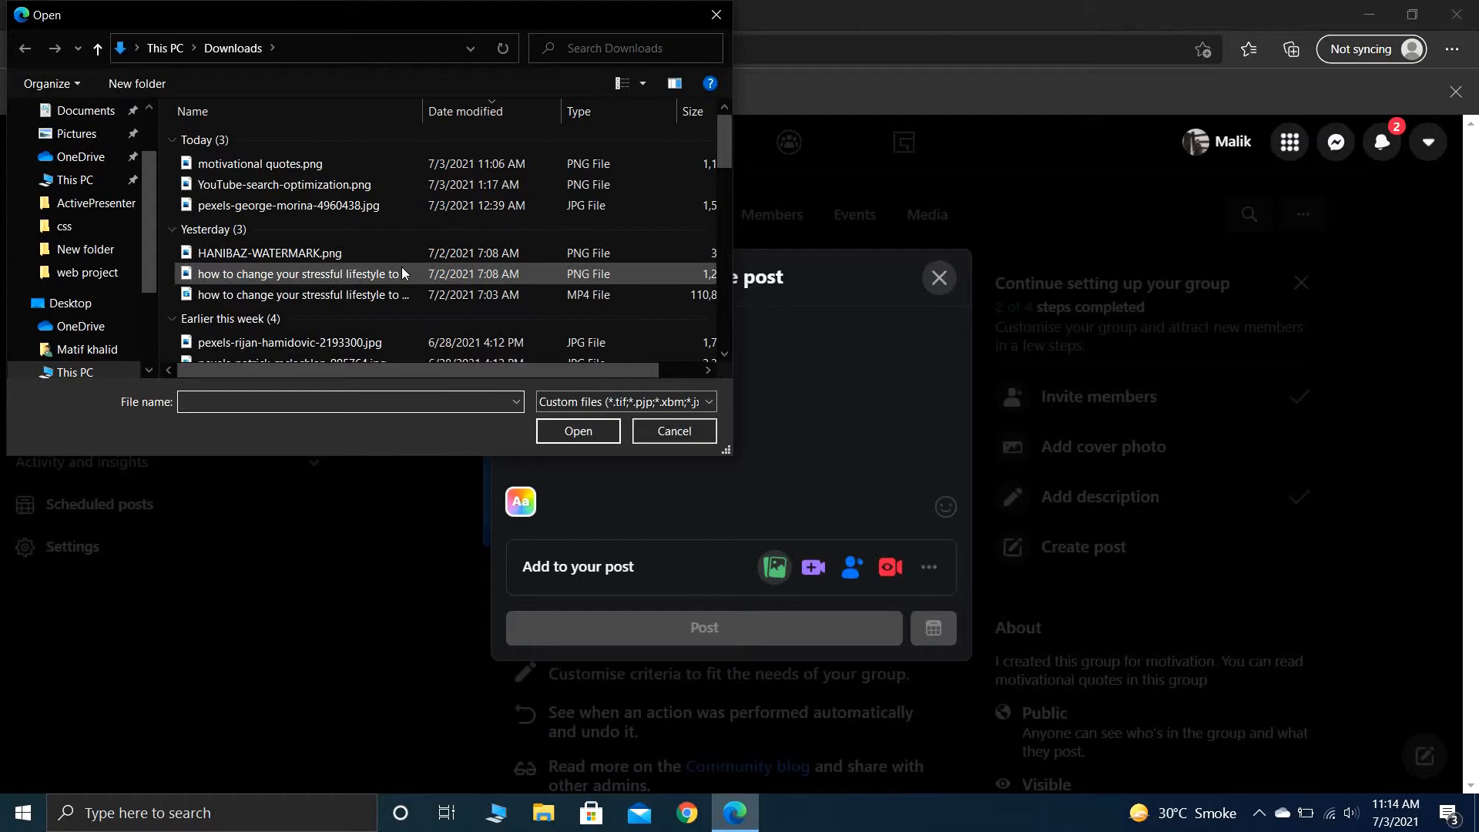
left_click(414, 164)
left_click(577, 429)
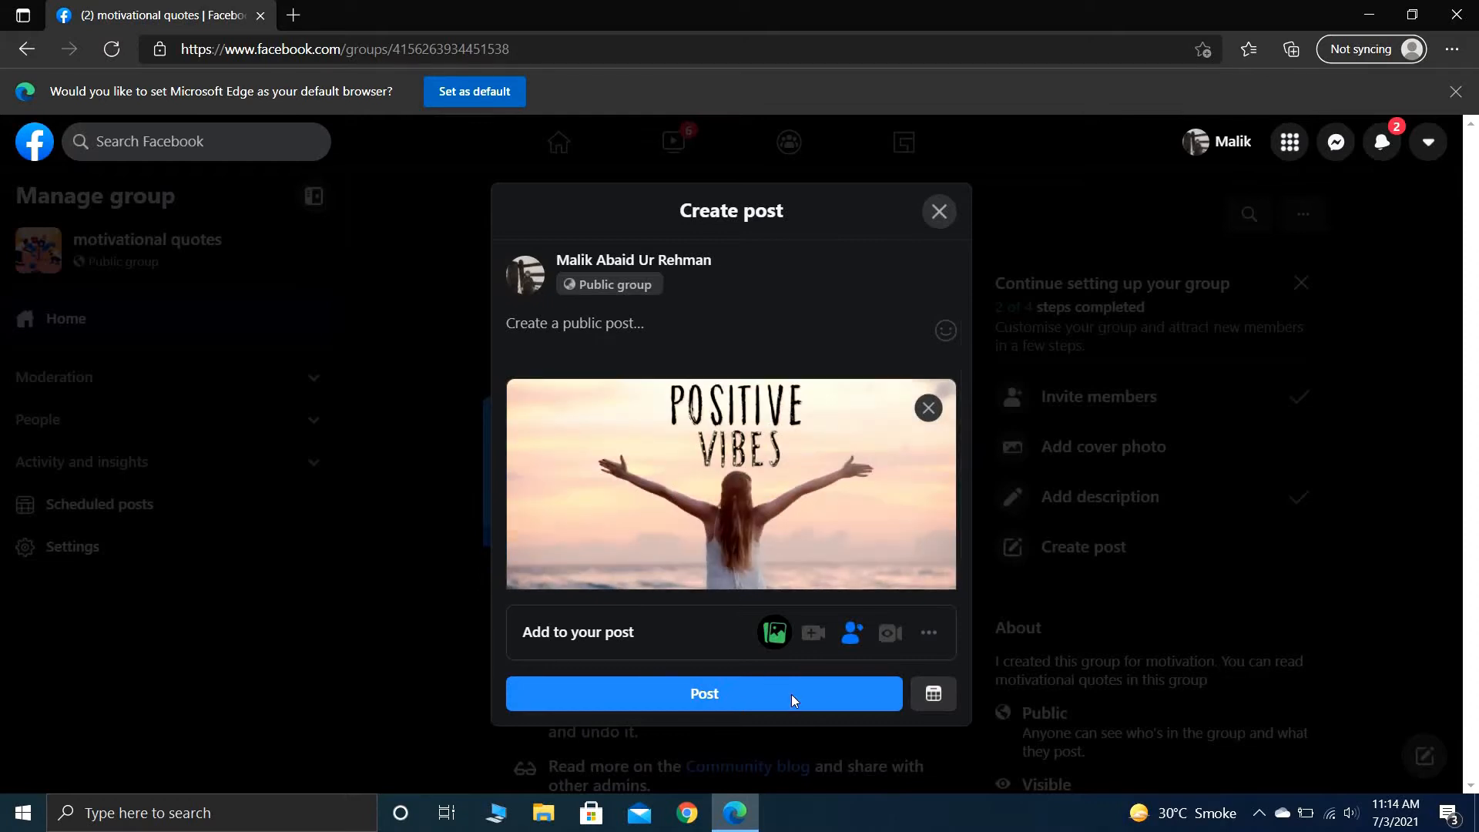
left_click(797, 707)
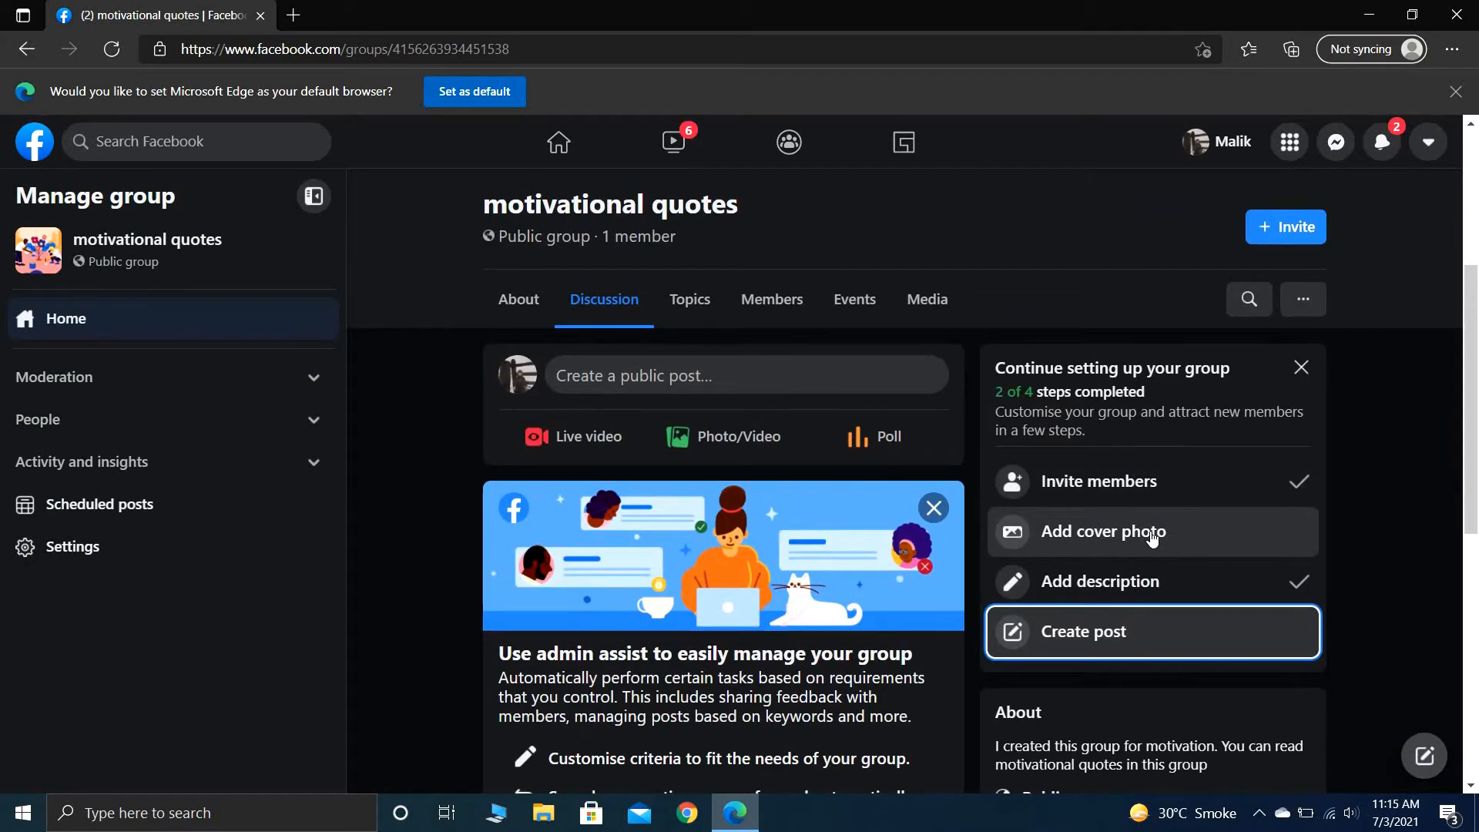
- Upload the "Positive Vibes" picture from the computer as the group's cover photo again
left_click(1151, 537)
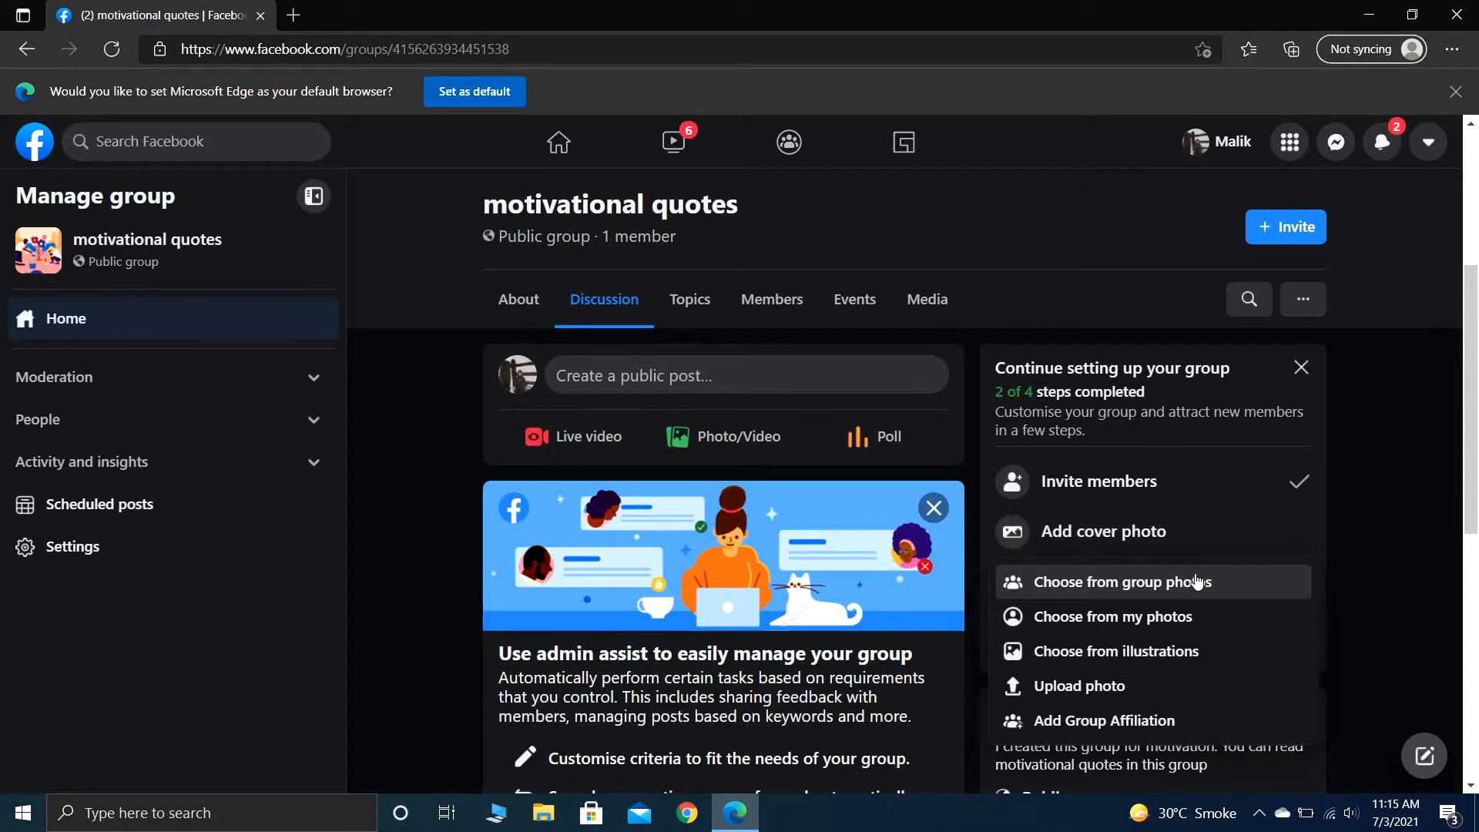
left_click(1146, 689)
left_click(473, 168)
left_click(593, 432)
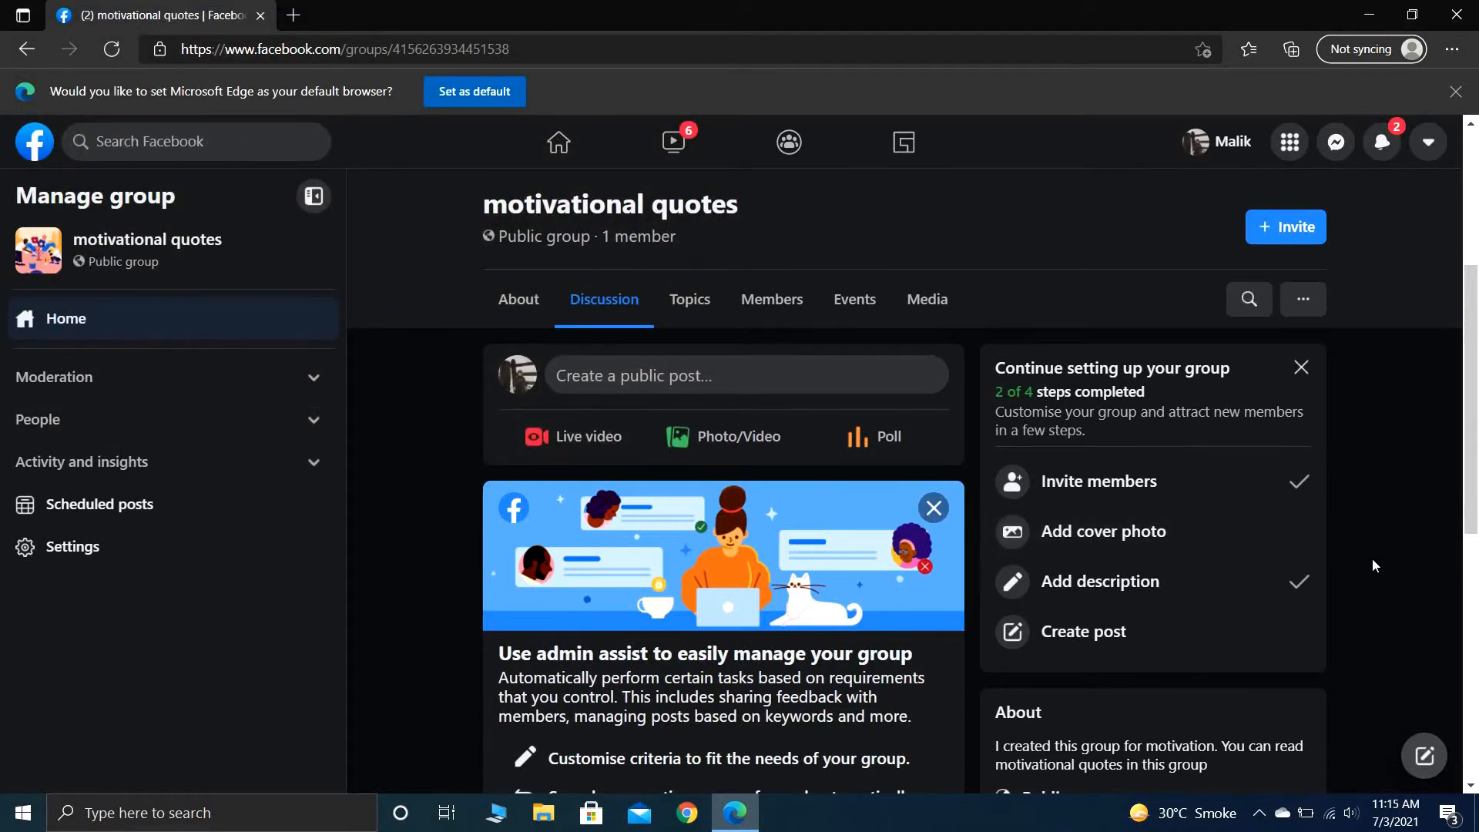
scroll(1371, 557, "down", 5)
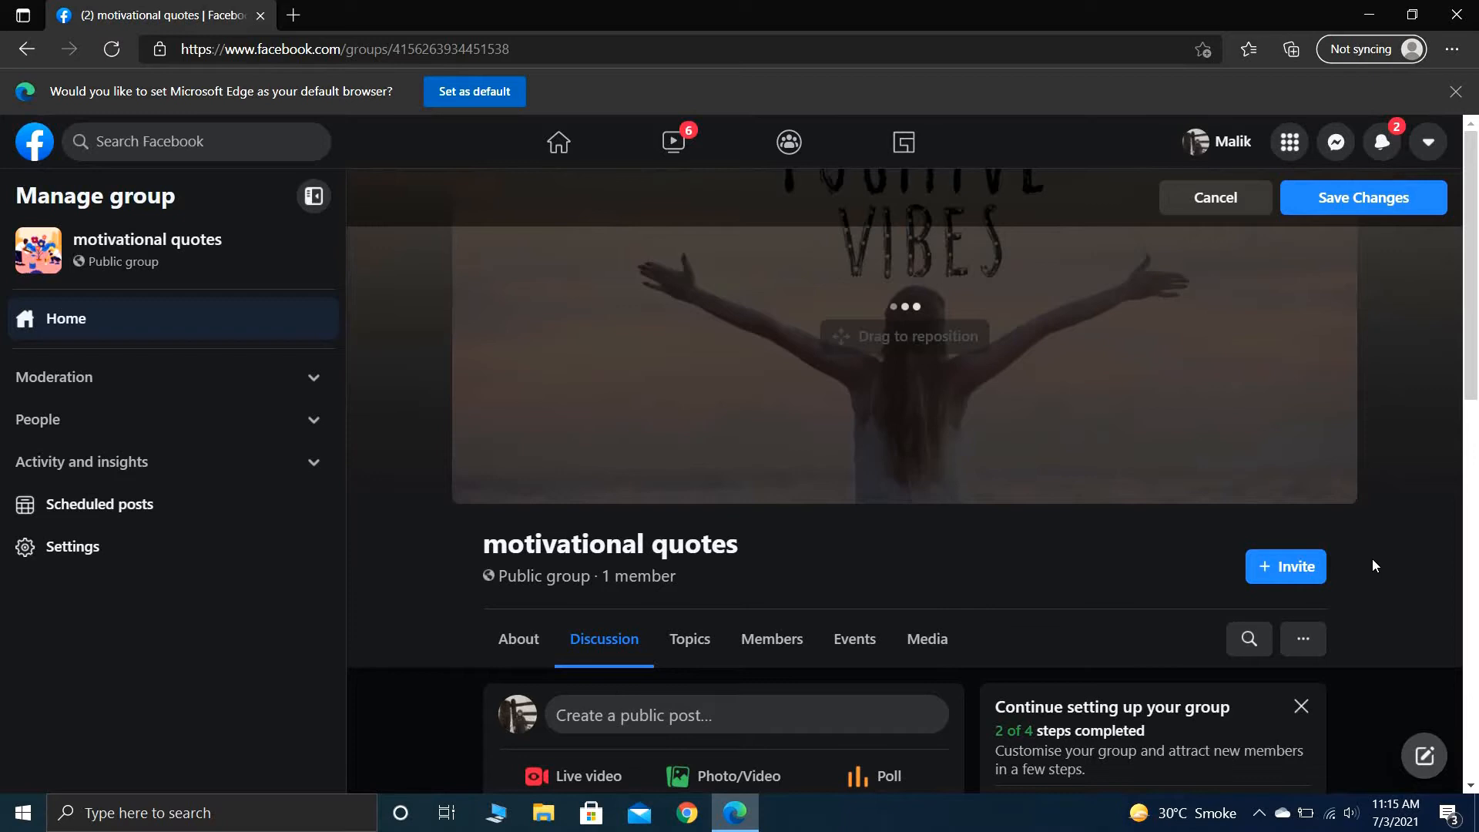
- Try to set up Admin Assist from its card in the group's discussion feed
scroll(1373, 560, "down", 1)
scroll(1372, 566, "down", 5)
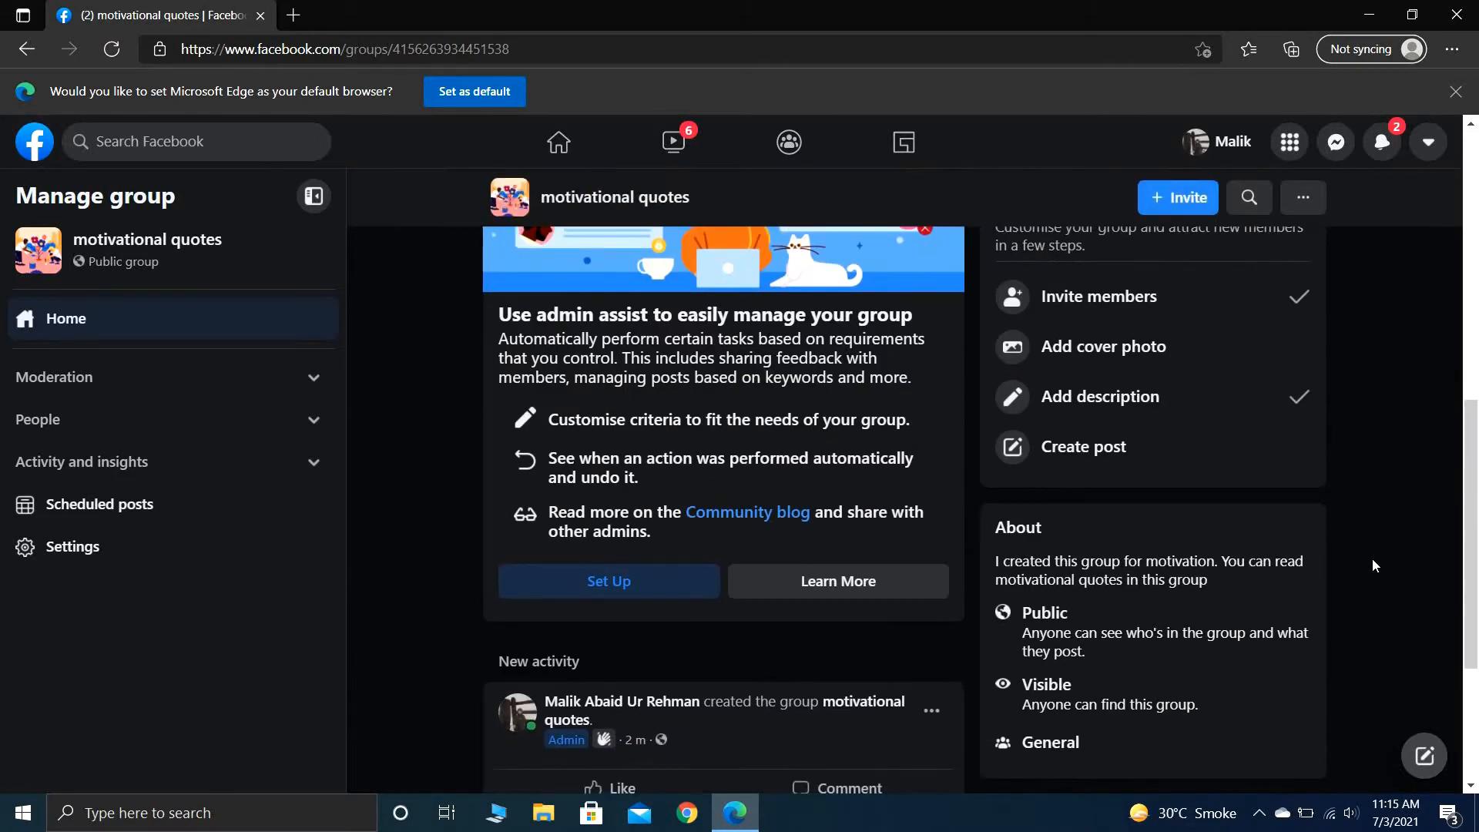
scroll(1372, 560, "down", 3)
scroll(1372, 561, "up", 7)
scroll(1372, 560, "down", 1)
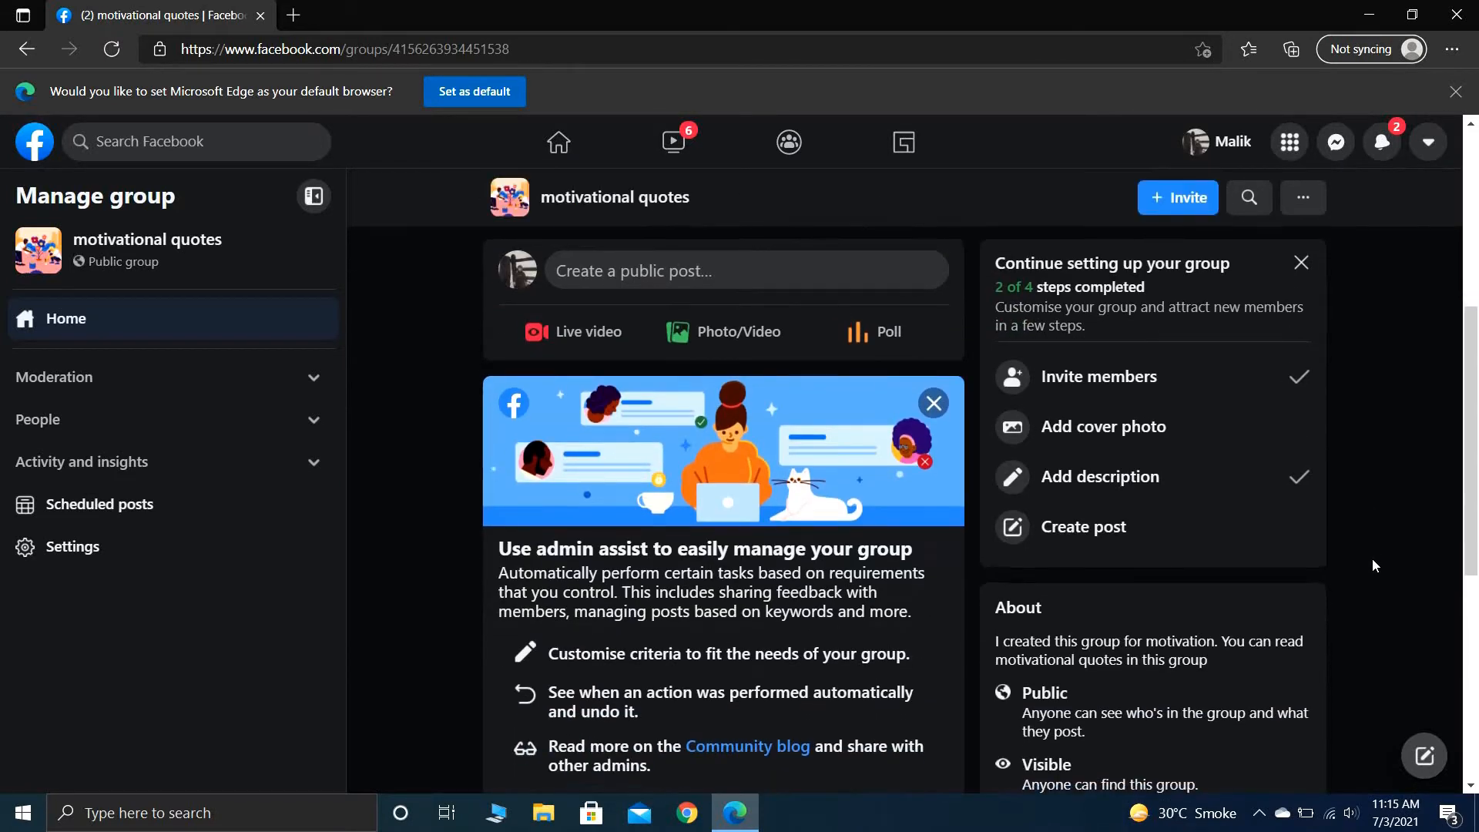
scroll(1373, 566, "down", 3)
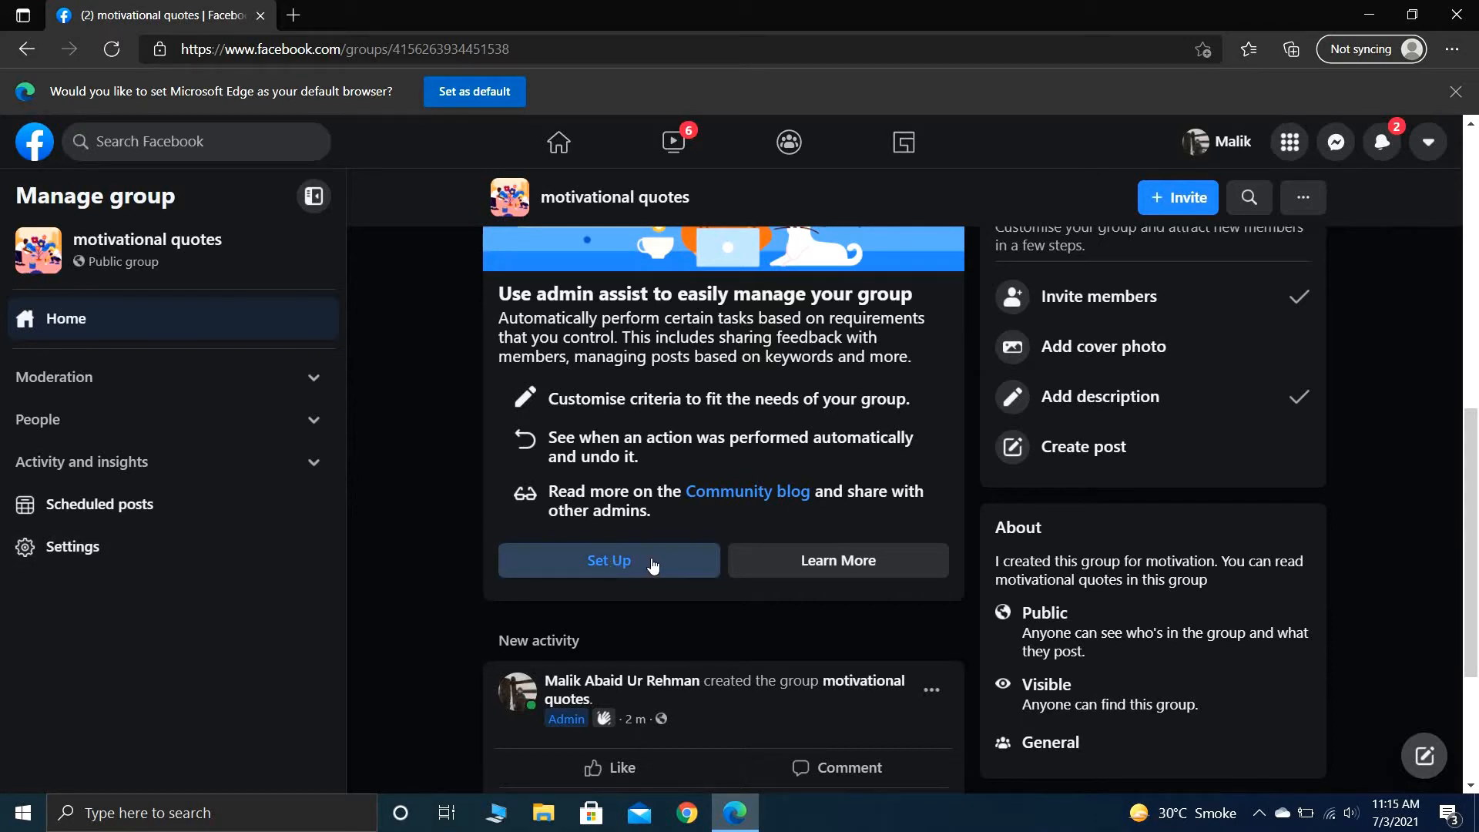
left_click(577, 564)
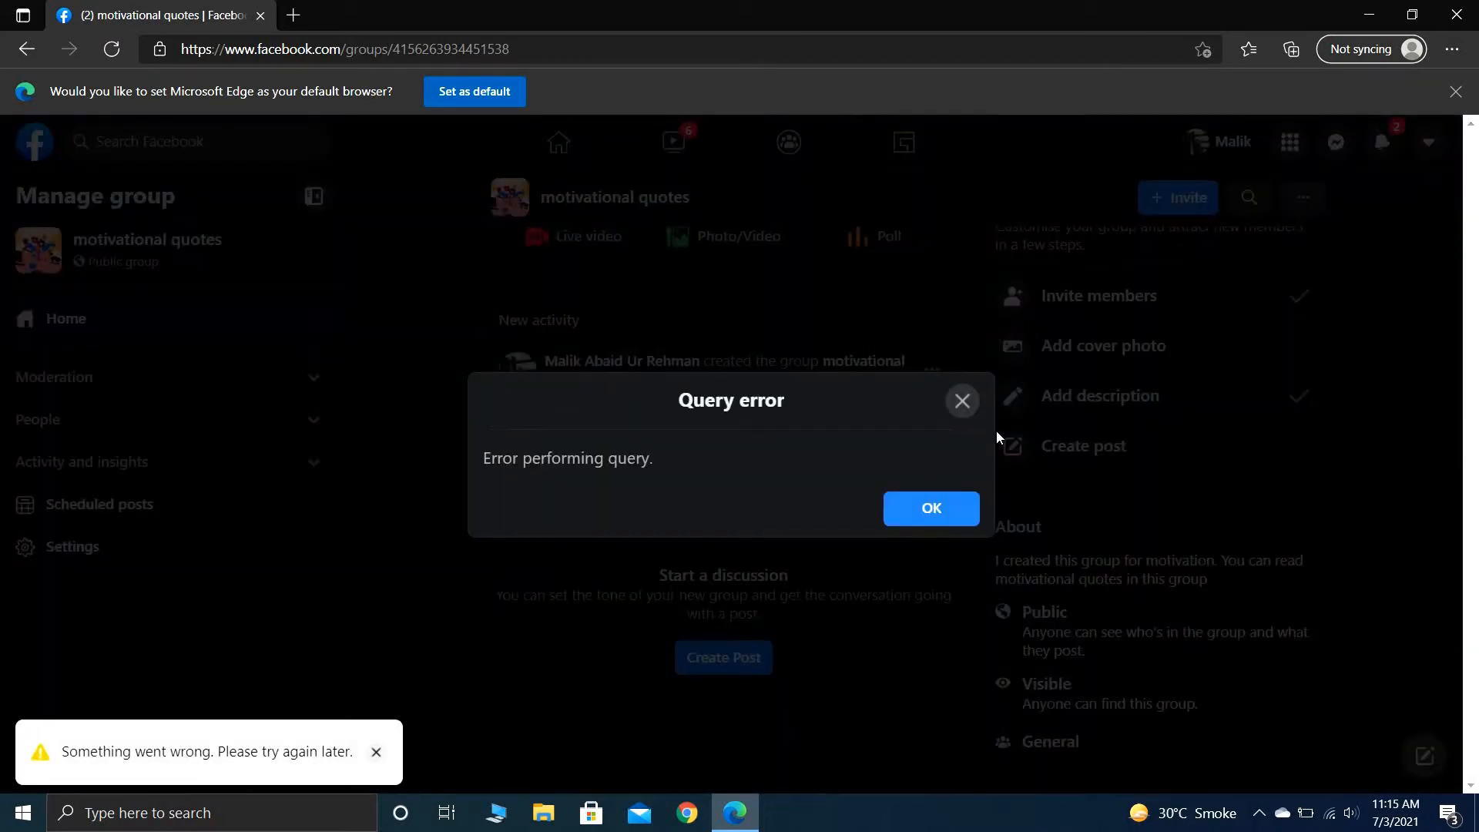
left_click(963, 400)
scroll(398, 535, "down", 1)
scroll(397, 536, "up", 1)
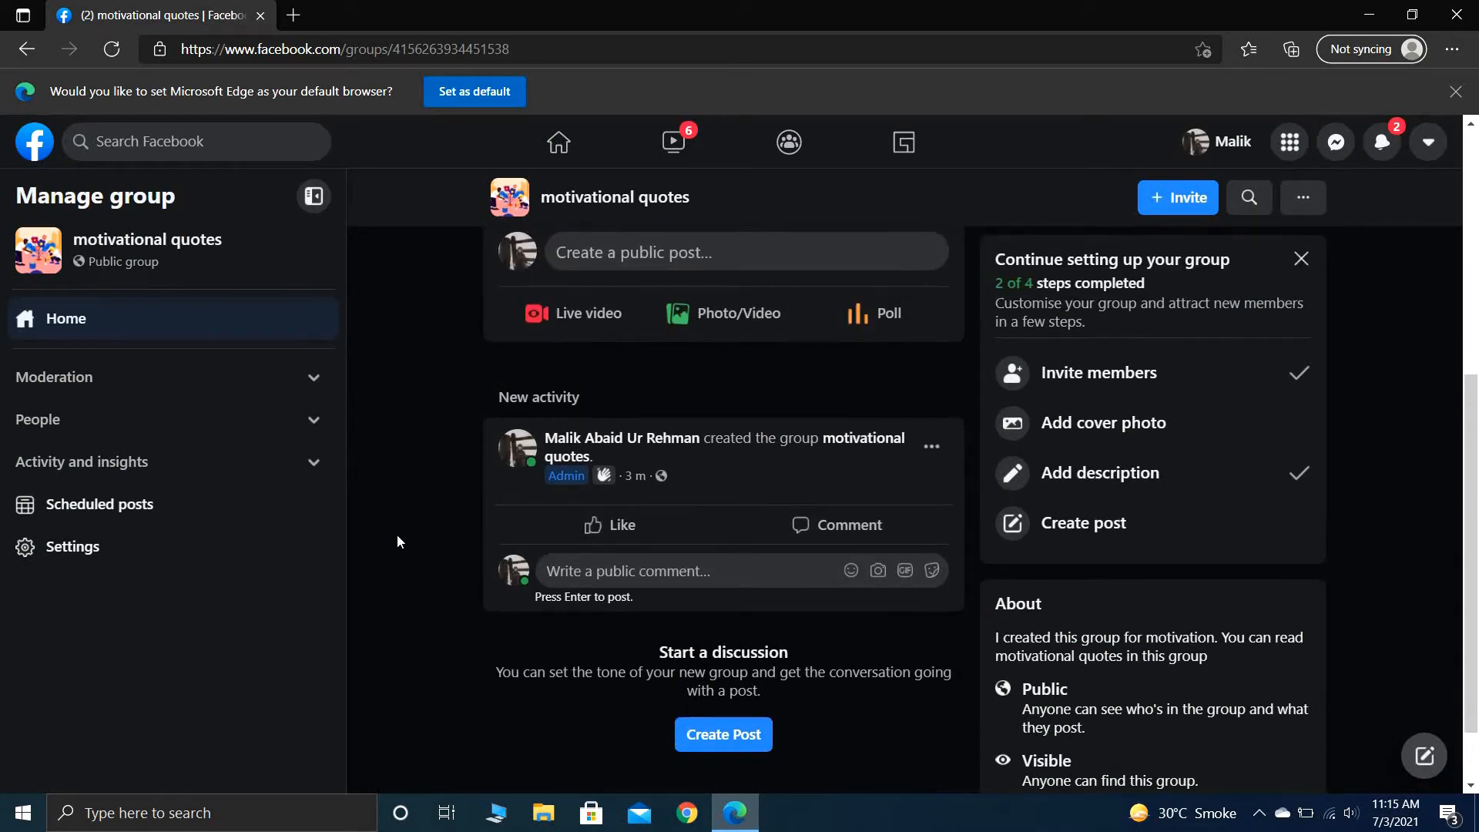
scroll(396, 534, "up", 2)
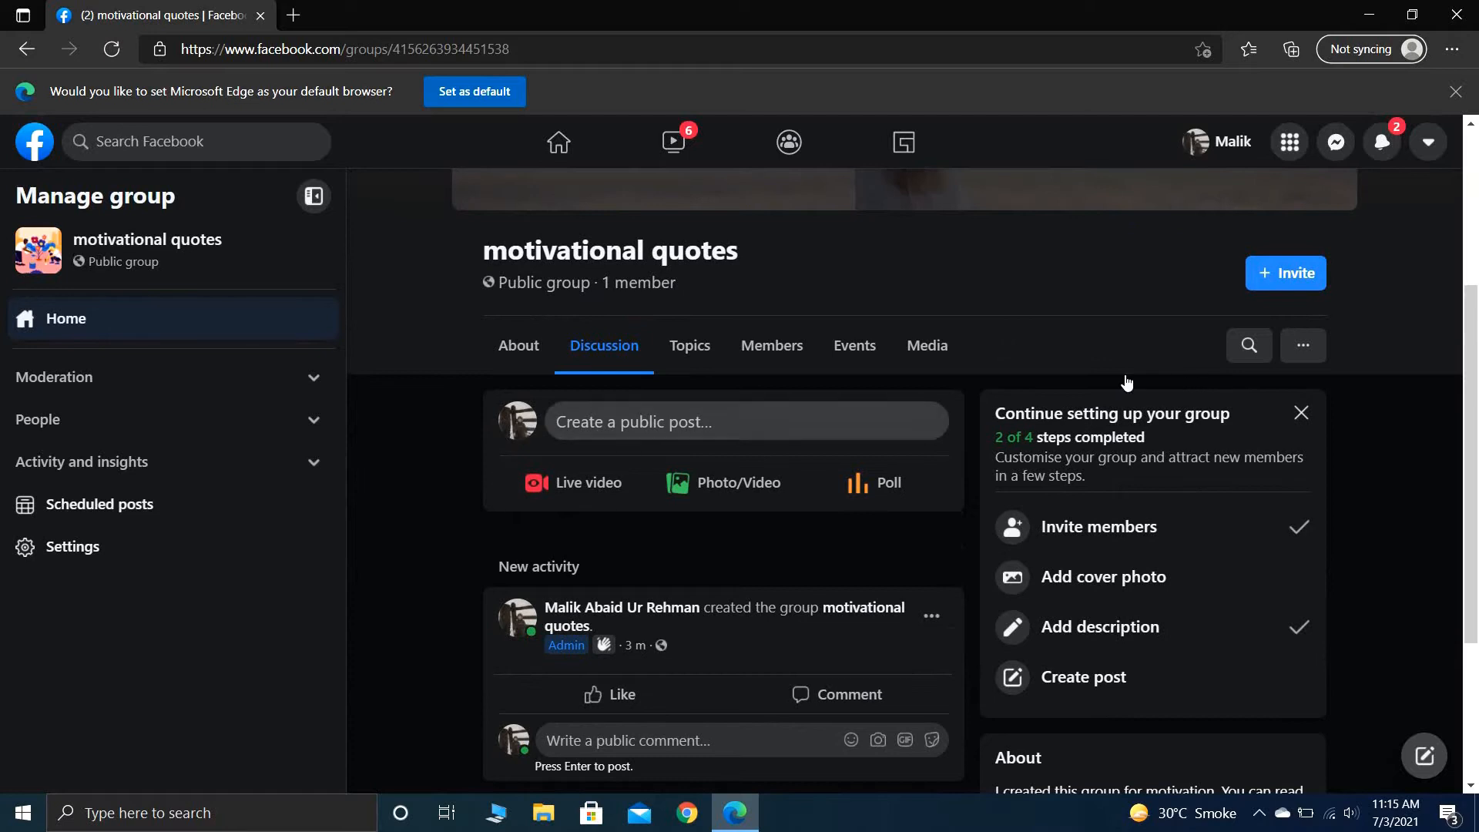
left_click(1306, 348)
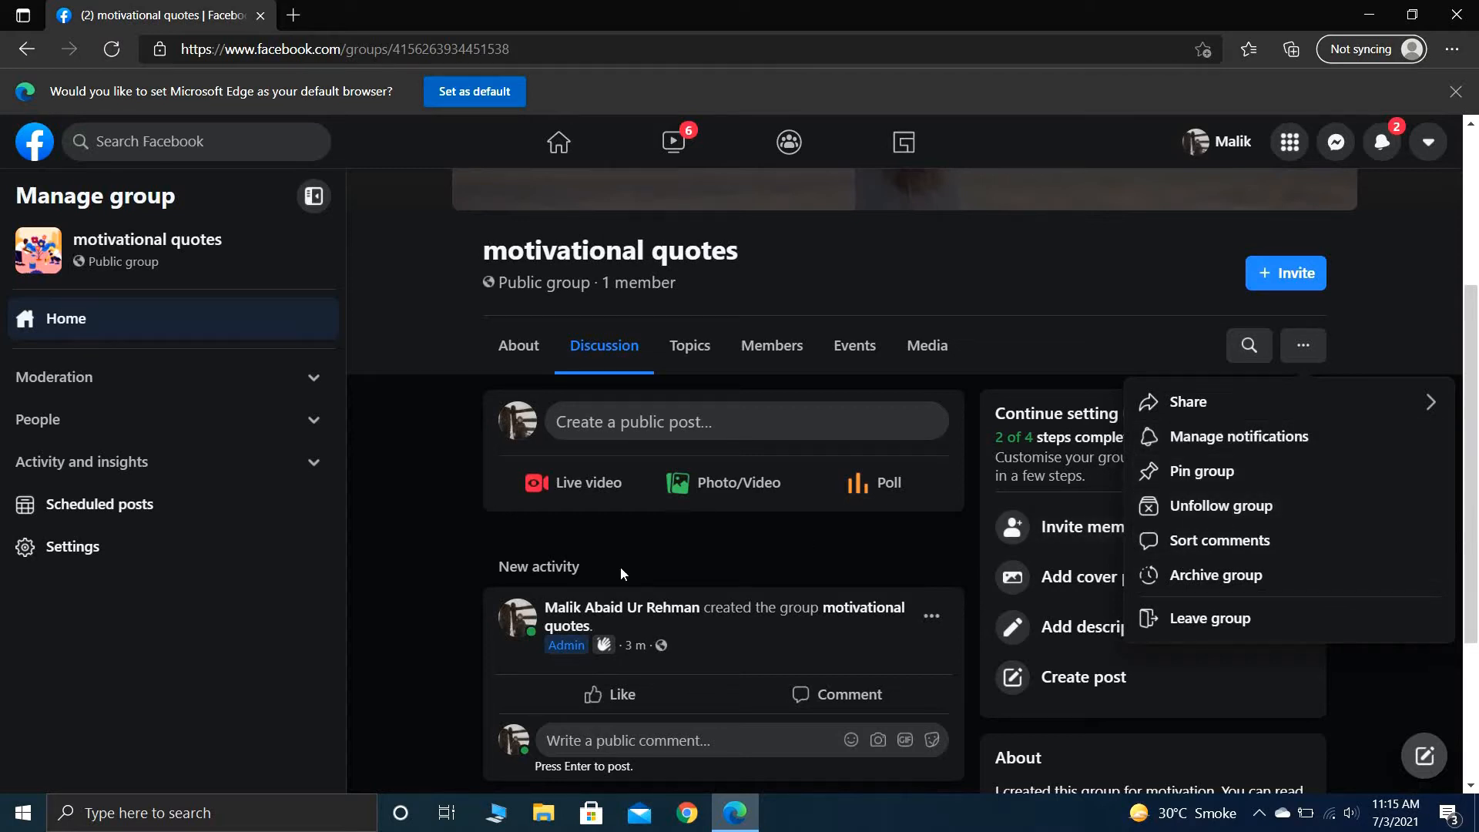
left_click(418, 545)
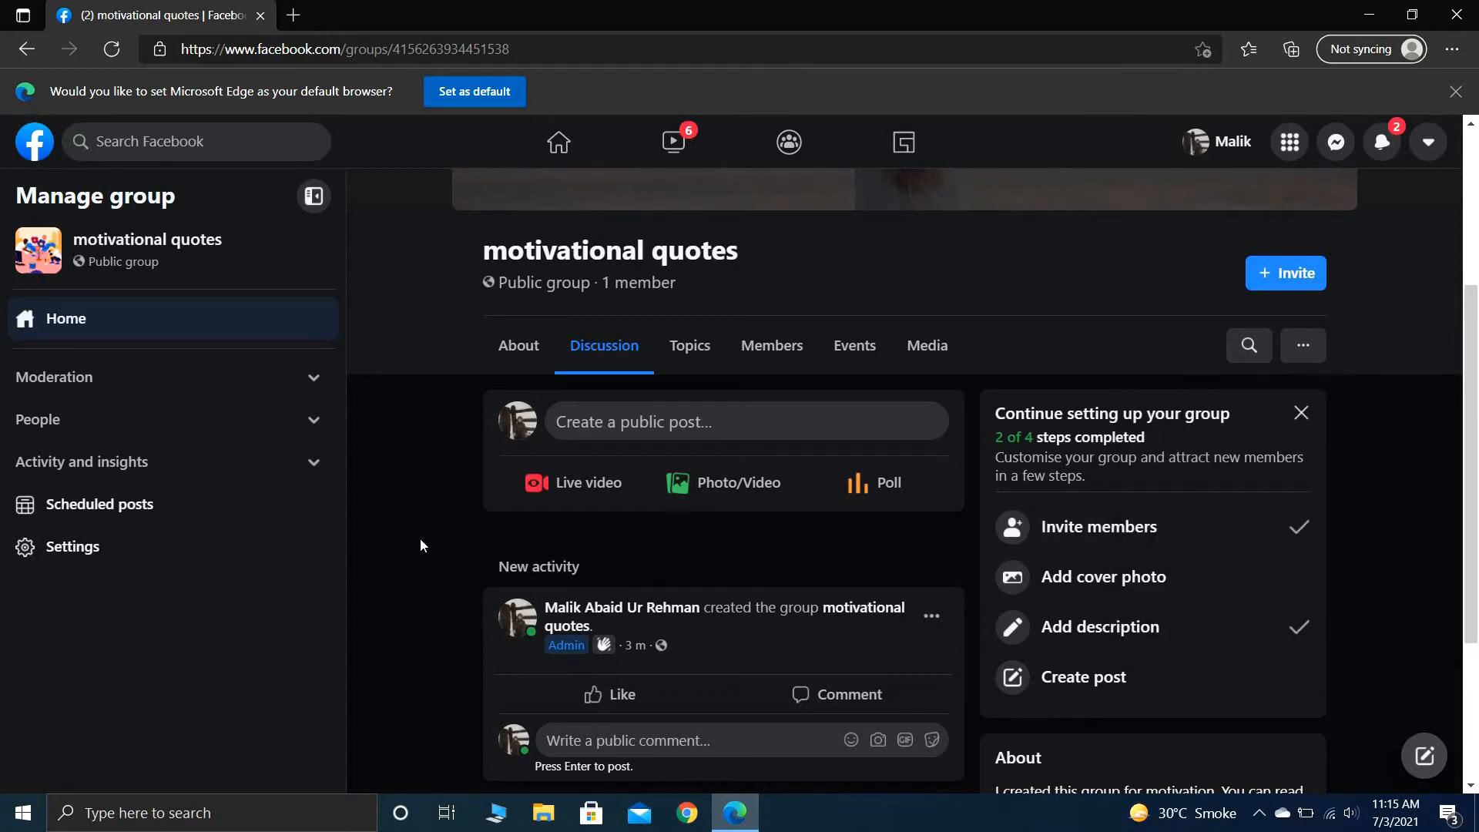
- Create the first group rule from the example "Be kind and courteous", keeping its suggested description
left_click(302, 389)
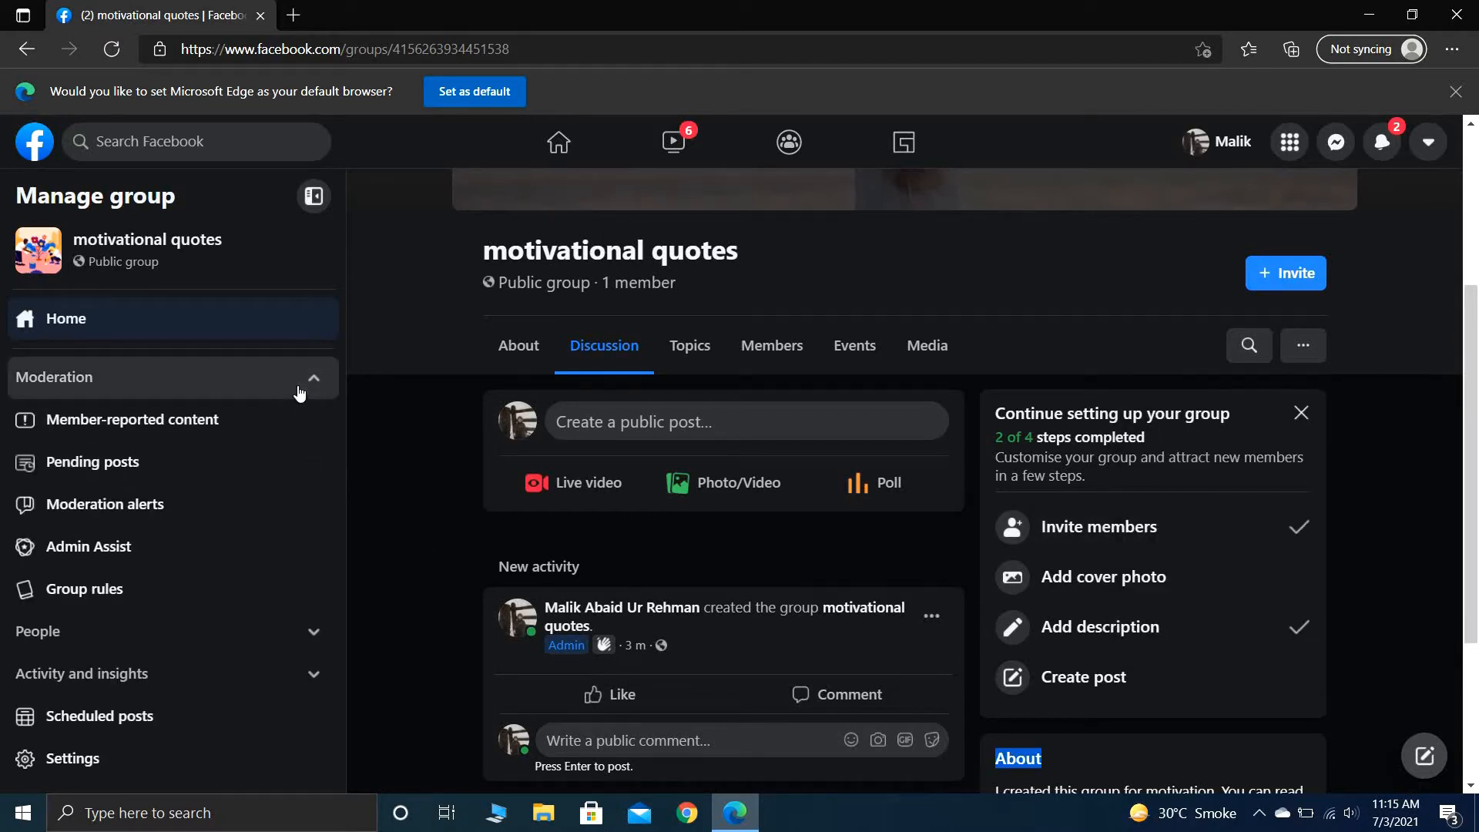
left_click(170, 588)
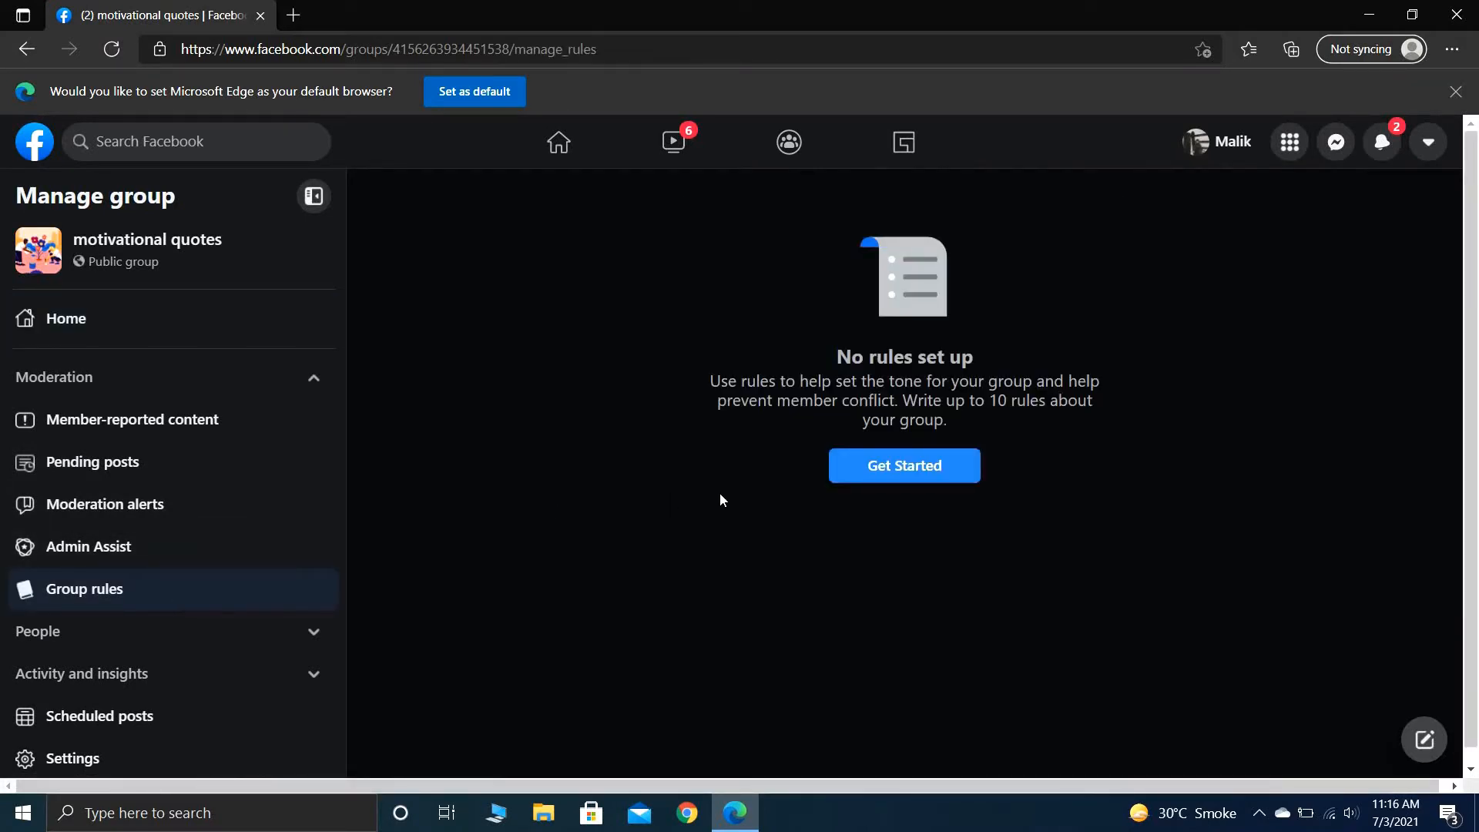
left_click(935, 478)
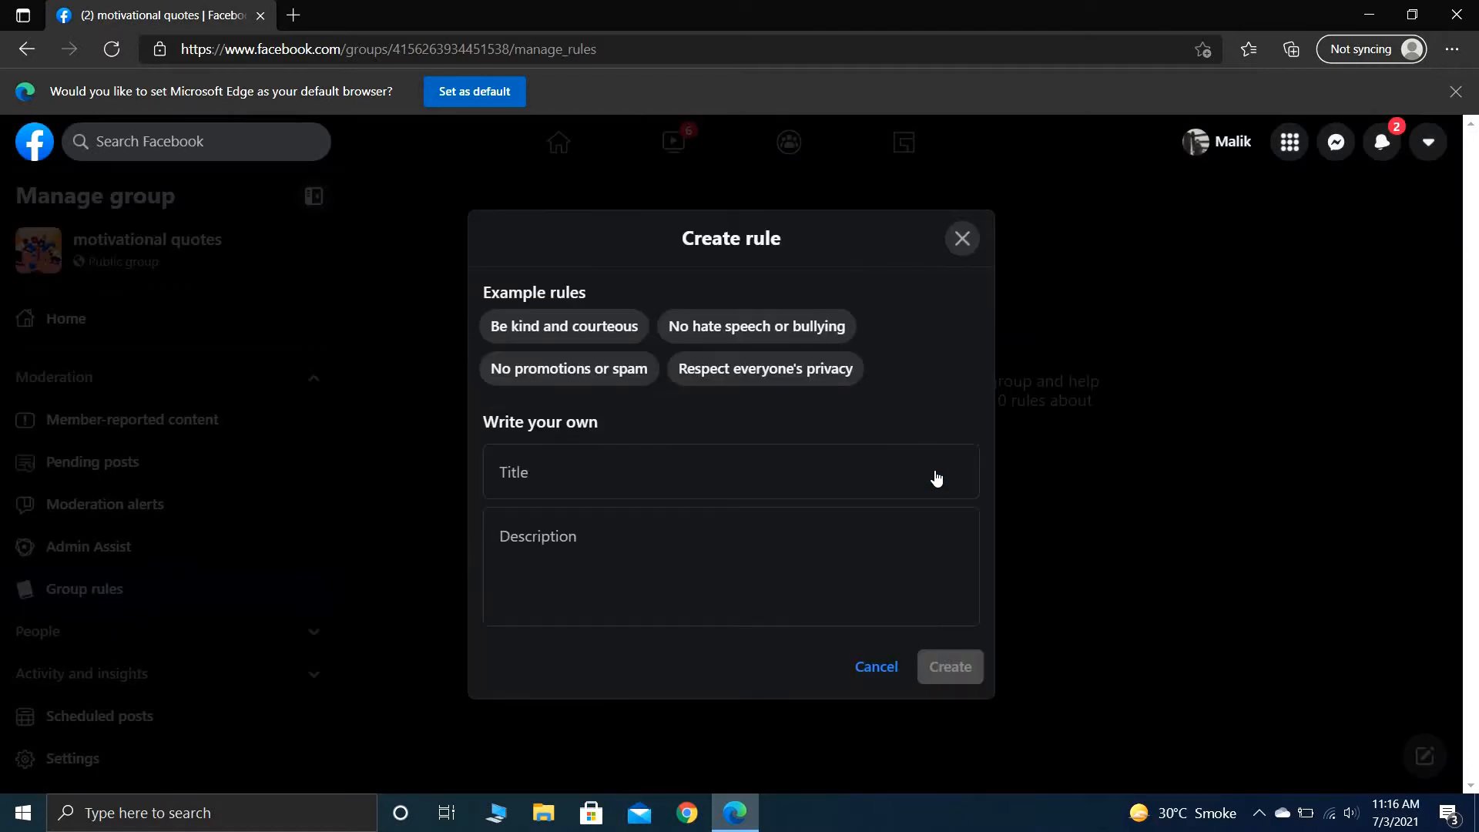
left_click(575, 336)
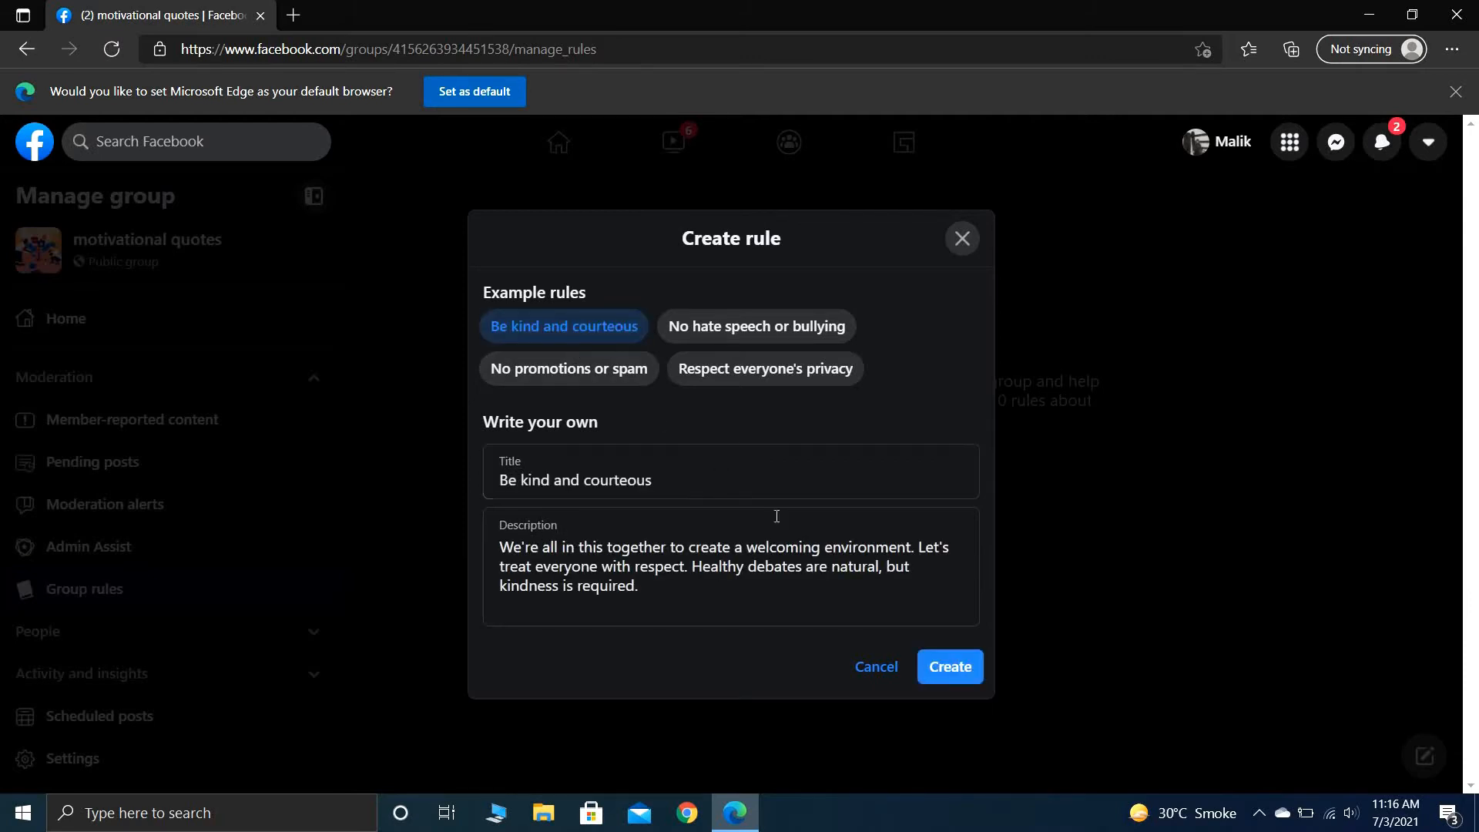
left_click(972, 676)
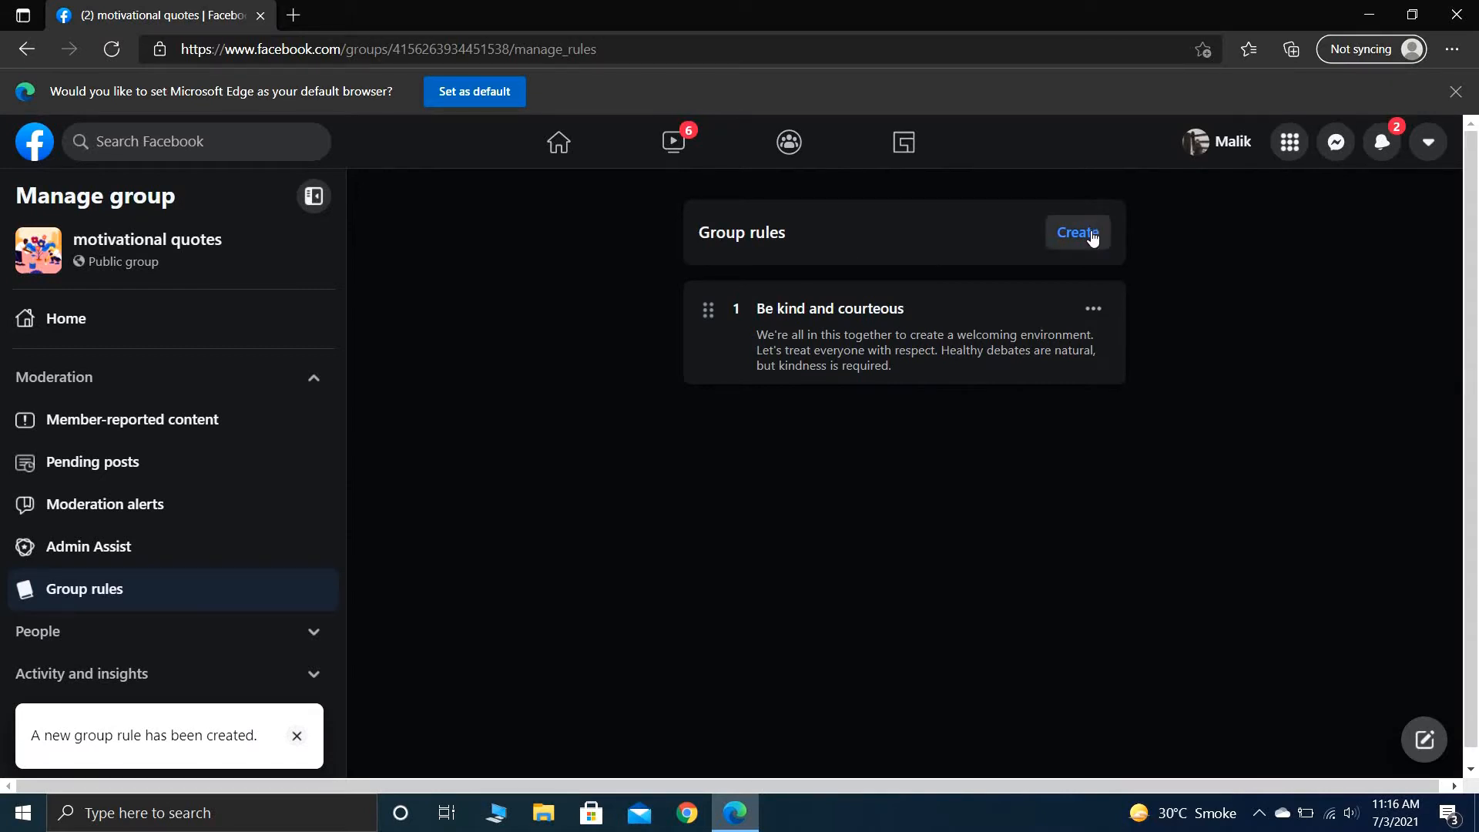
- Add the example rules "No hate speech or bullying" and "Respect everyone's privacy" to the group rules
left_click(1093, 237)
left_click(818, 326)
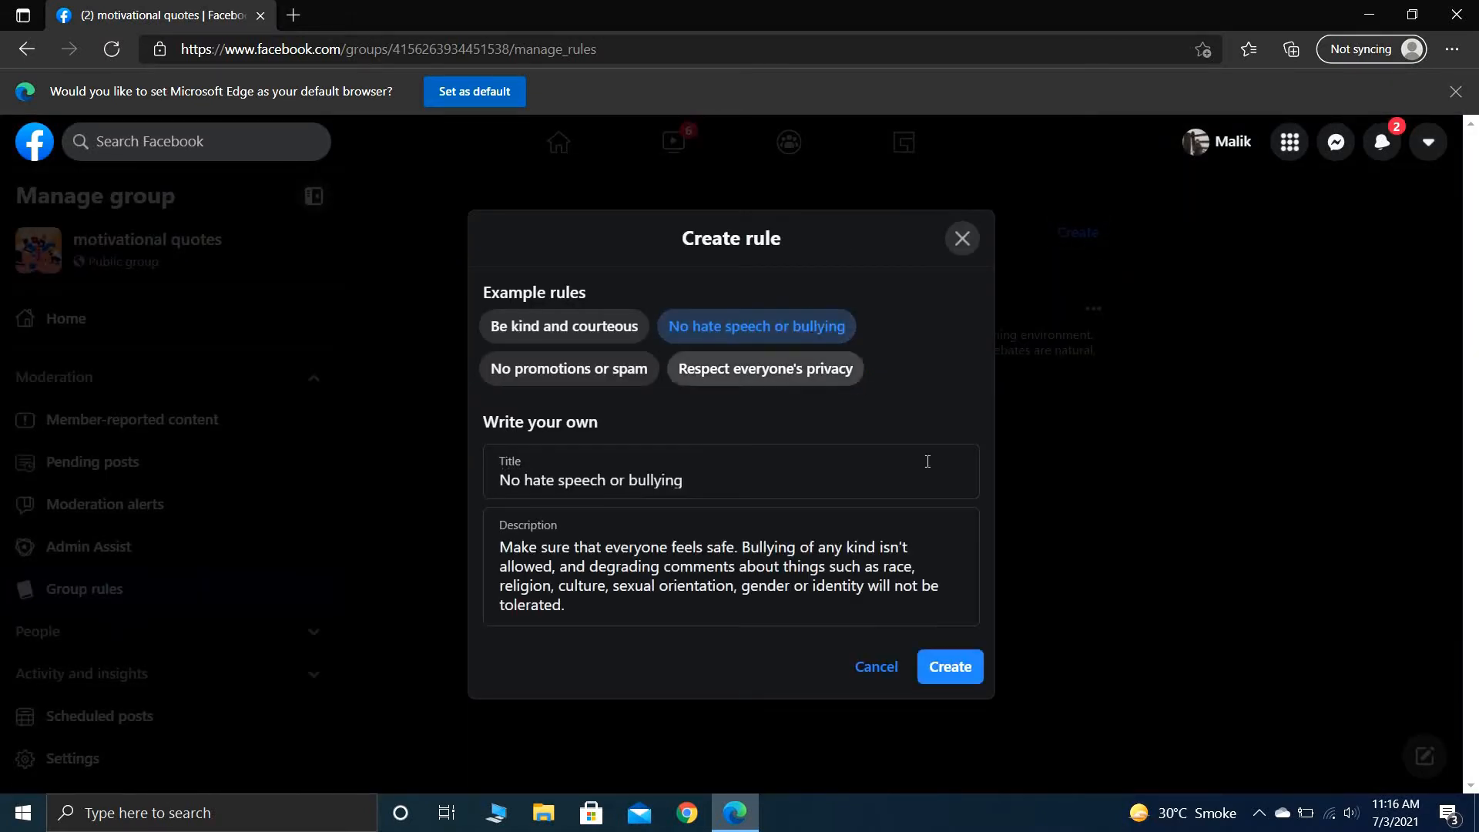
left_click(952, 667)
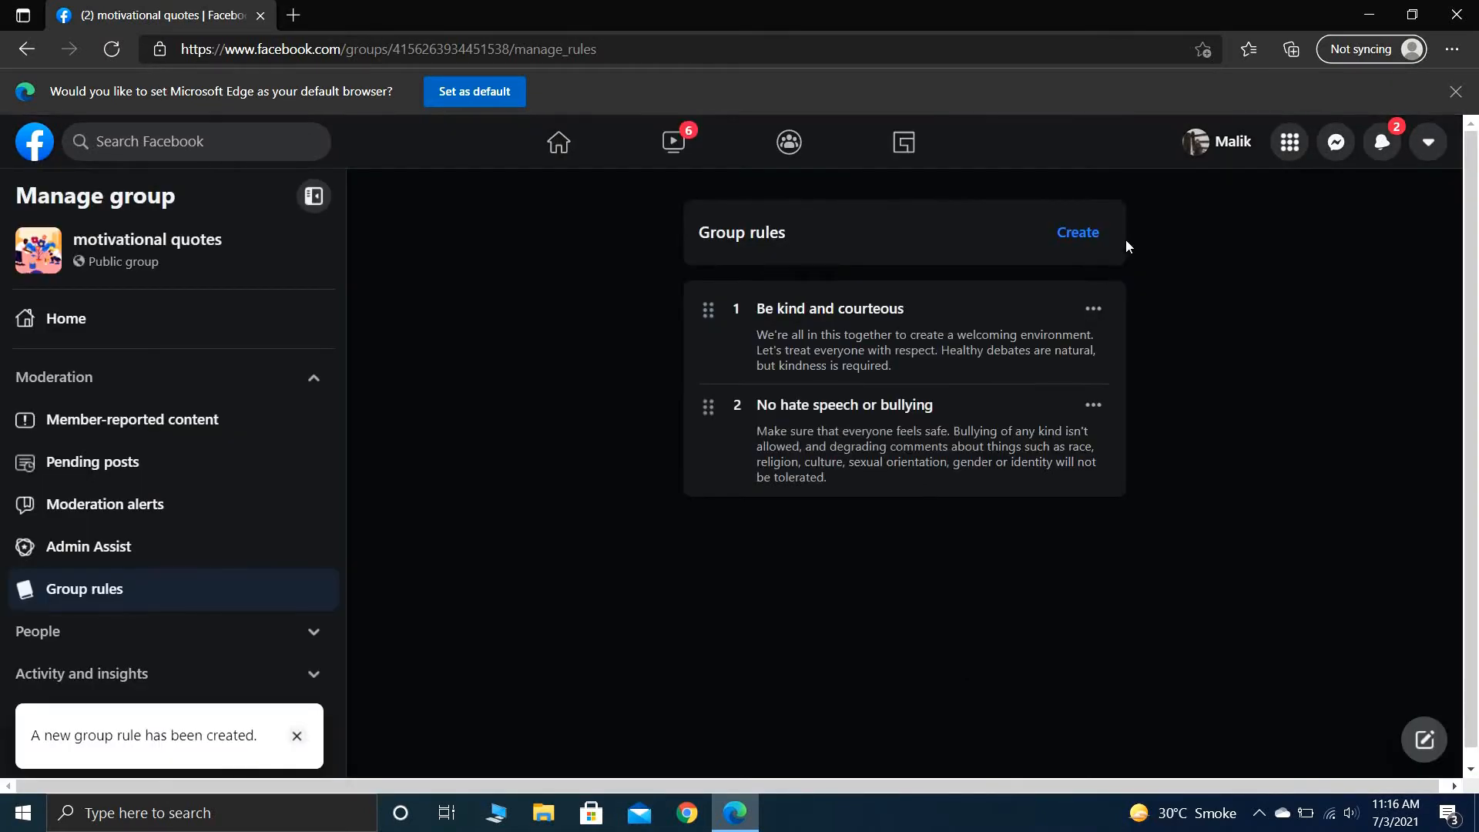
left_click(1079, 233)
left_click(731, 385)
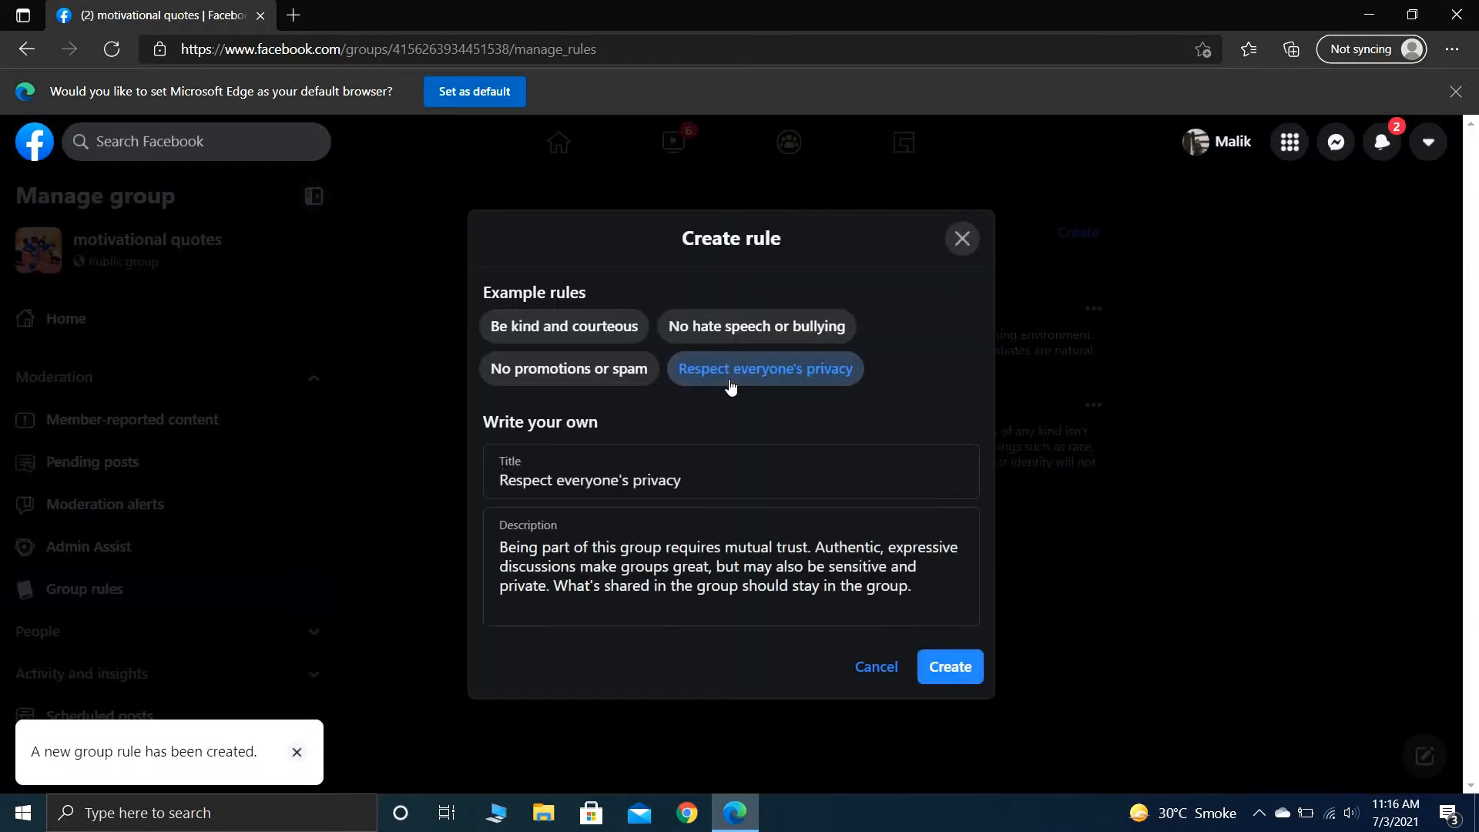
left_click(950, 667)
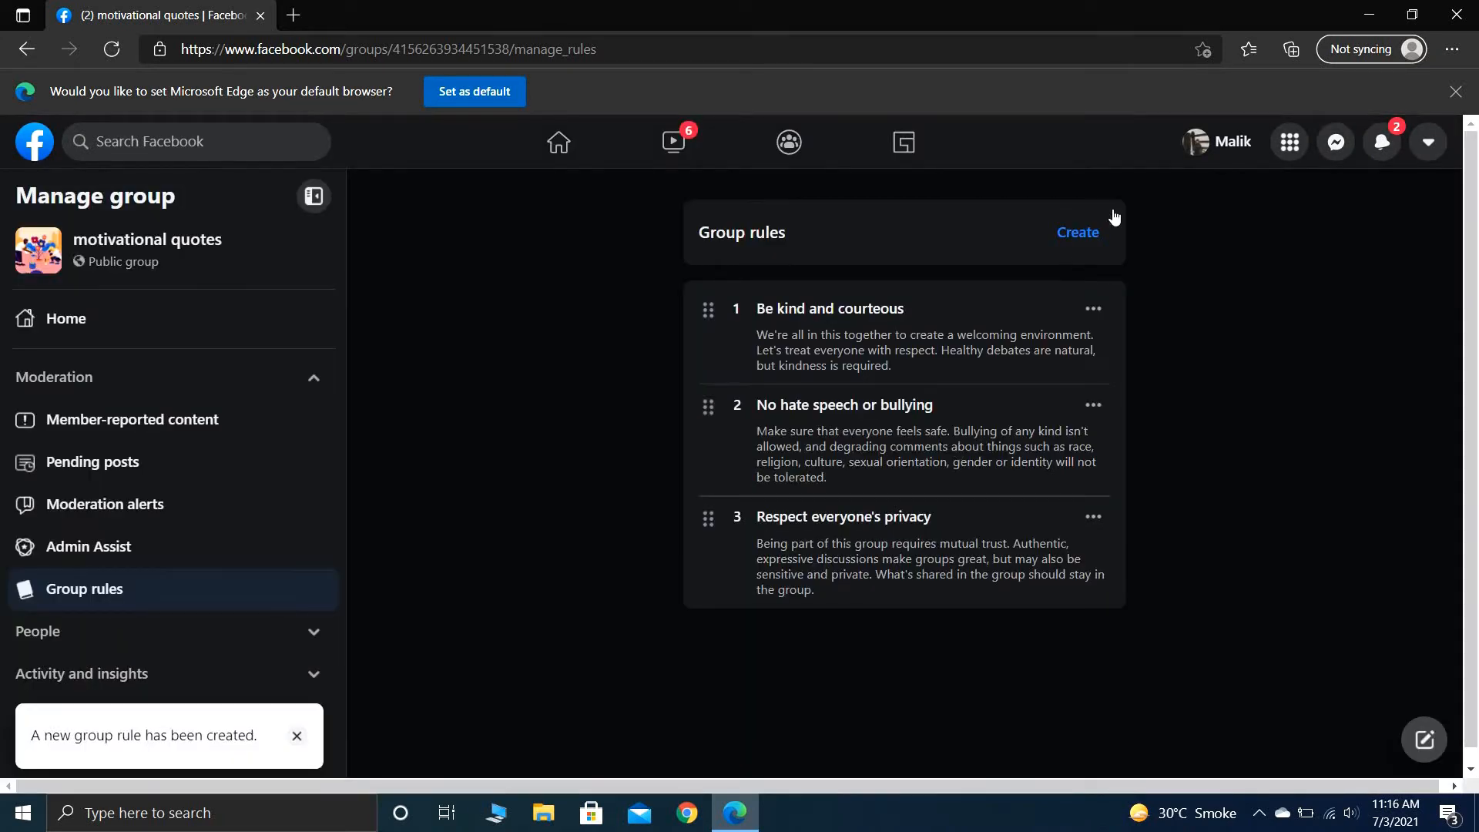
- Add the example rule "No promotions or spam" as the fourth group rule
left_click(1094, 232)
left_click(604, 367)
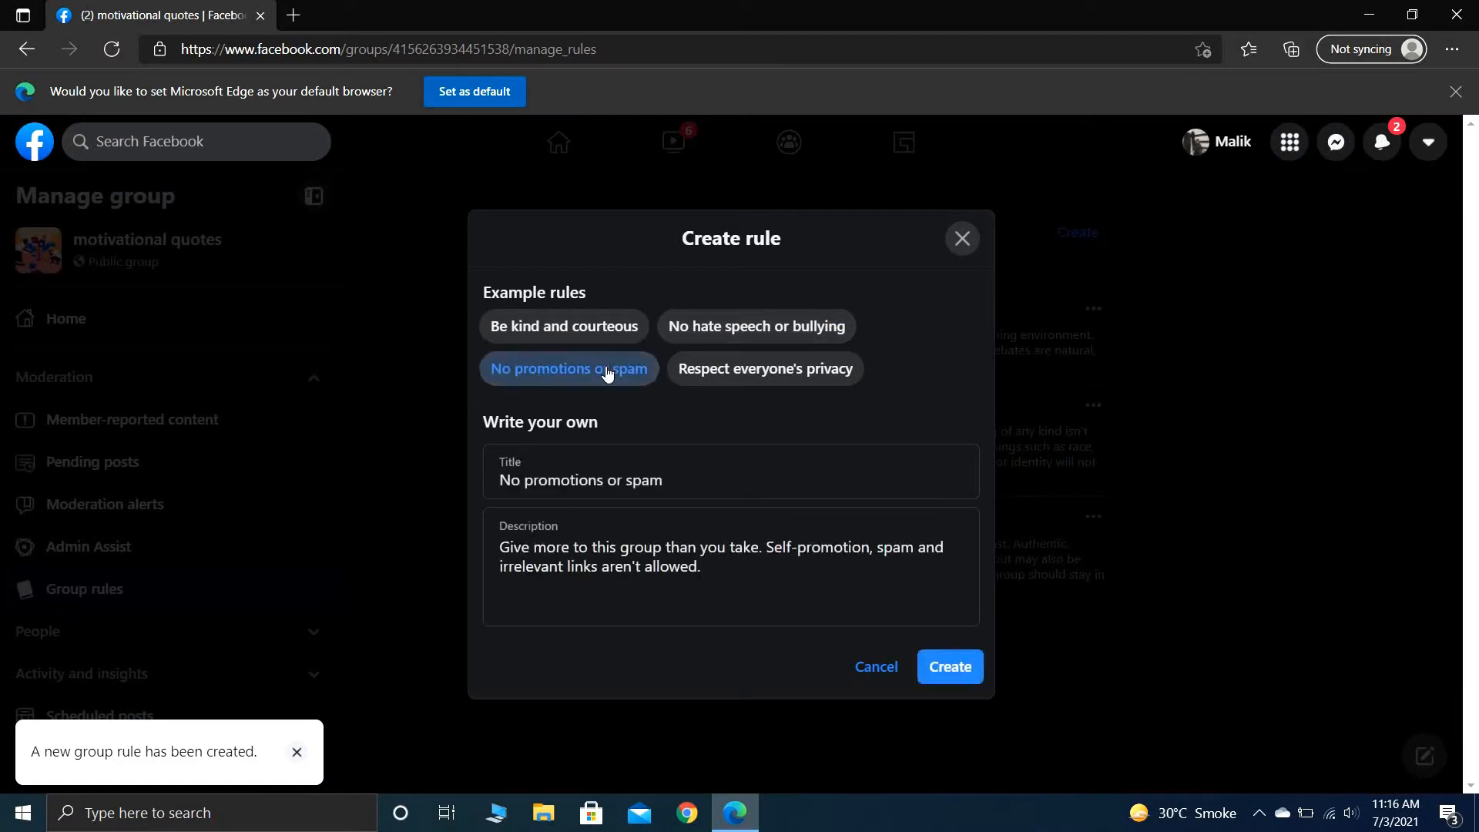
left_click(966, 670)
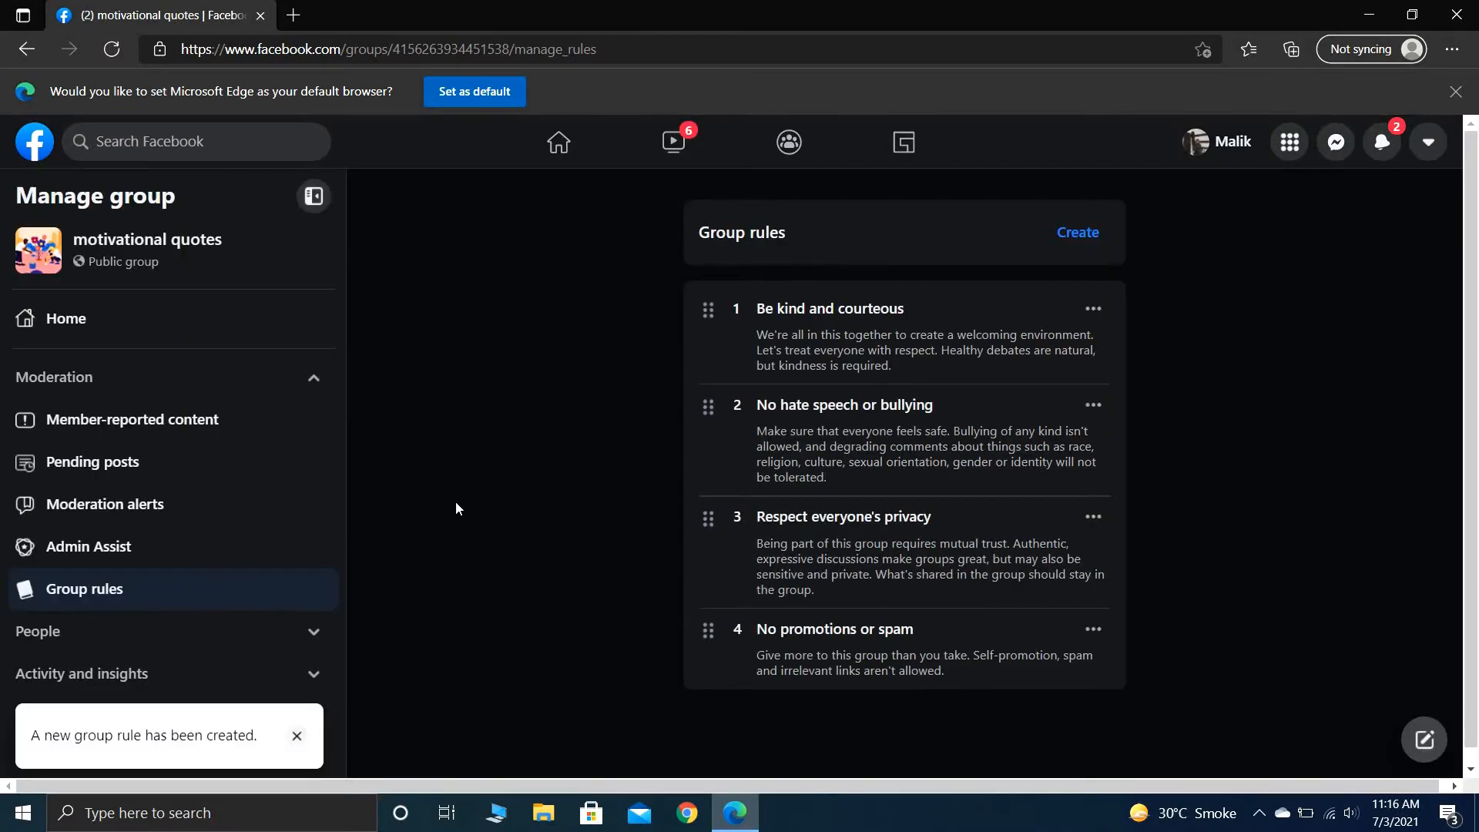
- Create a keyword moderation alert for the word "fiverr" and return to the moderation alerts overview
left_click(219, 497)
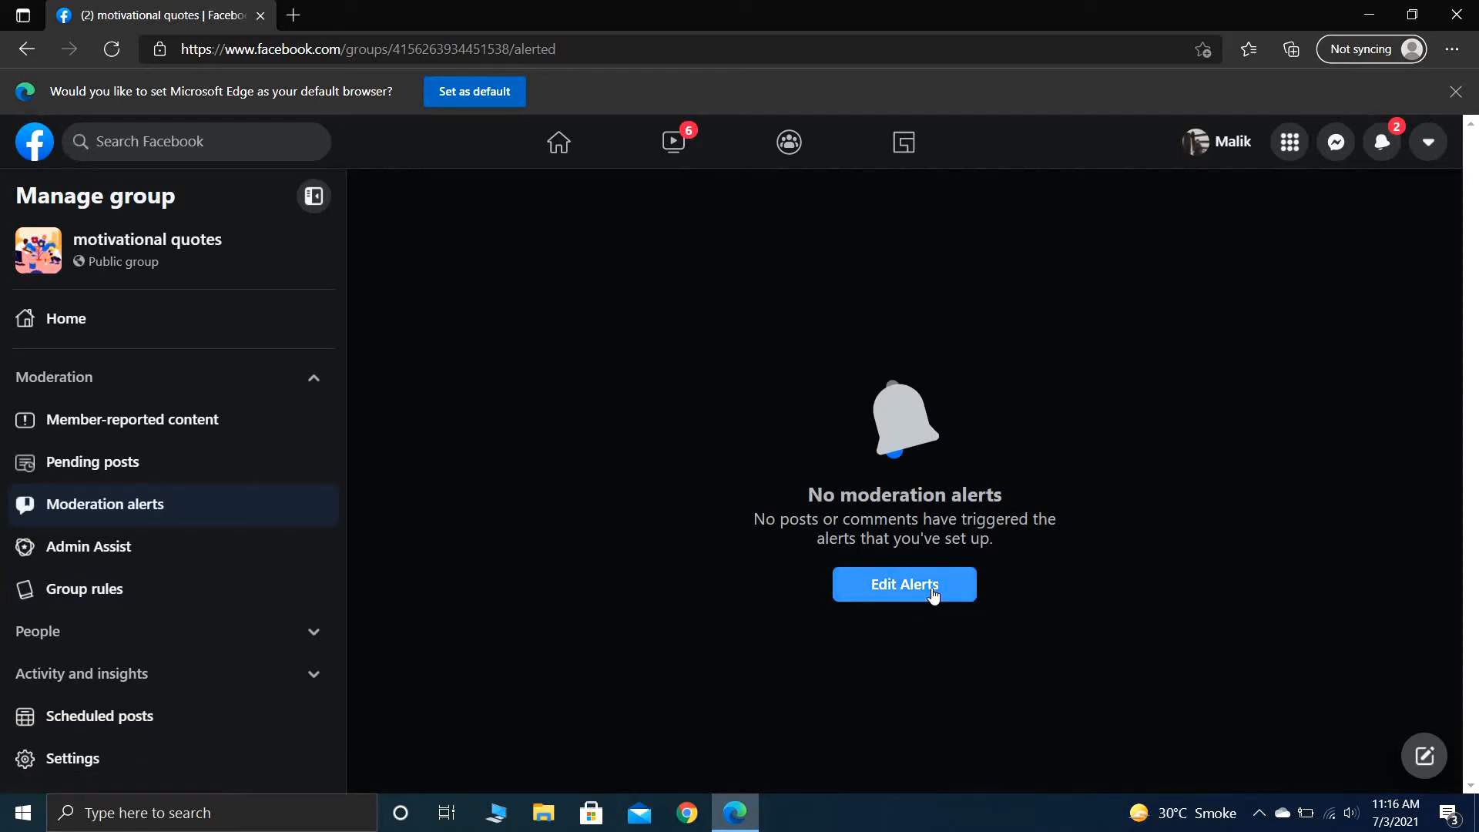
left_click(932, 596)
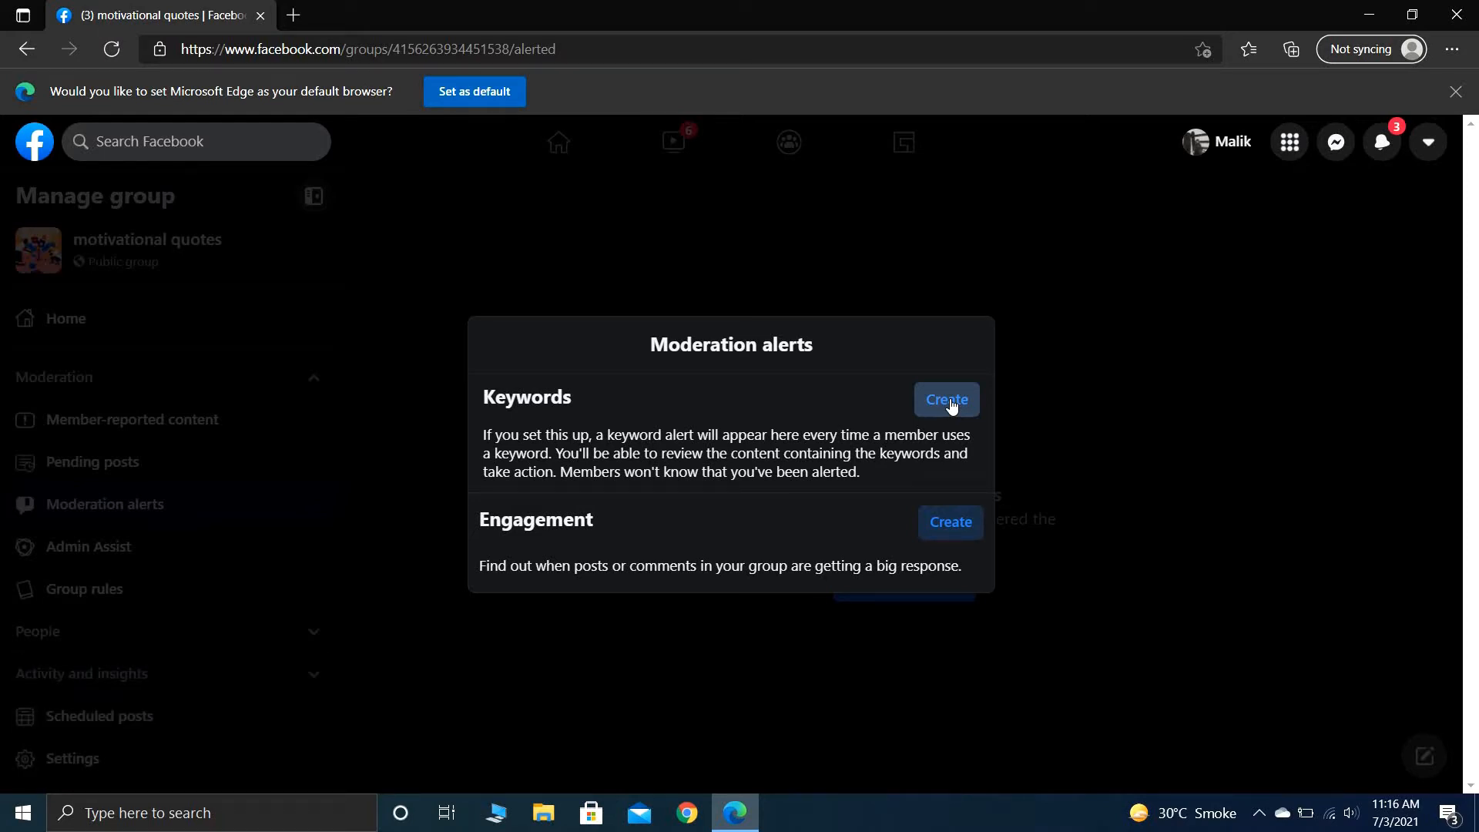
left_click(952, 407)
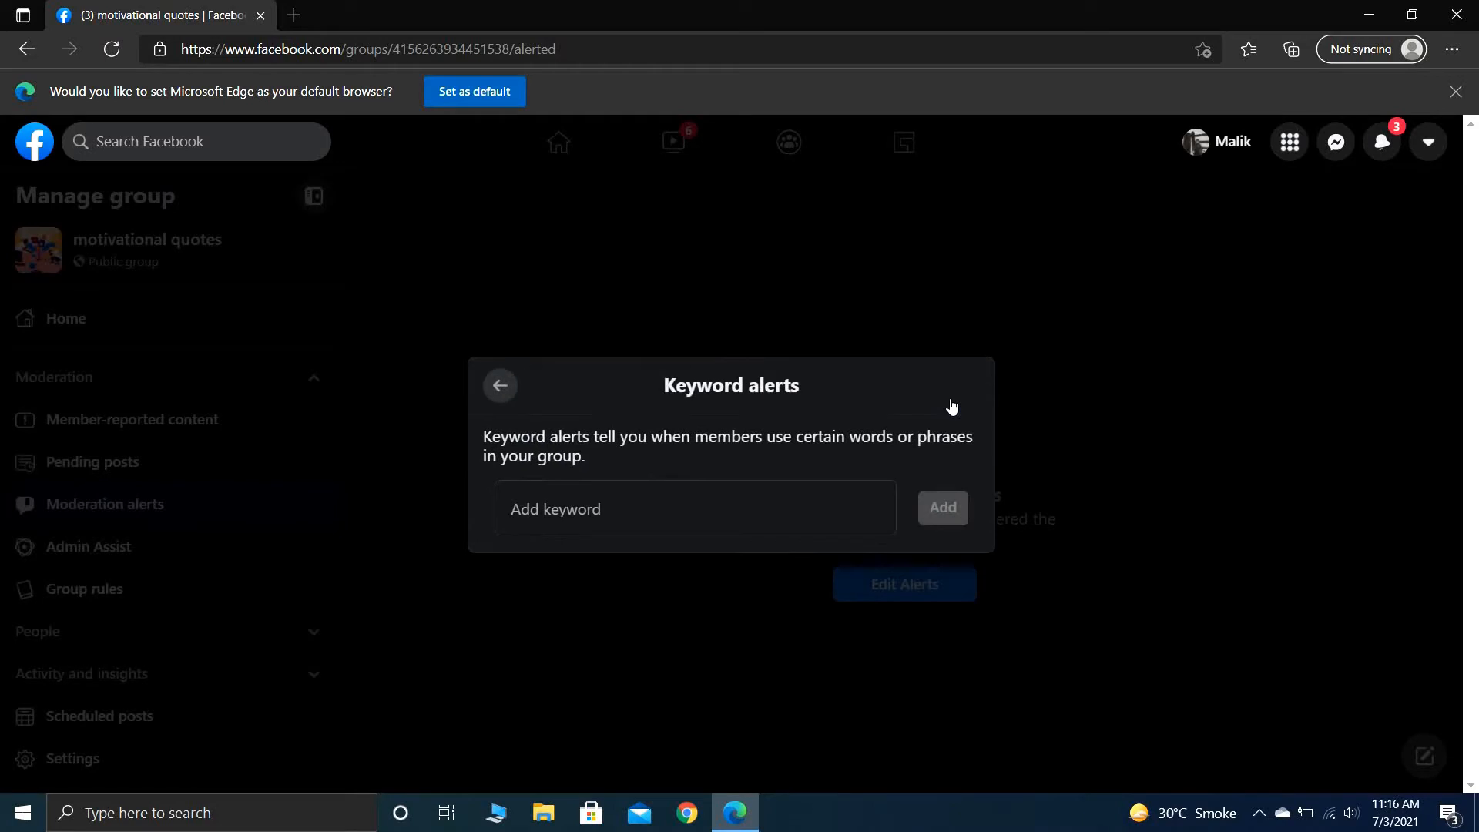
left_click(749, 511)
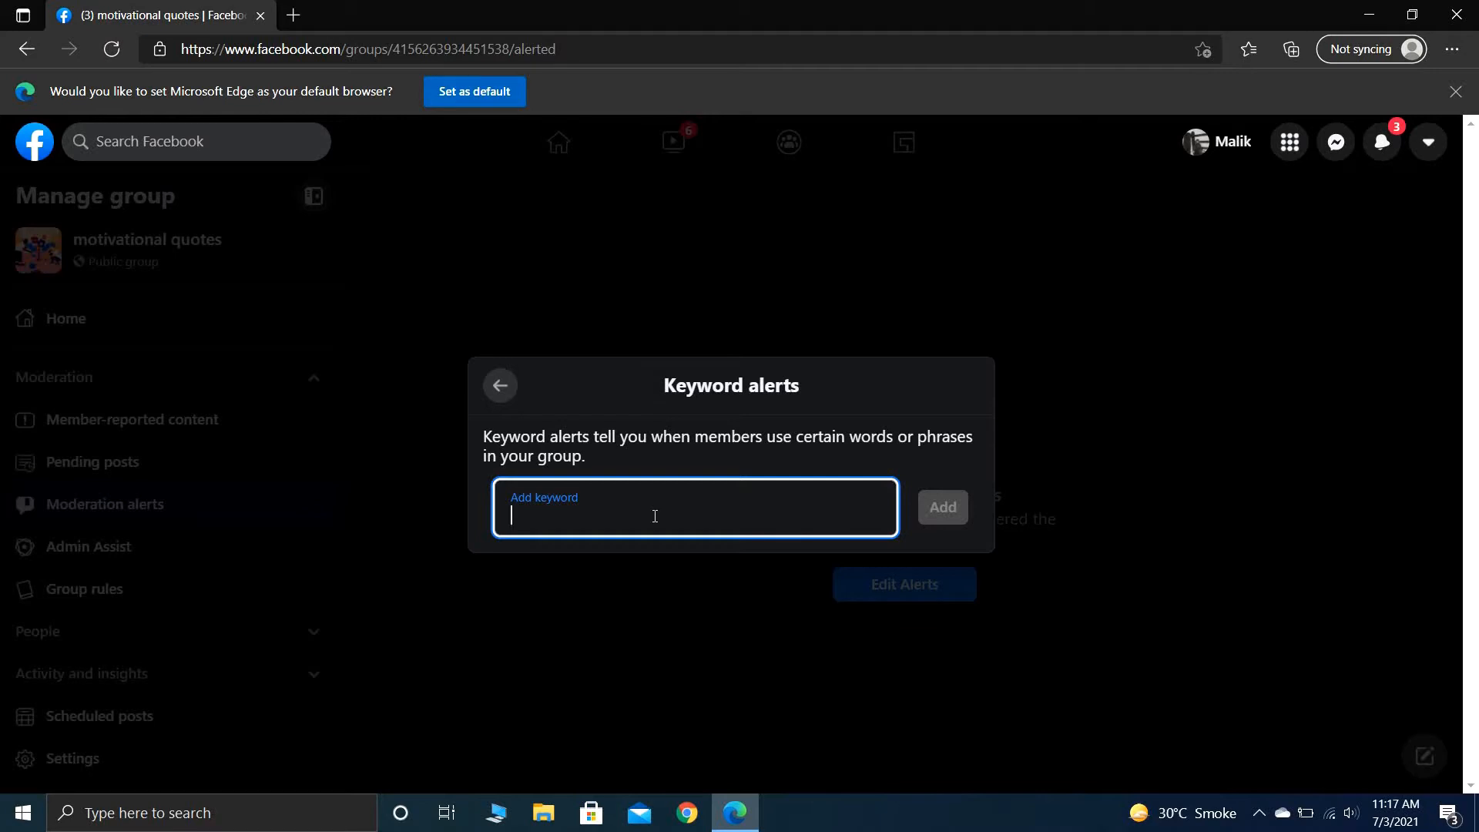
type("fiverr")
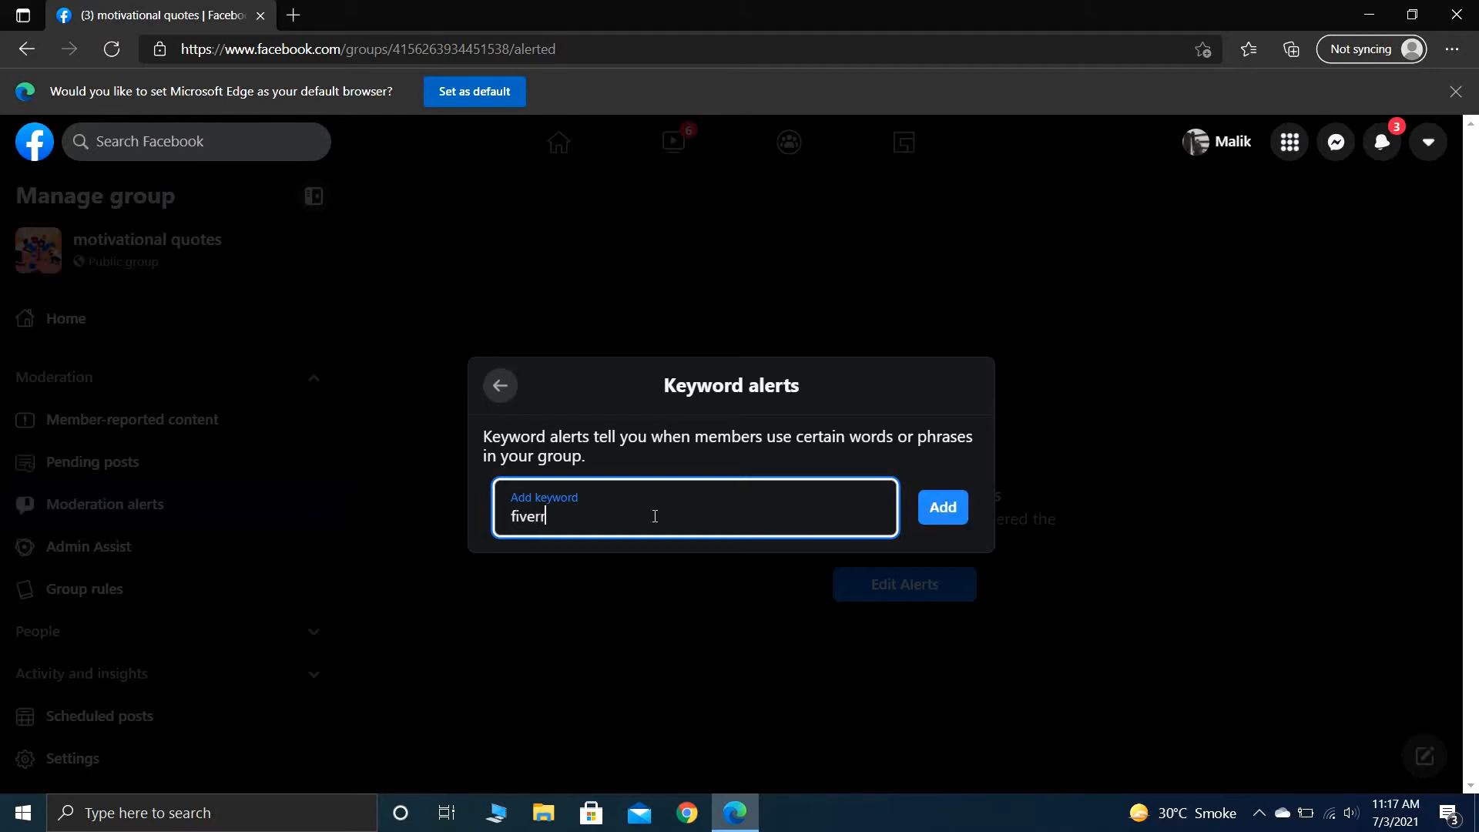
left_click(942, 509)
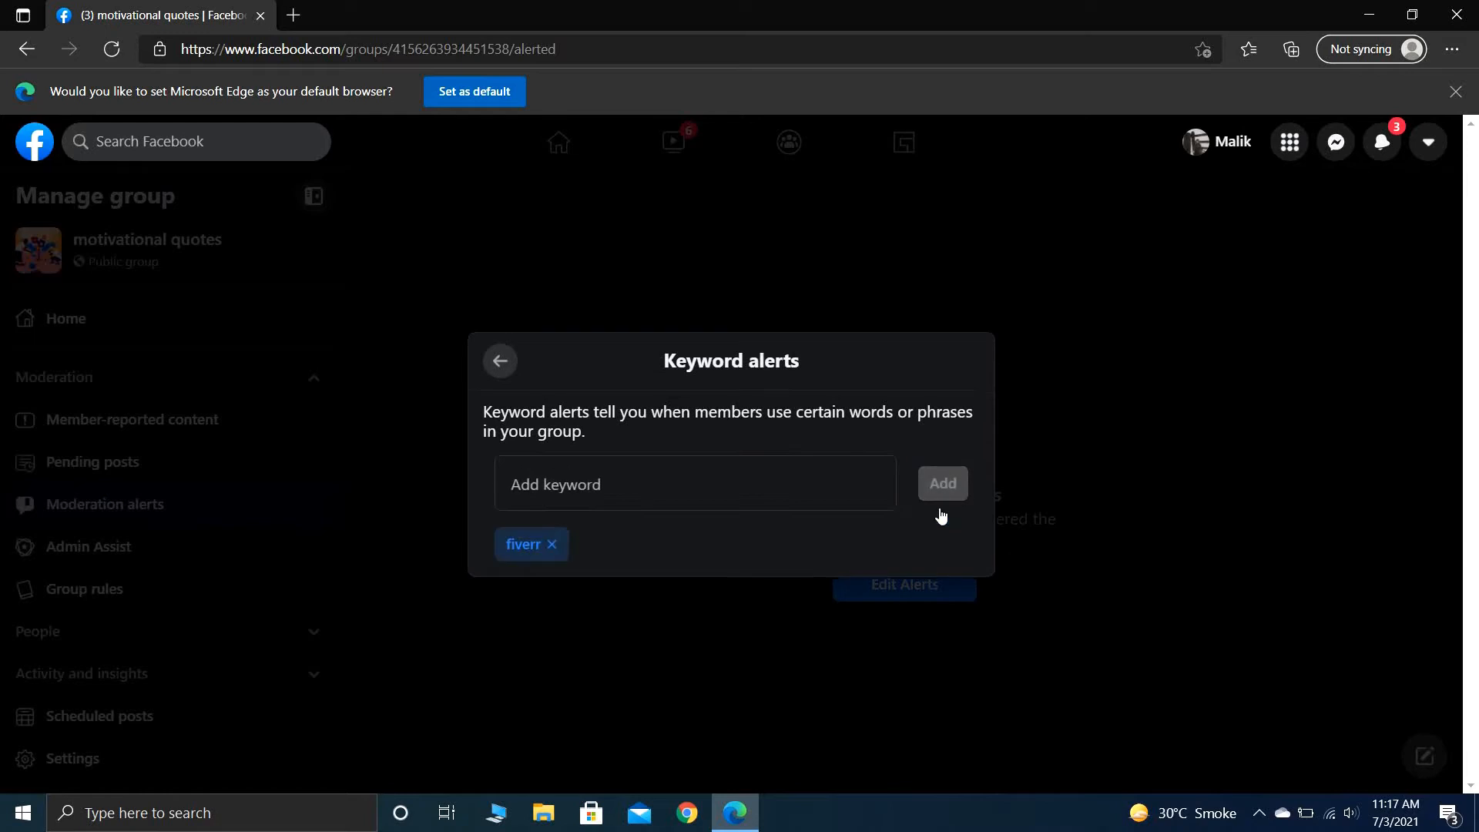
left_click(733, 482)
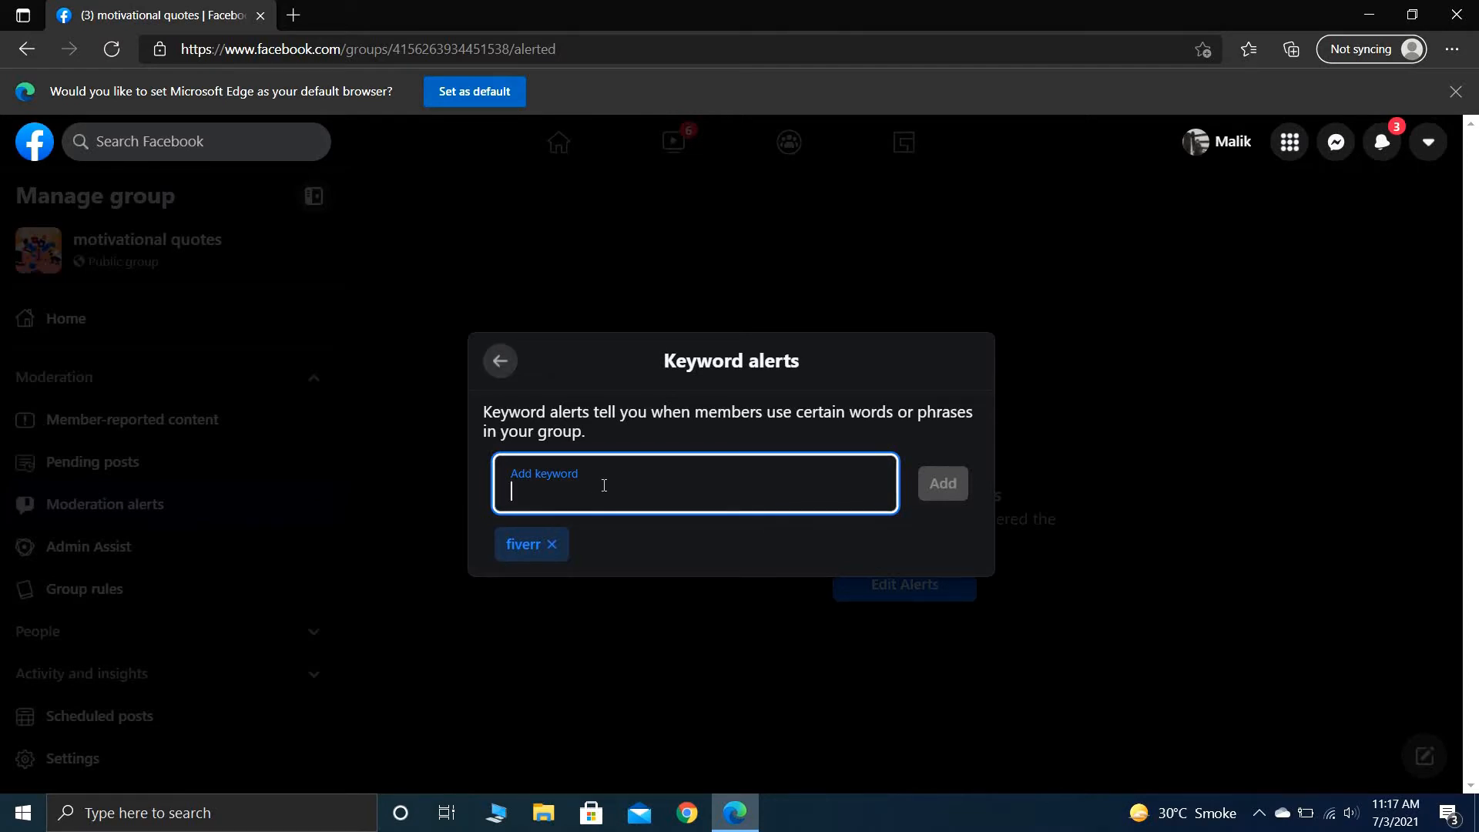
left_click(501, 362)
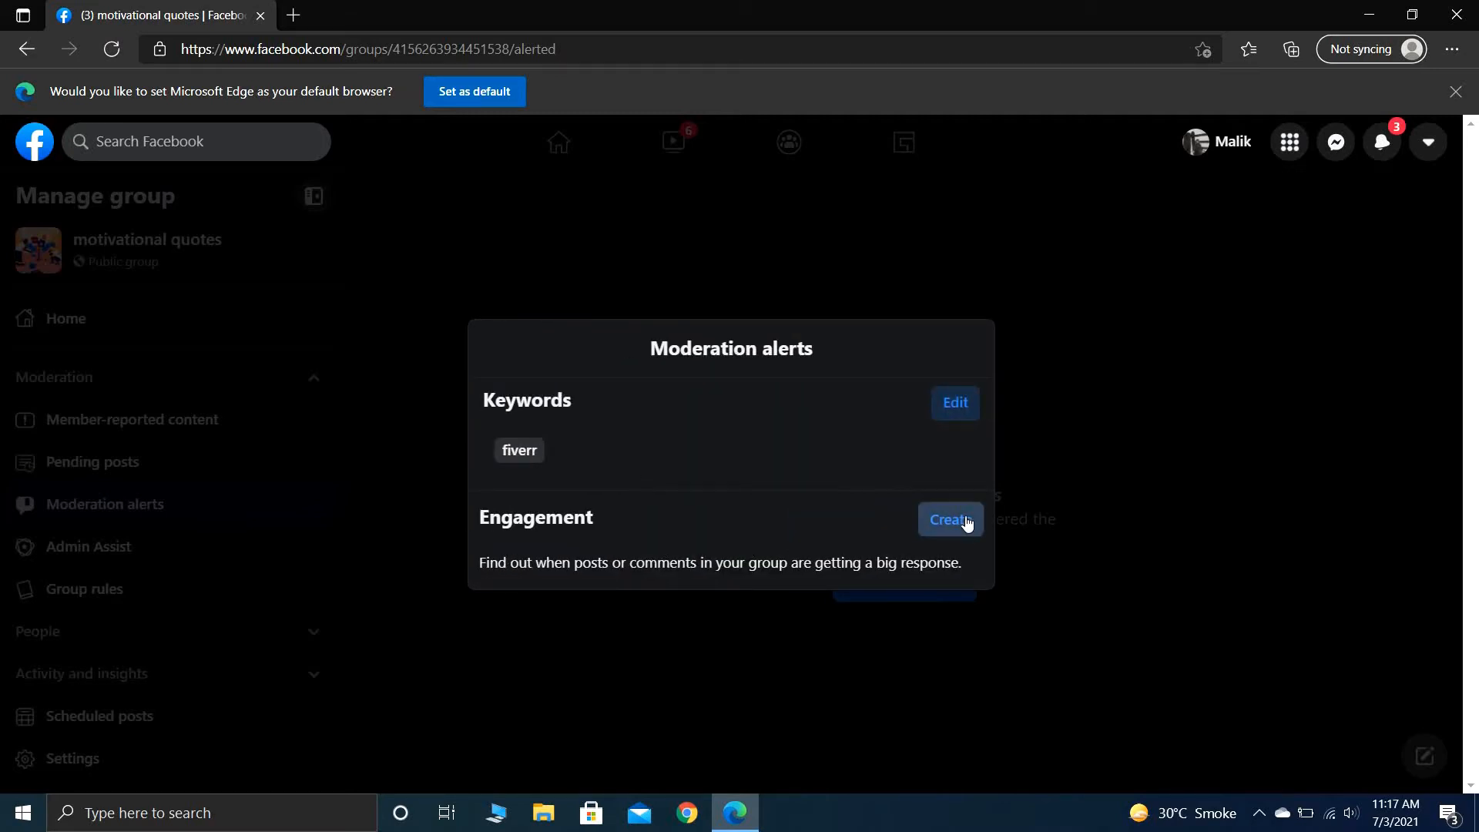
left_click(943, 523)
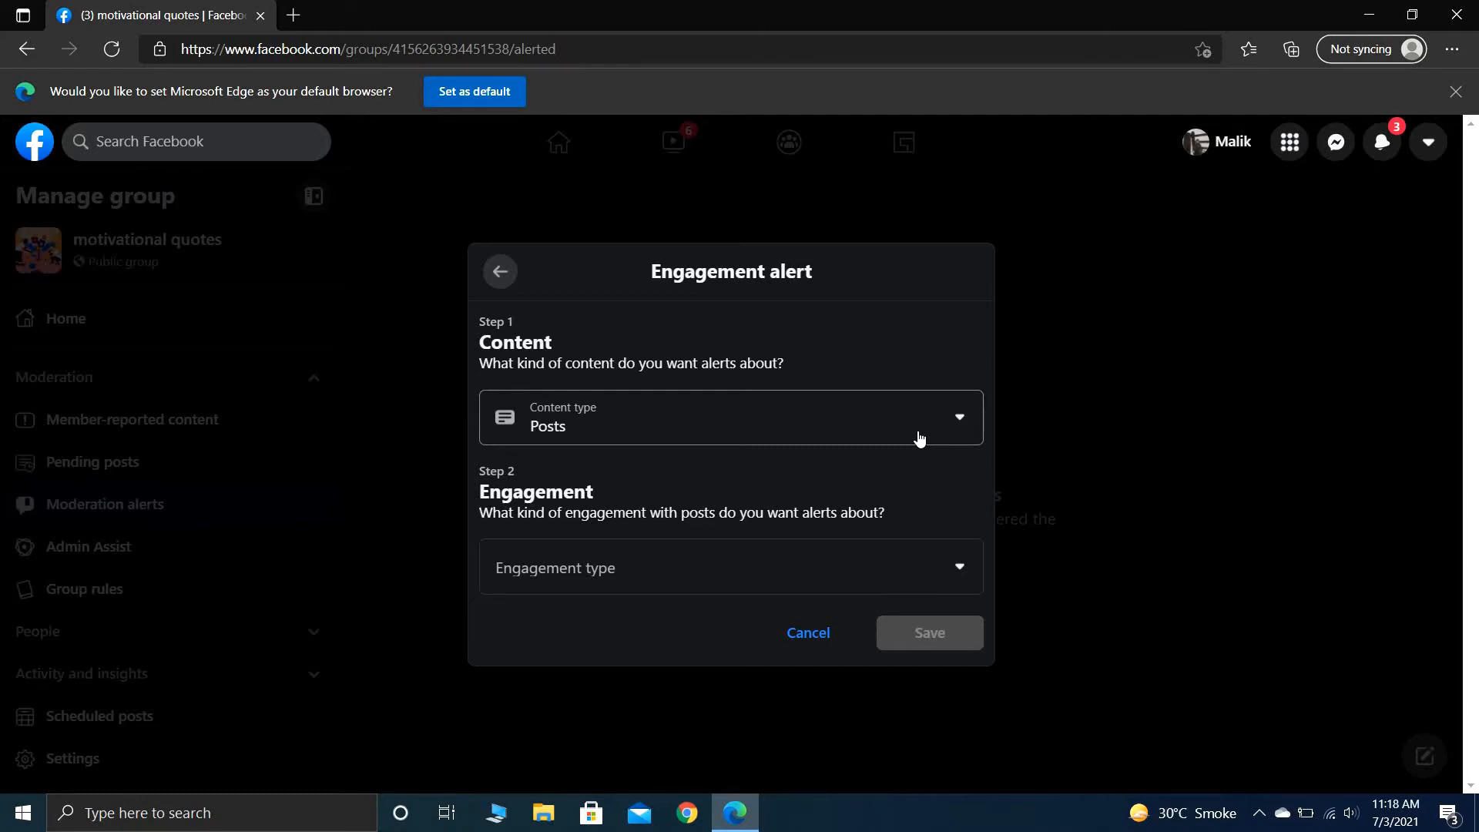
left_click(919, 439)
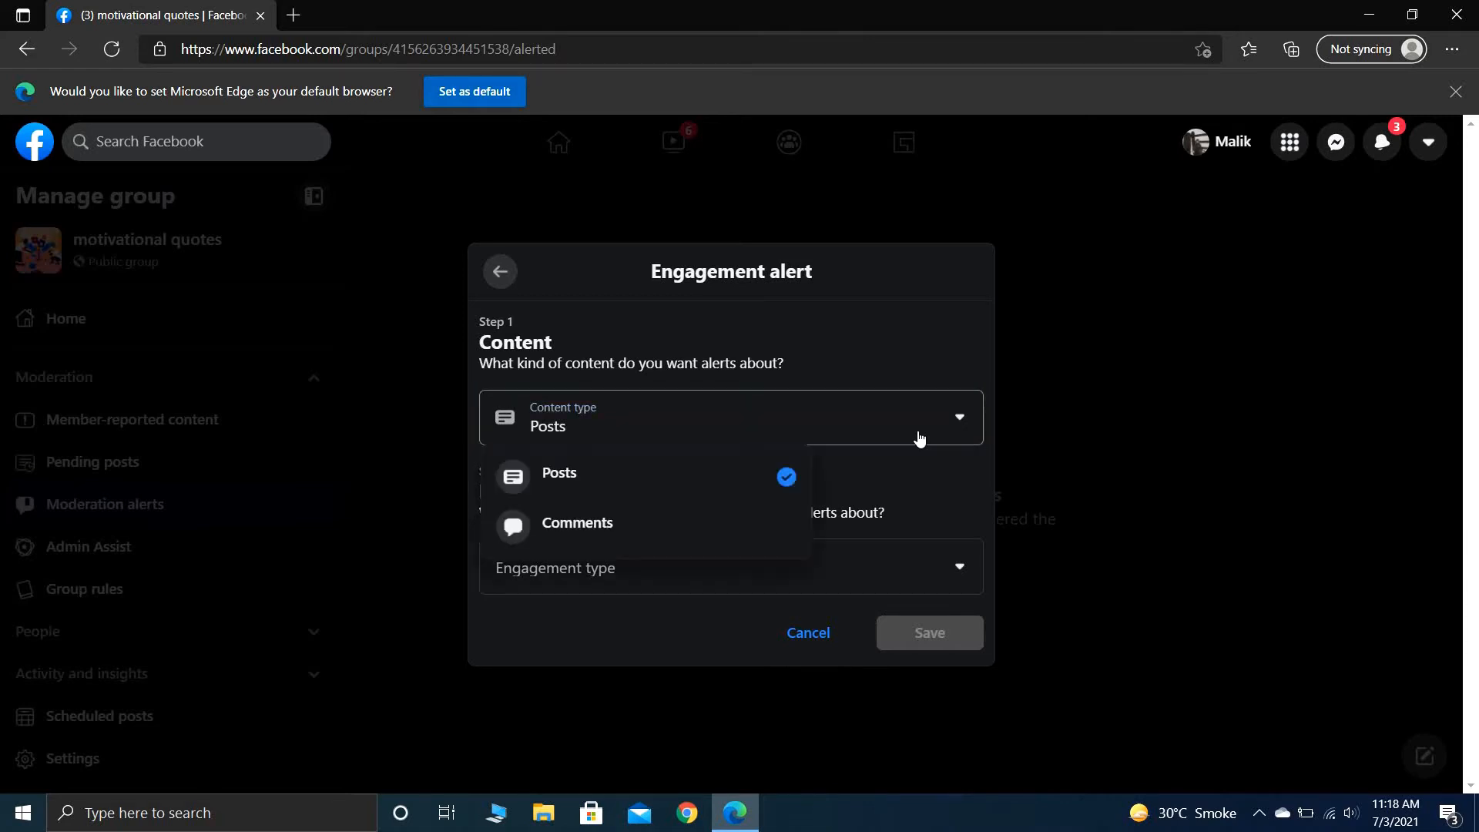
left_click(730, 521)
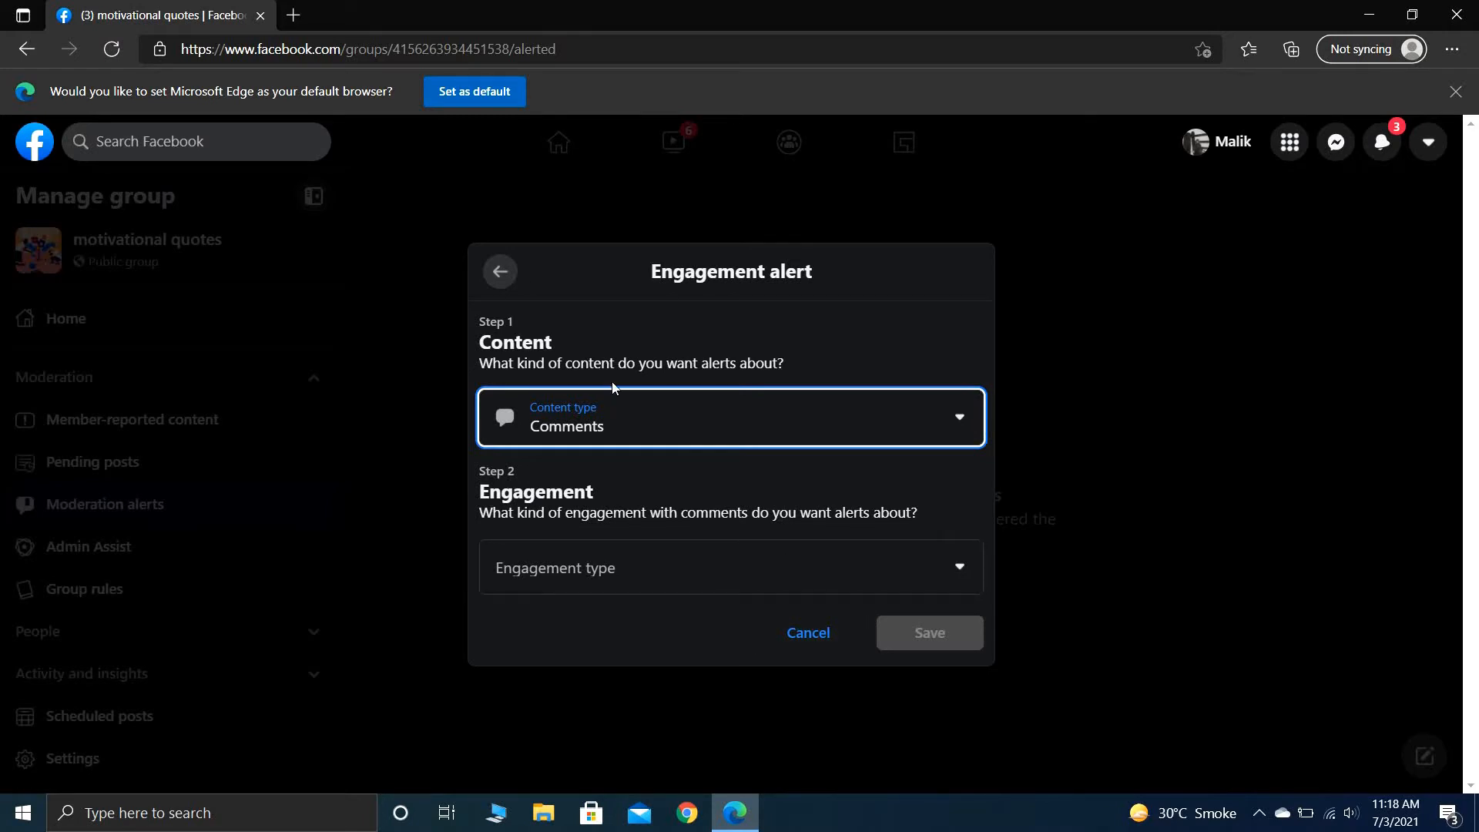
left_click(502, 274)
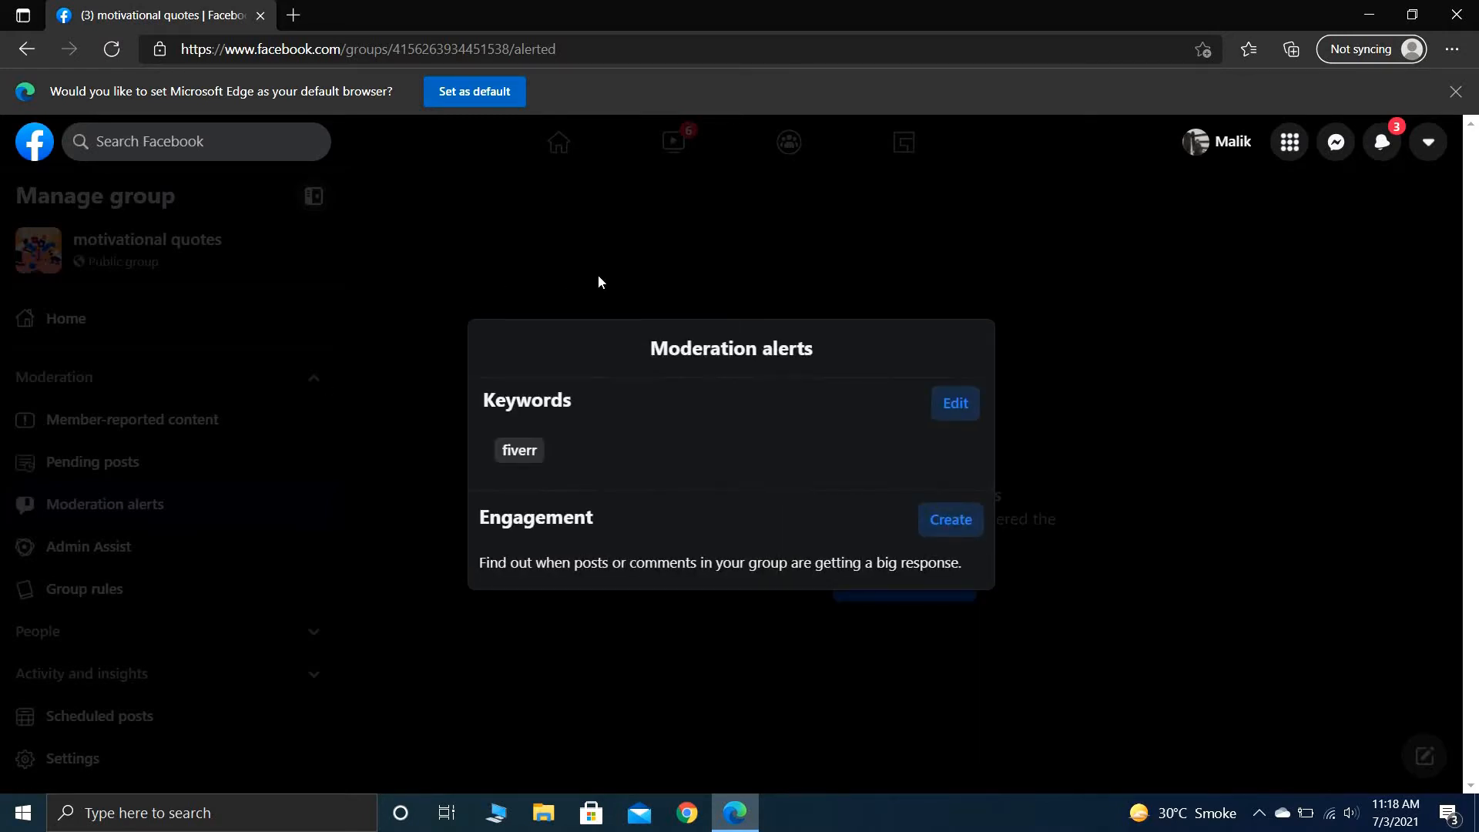
- Leave the moderation alerts, open Admin Assist for the group and go through its introduction to begin the setup
left_click(522, 247)
left_click(174, 552)
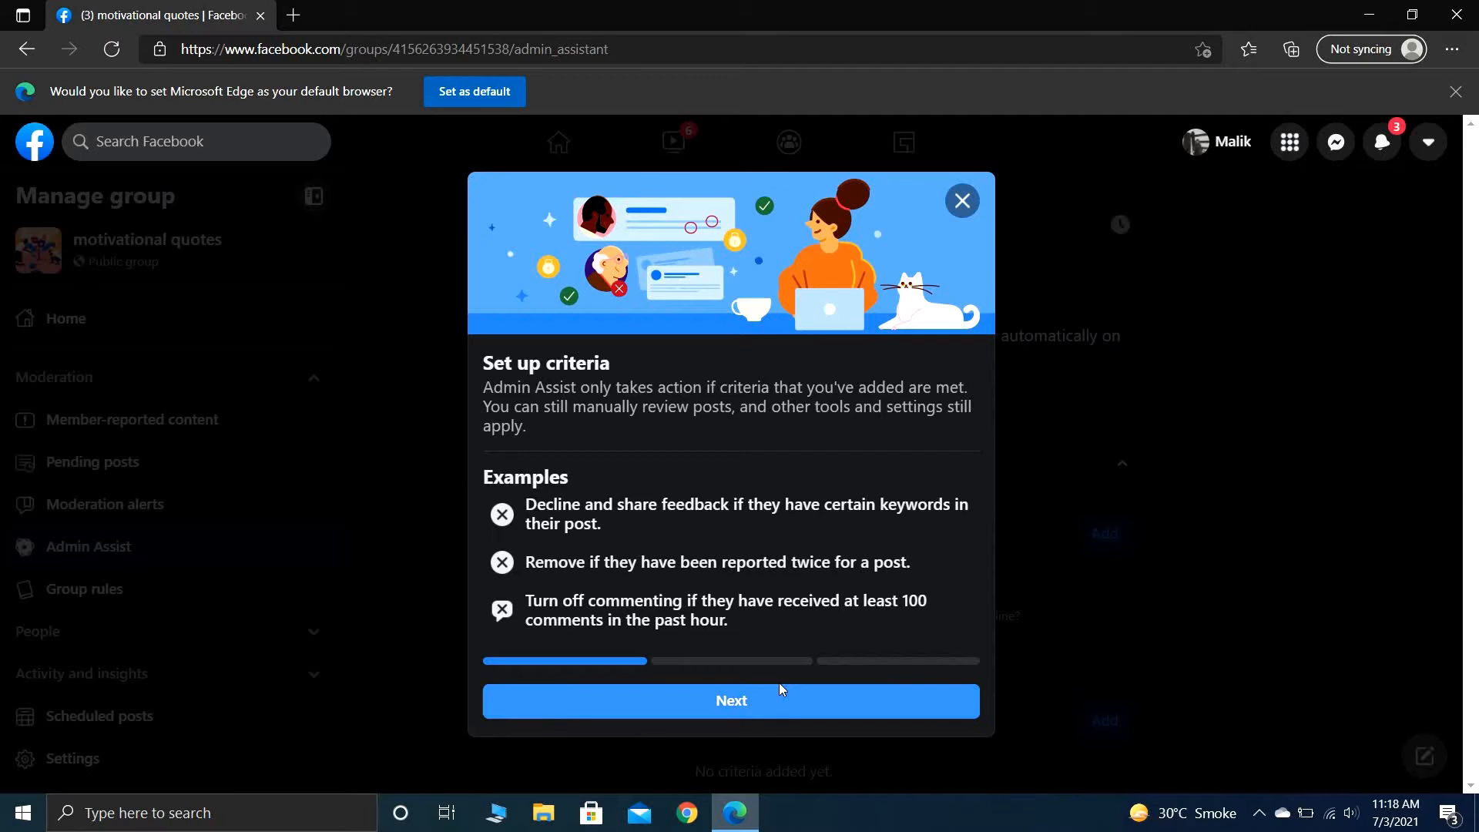
left_click(817, 701)
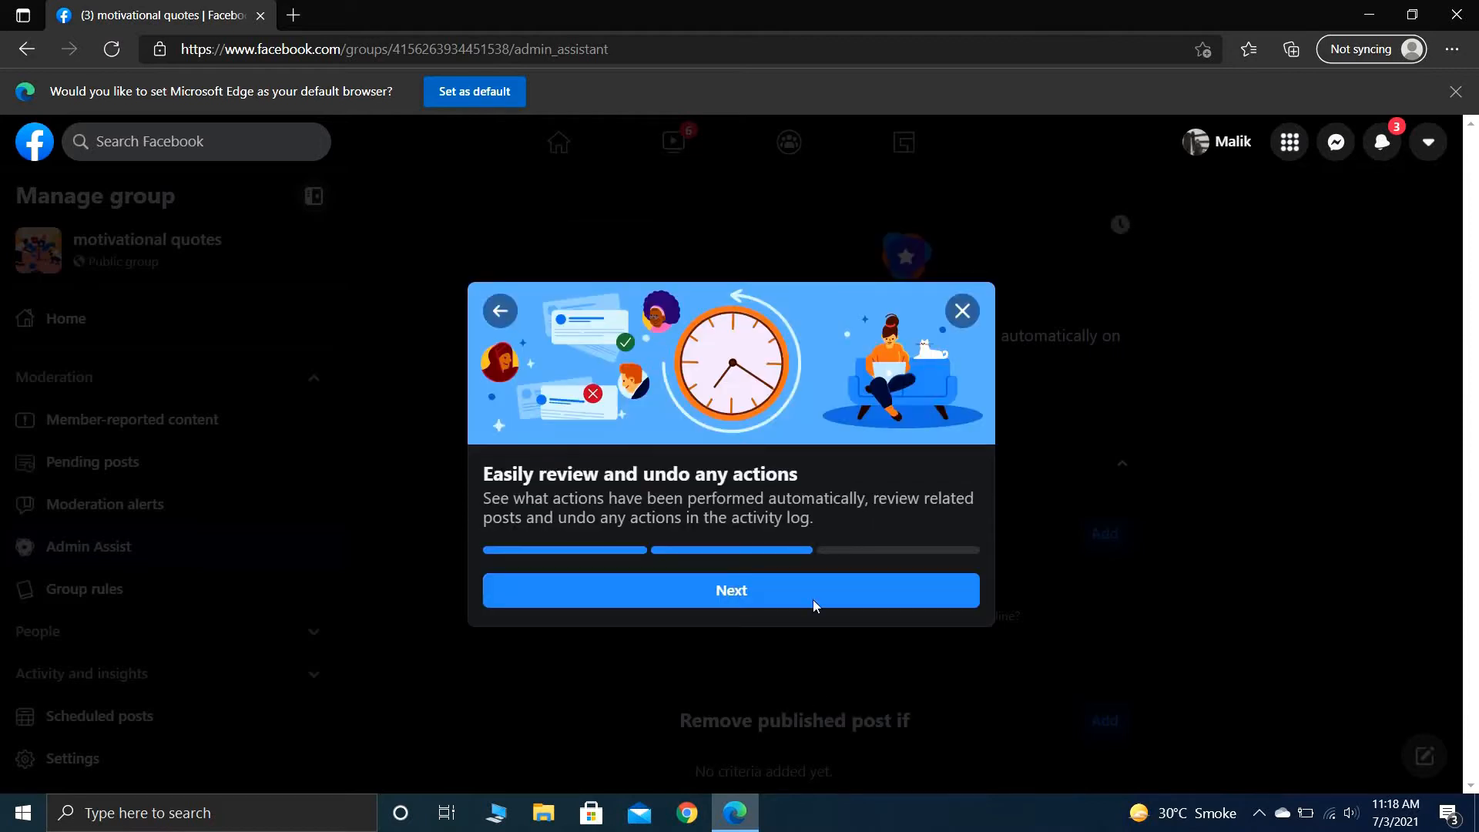
left_click(766, 593)
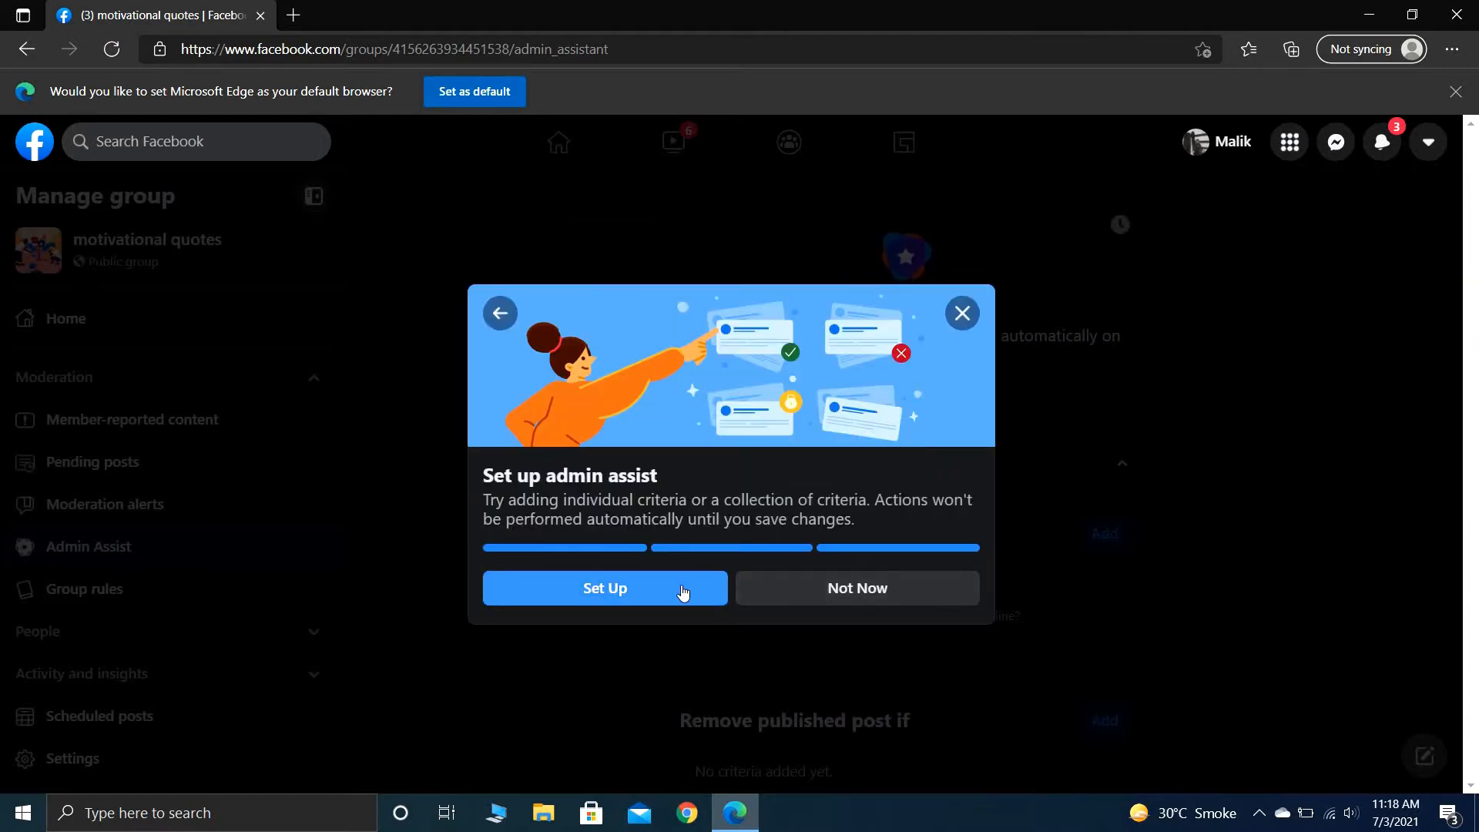
left_click(683, 591)
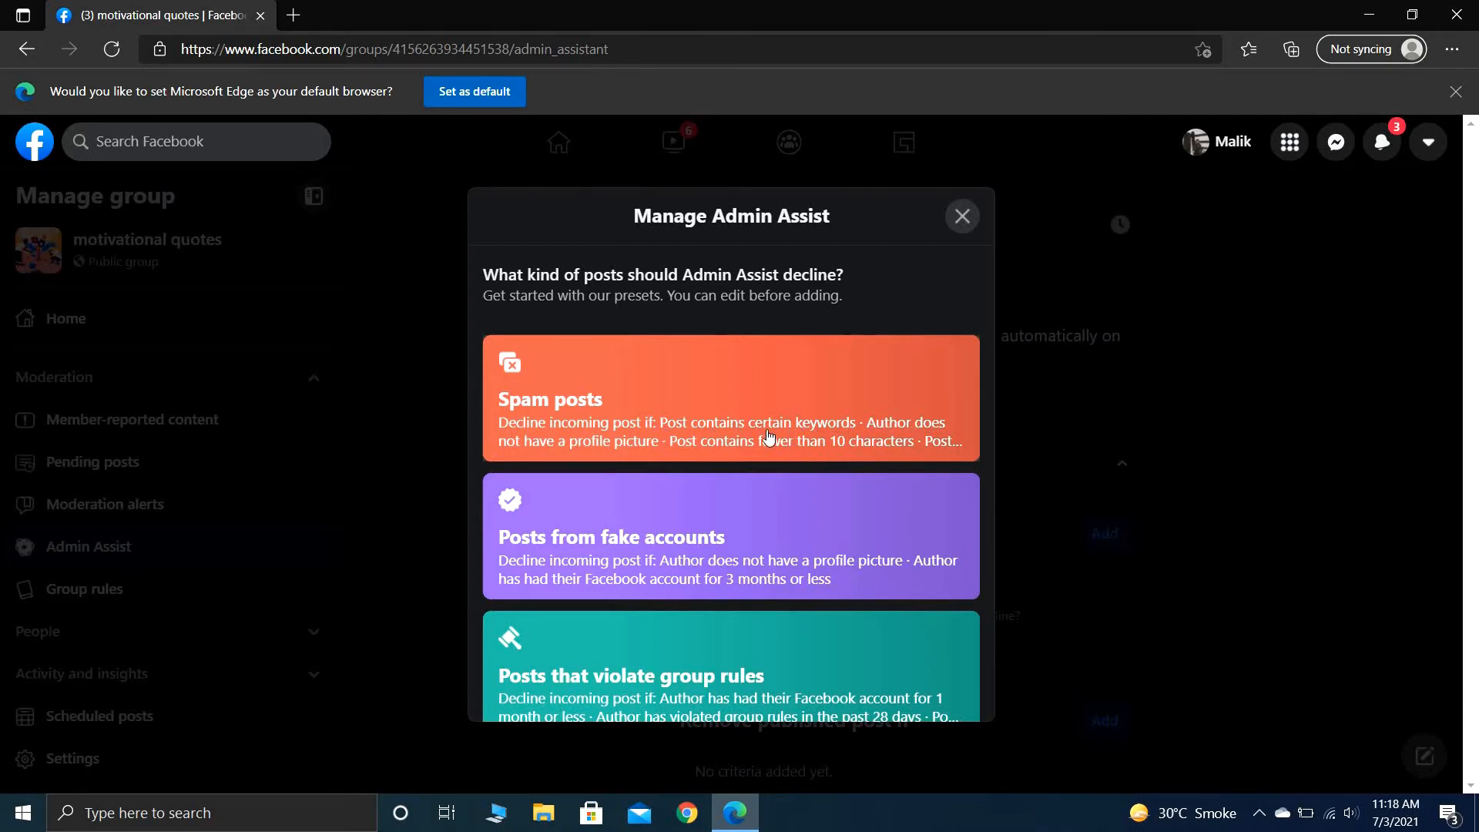
- Apply the "Spam posts" preset for declining incoming posts, leaving out the criterion "Post contains links to specific sites"
left_click(857, 416)
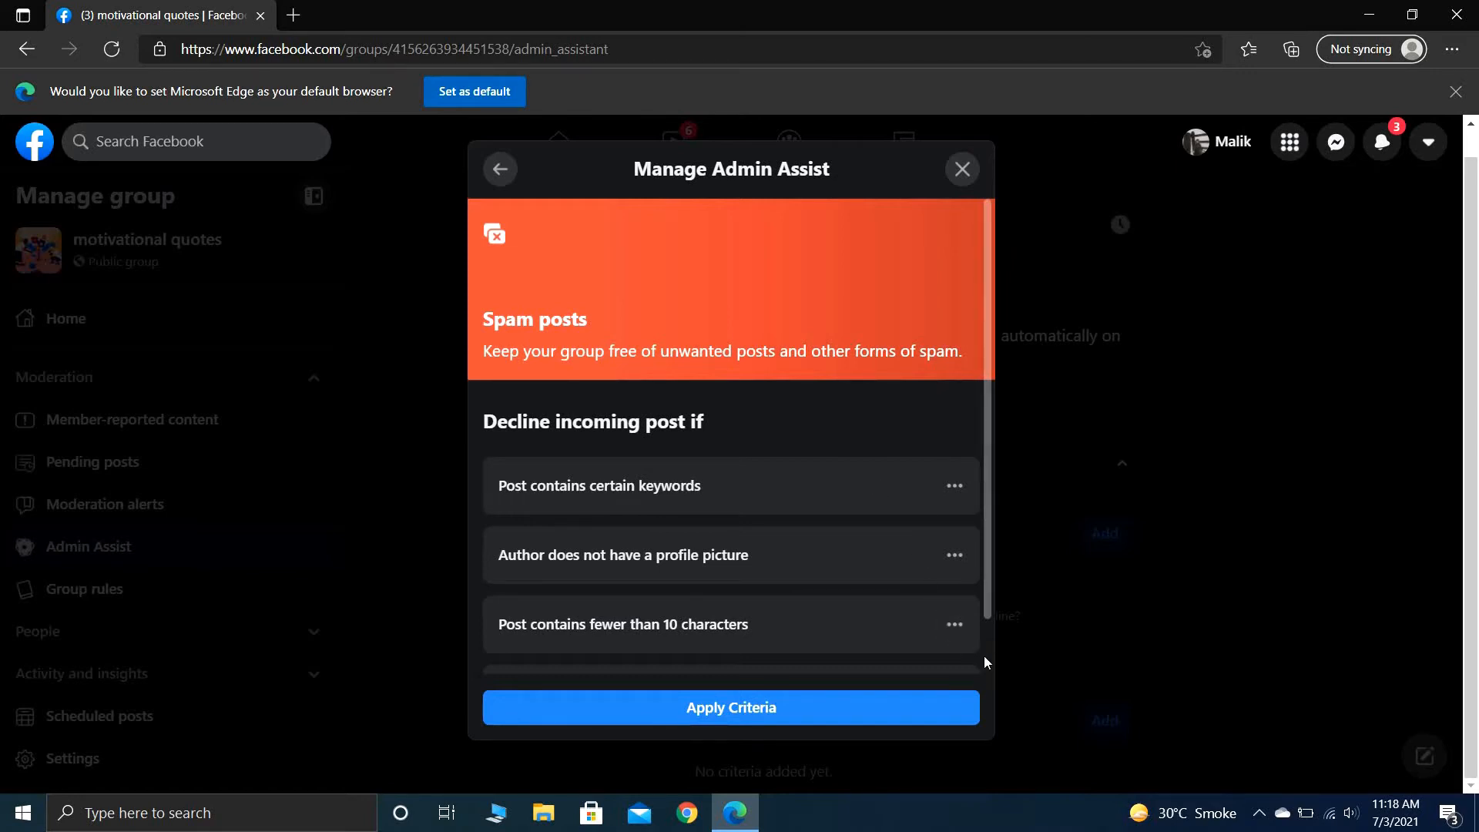
scroll(985, 661, "down", 1)
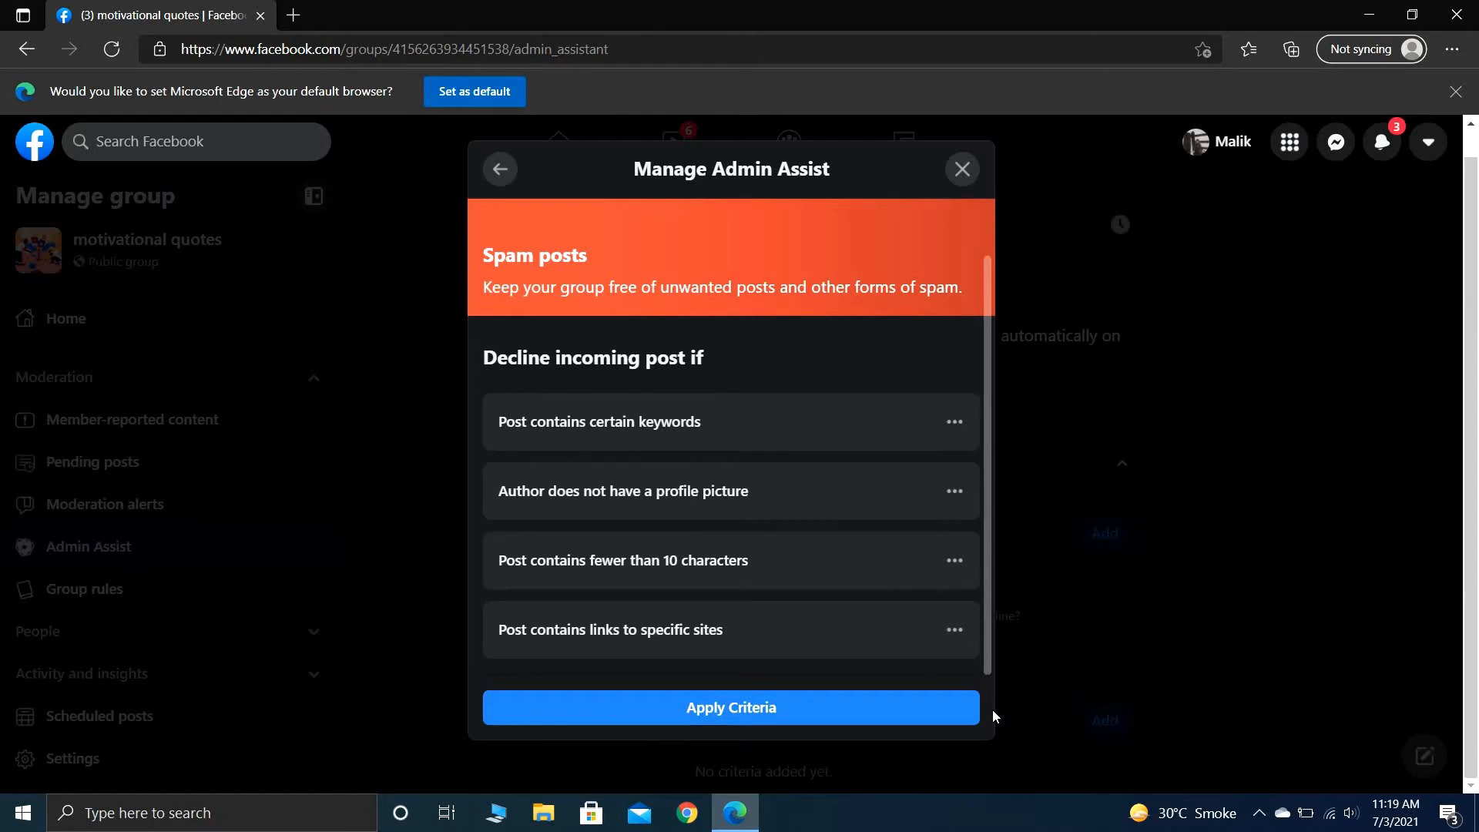
left_click(952, 631)
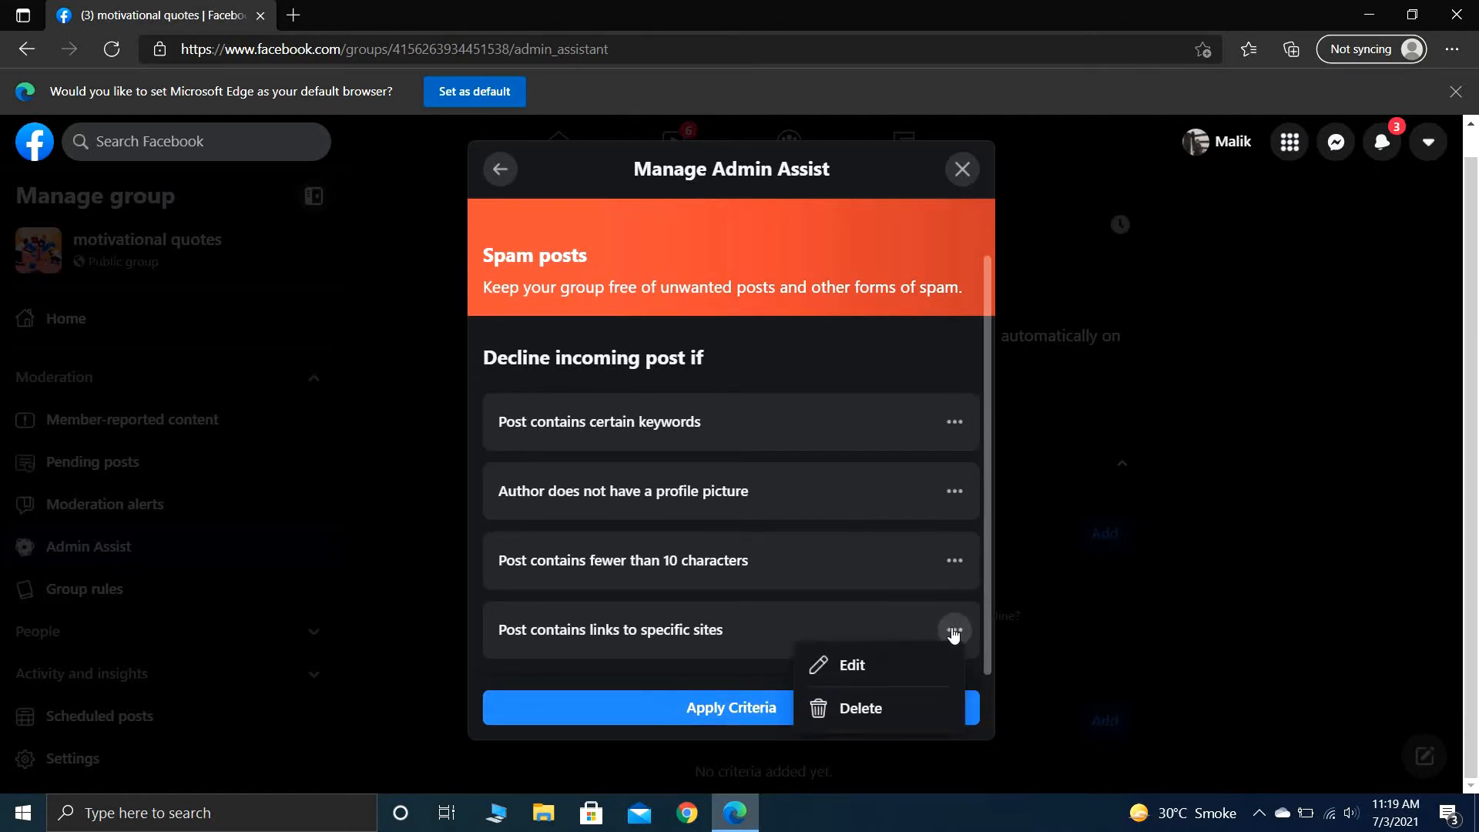
left_click(878, 709)
left_click(869, 714)
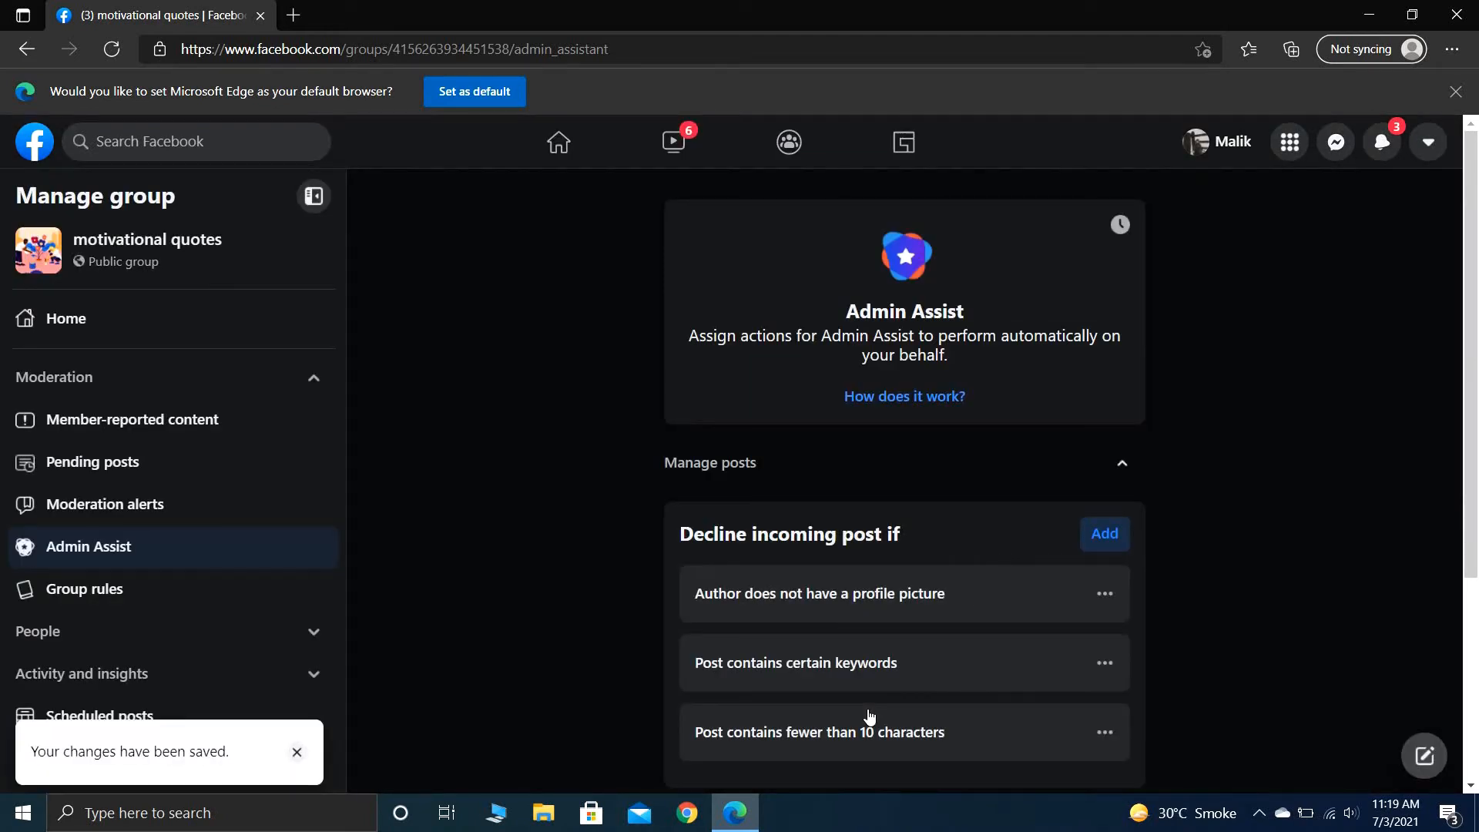
- Add the "Posts from fake accounts" preset to the criteria for declining incoming posts, keeping its account age of 3 months
scroll(869, 715, "down", 1)
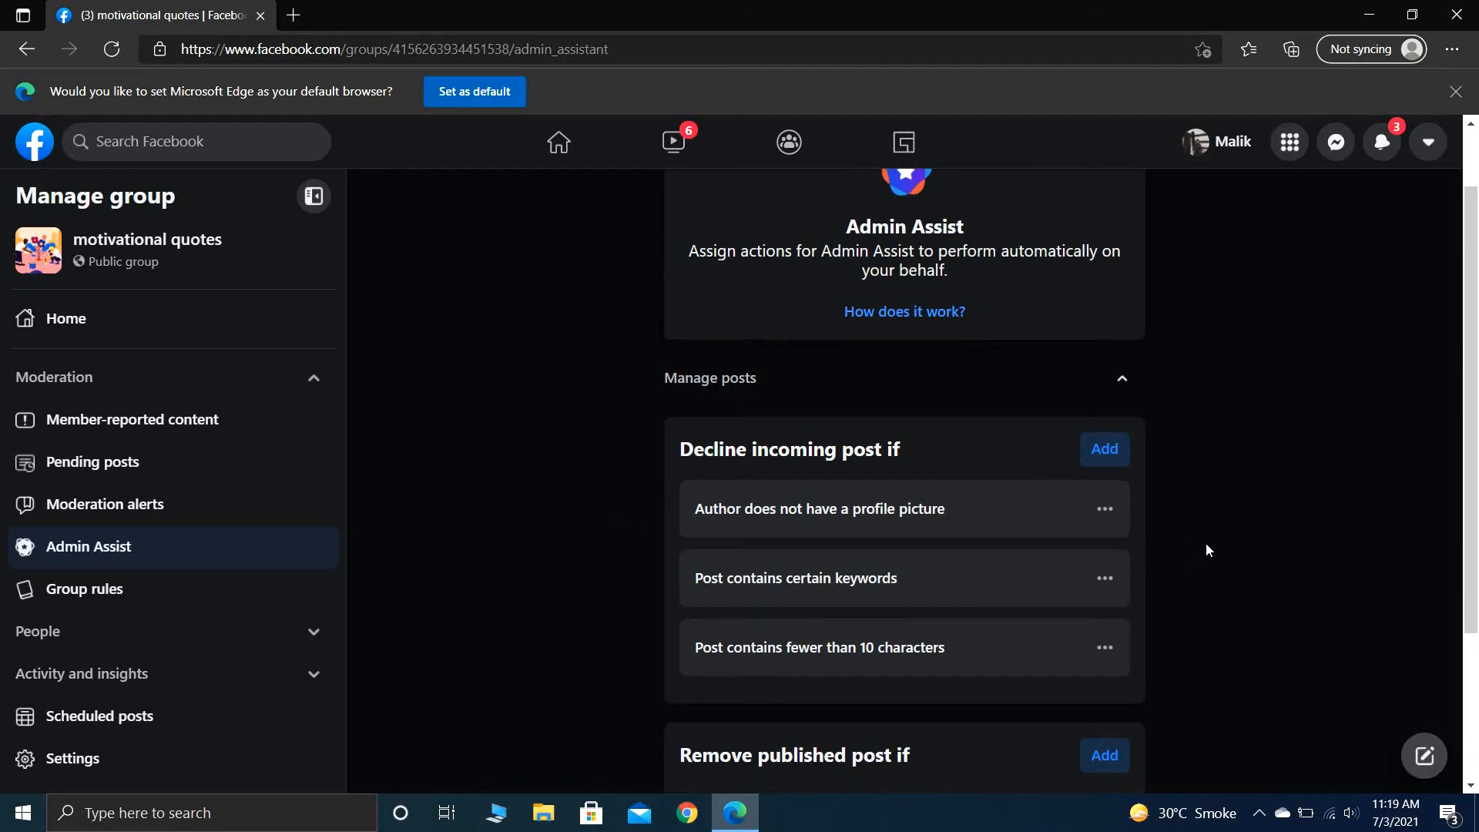
scroll(1207, 550, "down", 1)
left_click(1106, 365)
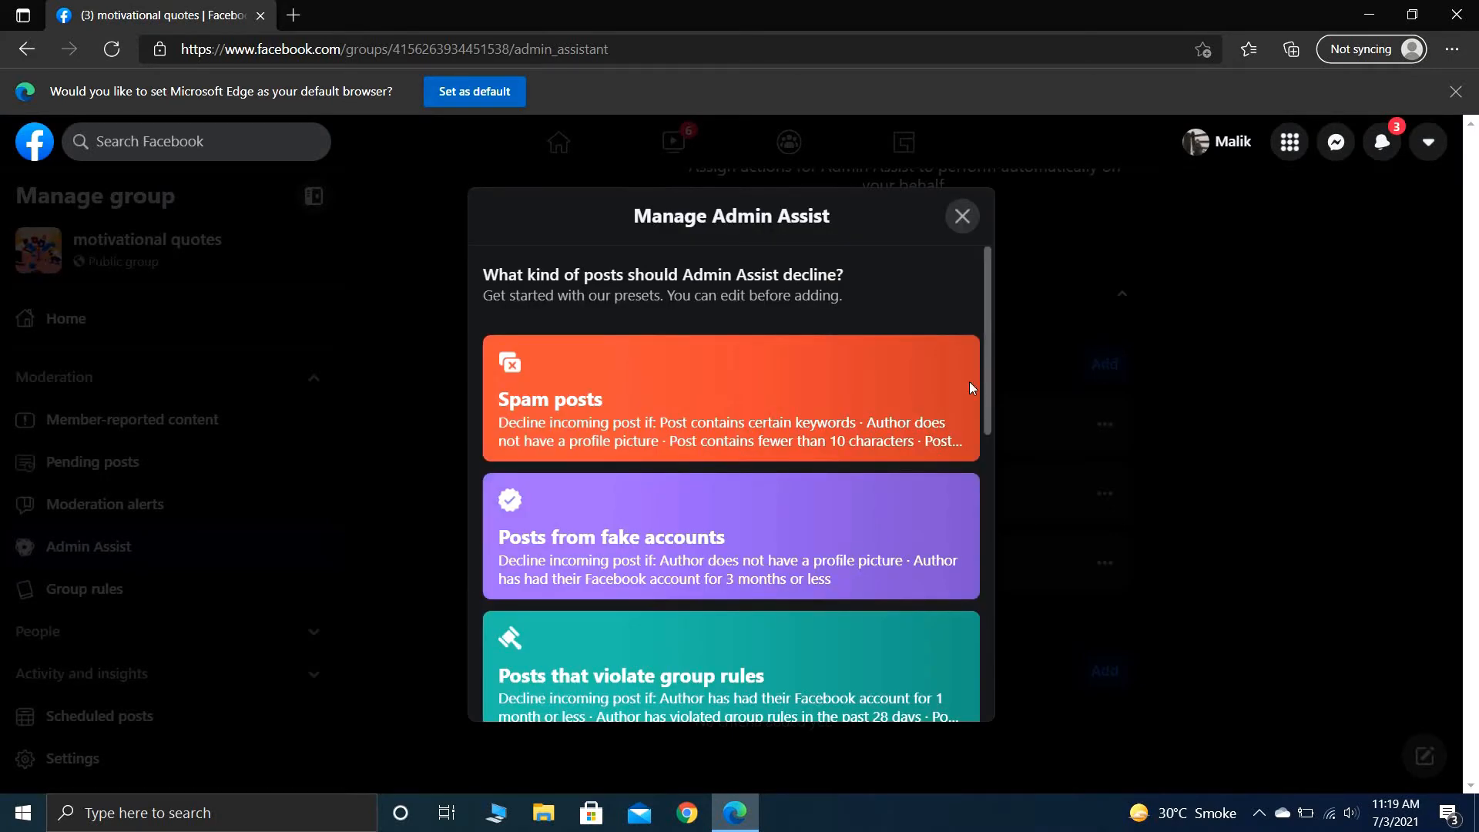
left_click(804, 544)
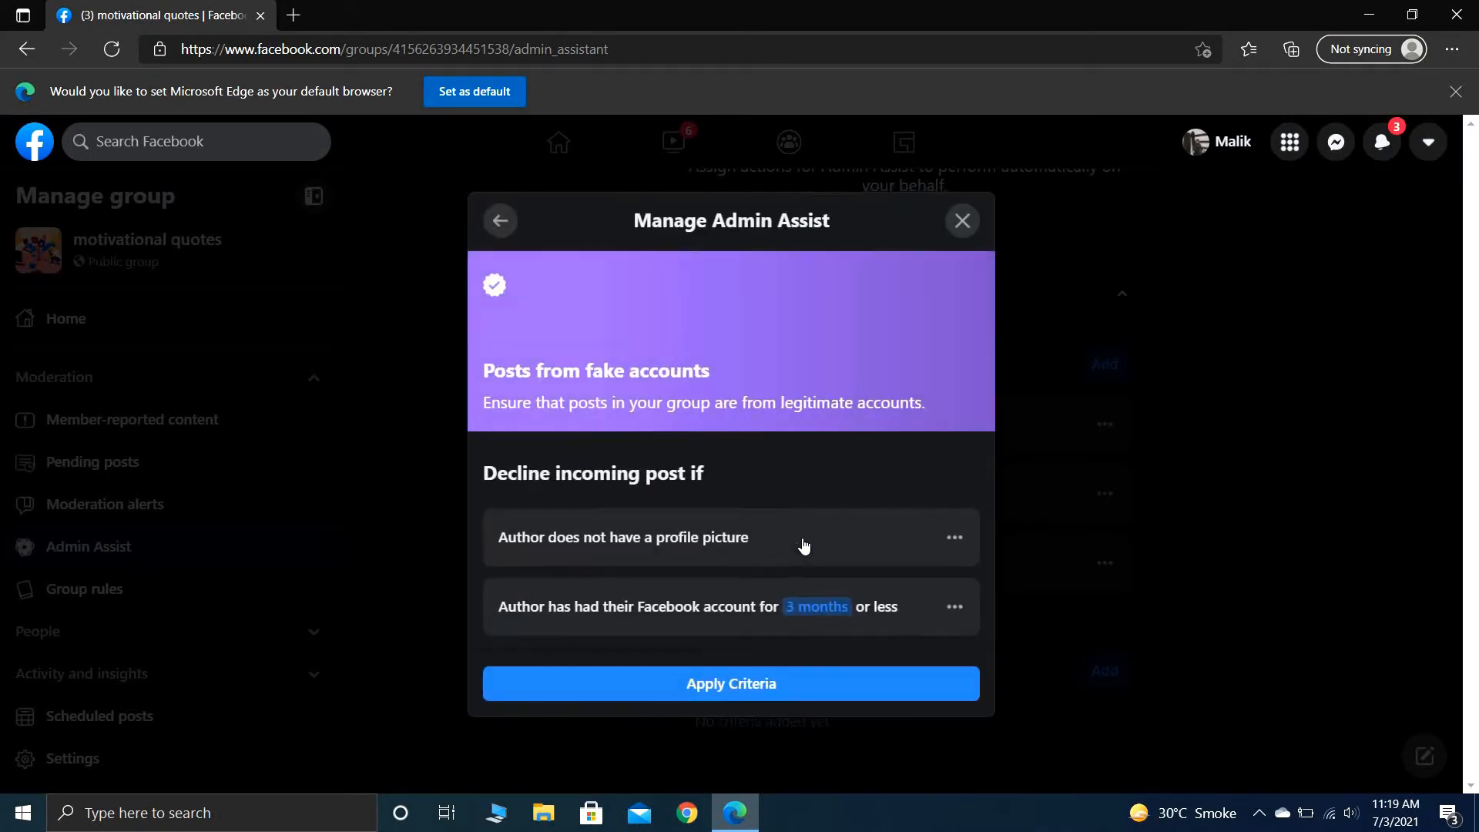
left_click(835, 696)
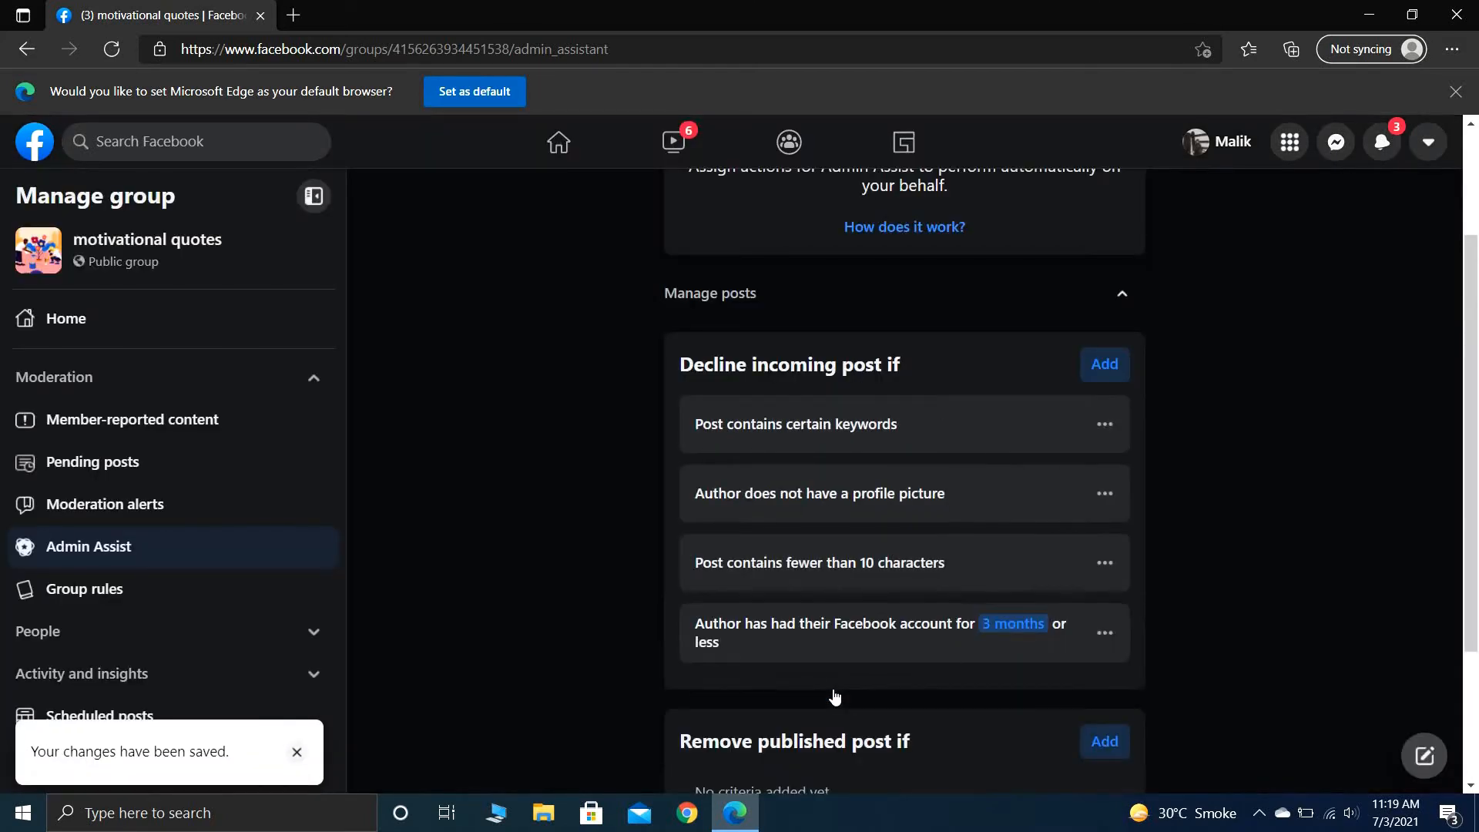
- Apply the "Posts with conflict" preset, turning off commenting at 100 comments in the past hour or 3 reports
scroll(1206, 678, "down", 3)
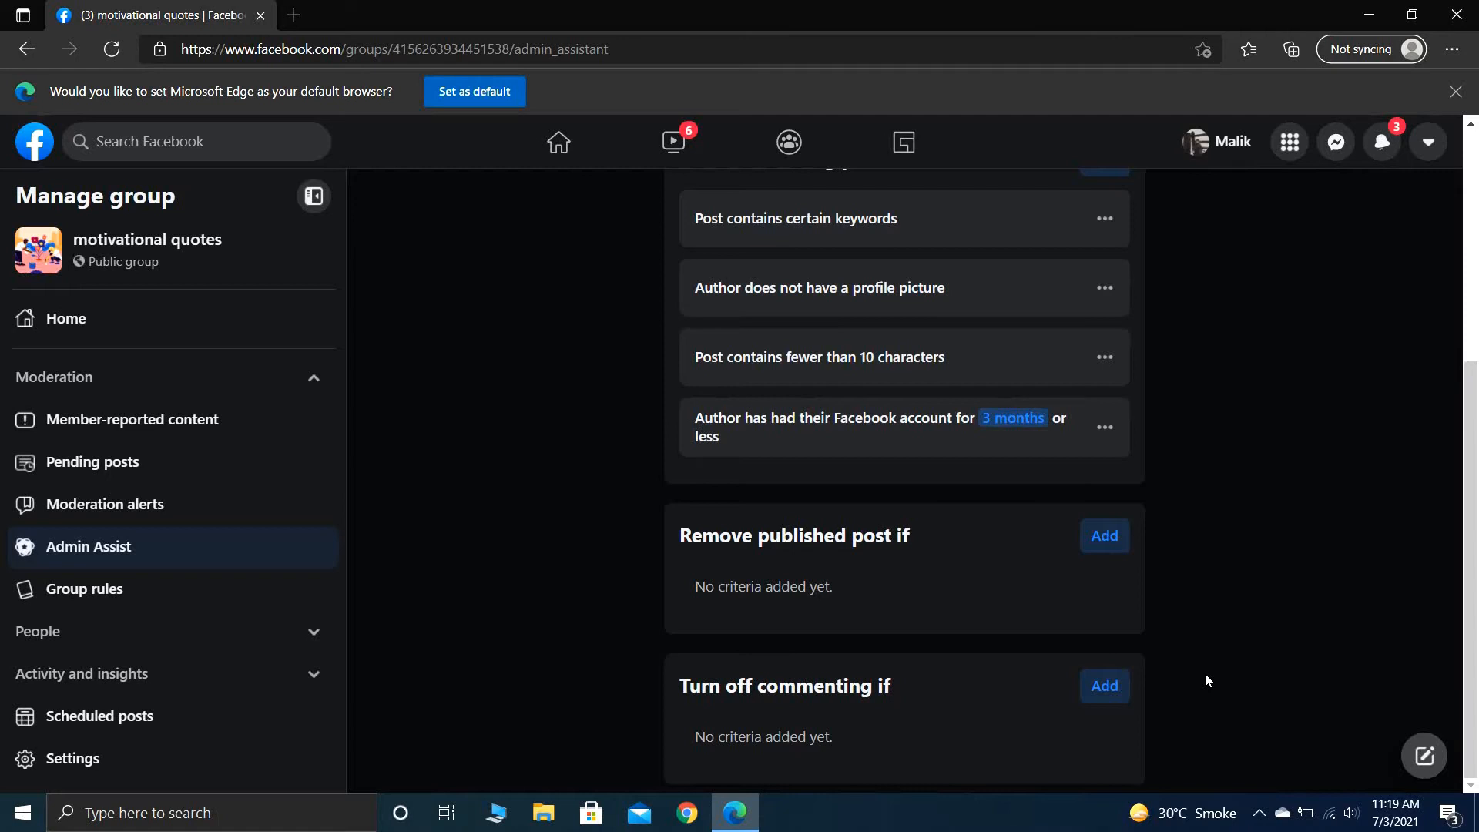
left_click(1109, 544)
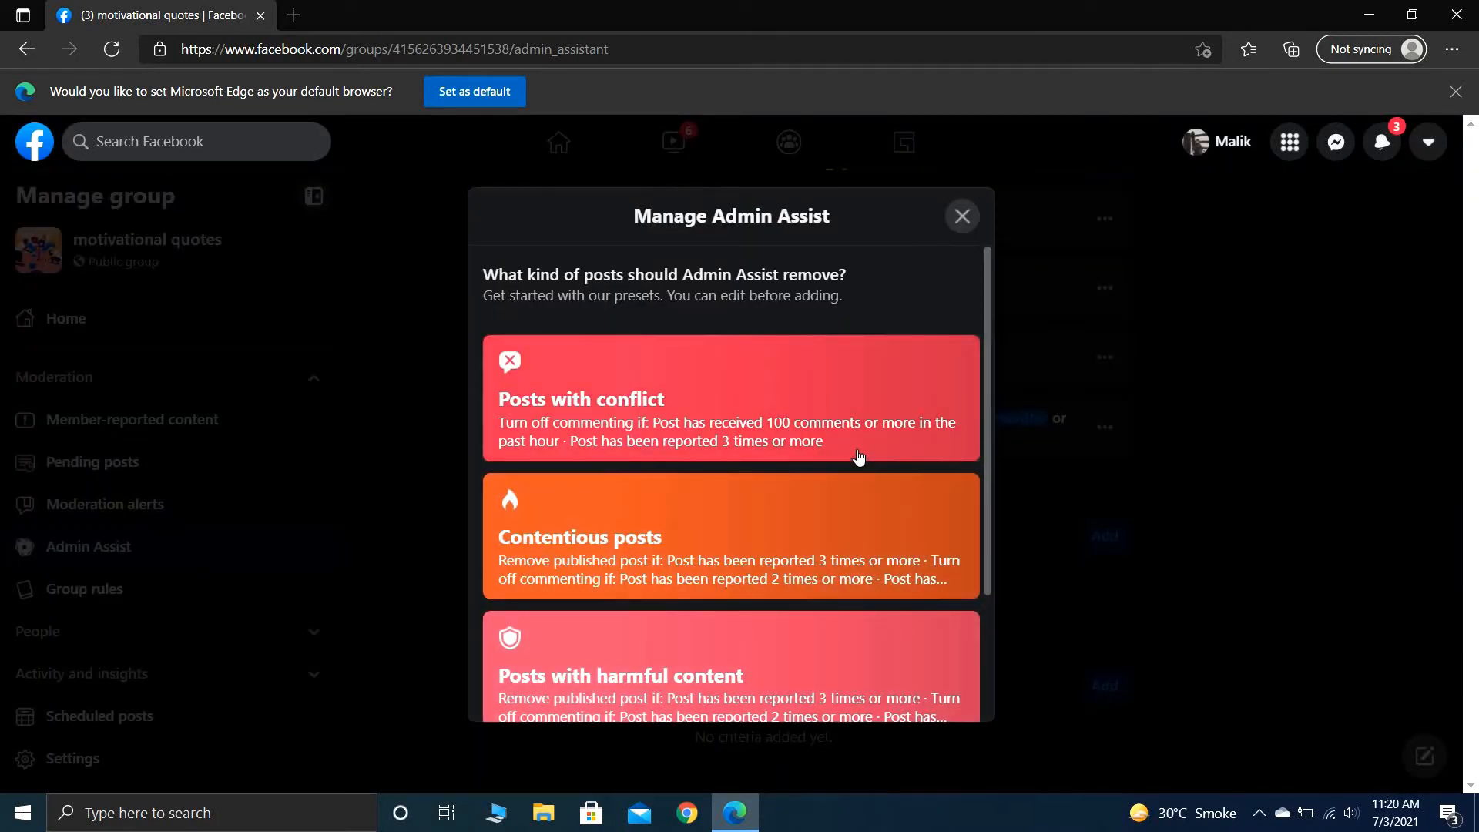
left_click(890, 440)
left_click(857, 681)
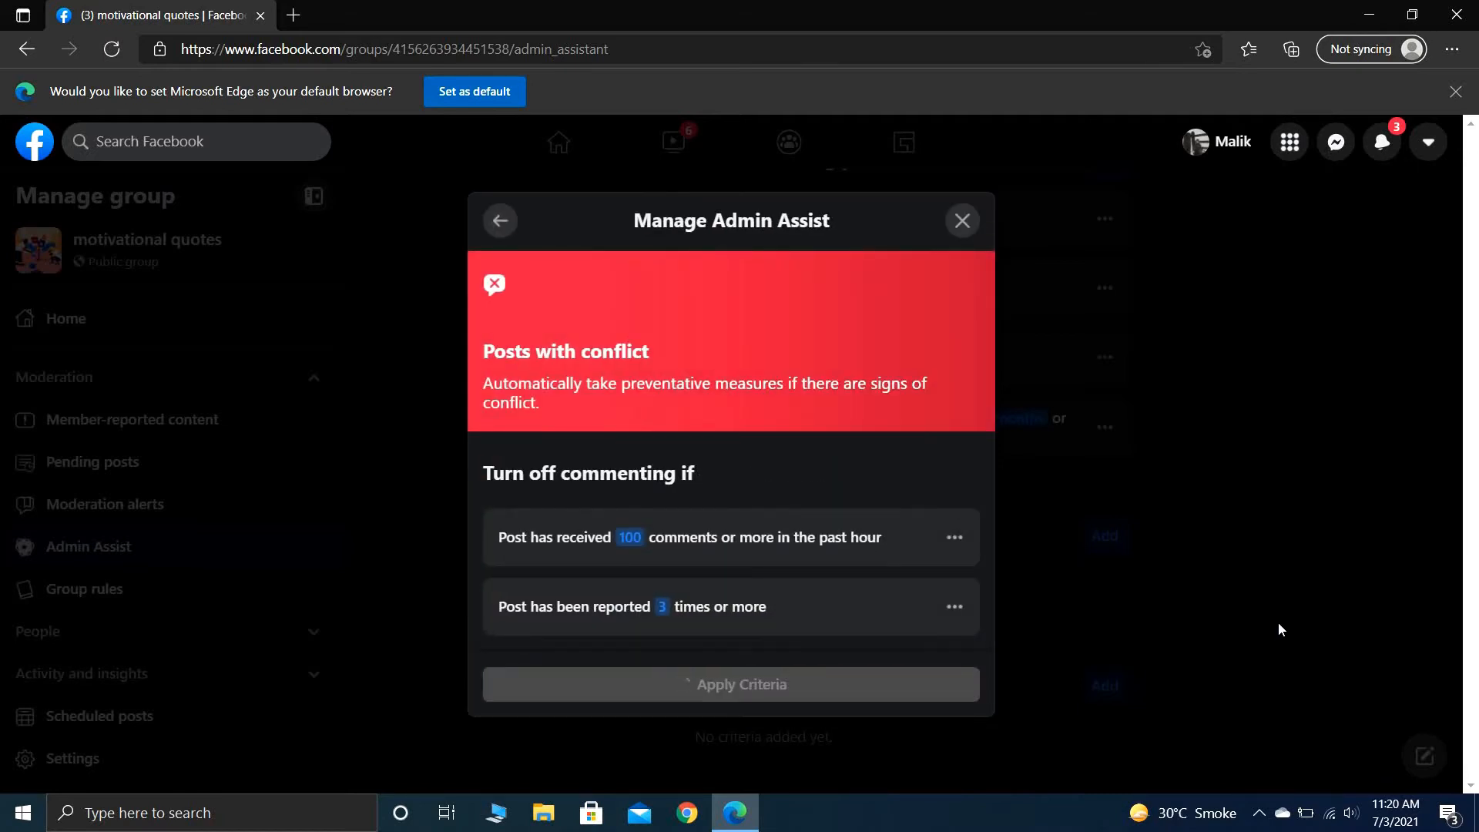
scroll(1219, 630, "down", 1)
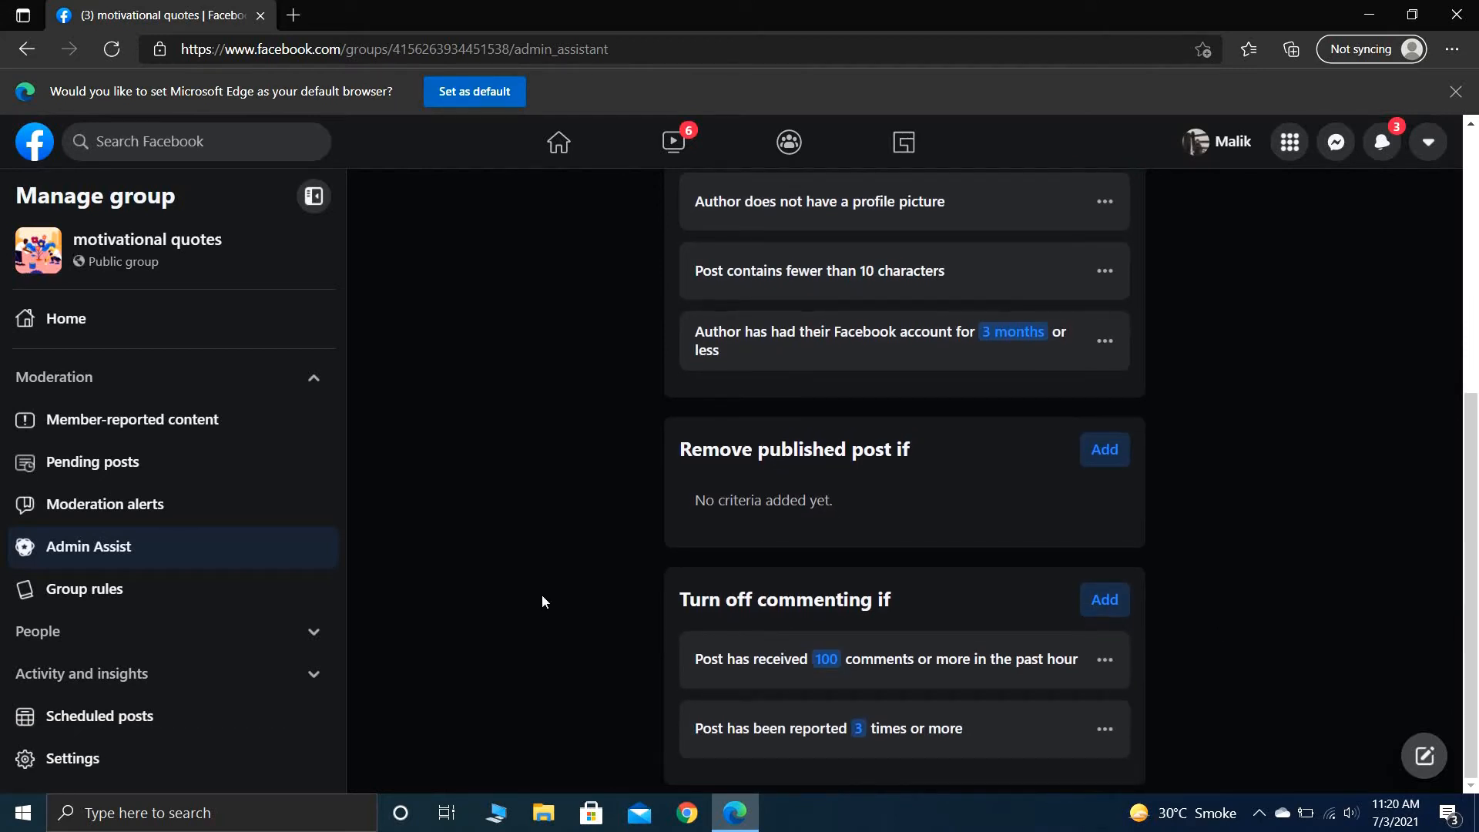
- Review the group's member-reported content and its member requests
left_click(229, 432)
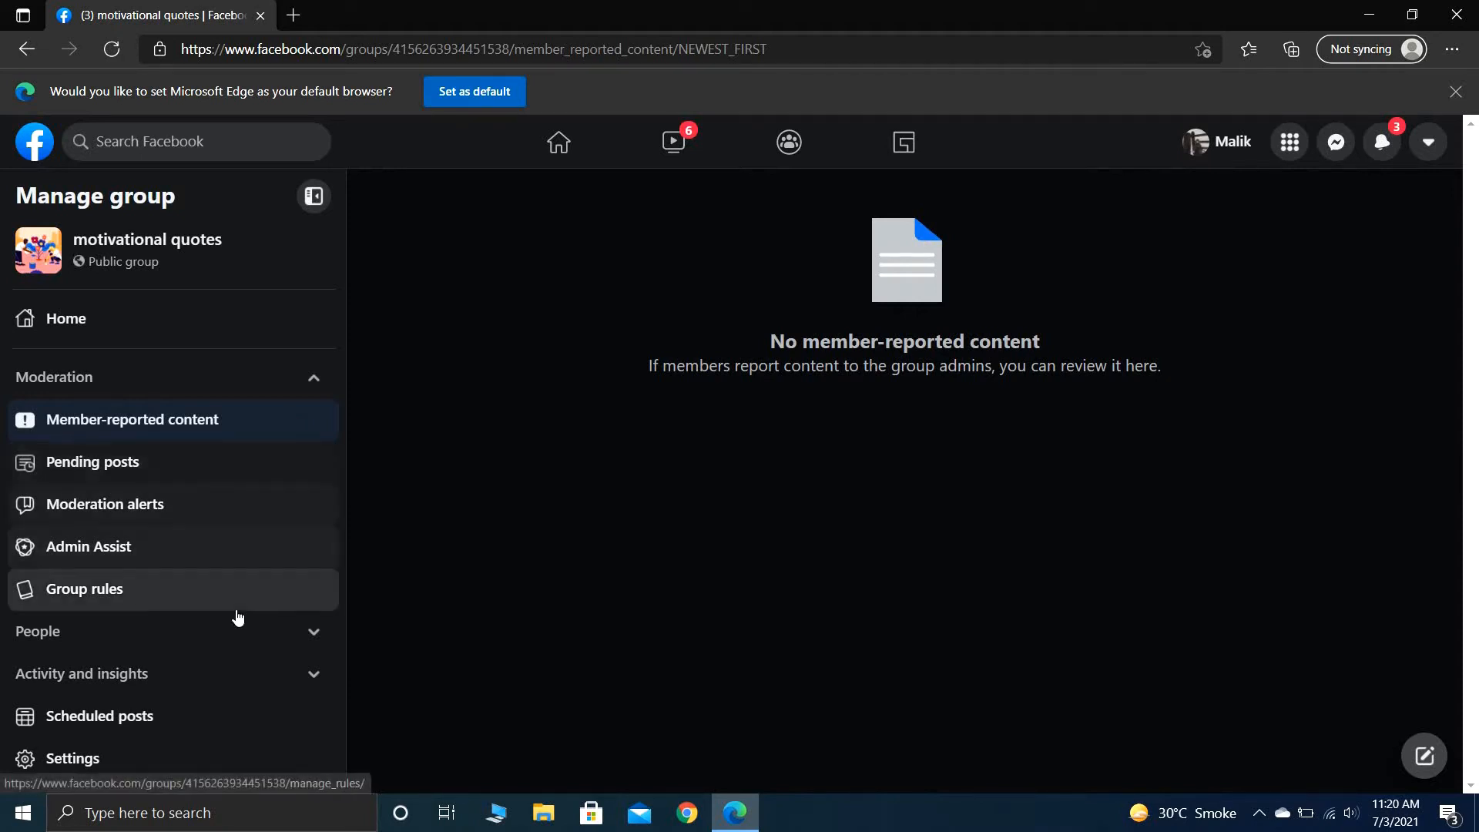
left_click(314, 632)
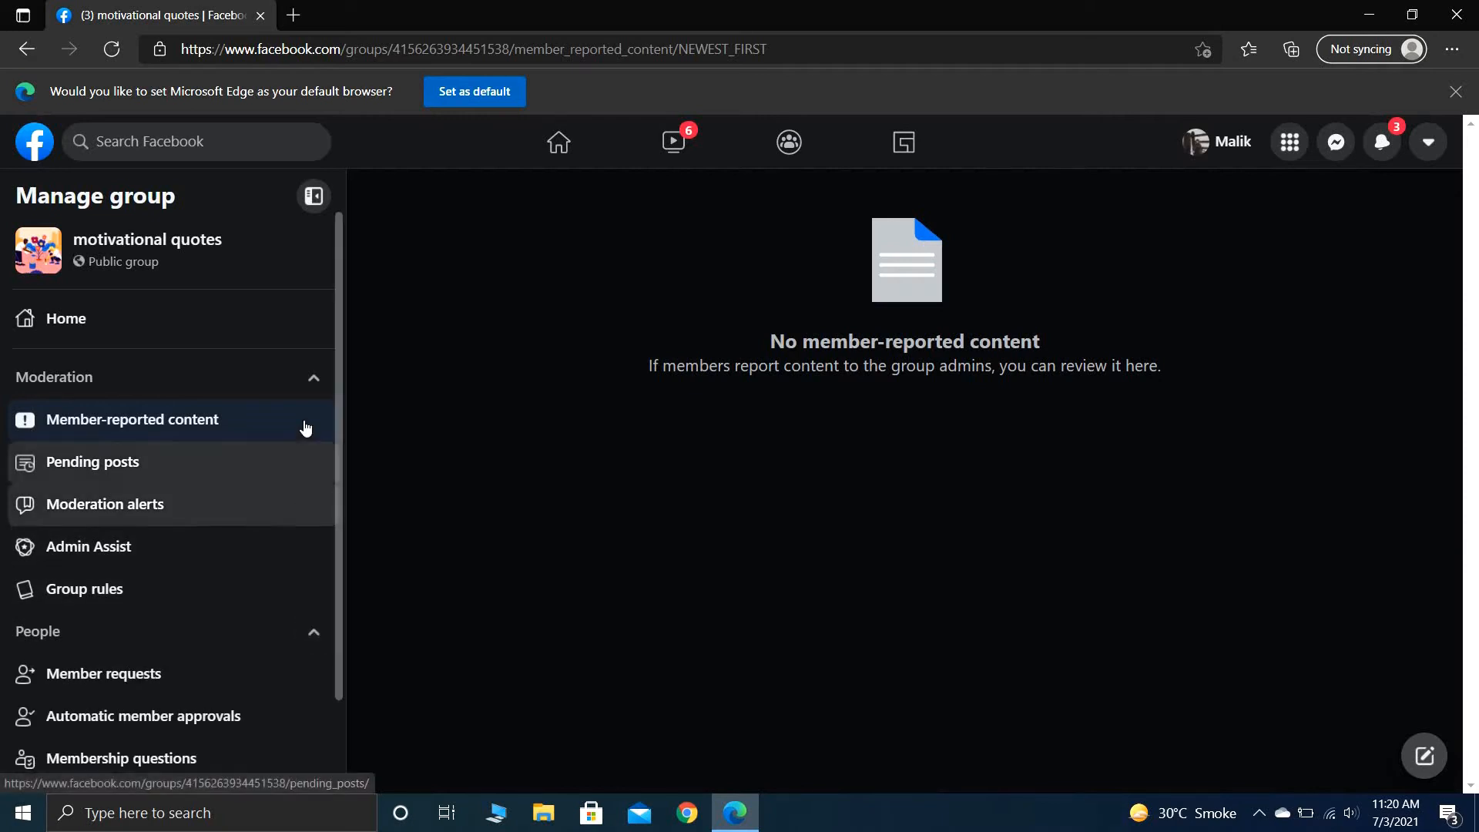
left_click(312, 379)
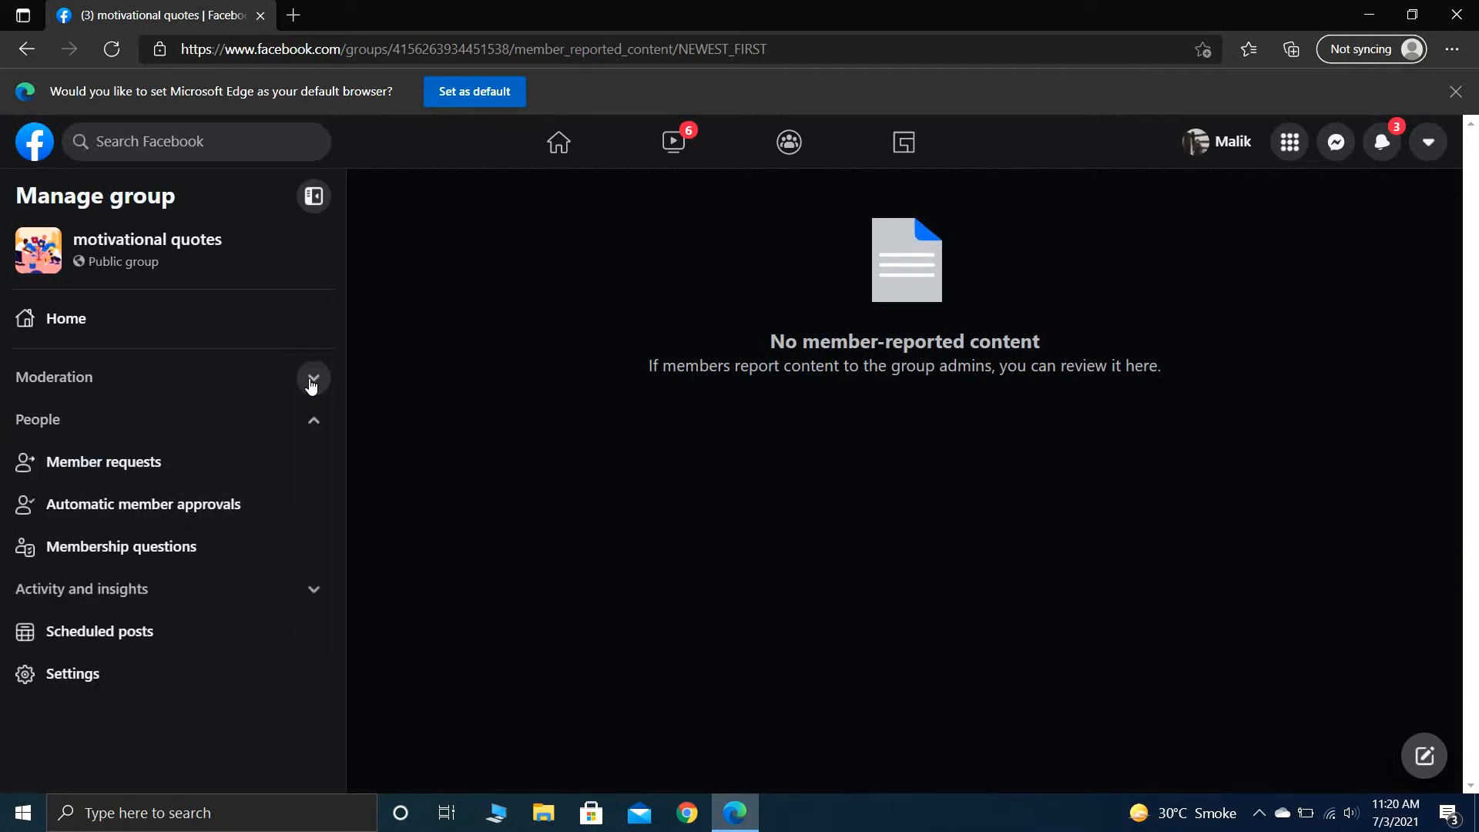
left_click(309, 457)
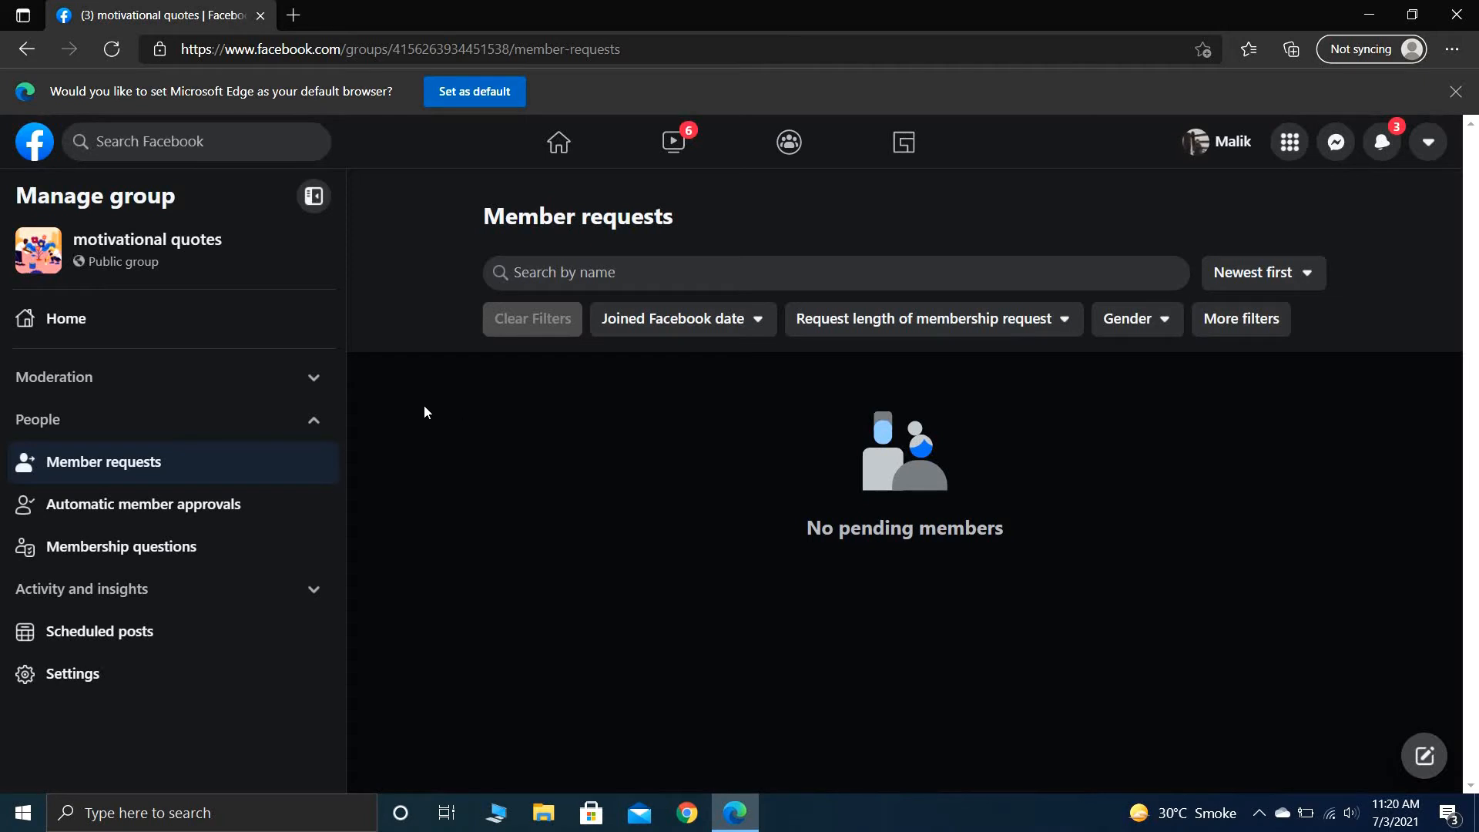
- Set up automatic member approvals with the requirement that the current town/city is within 40 kilometres of Lahore, Pakistan
left_click(288, 508)
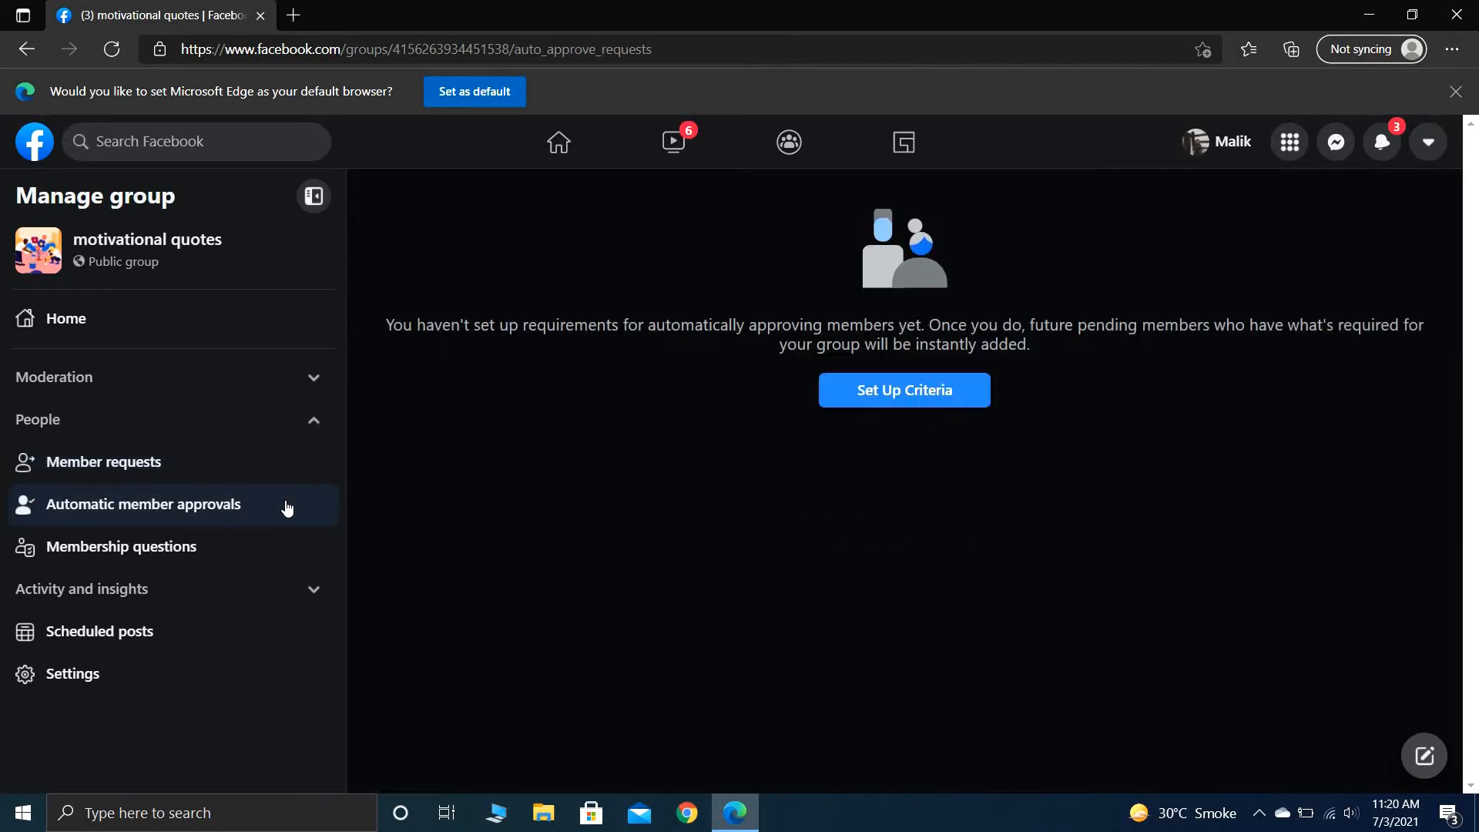
left_click(913, 395)
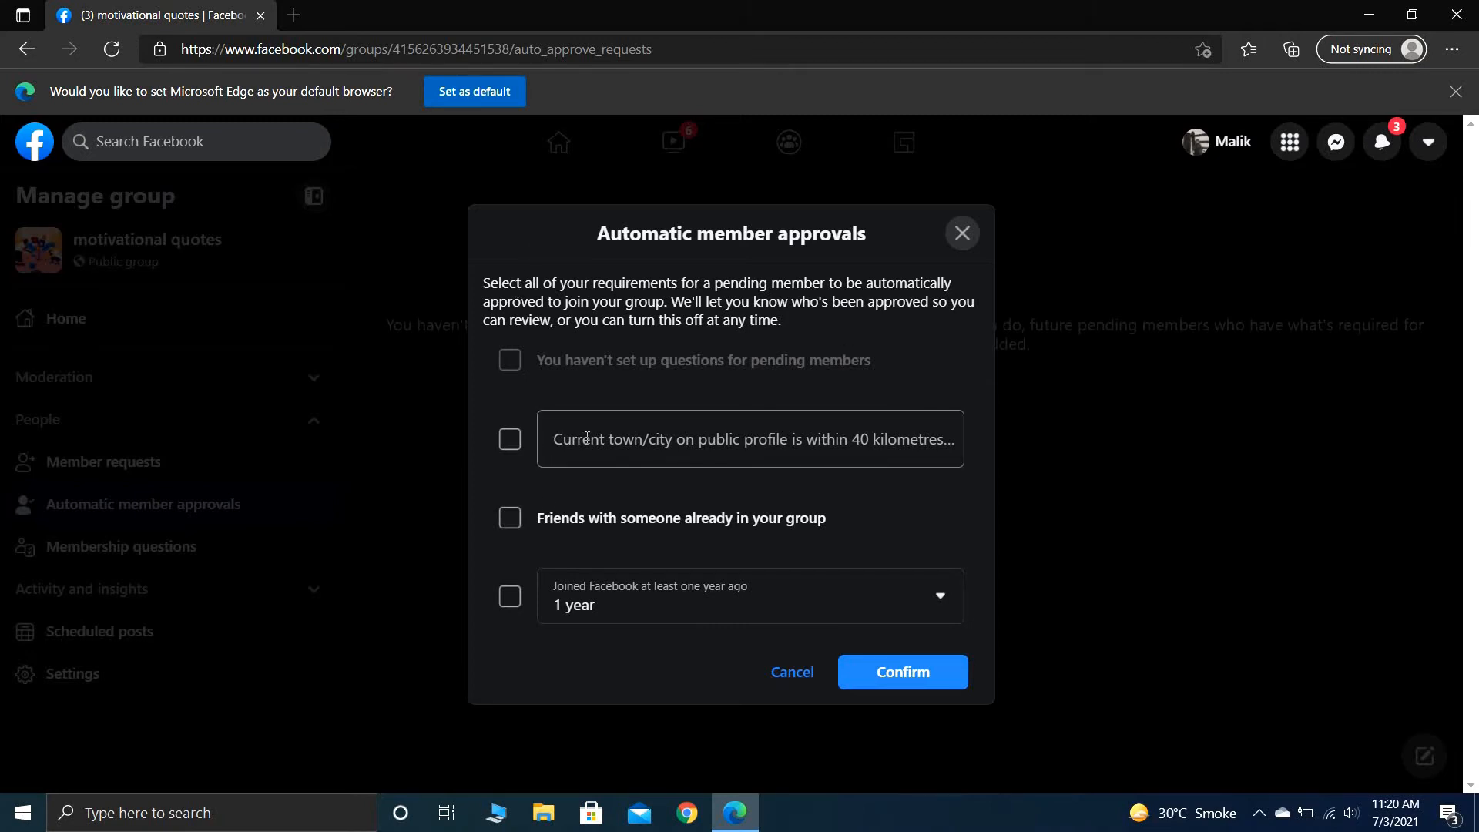
left_click(660, 460)
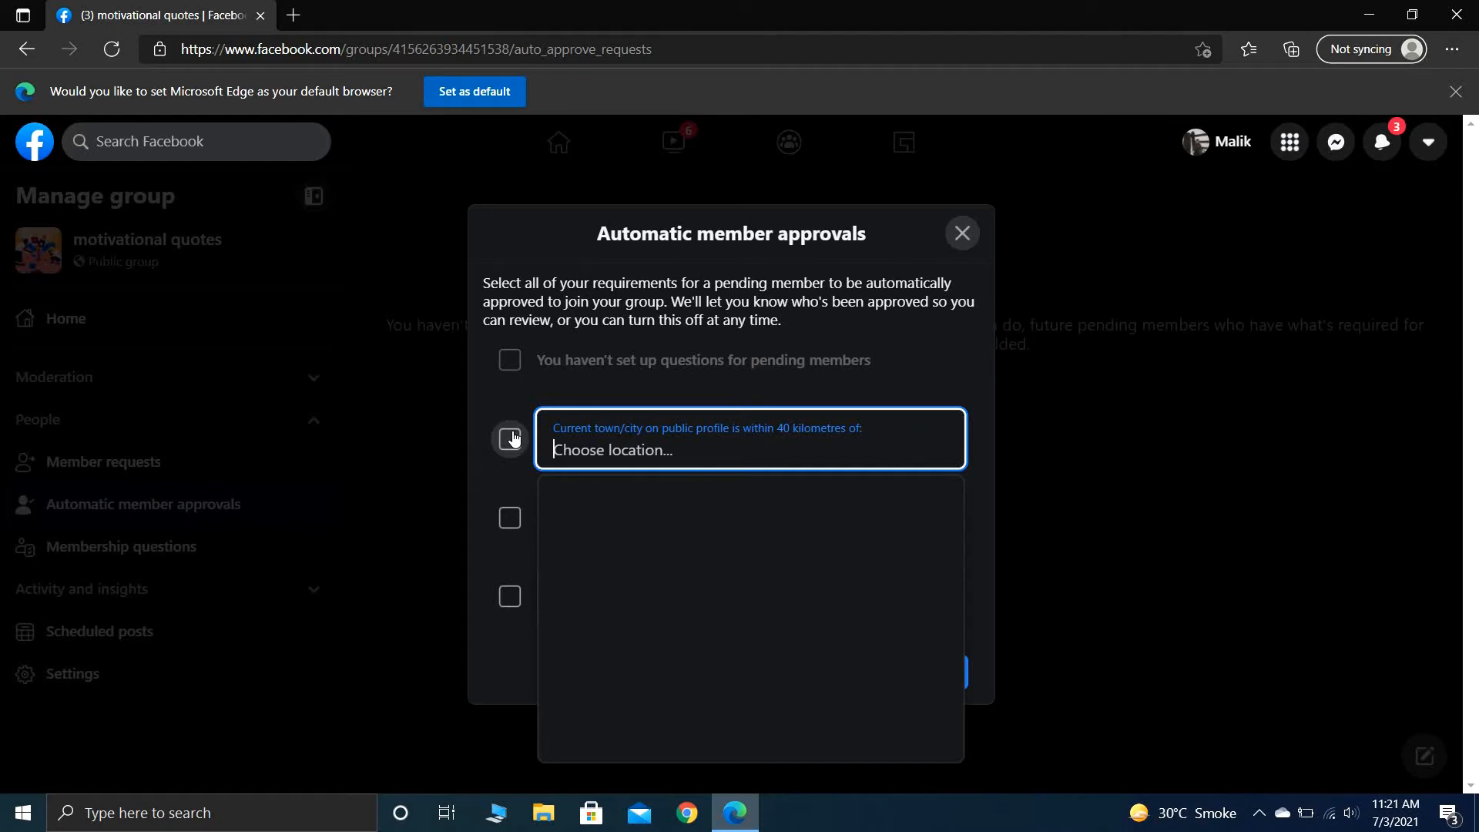
type("la")
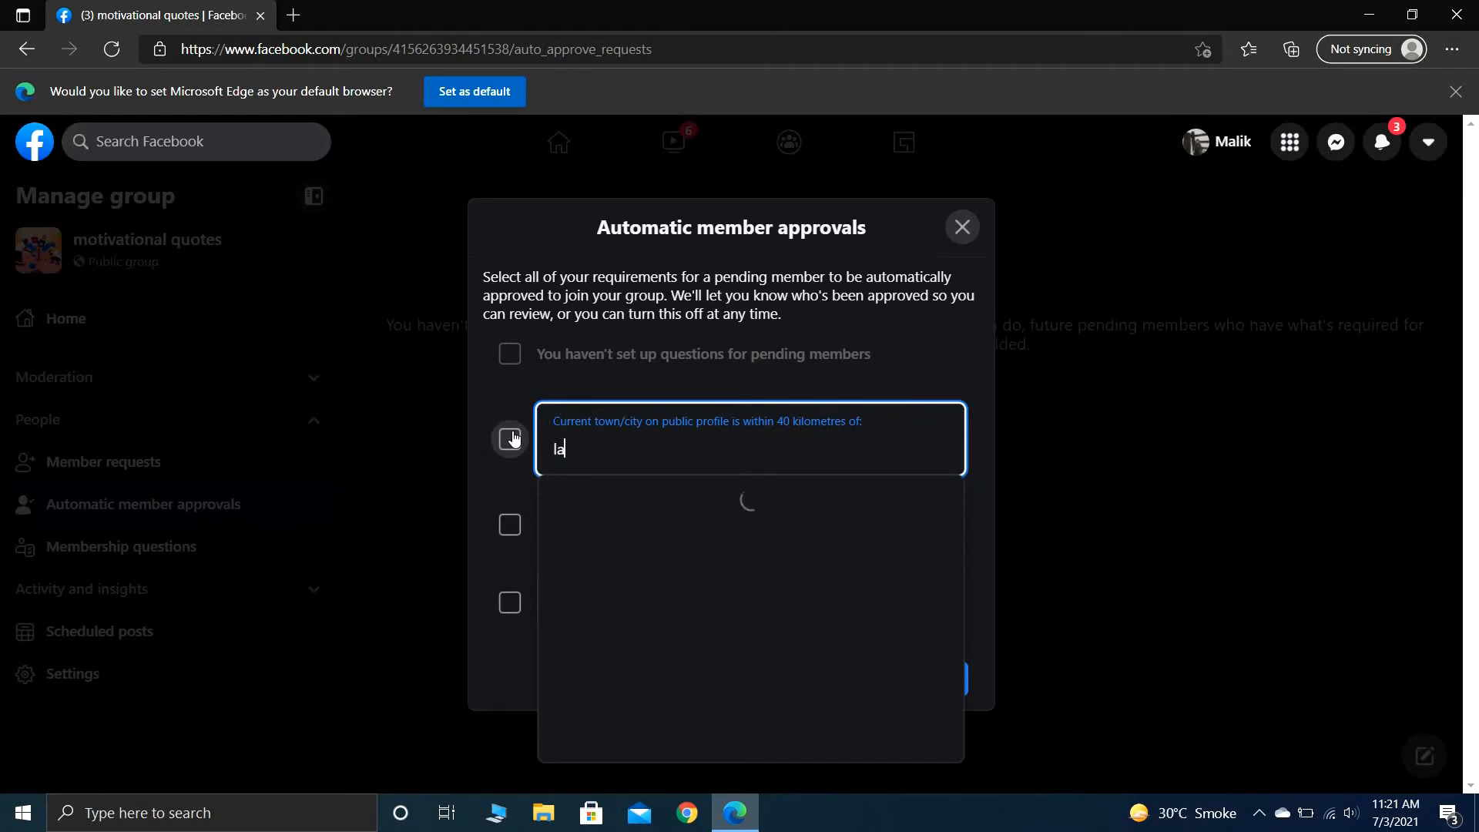
type("hore")
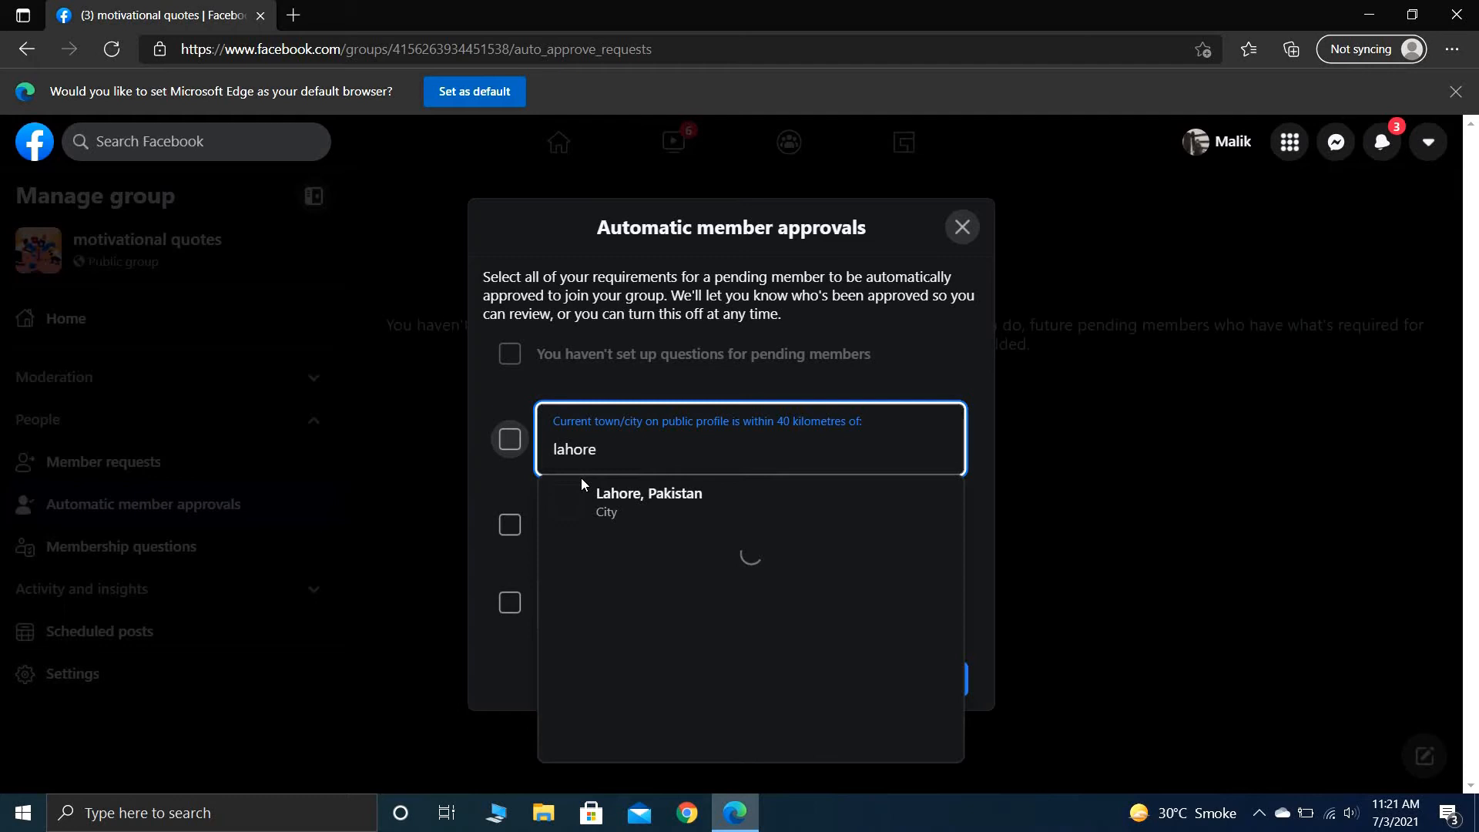
left_click(603, 496)
left_click(510, 440)
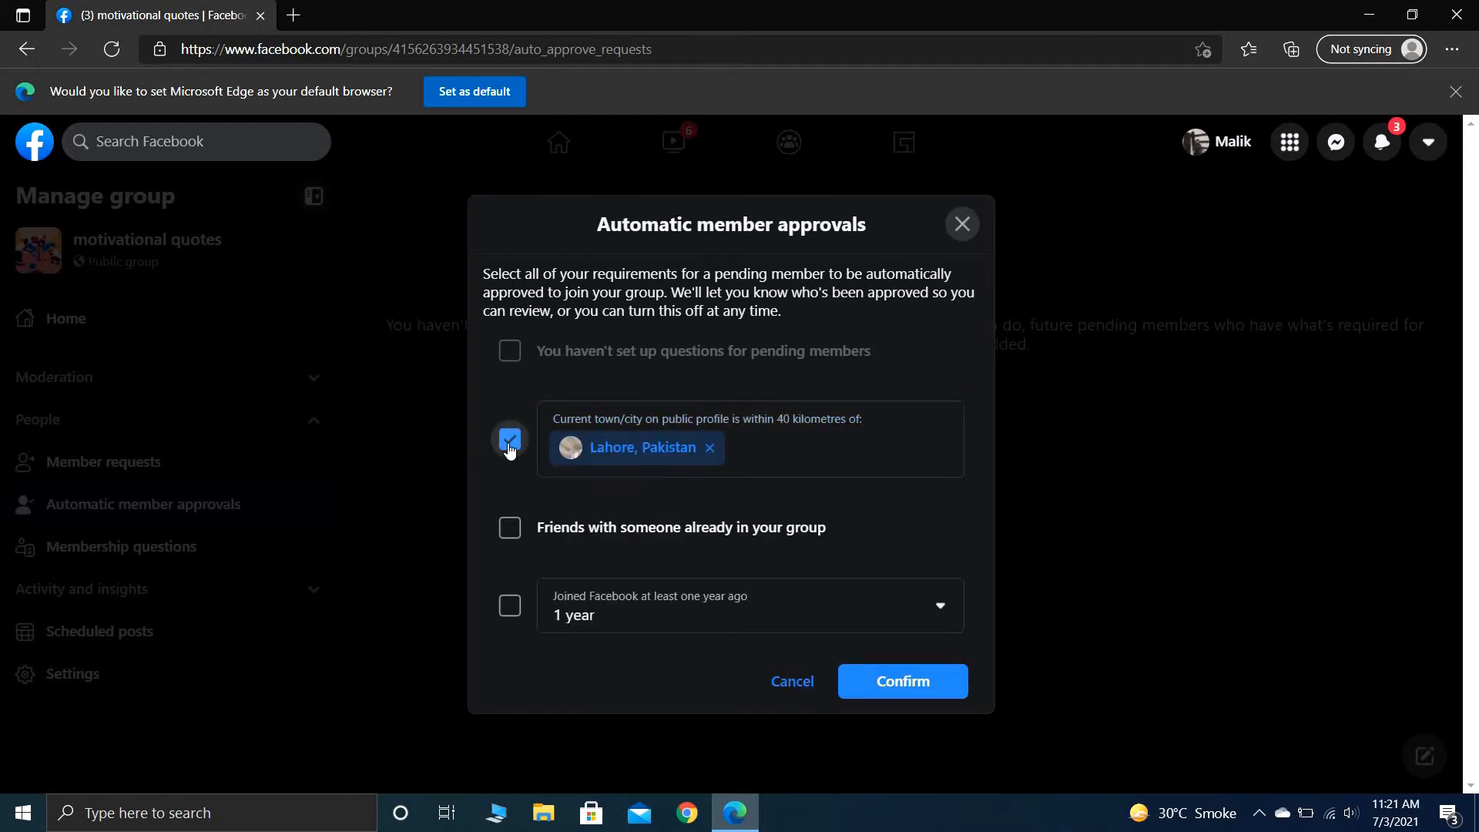
- Also require friendship with someone already in the group and 1 year on Facebook, and confirm the automatic approval criteria
left_click(505, 537)
left_click(514, 608)
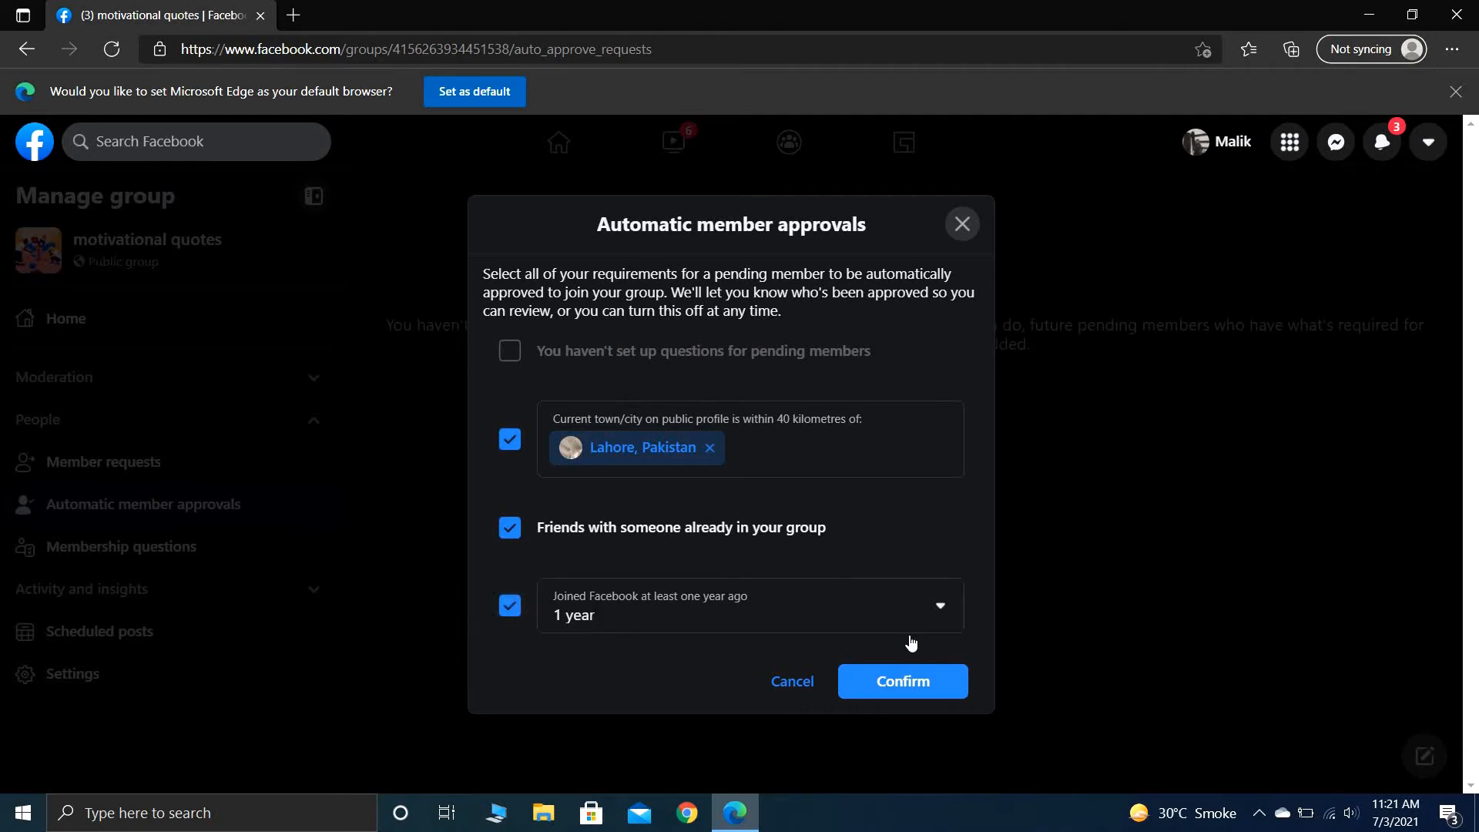
left_click(929, 689)
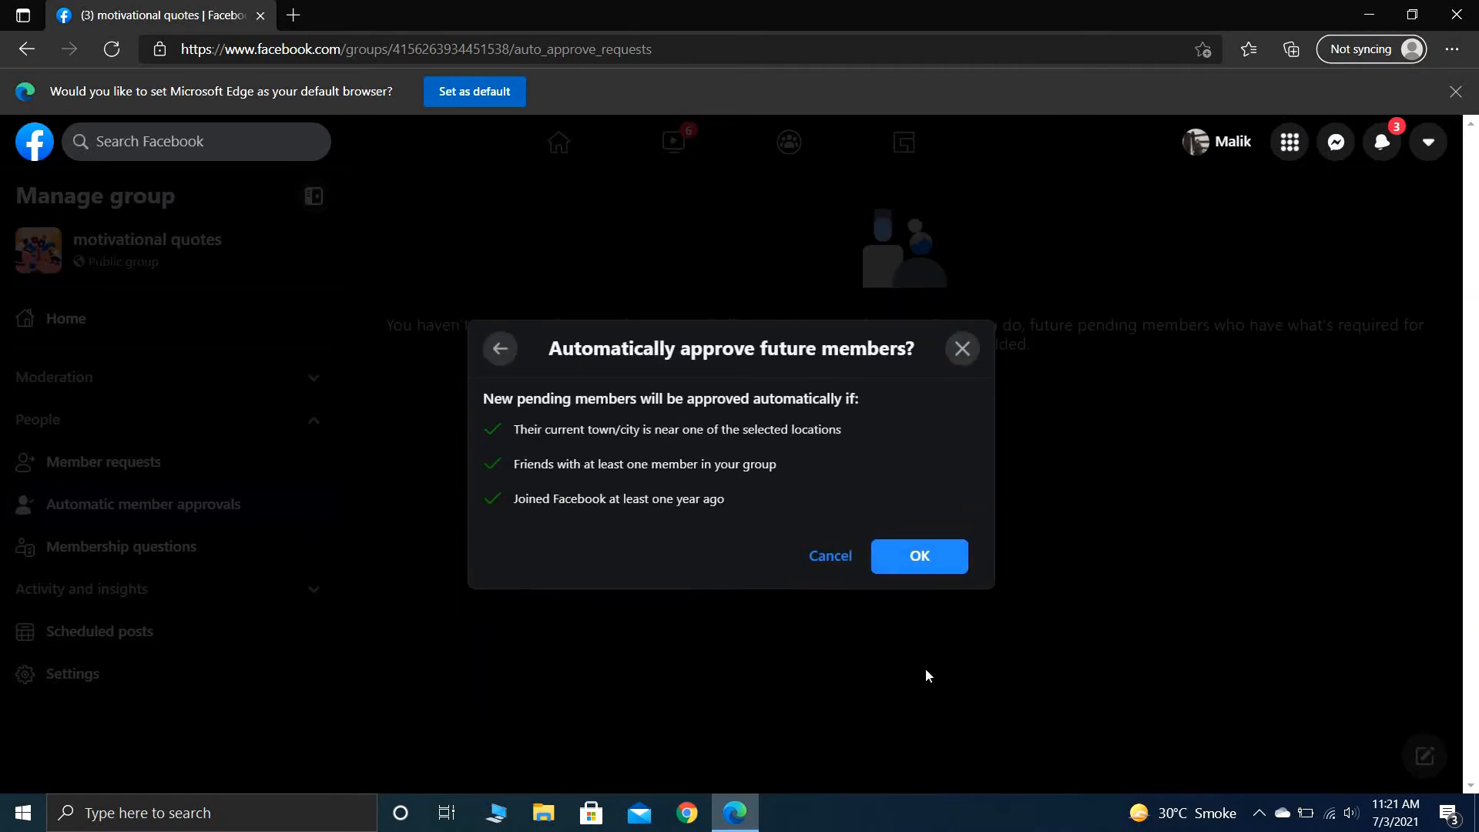
left_click(920, 557)
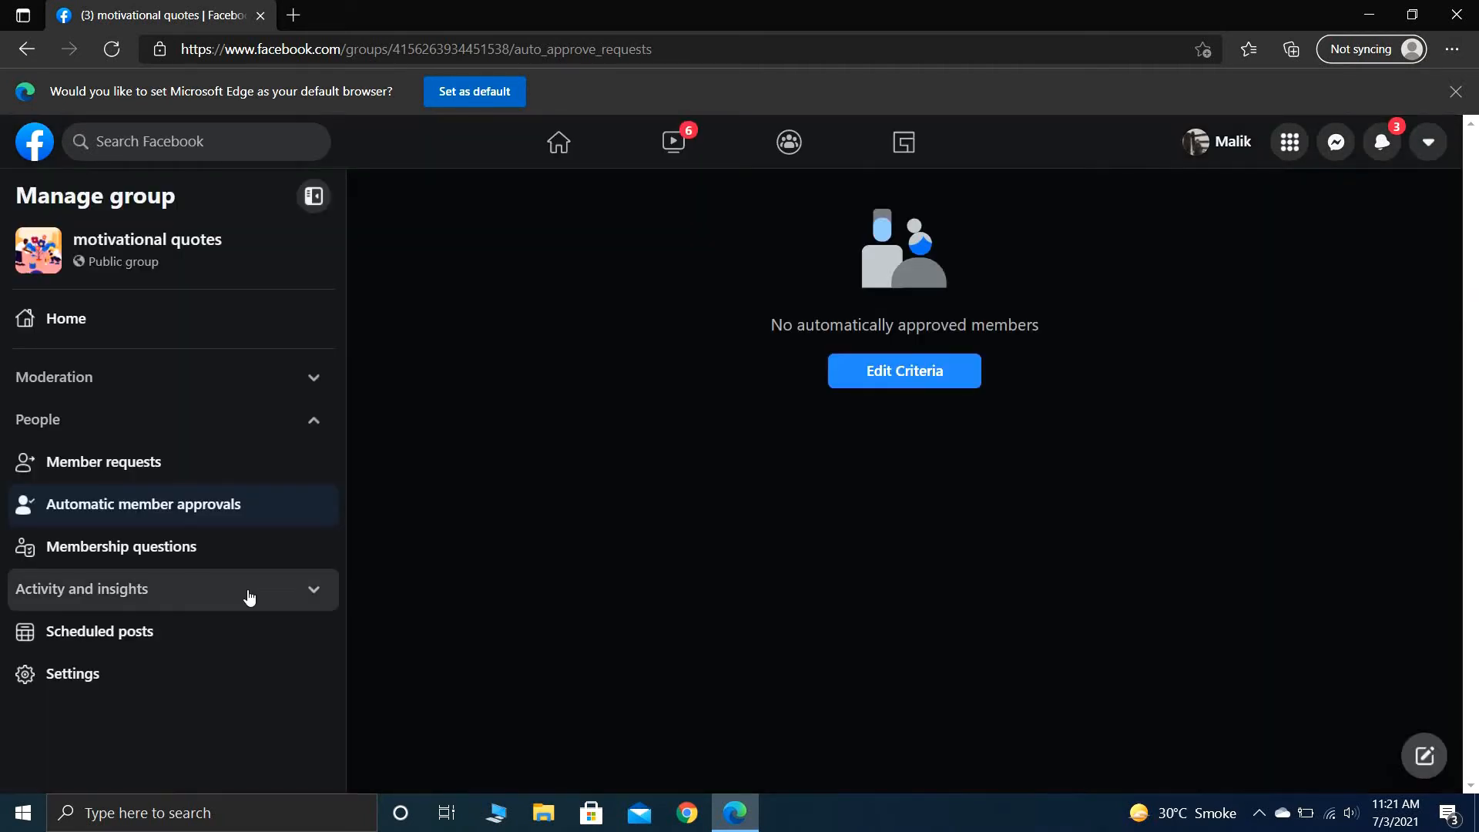
- In the membership questions settings, turn on asking people to agree to the group rules
left_click(221, 553)
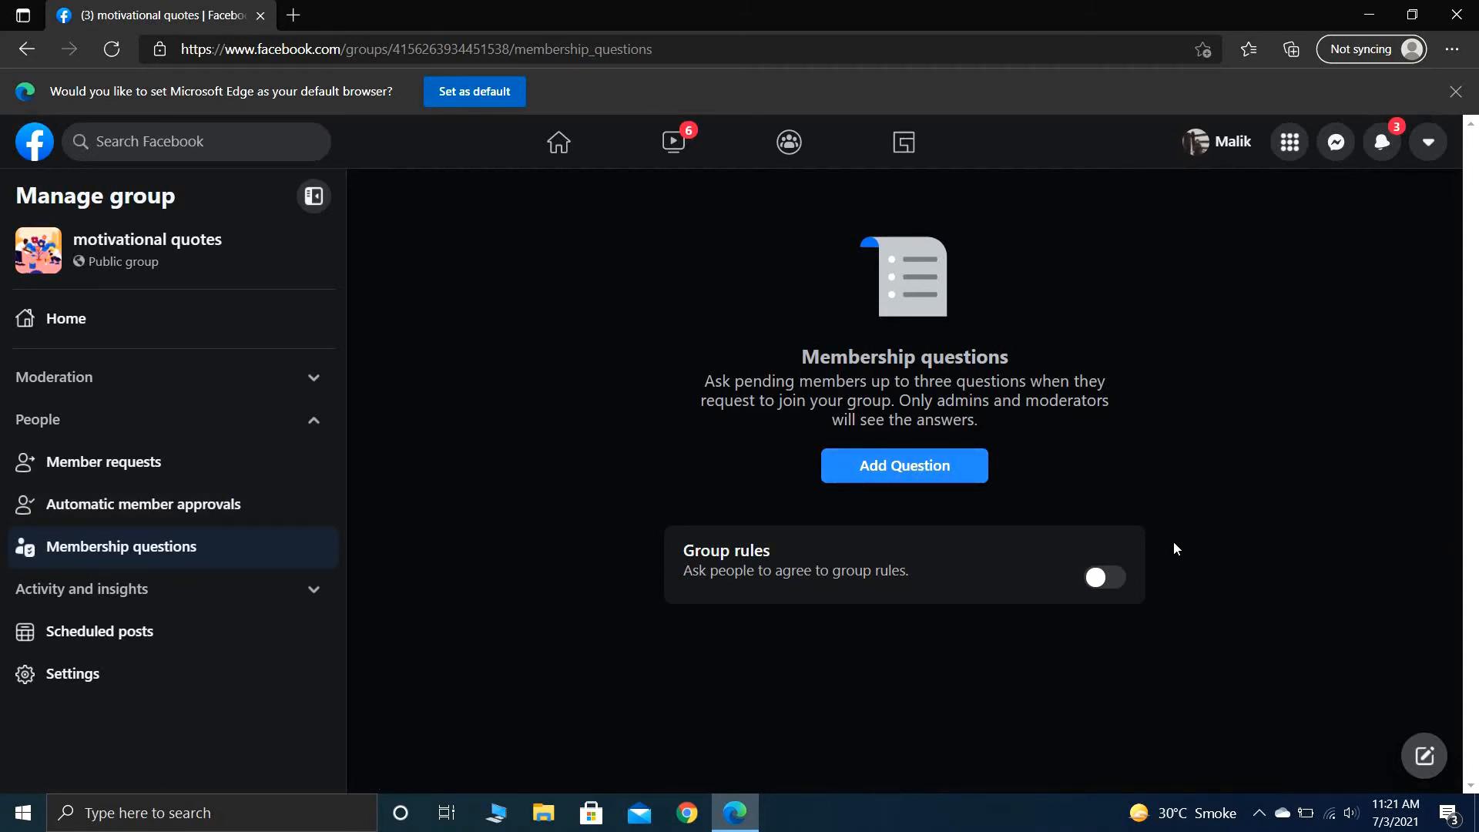
left_click(1098, 578)
- Add a membership question reading "do u want to read motivational quotes in this group"
left_click(899, 465)
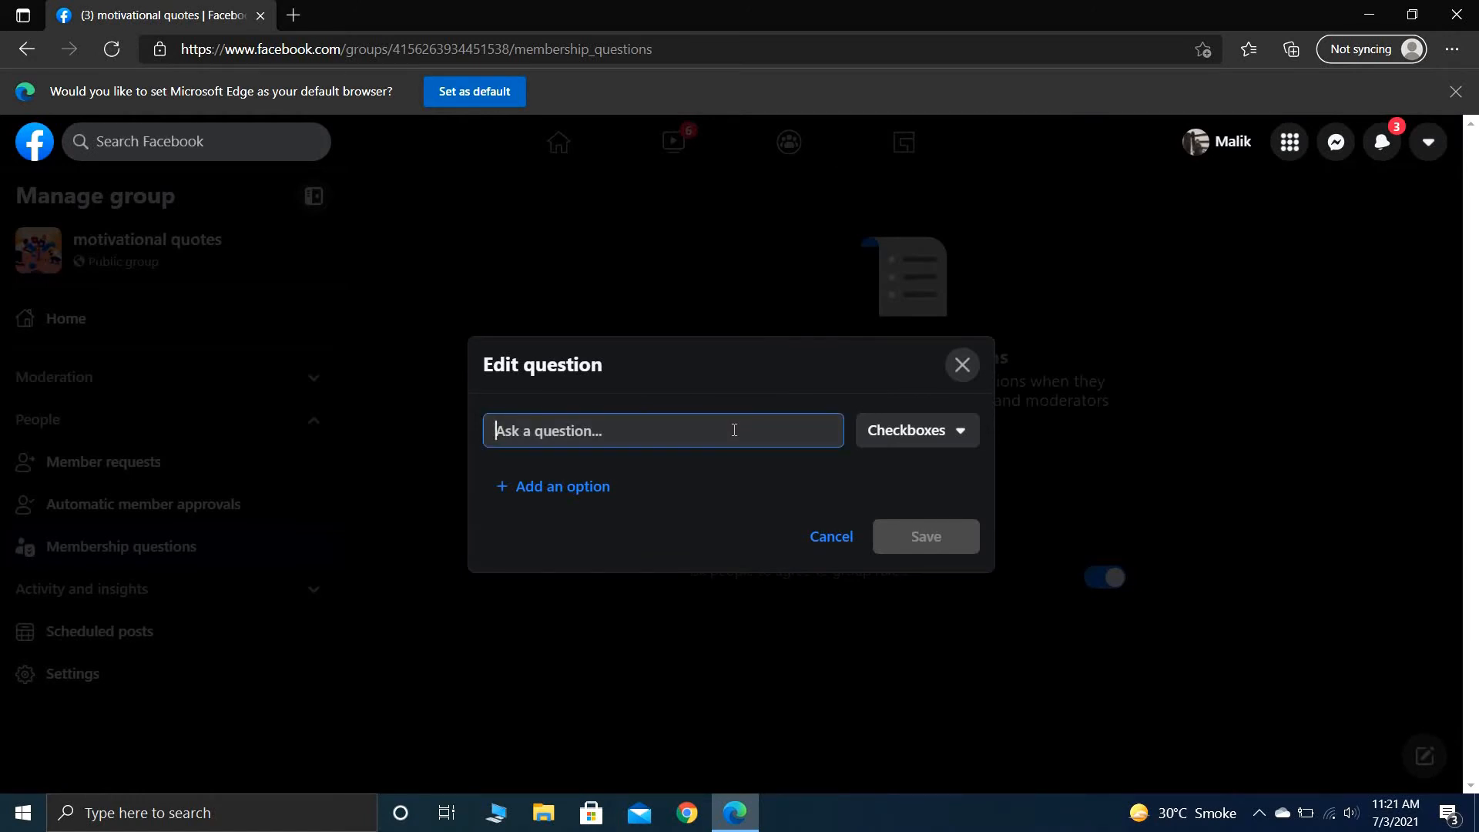
type("do u want to read moti")
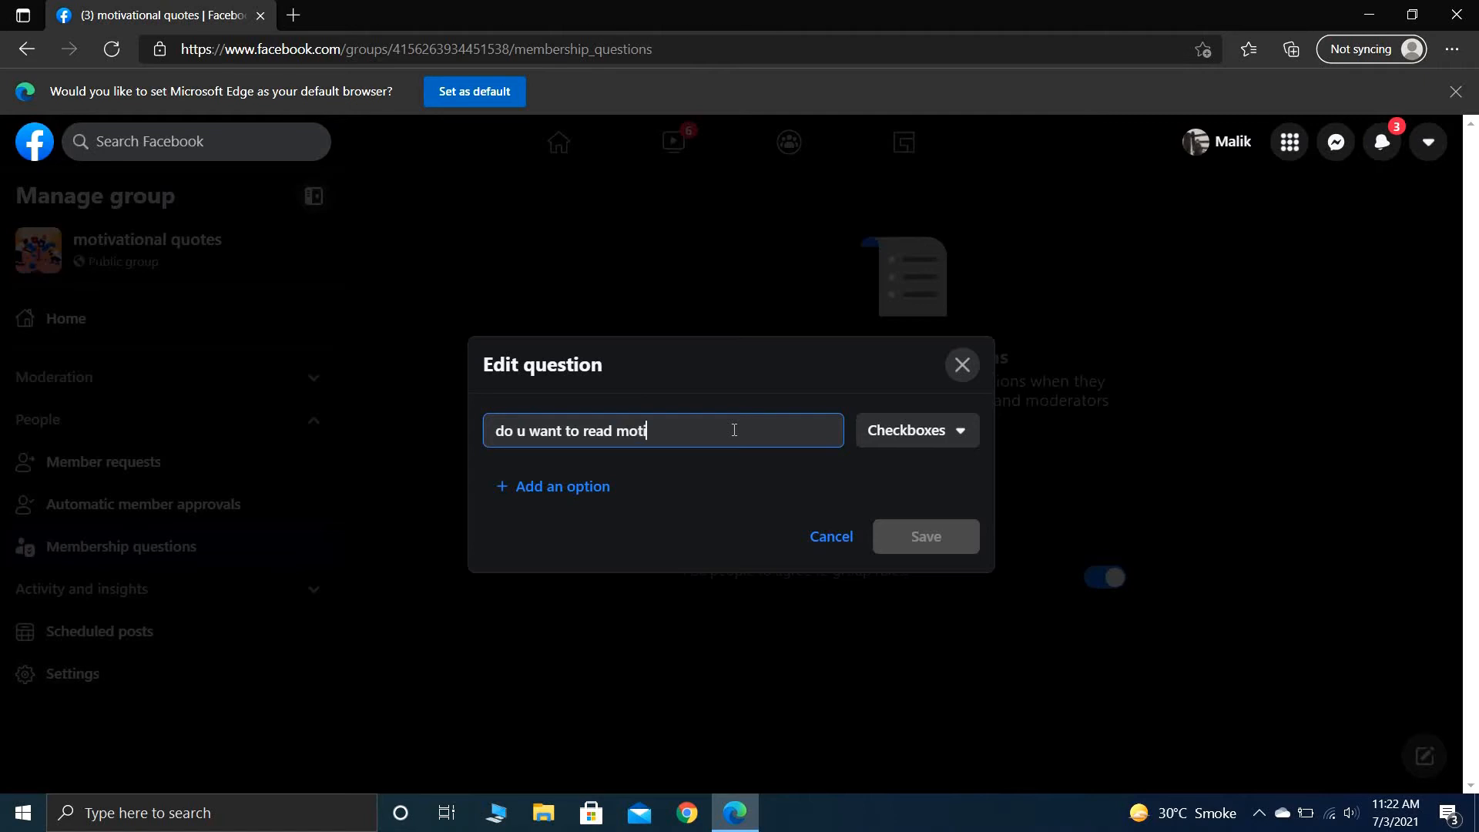
type("vational quotes in thid")
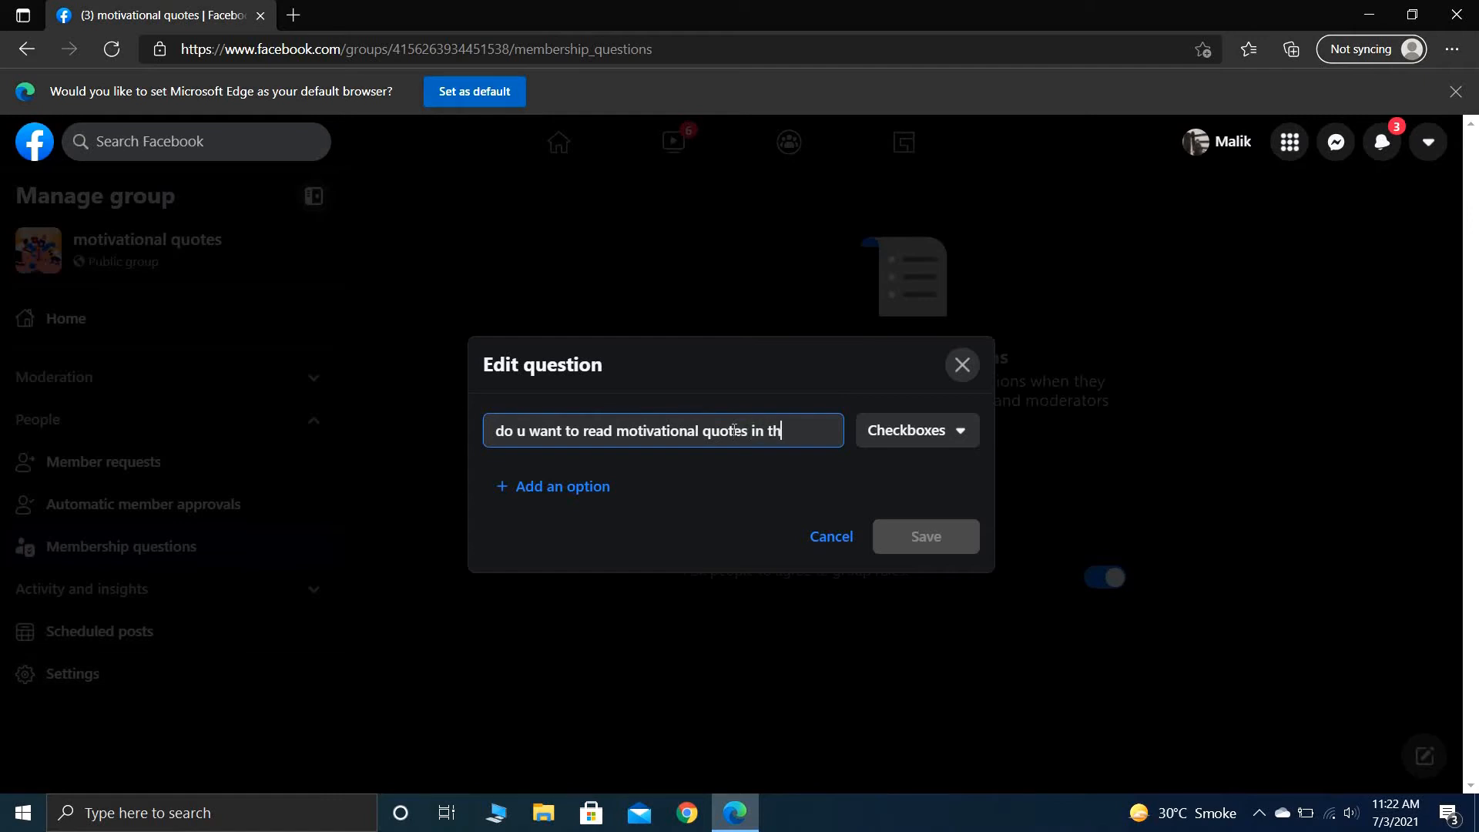
key("BackSpace")
key("BackSpace")
type("s group")
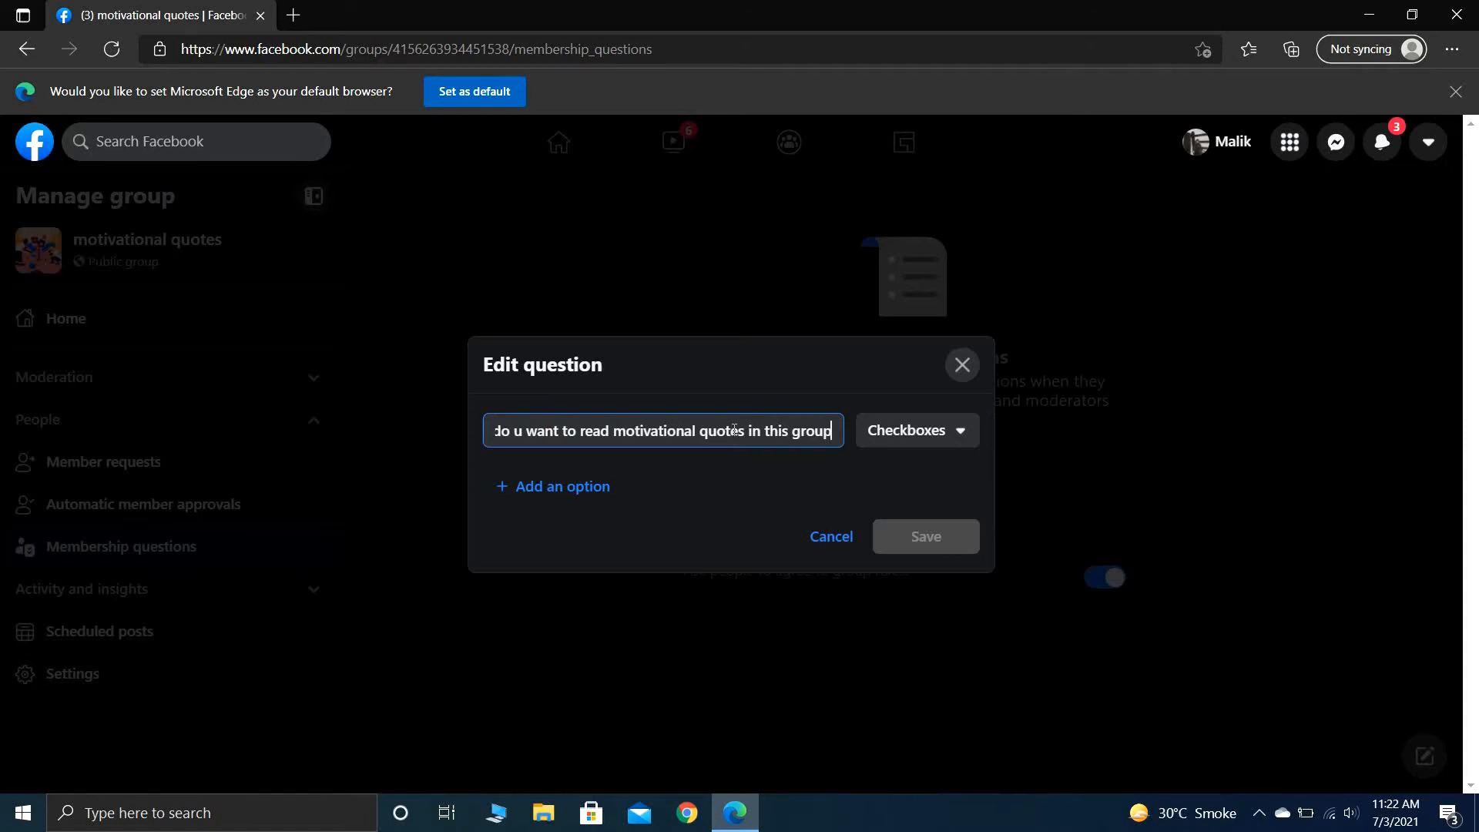
- Change the membership question's answer type to Multiple choice
left_click(585, 486)
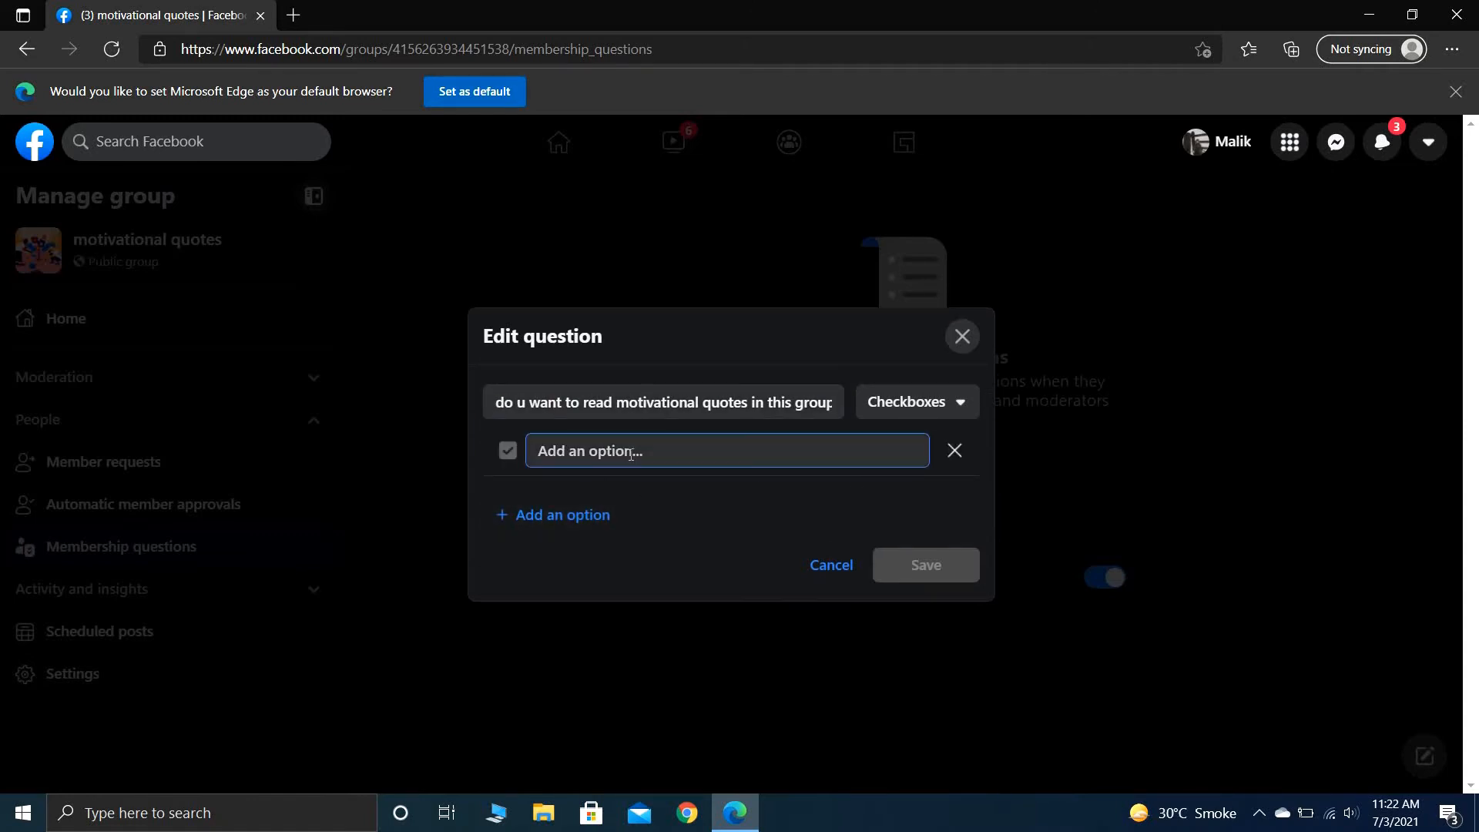
left_click(510, 455)
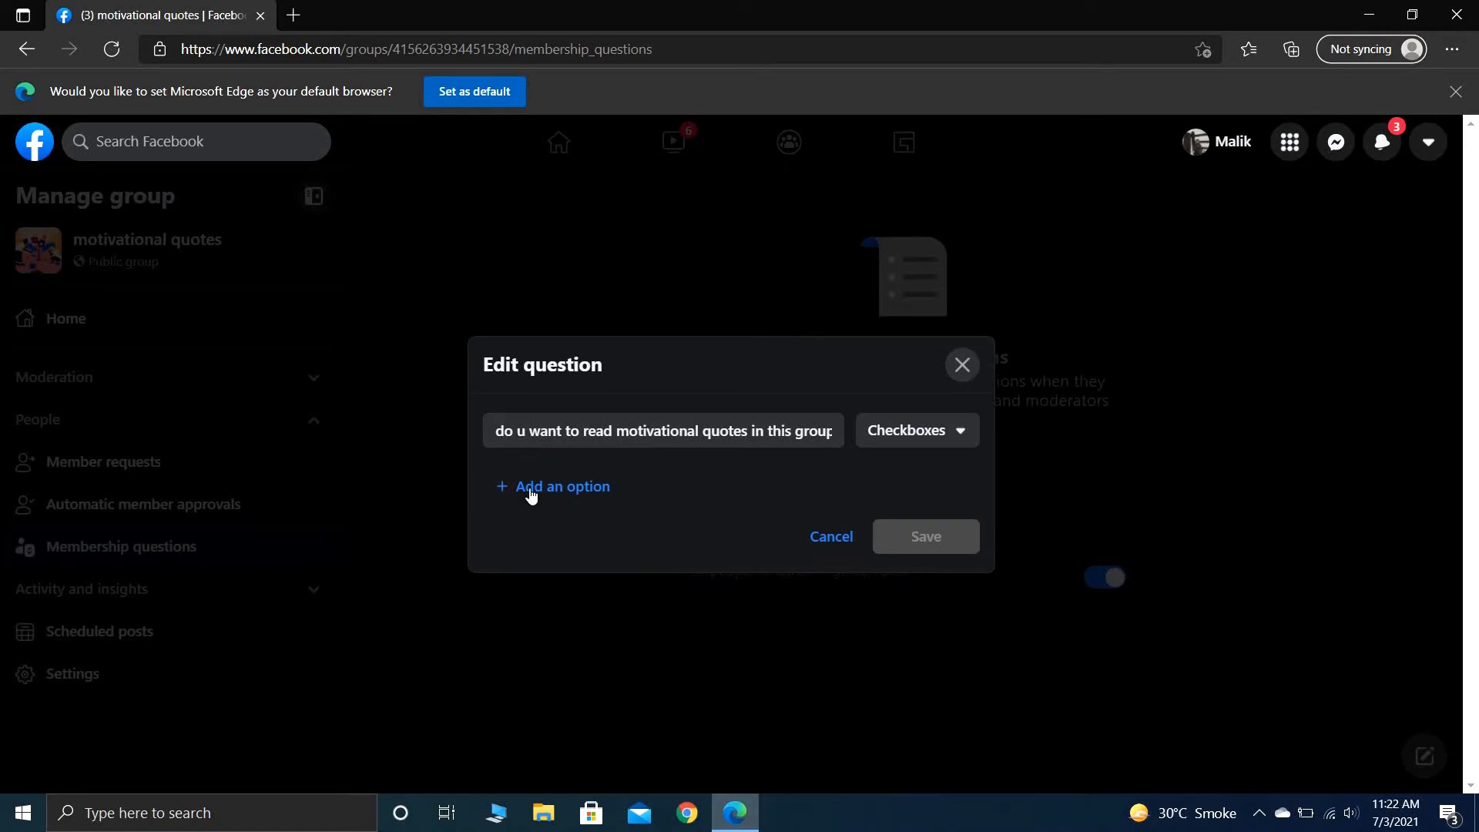
left_click(937, 446)
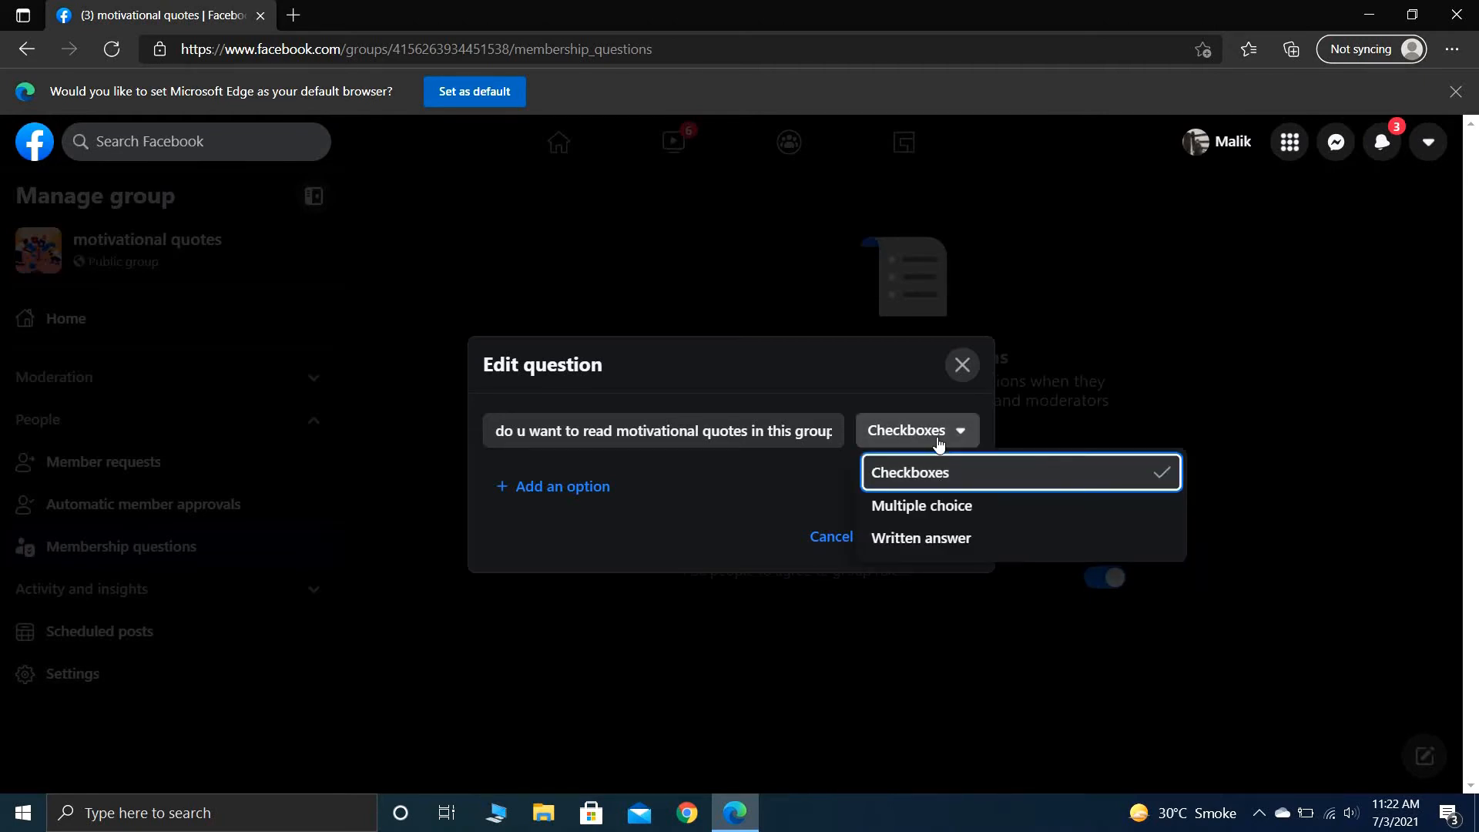
left_click(947, 509)
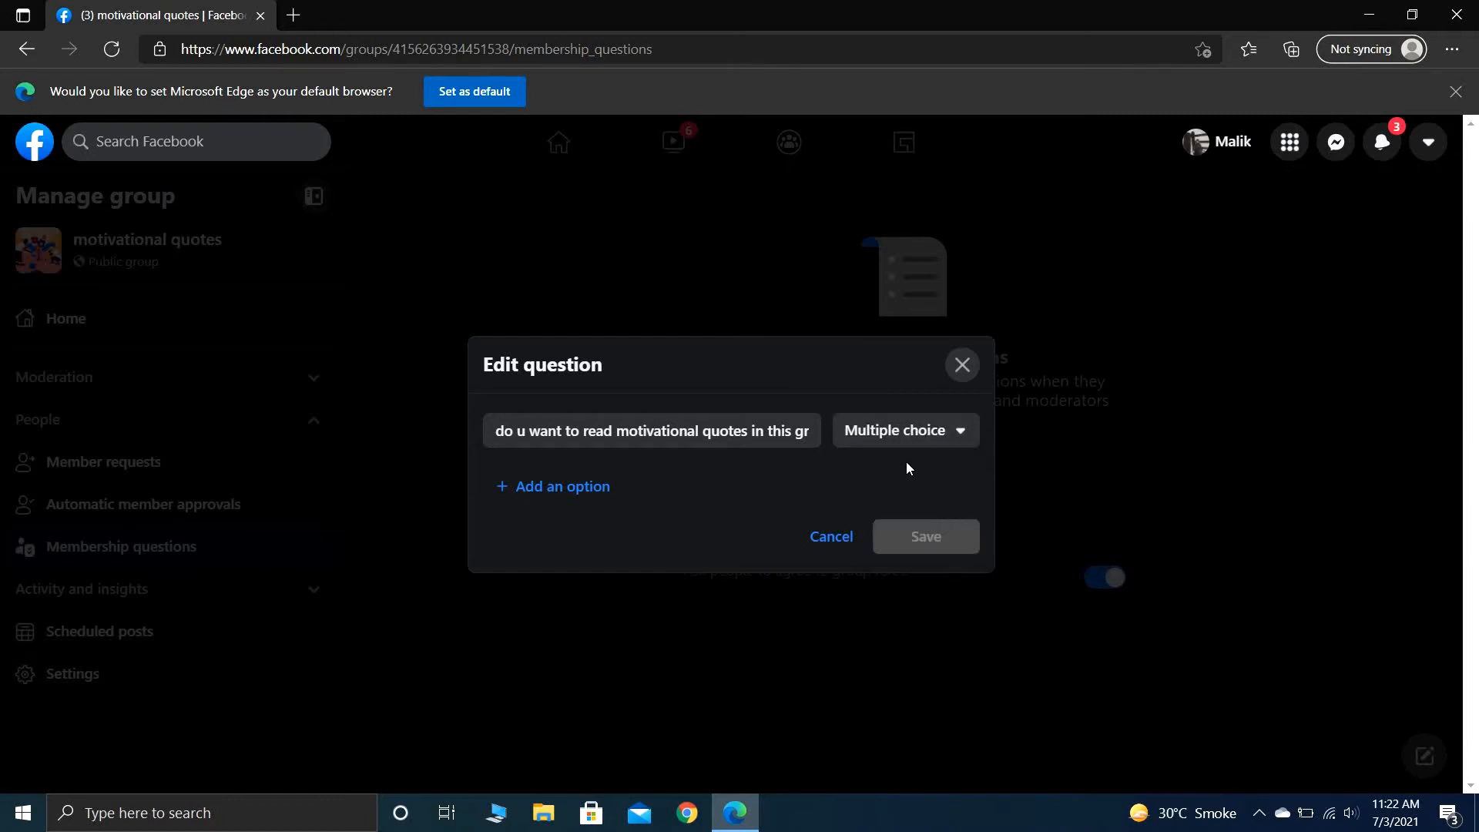
- Add the answer options "yes" and "no" to the multiple-choice question and save it
left_click(594, 483)
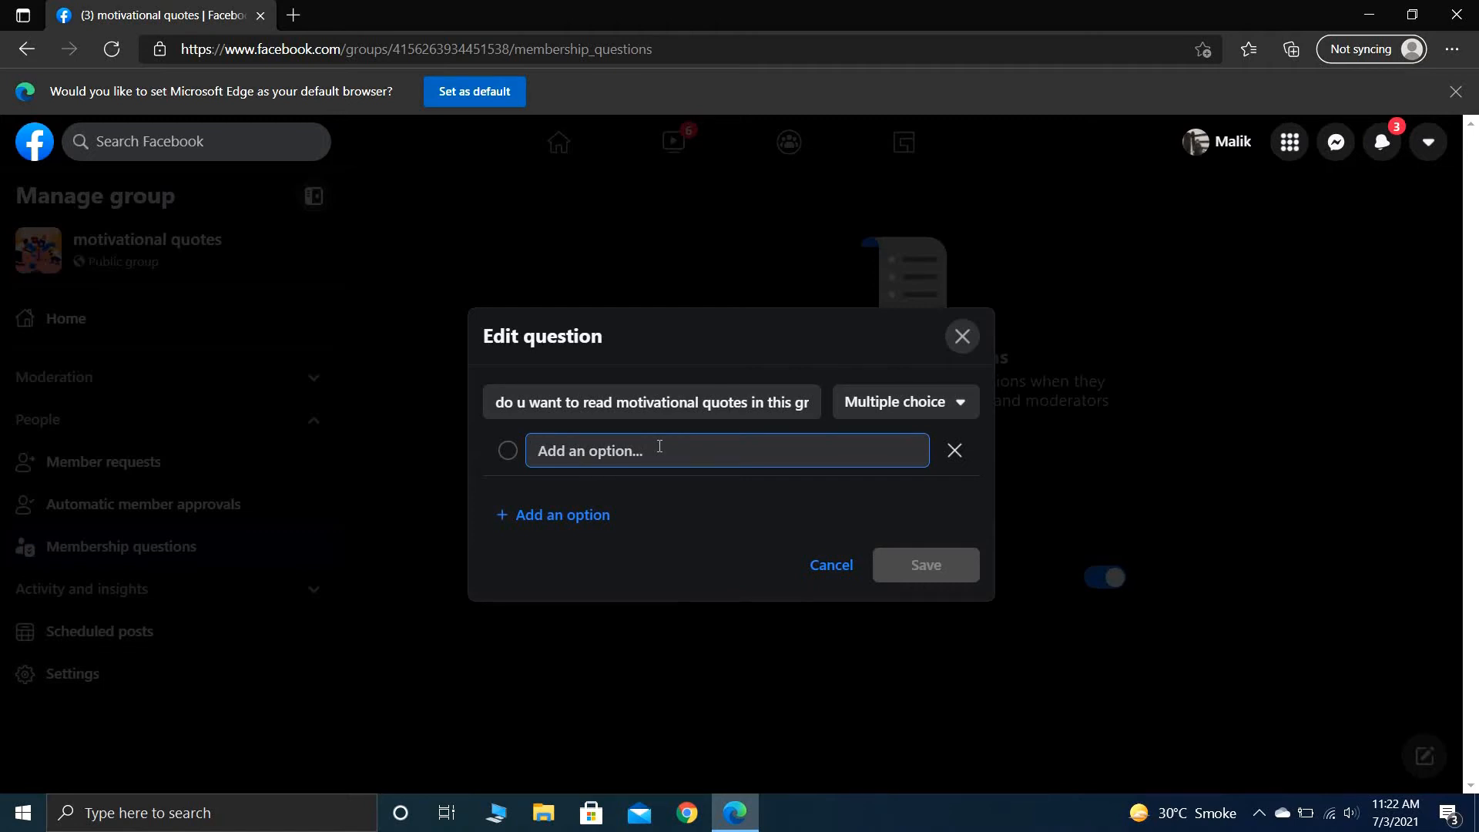
type("yes")
key("Return")
type("no")
key("Return")
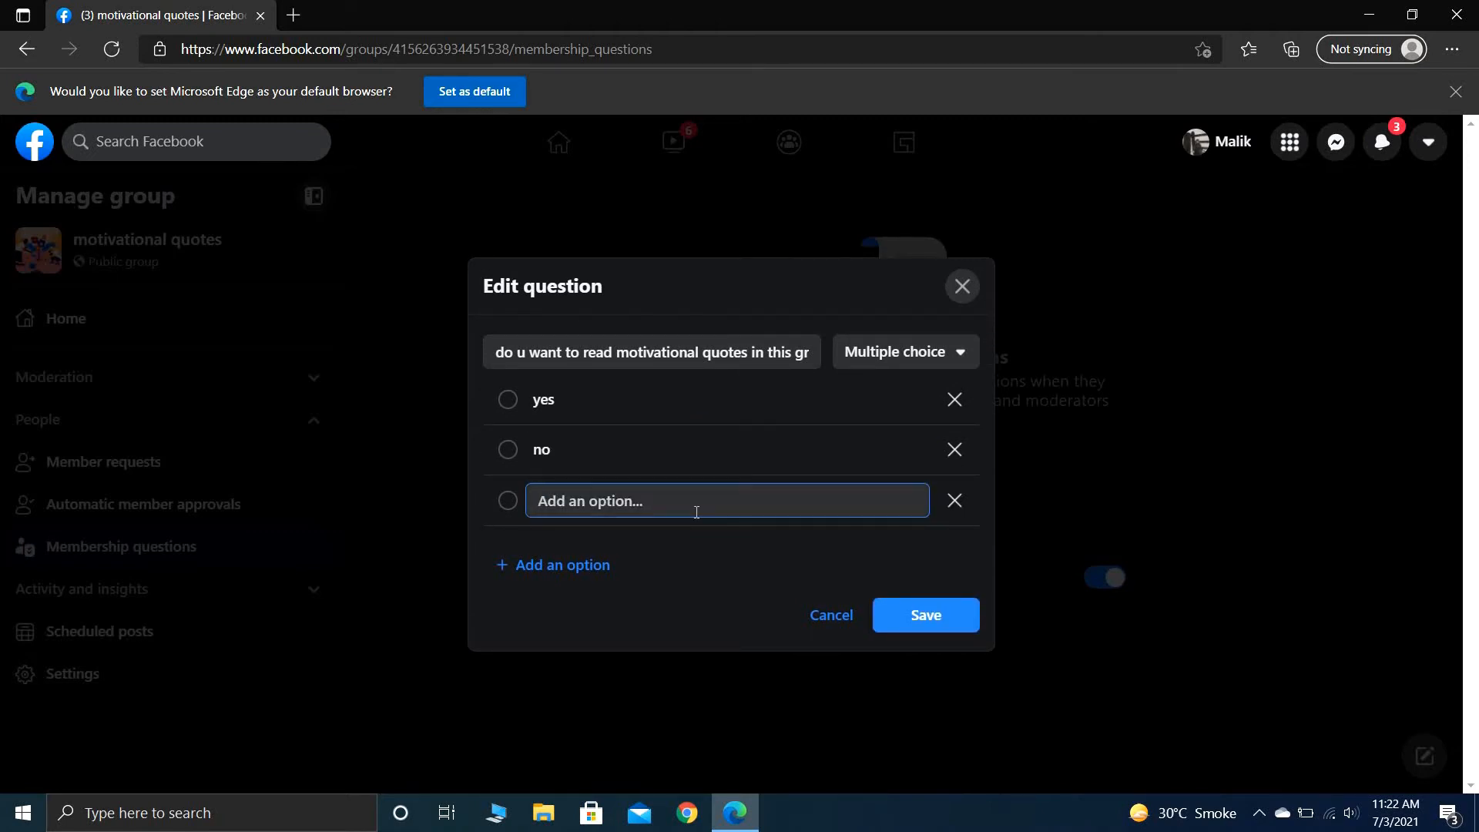
left_click(955, 500)
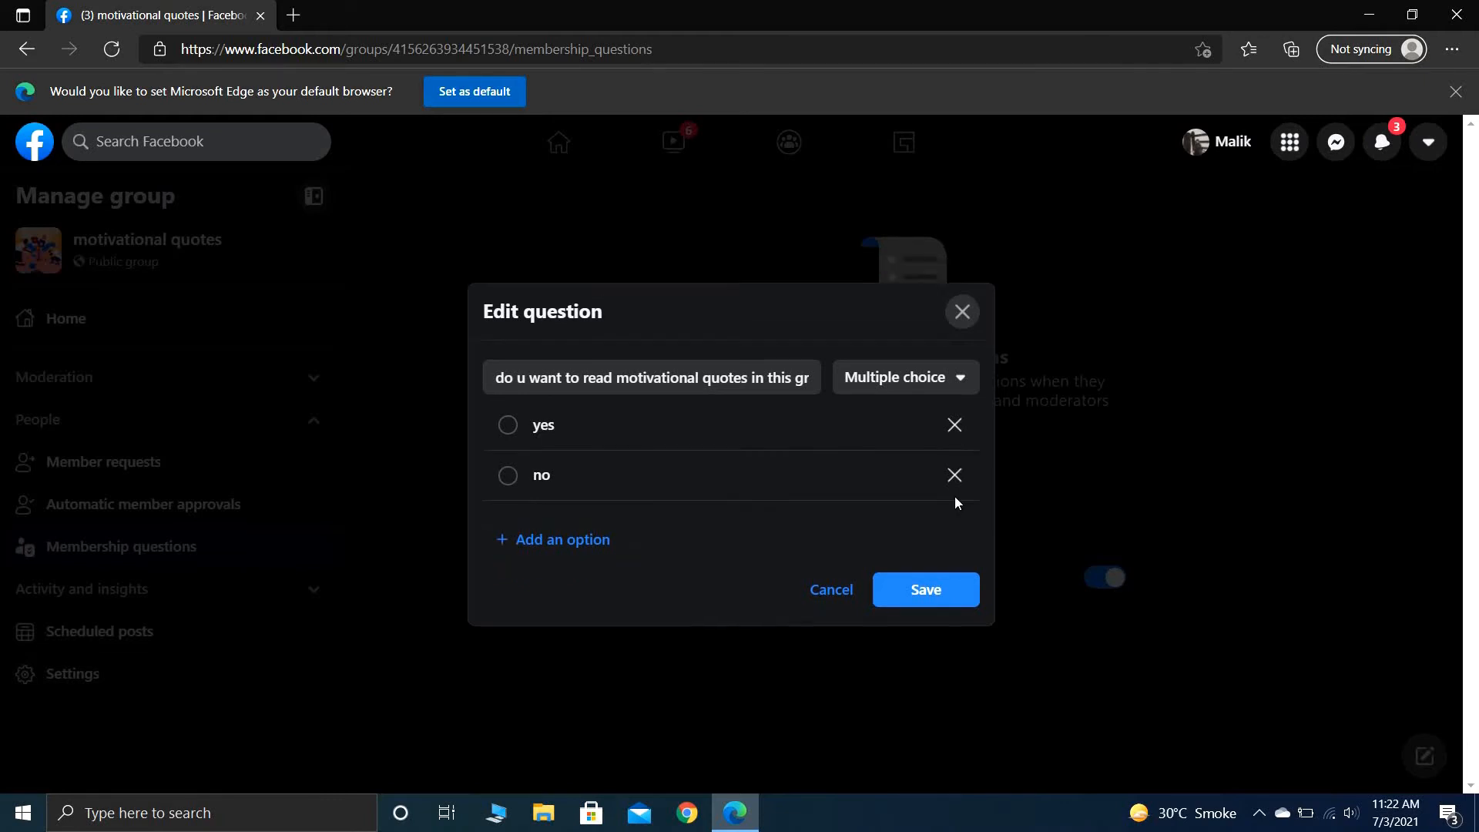
left_click(944, 606)
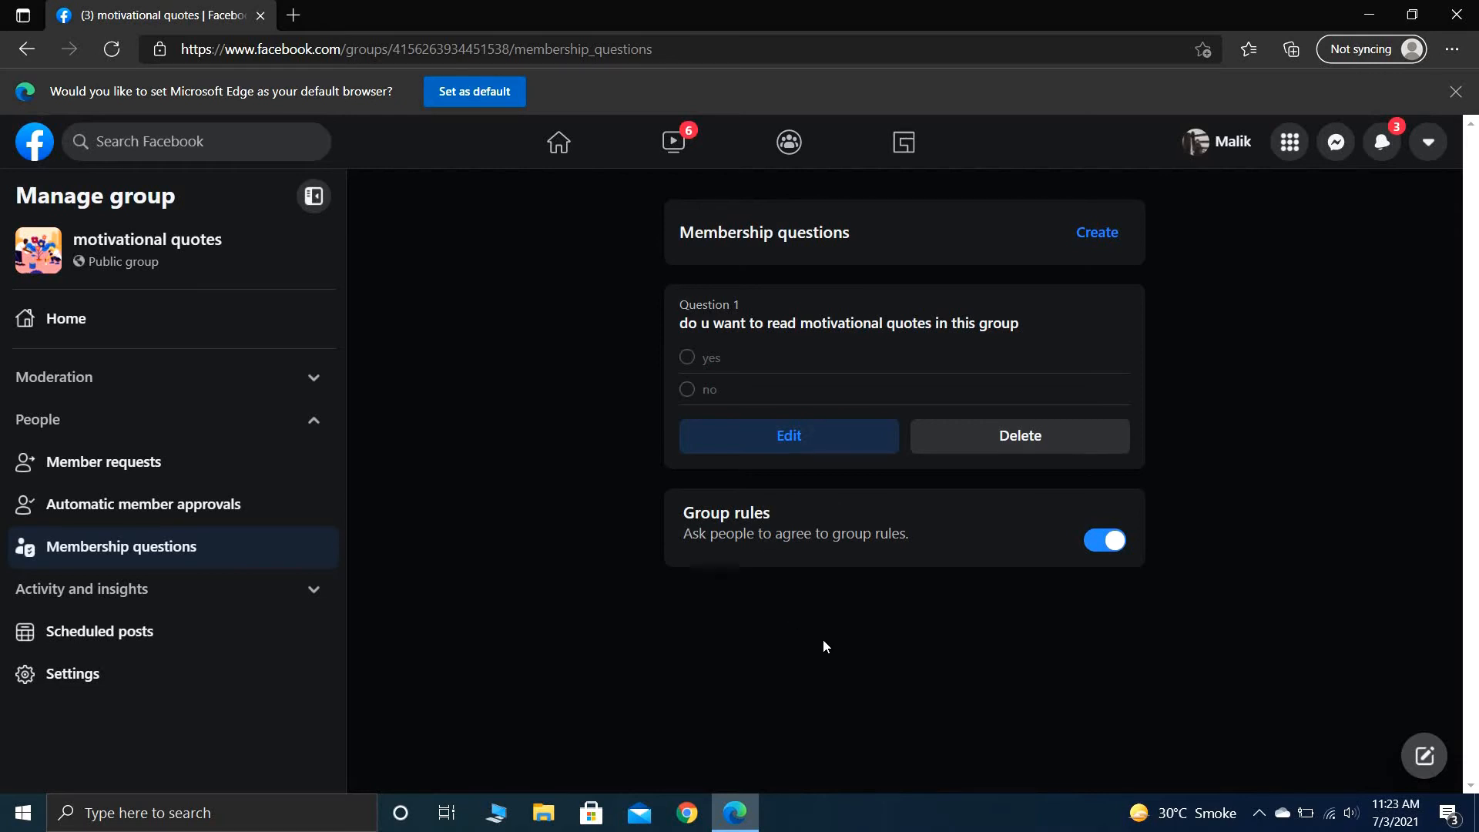
left_click(1078, 236)
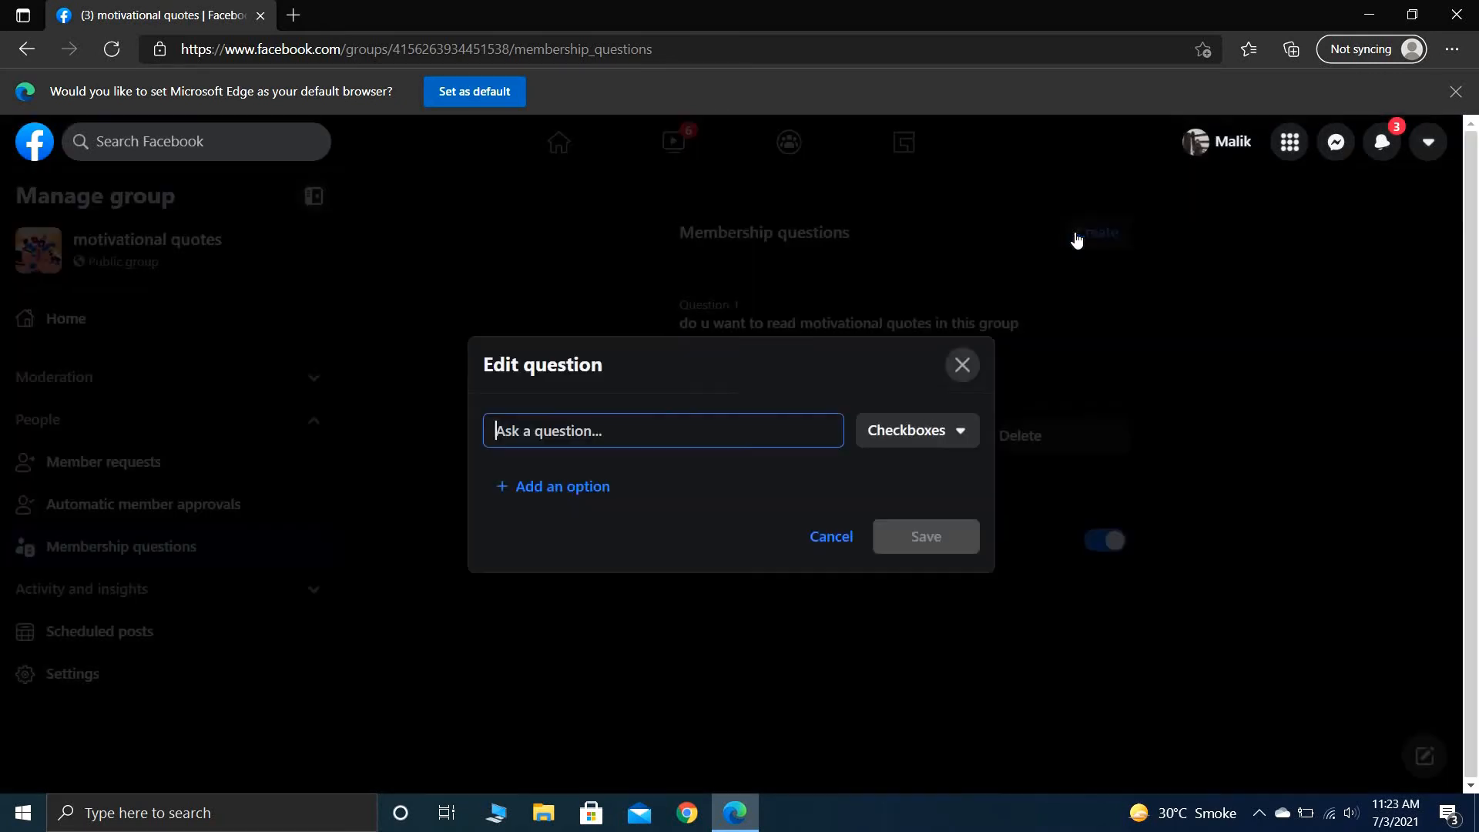
left_click(961, 365)
left_click(858, 507)
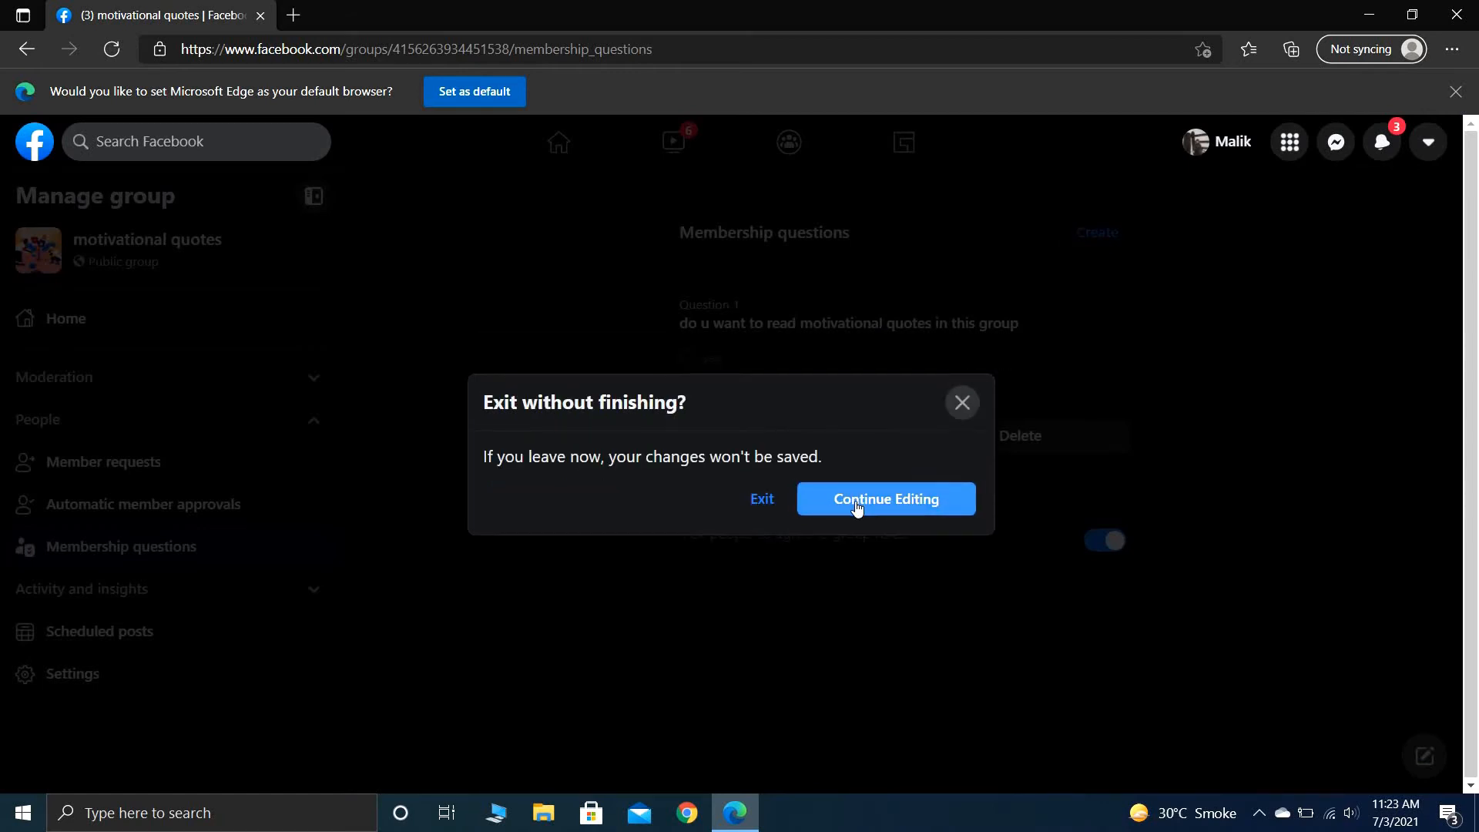
left_click(961, 363)
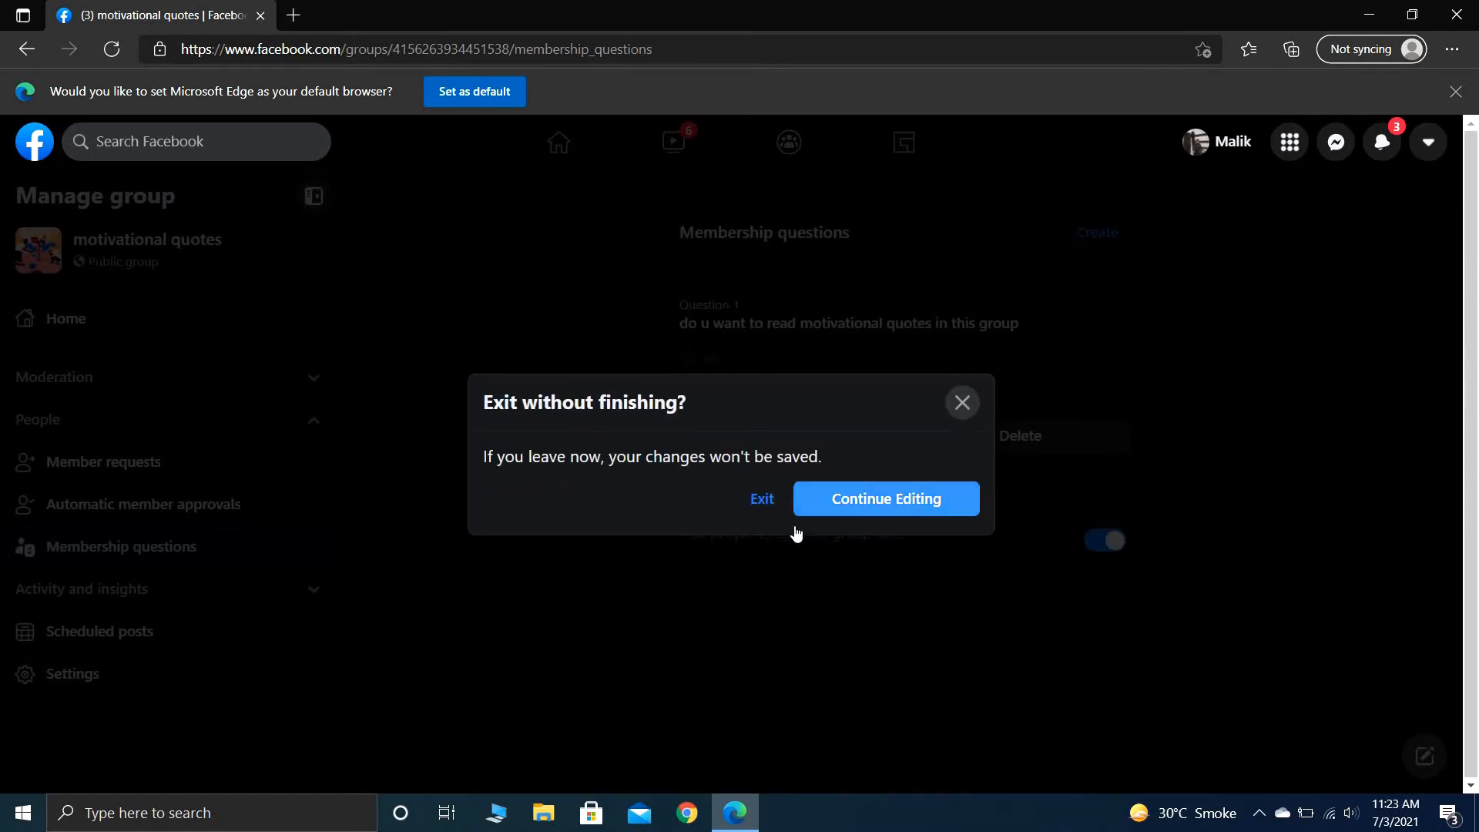
left_click(764, 501)
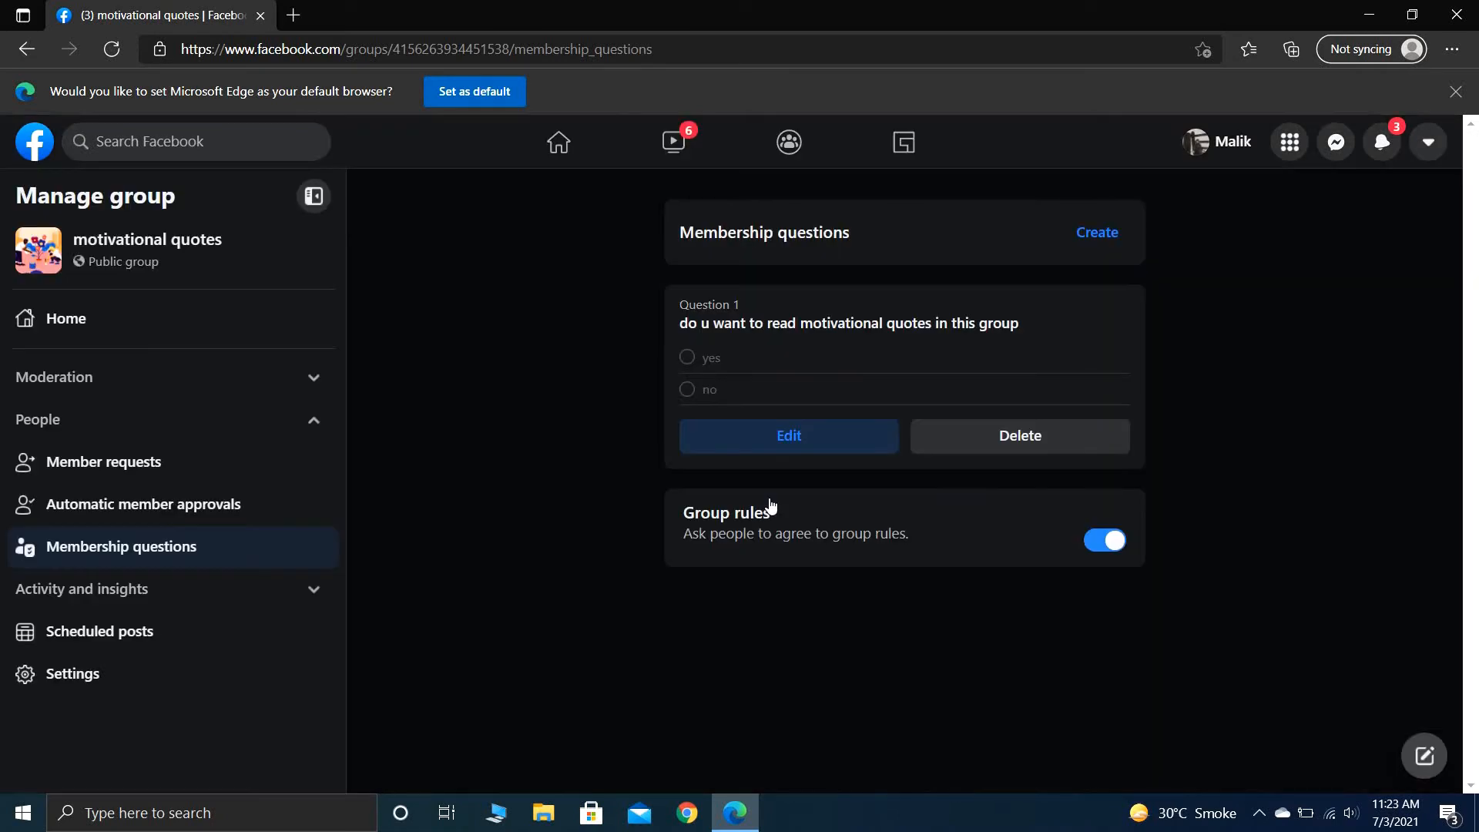
- Look over the group's scheduled posts and the post composer, close the composer without posting, and view the group's discussion feed
left_click(263, 632)
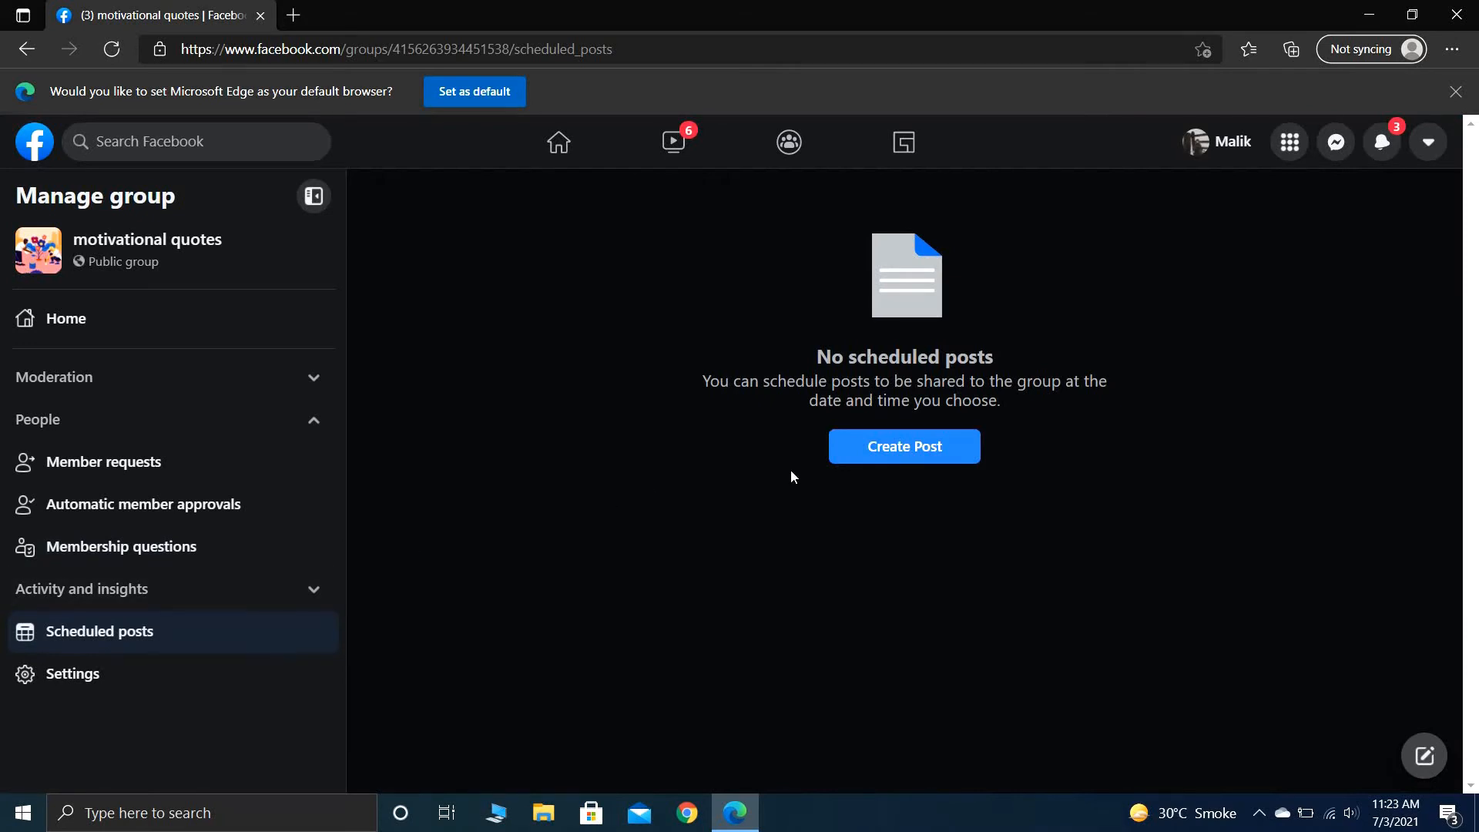
left_click(875, 443)
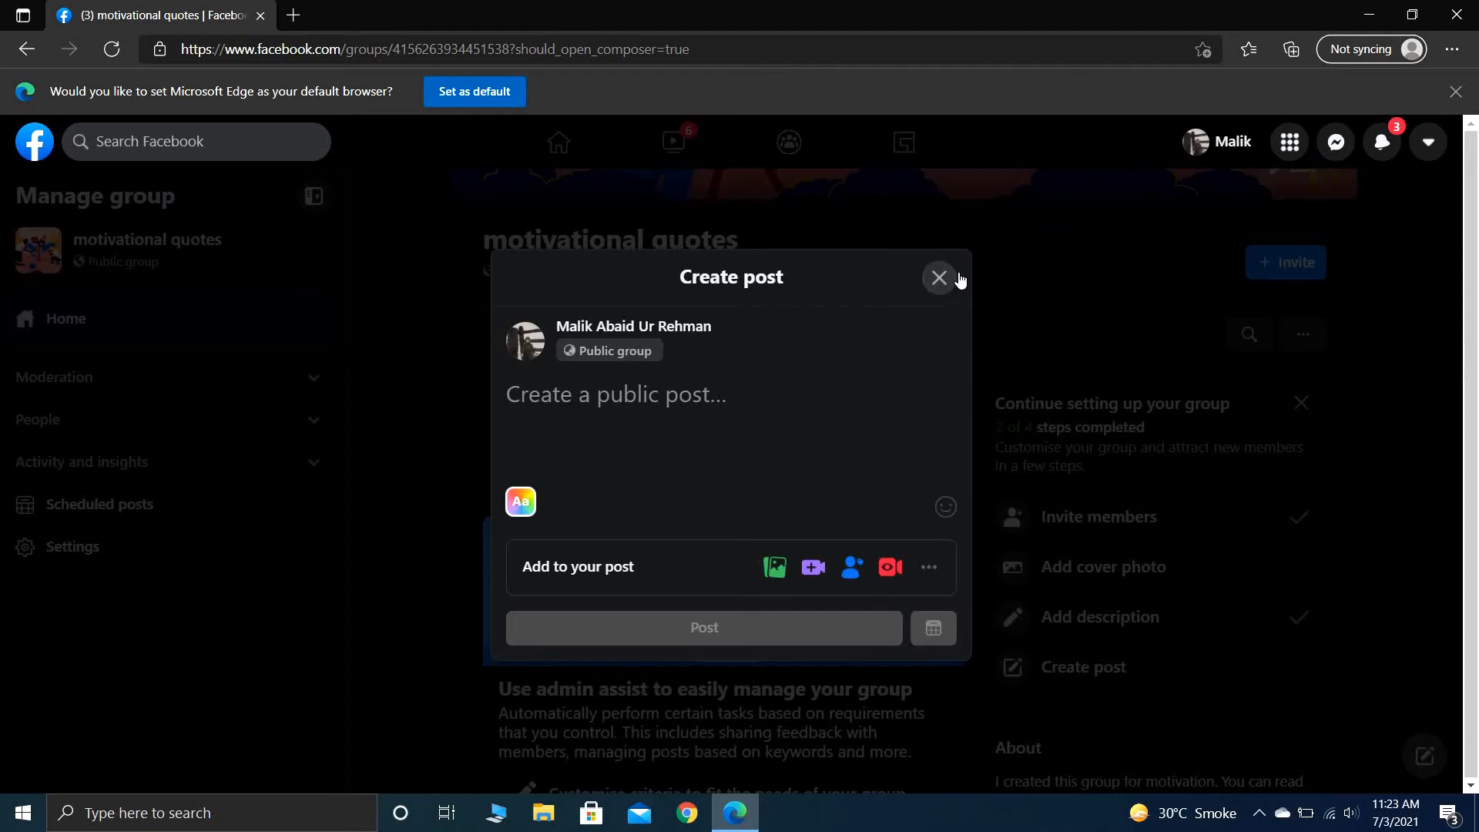
left_click(959, 279)
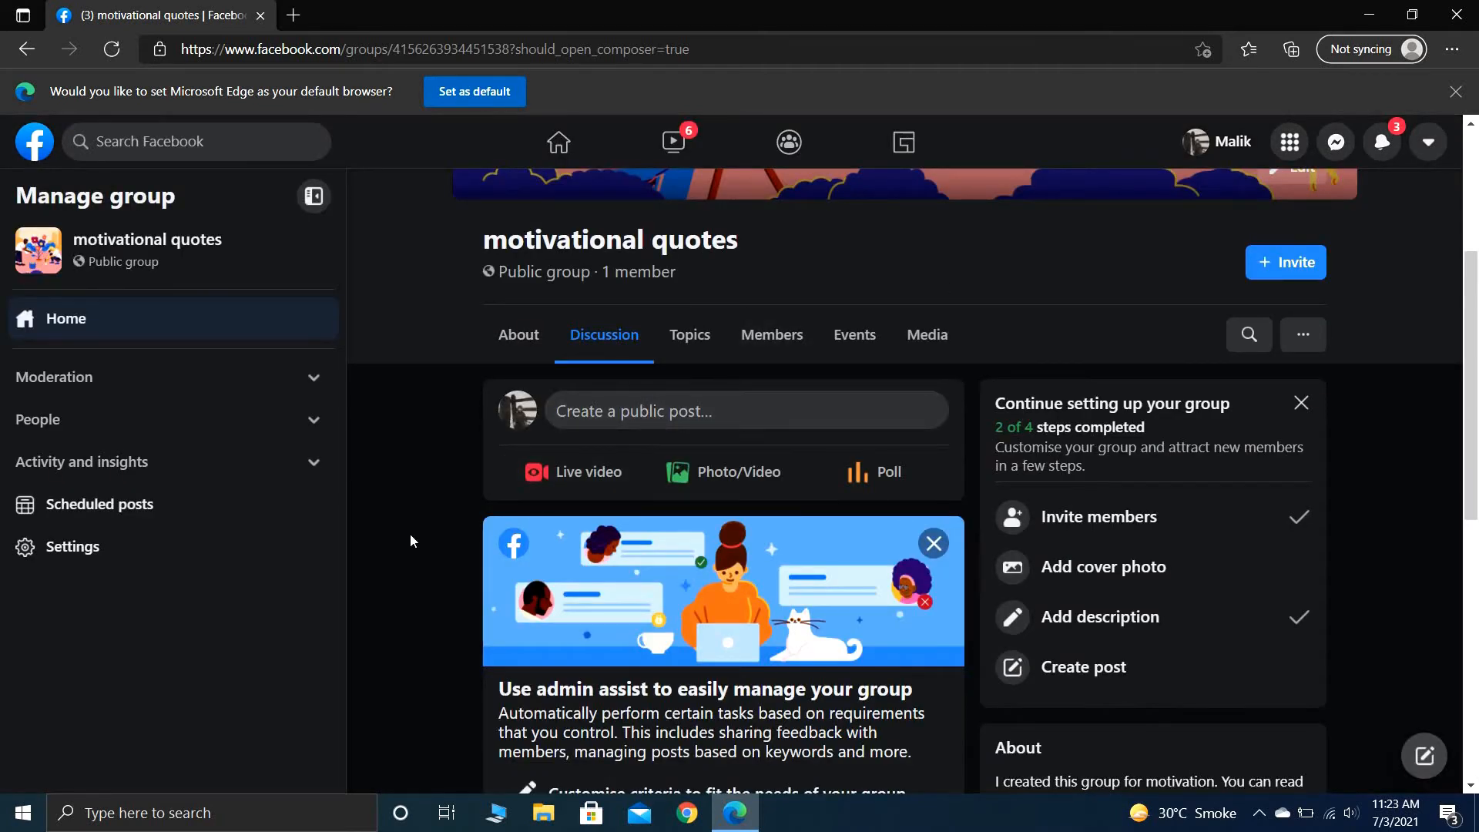
scroll(411, 535, "down", 3)
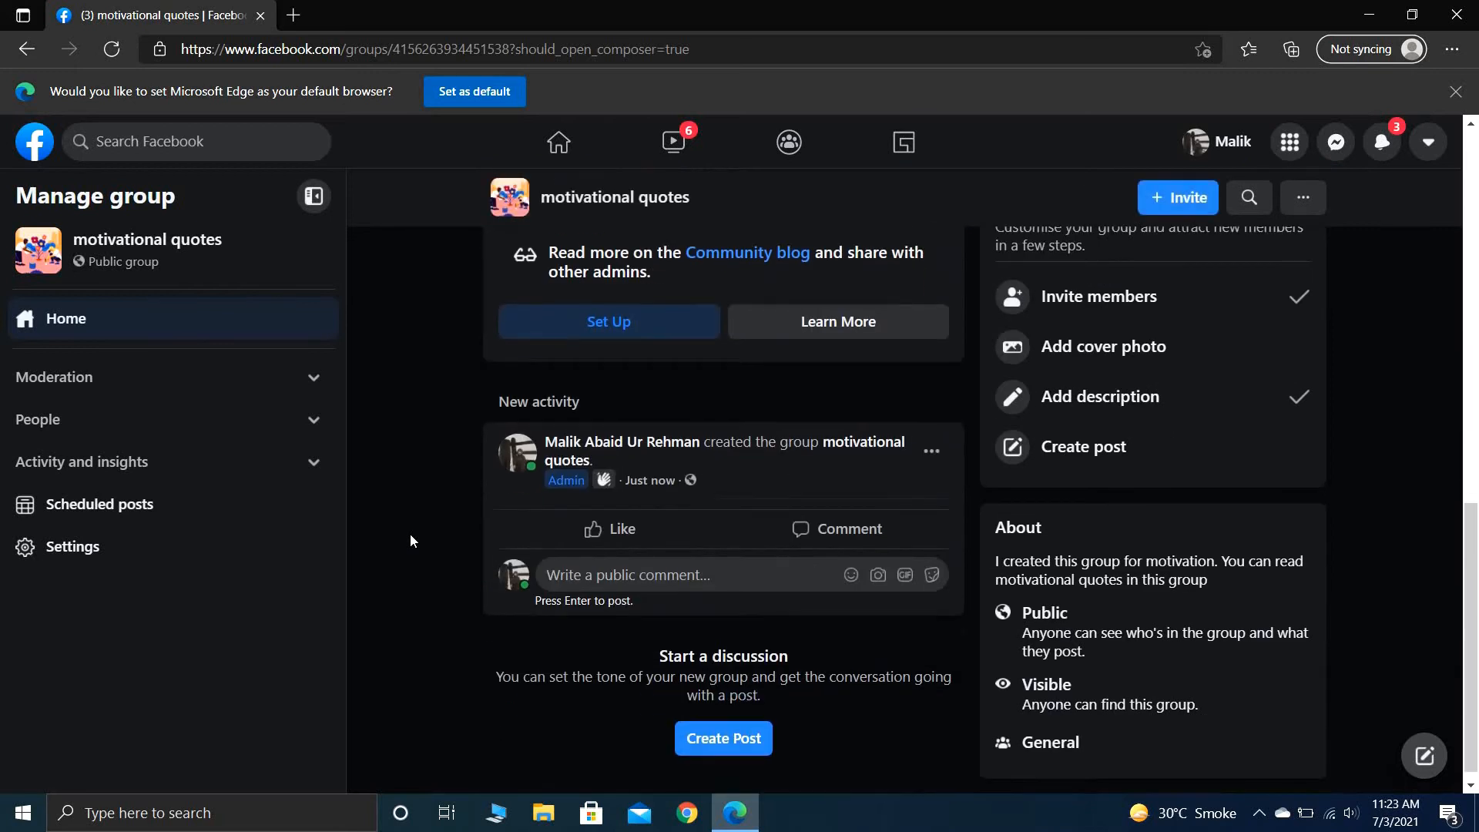
scroll(411, 541, "down", 1)
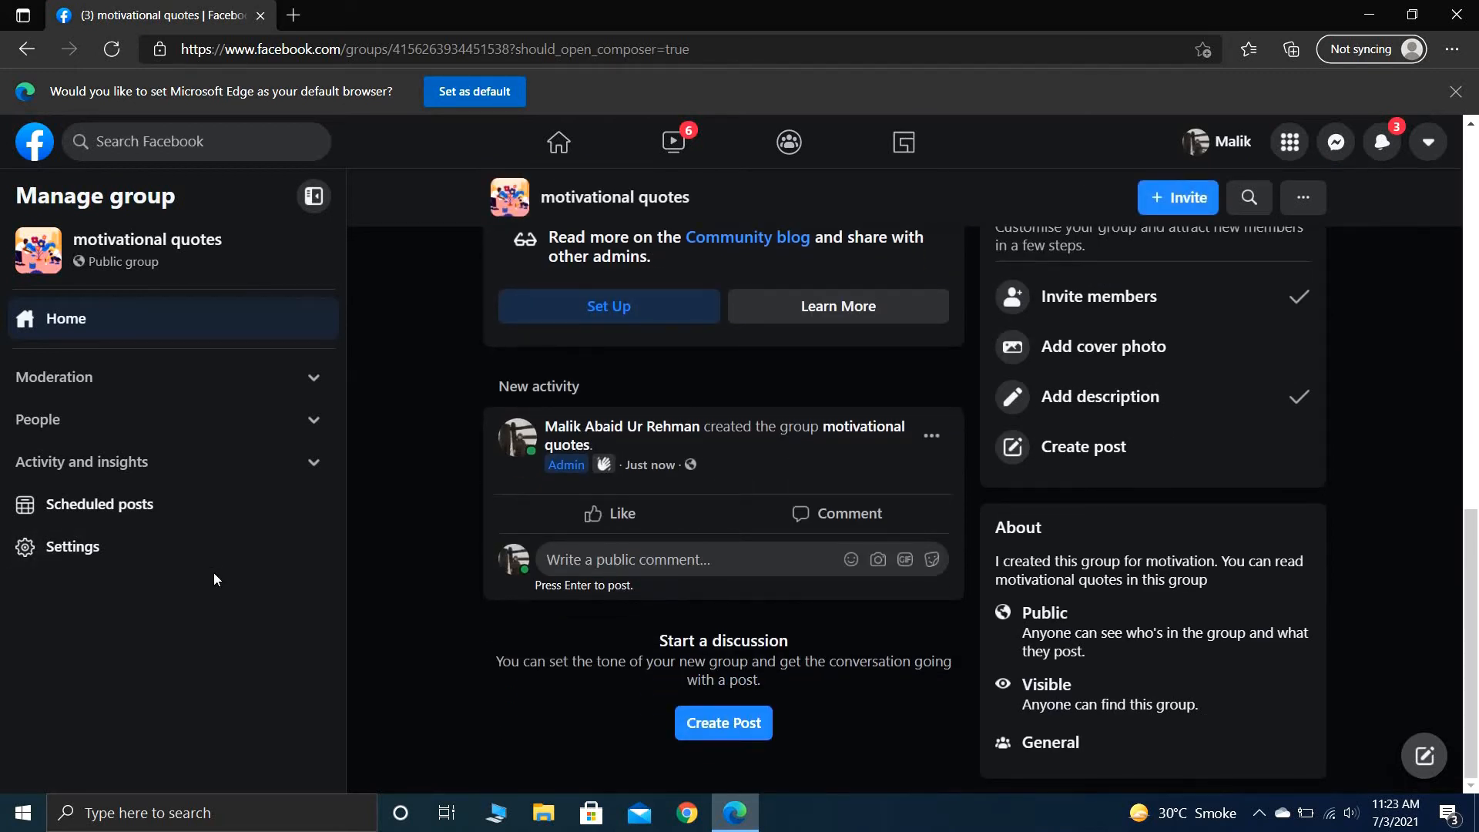
- Review the group's name and description in the group settings, leaving the editor without changes
left_click(172, 561)
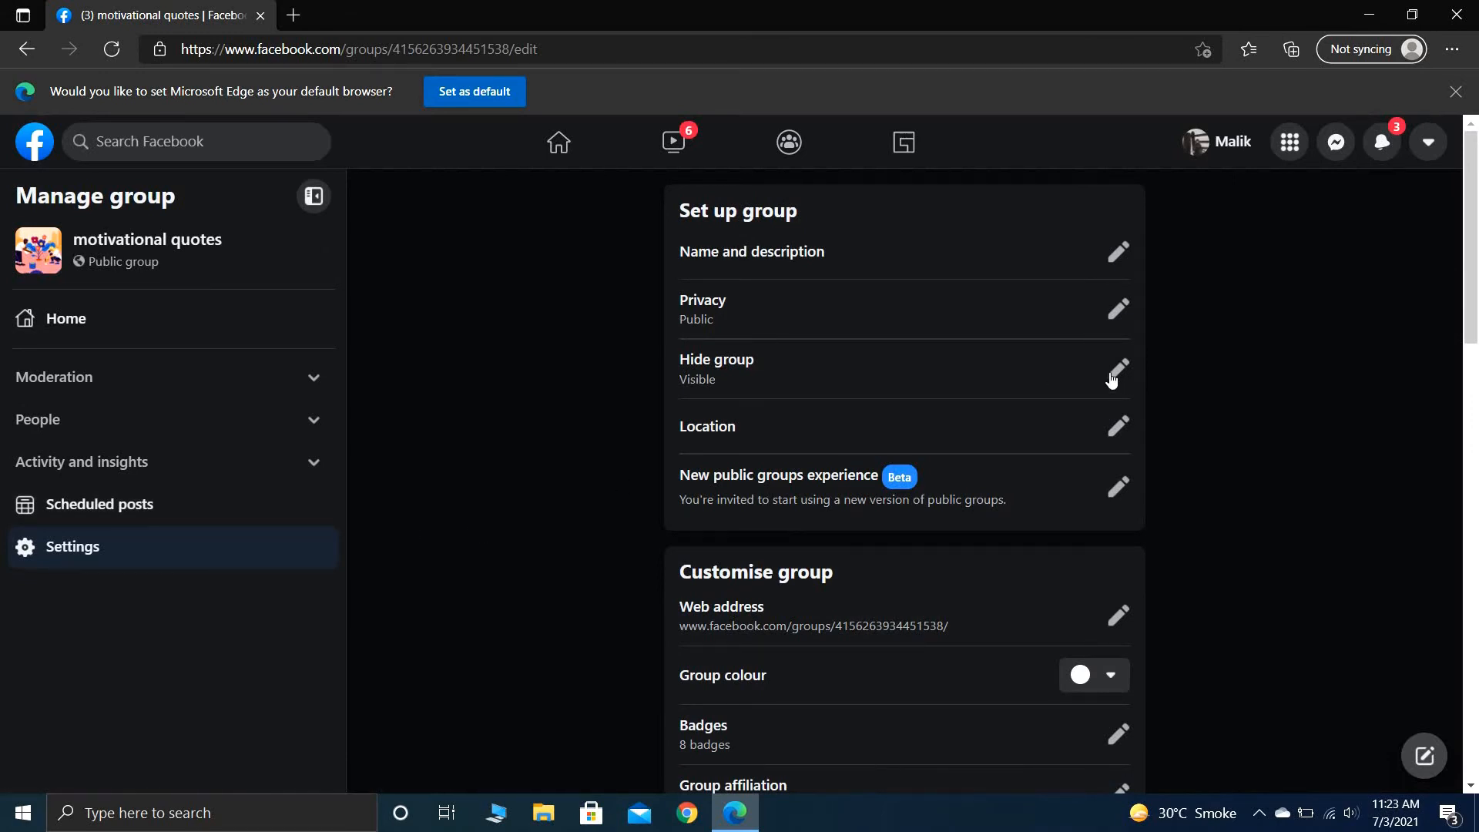
left_click(1117, 253)
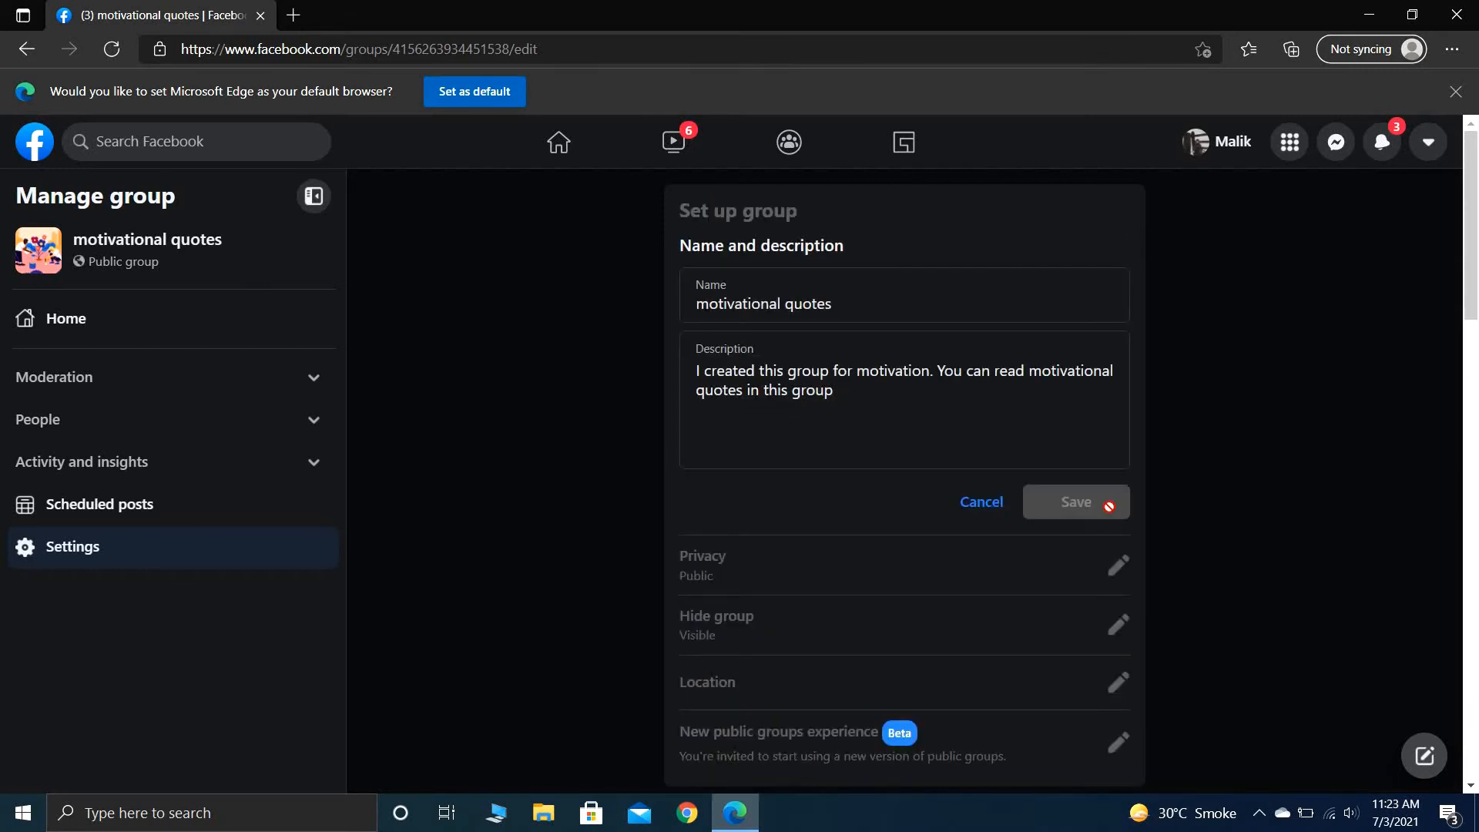
left_click(994, 512)
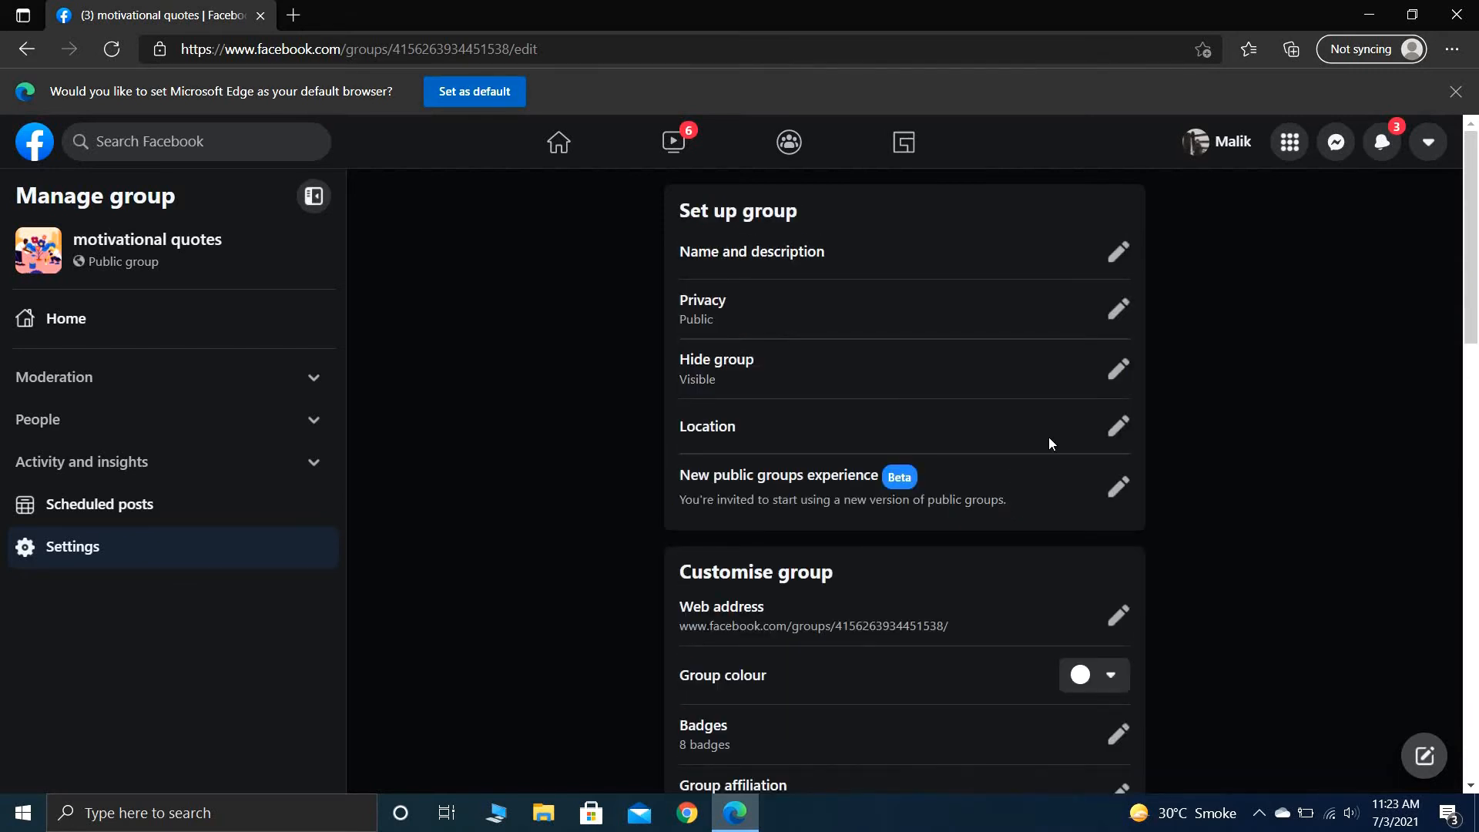
- Set the group's location to the country Pakistan in the group settings and save it
left_click(1117, 424)
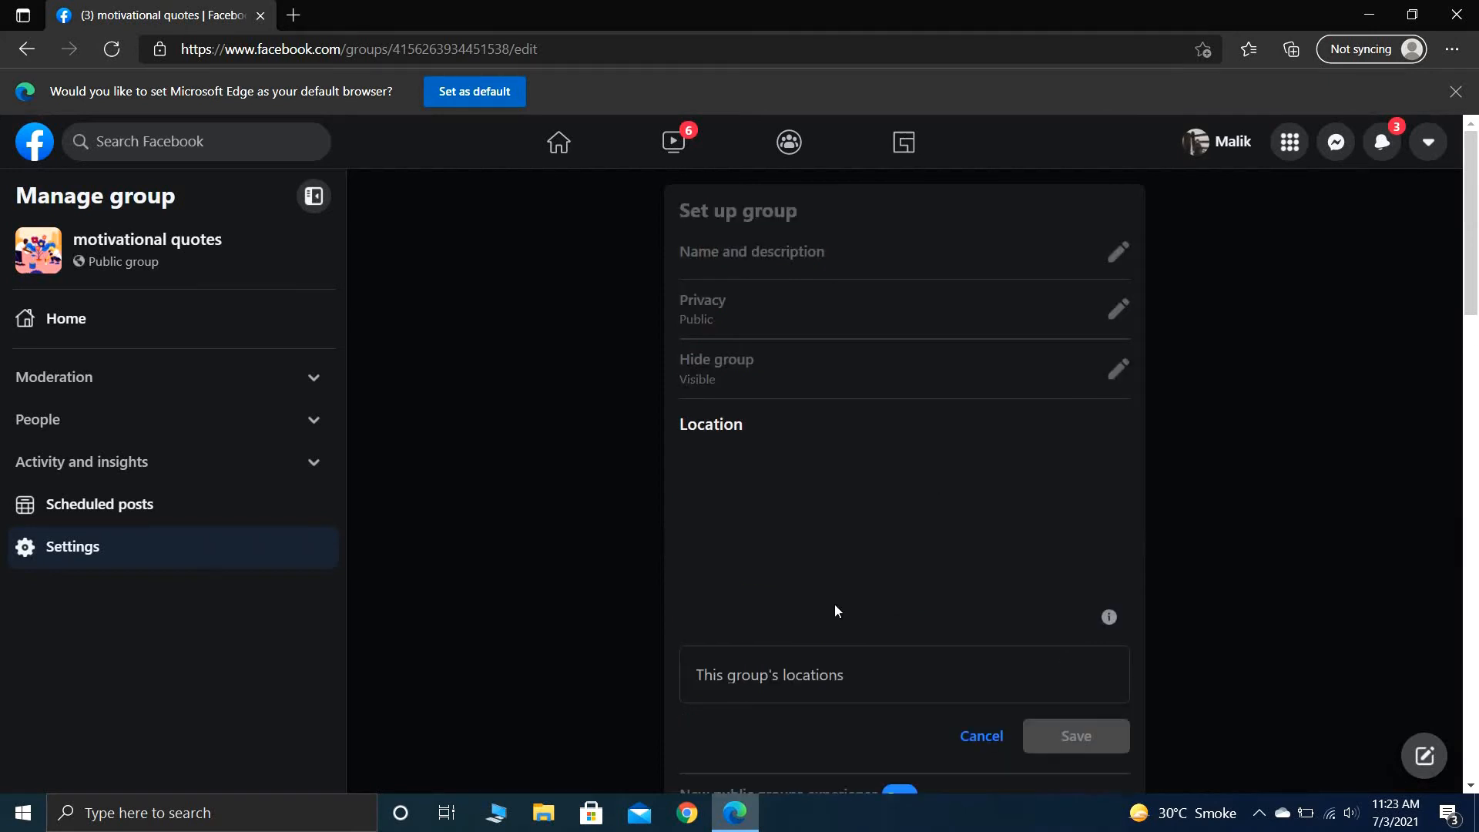
left_click(890, 651)
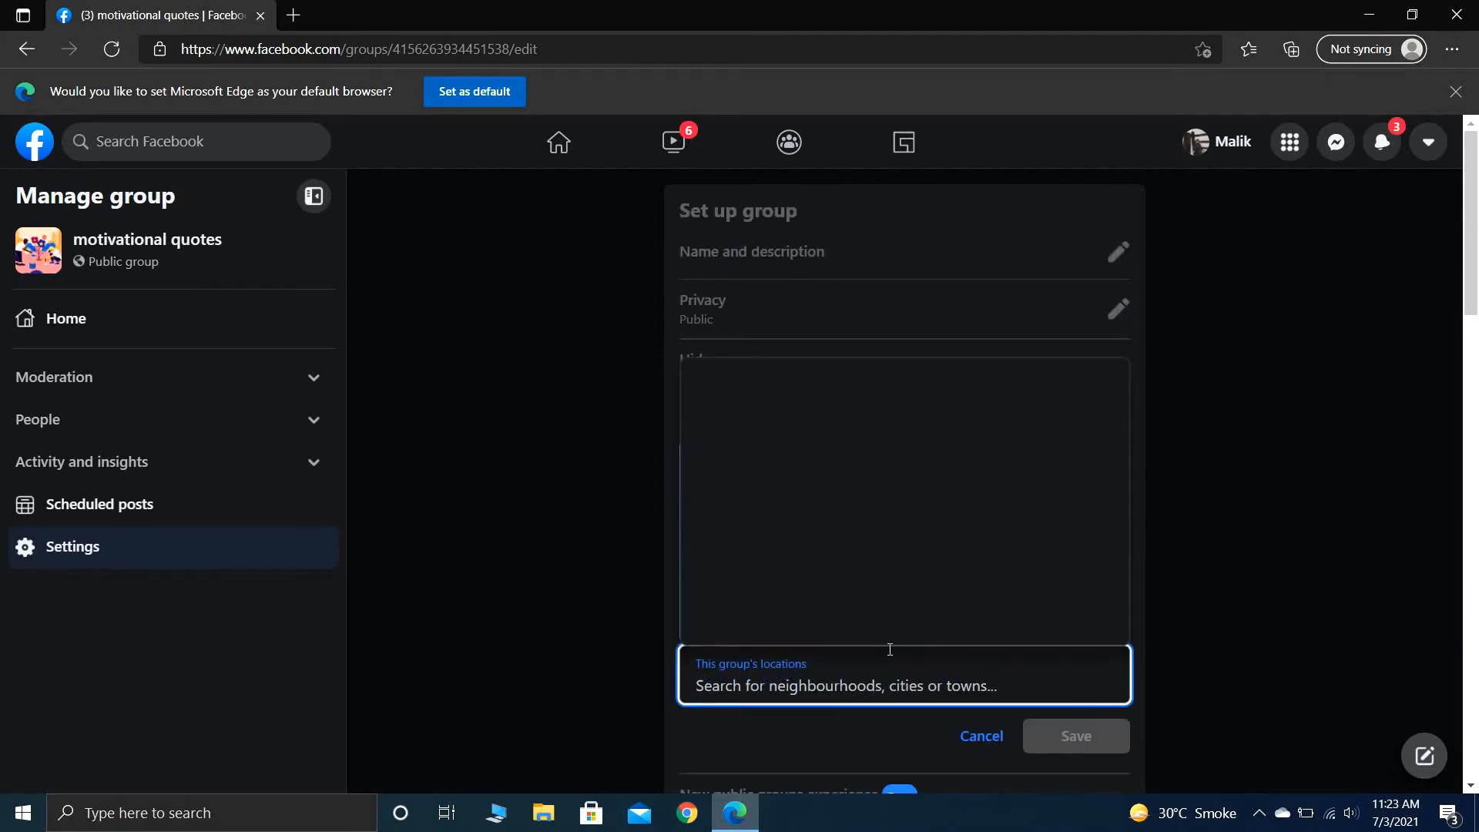
type("globa")
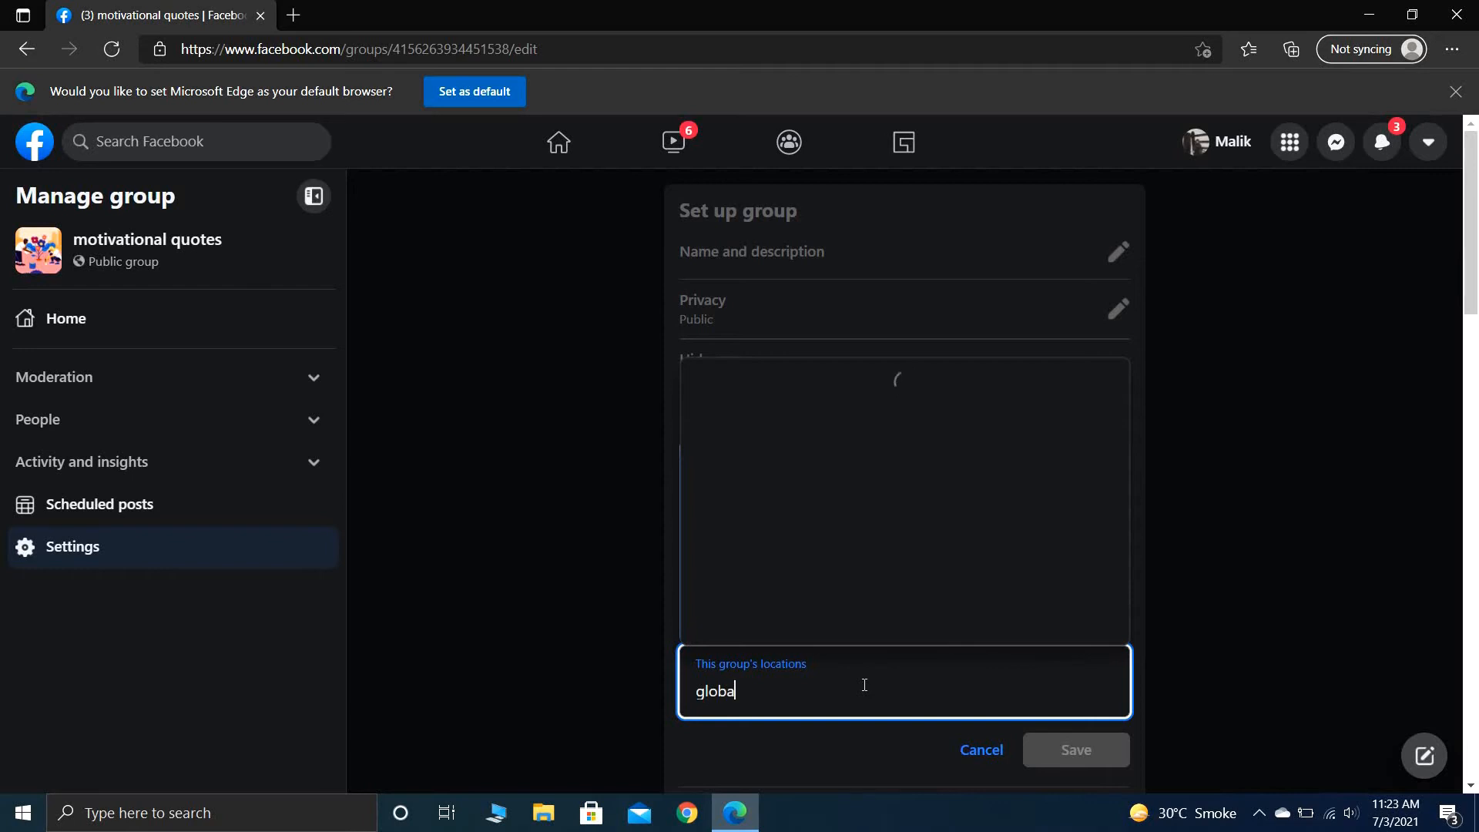
type("l")
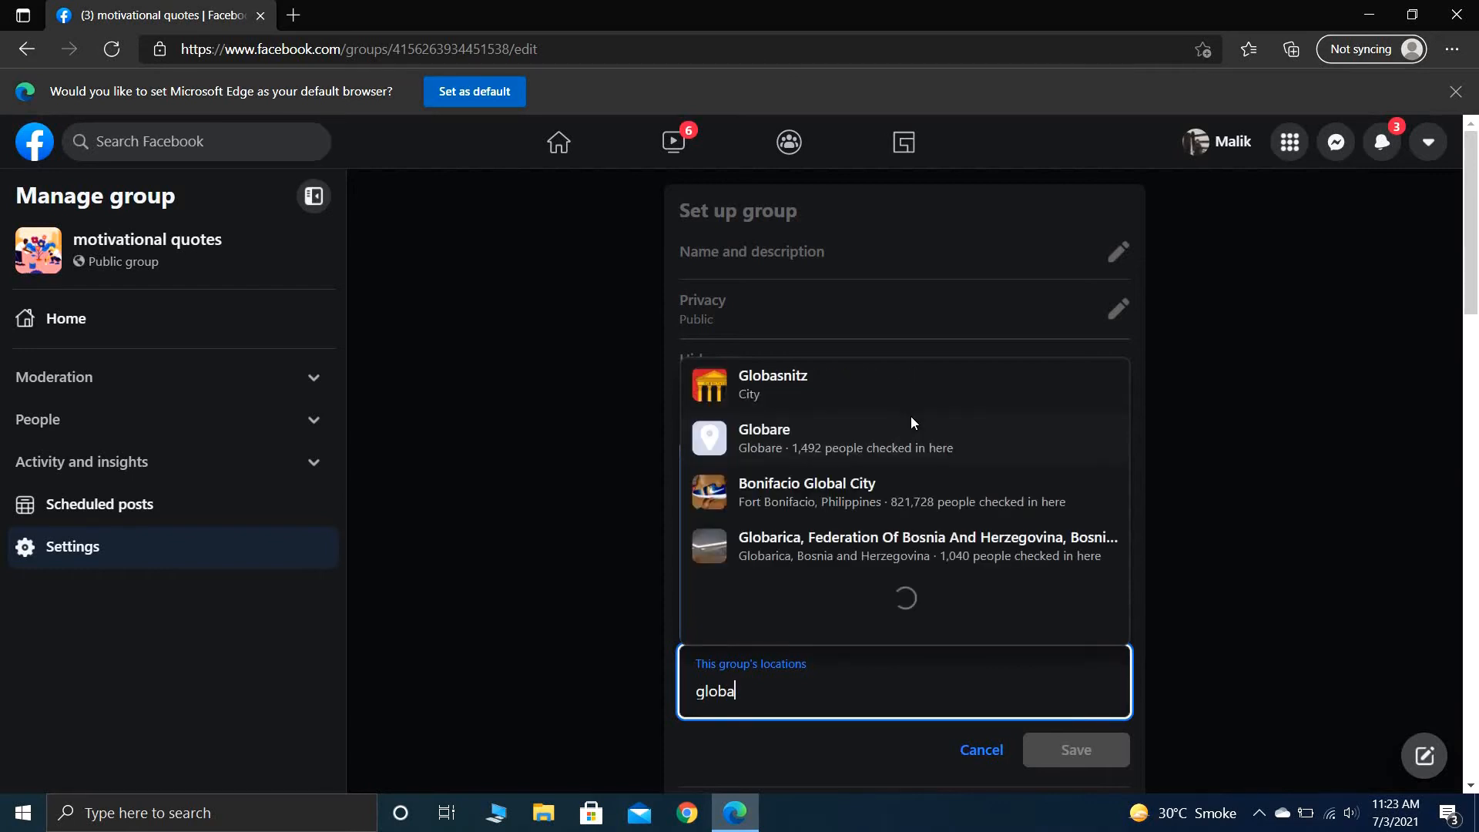
key("BackSpace")
key("BackSpace")
key("BackSpace")
key("BackSpace")
key("BackSpace")
key("BackSpace")
type("pakista")
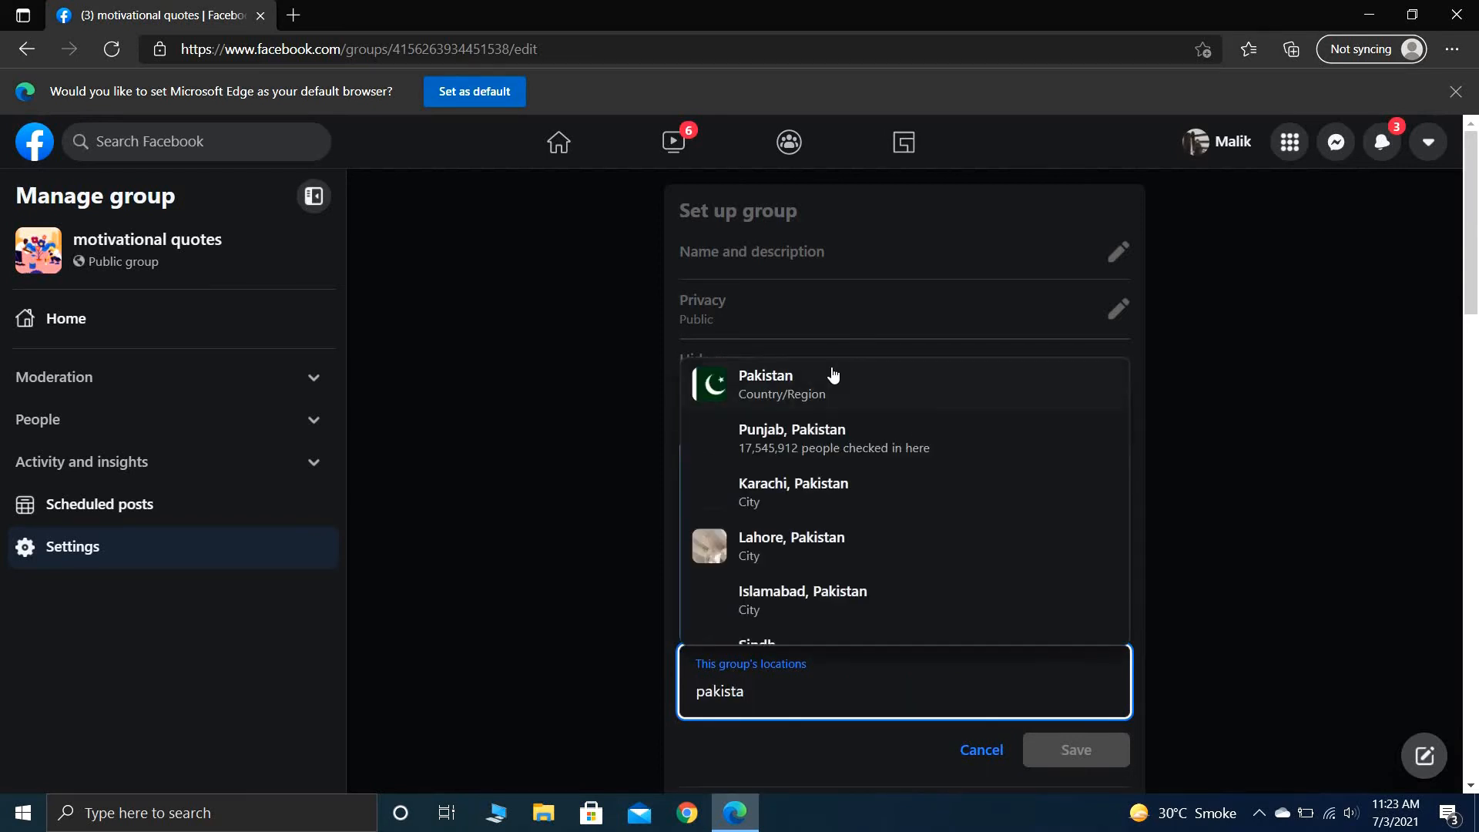
left_click(832, 377)
left_click(1254, 638)
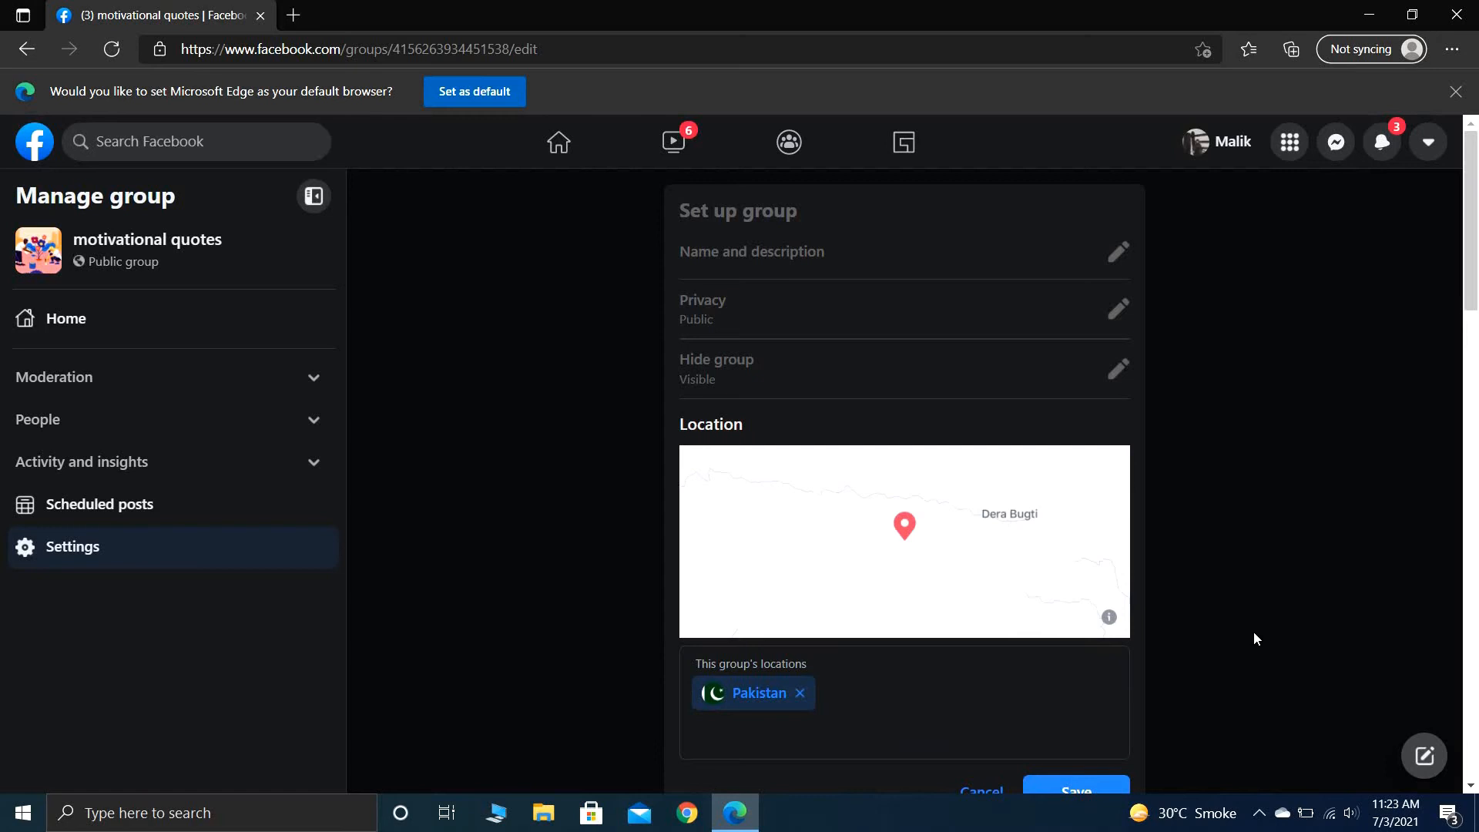
scroll(1254, 638, "down", 5)
left_click(1072, 473)
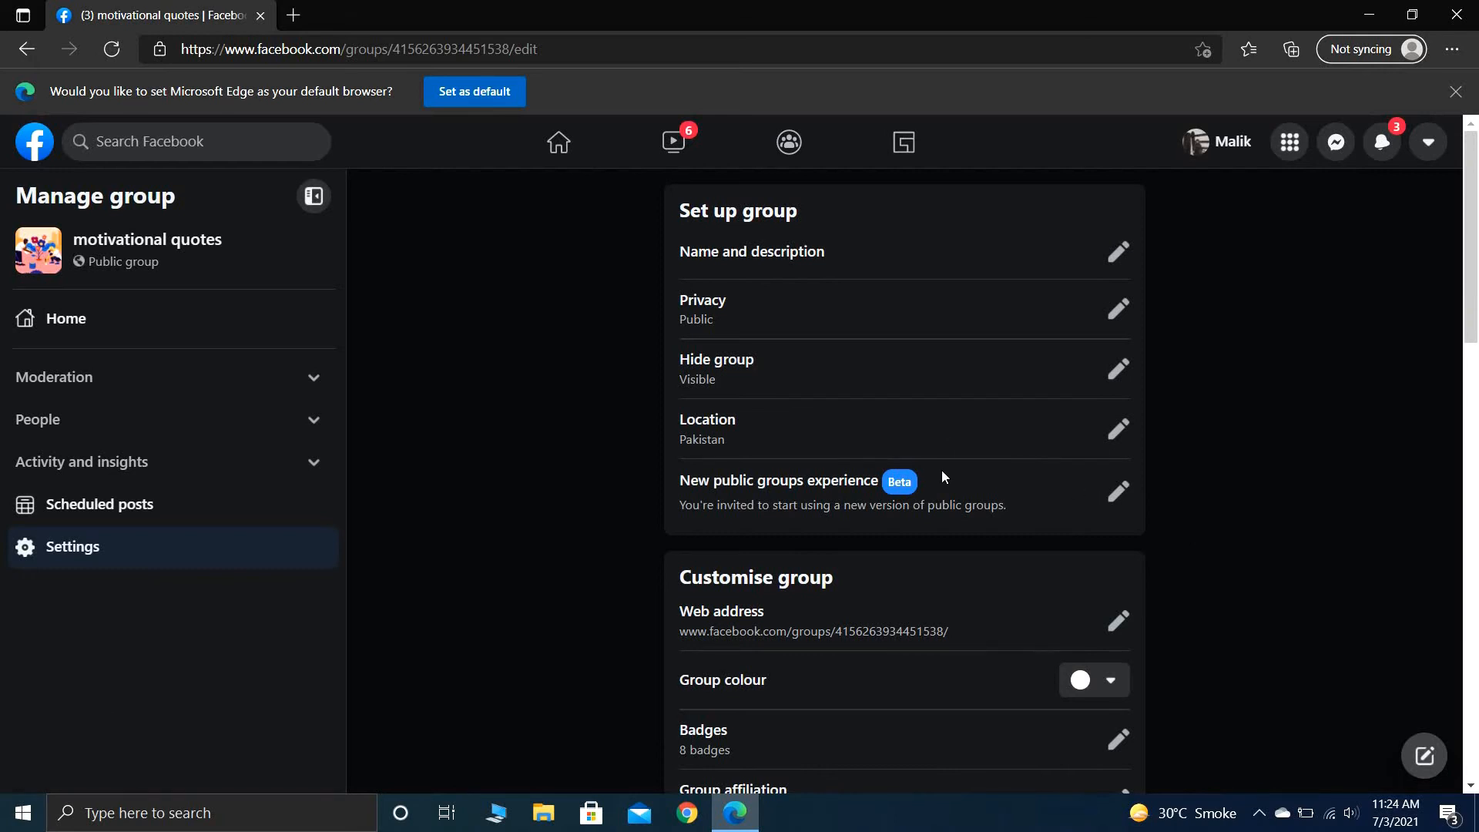
- Read through the new public groups experience changes from the group settings and exit without setting it up
left_click(1110, 500)
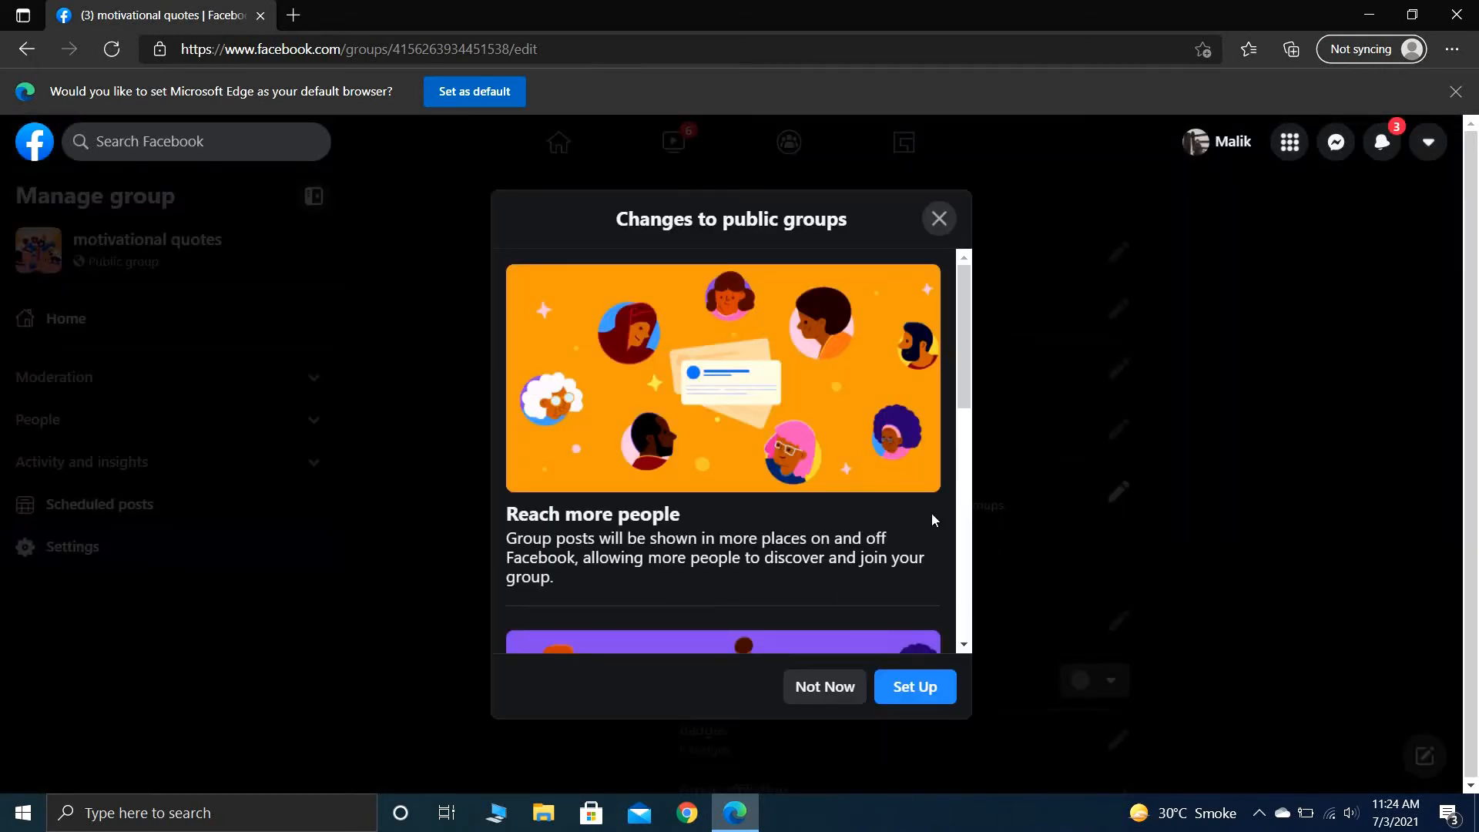
left_click(966, 646)
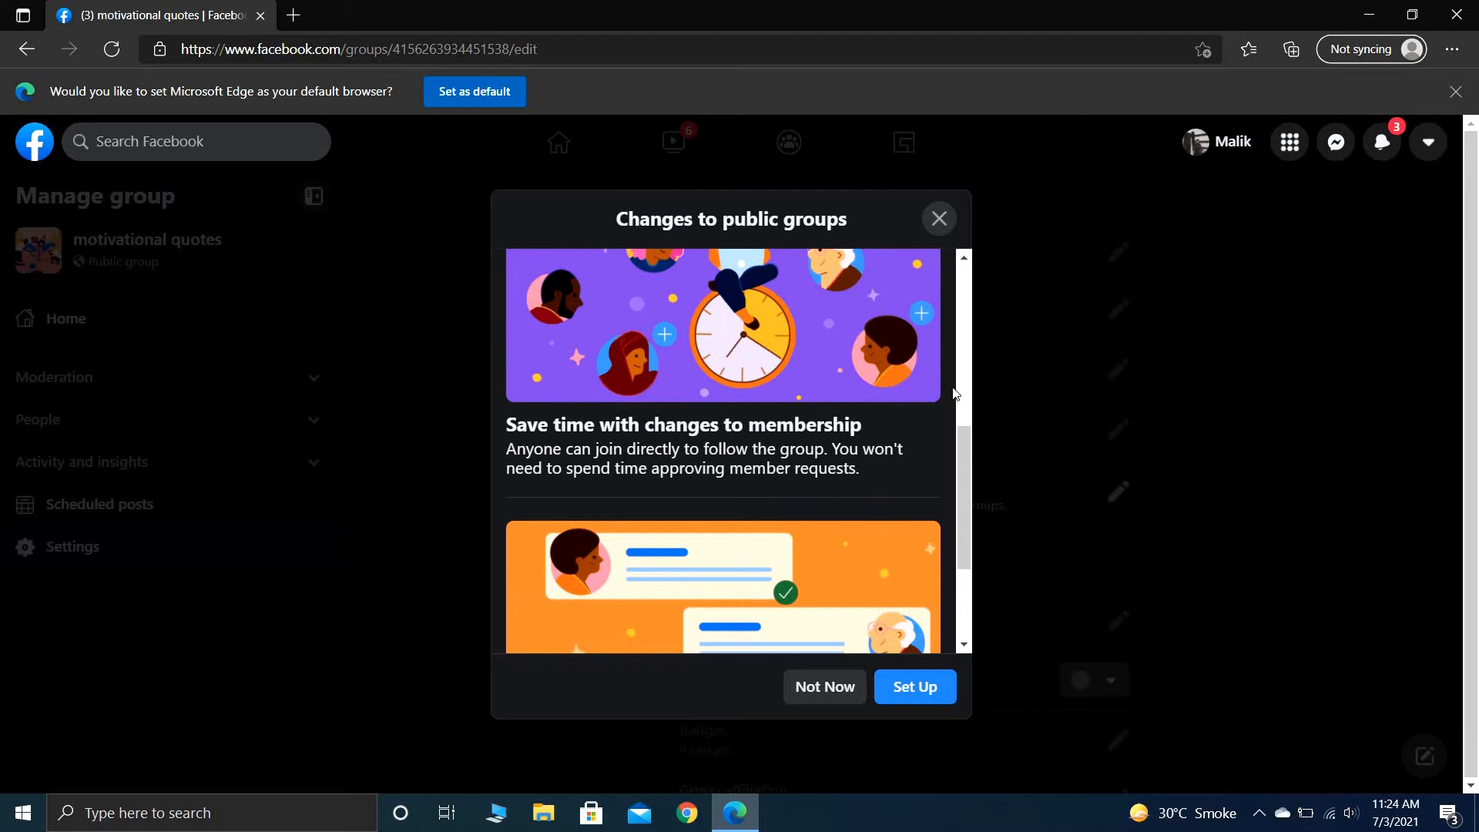
left_click(966, 262)
left_click(967, 261)
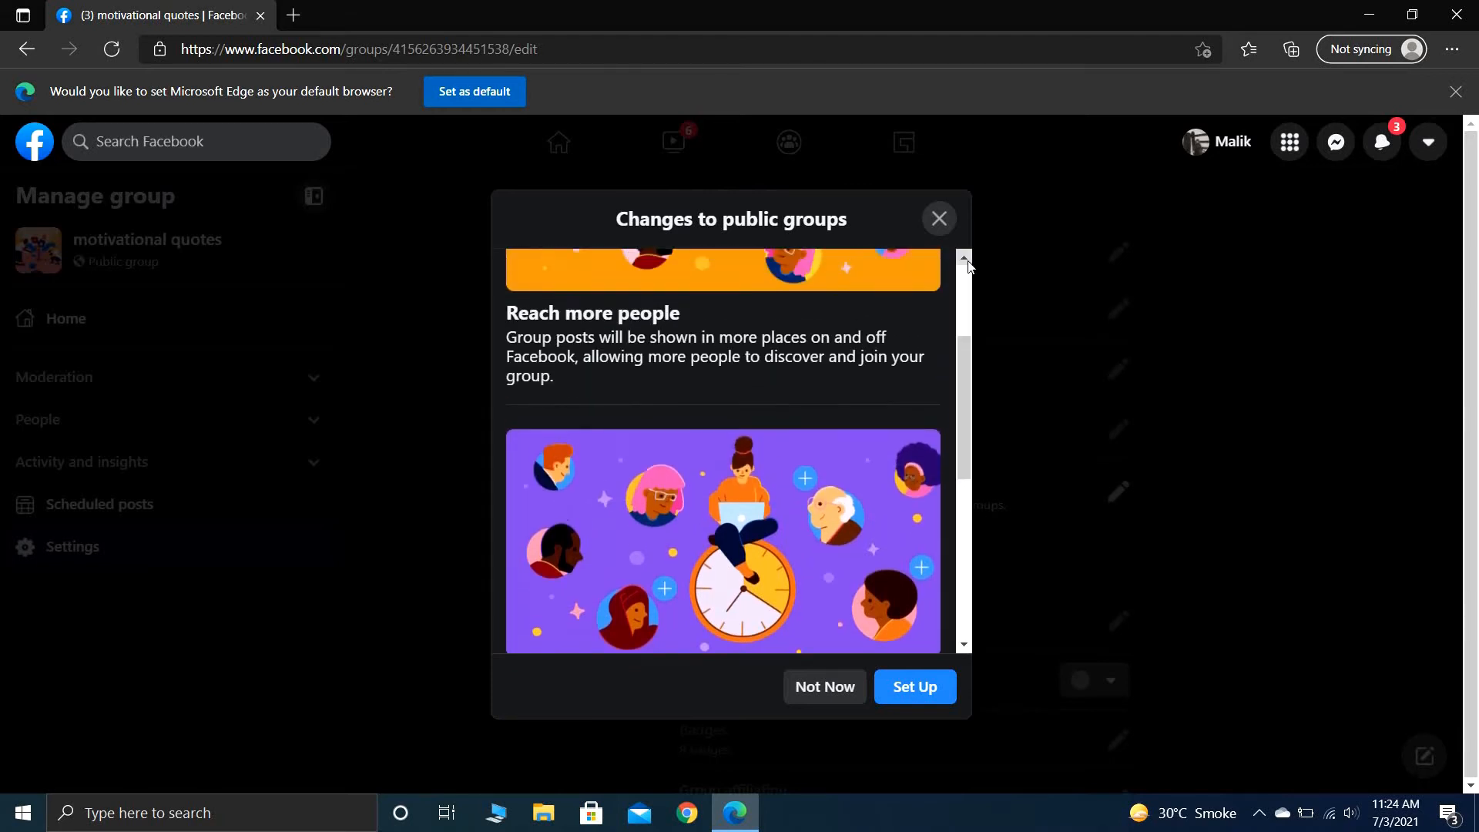
left_click(967, 262)
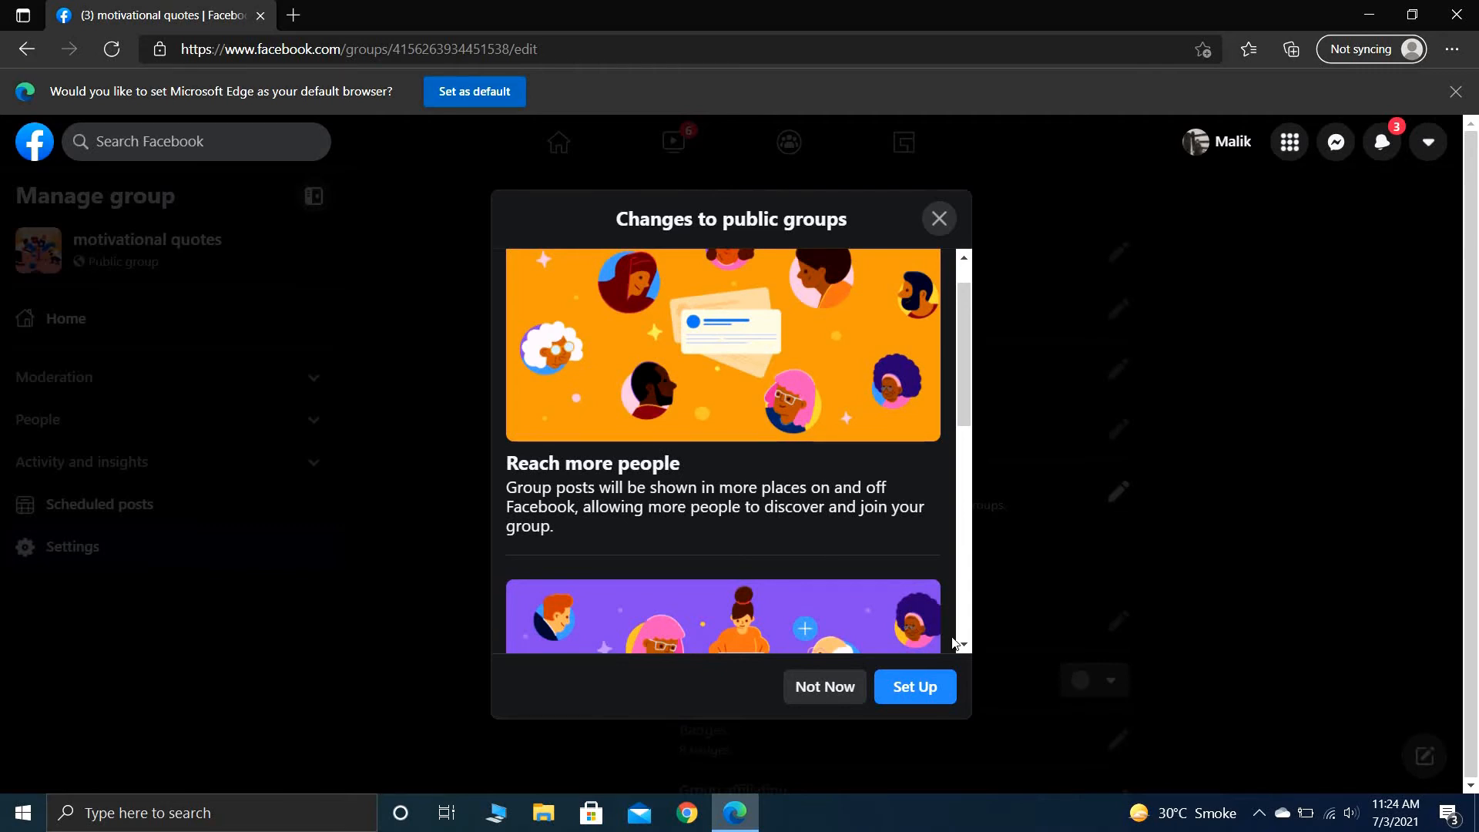
left_click(963, 644)
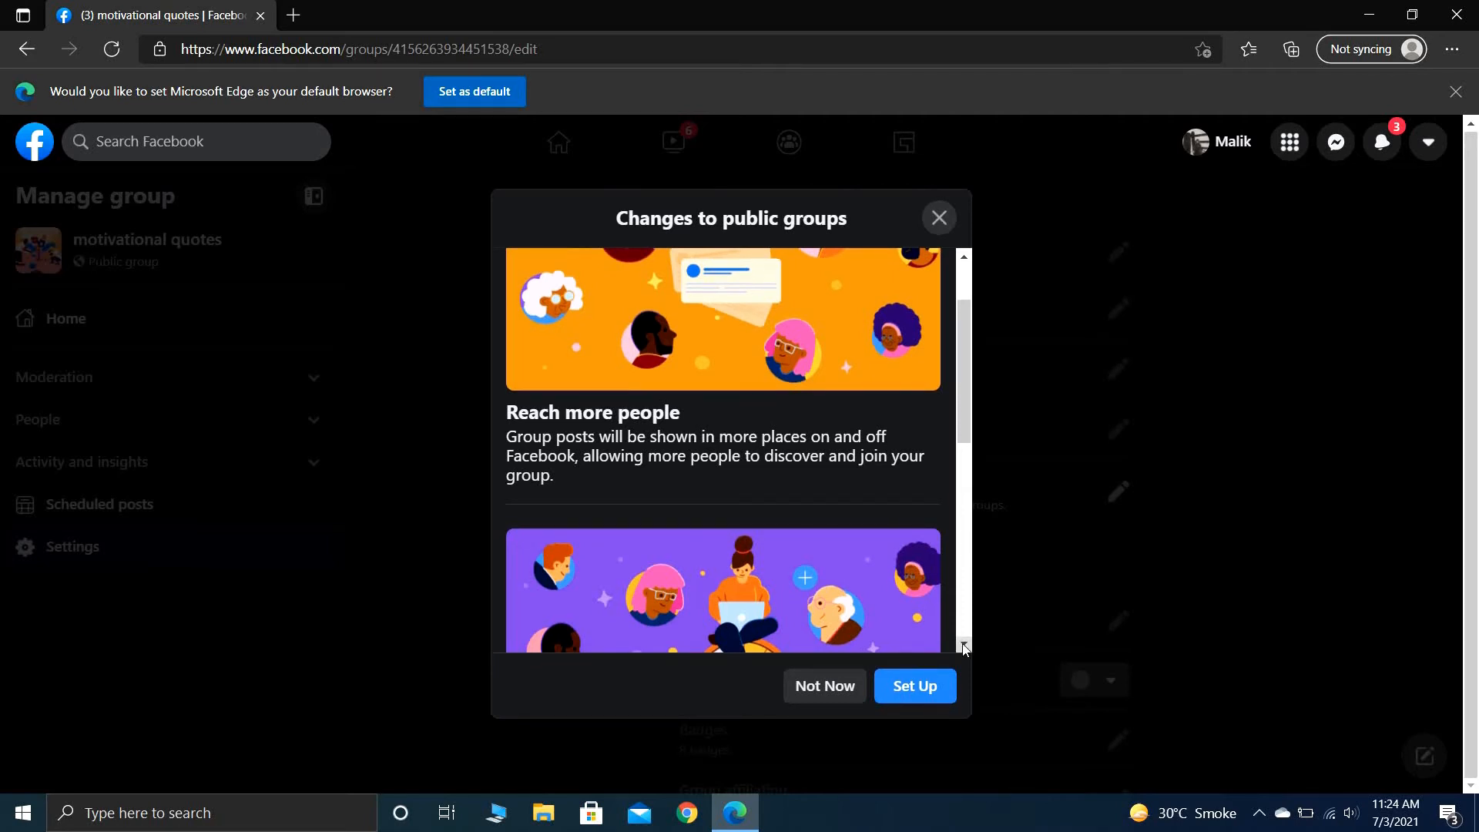
left_click(963, 644)
left_click(965, 645)
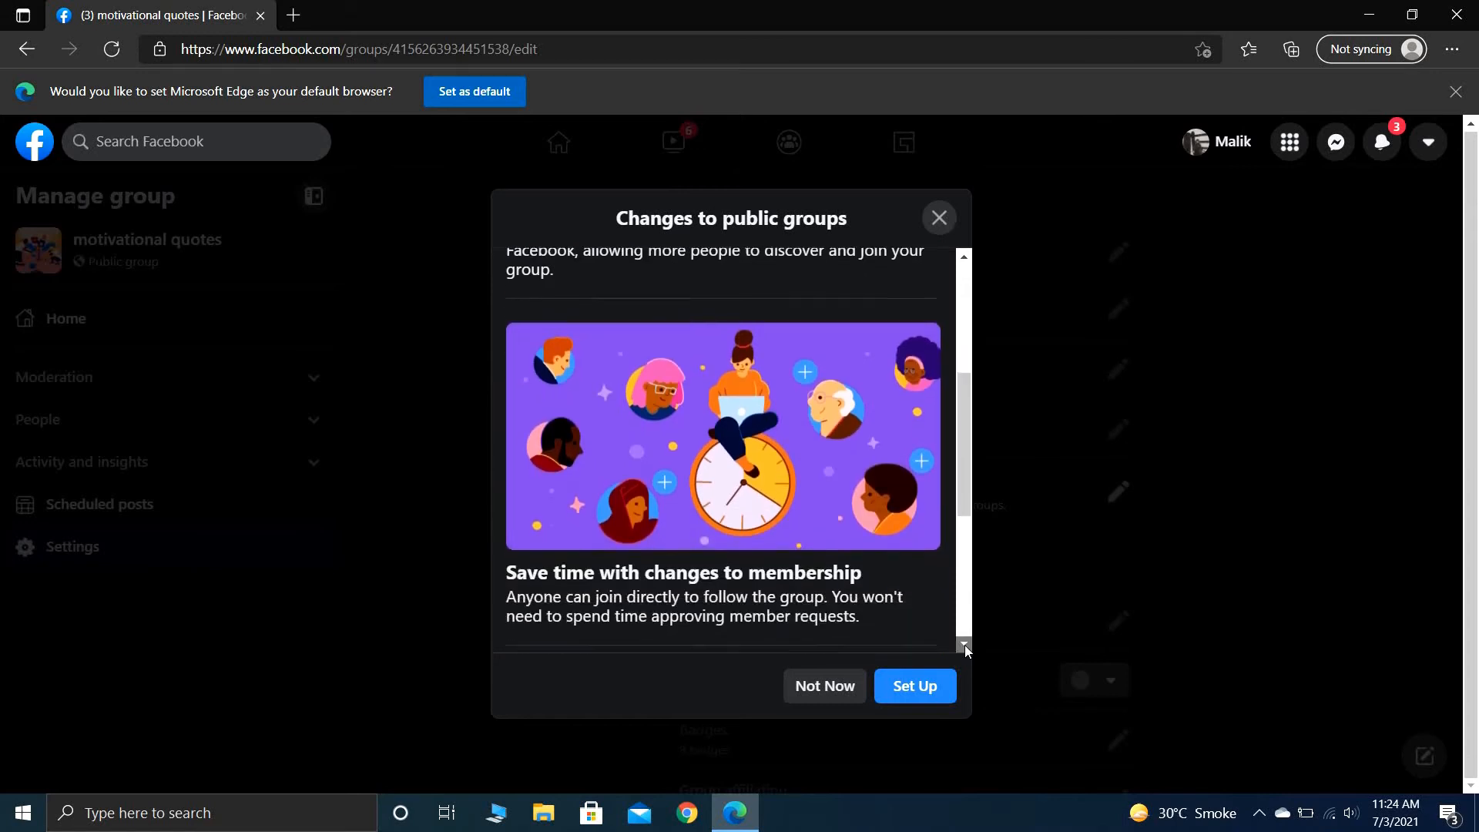
left_click(964, 645)
left_click(964, 646)
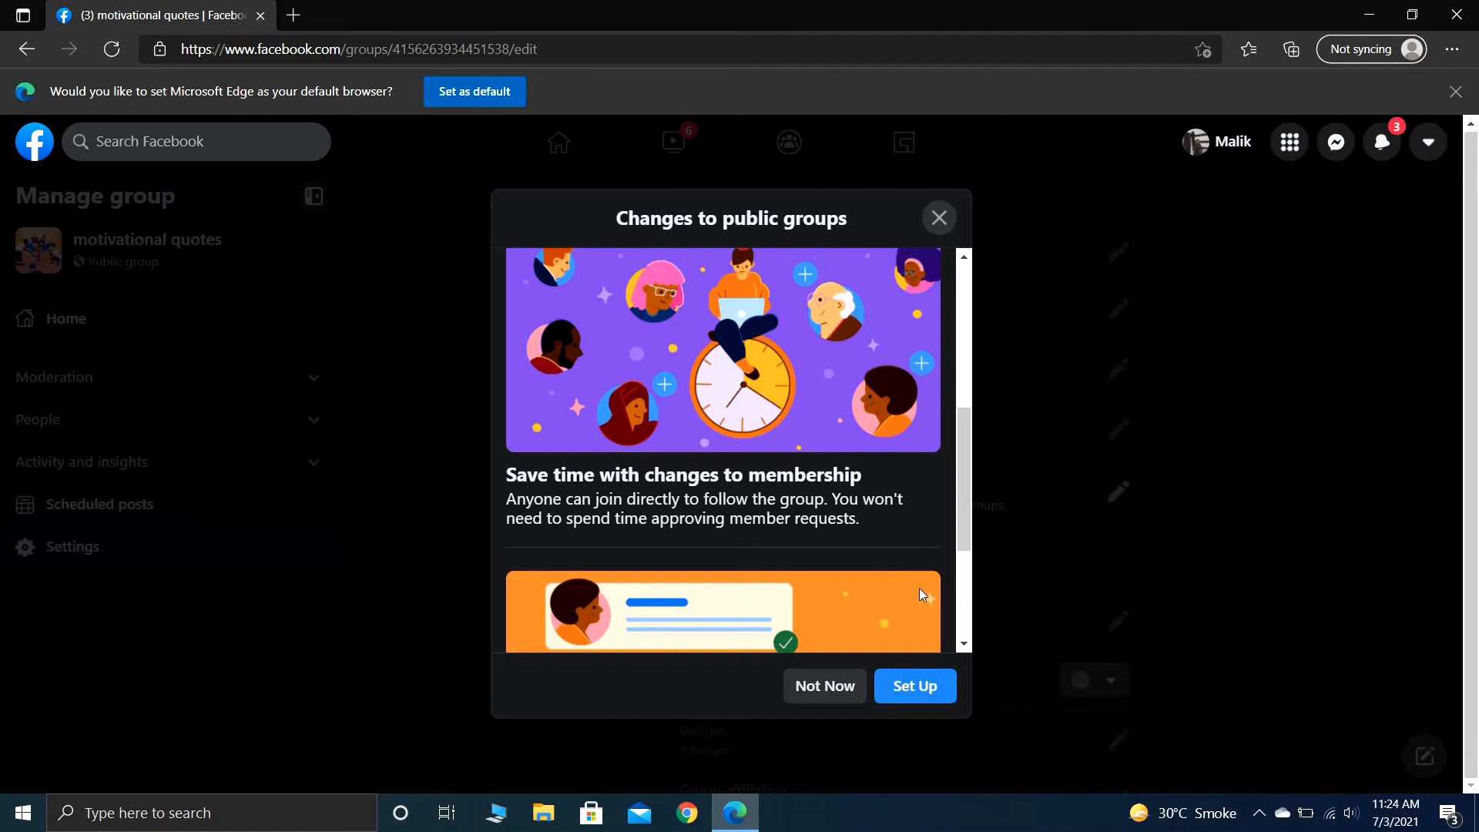
left_click(965, 644)
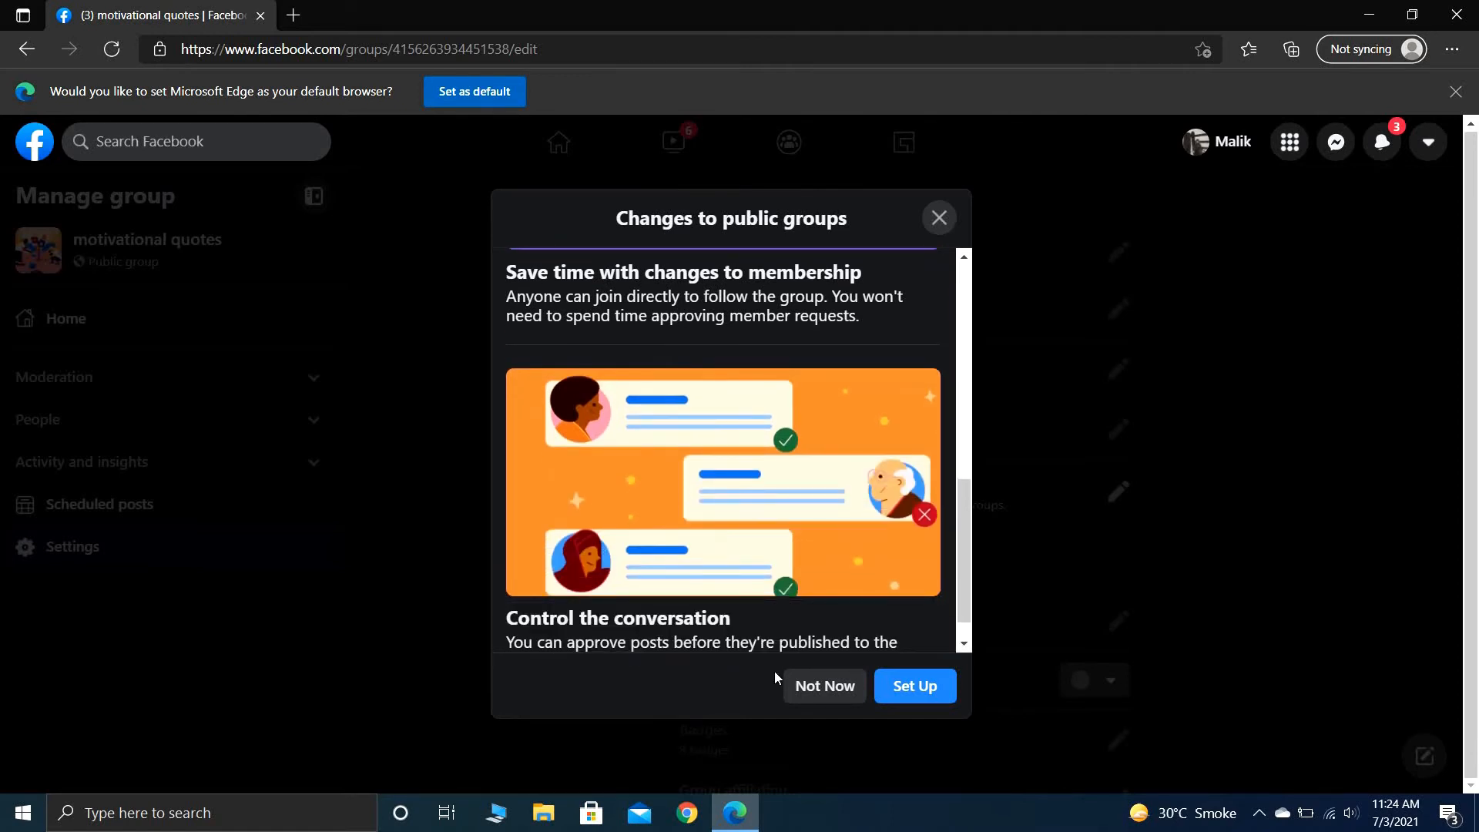
left_click(804, 686)
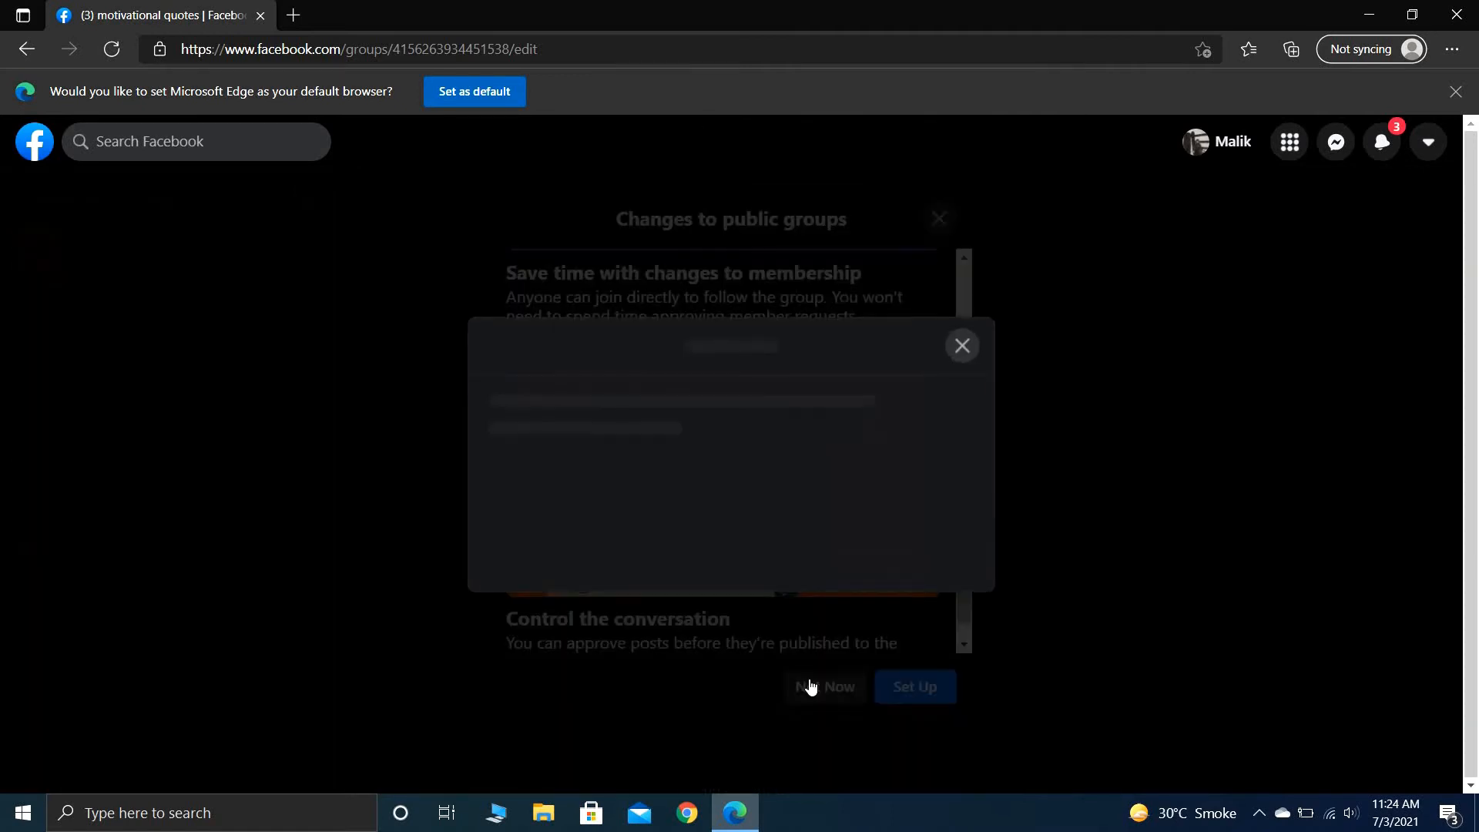
left_click(963, 346)
left_click(939, 219)
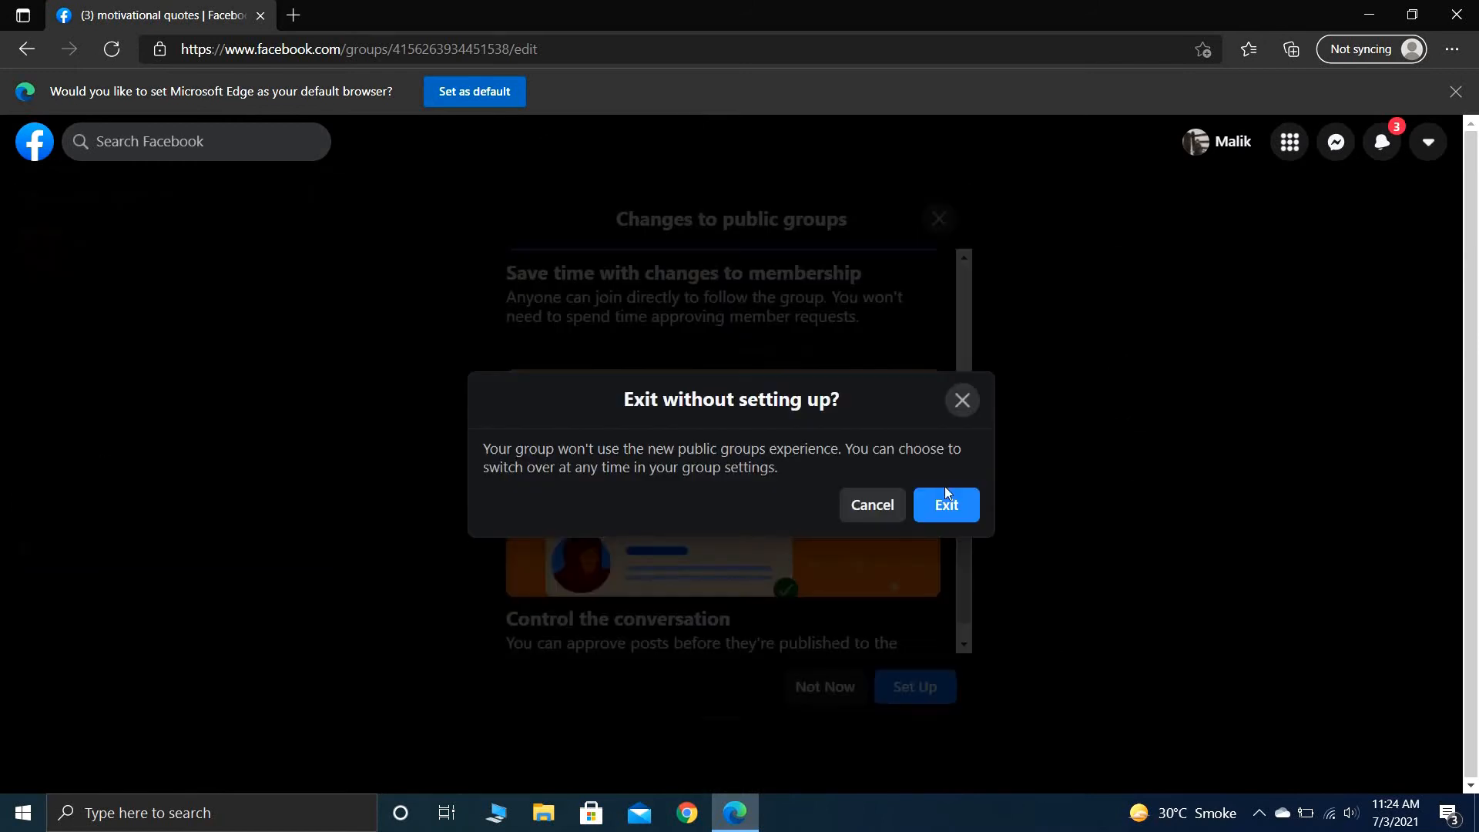
left_click(932, 505)
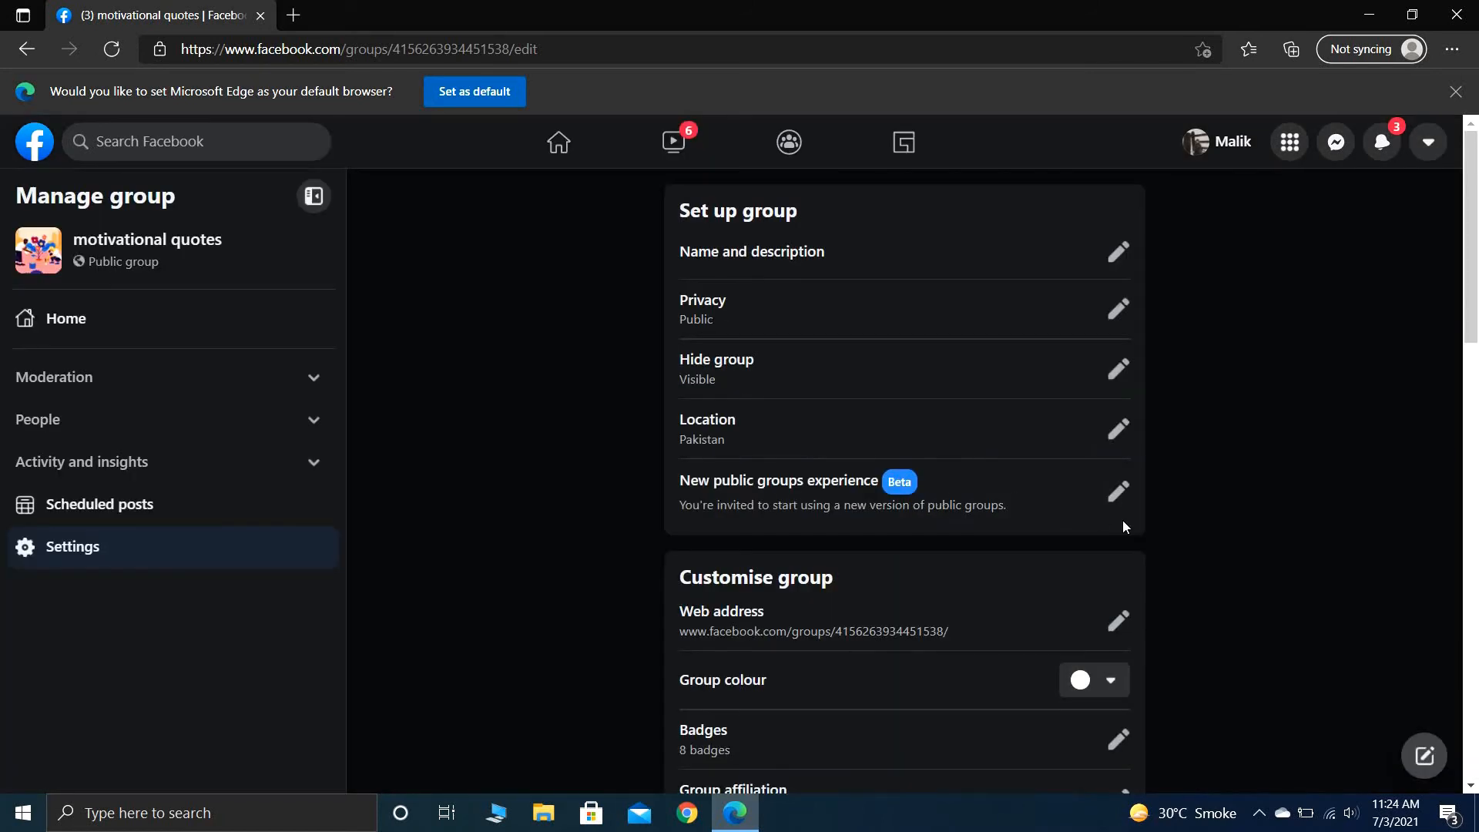
- Try light blue as the group colour, switch the choice back to white, and leave the colour choices without saving
scroll(1222, 533, "down", 3)
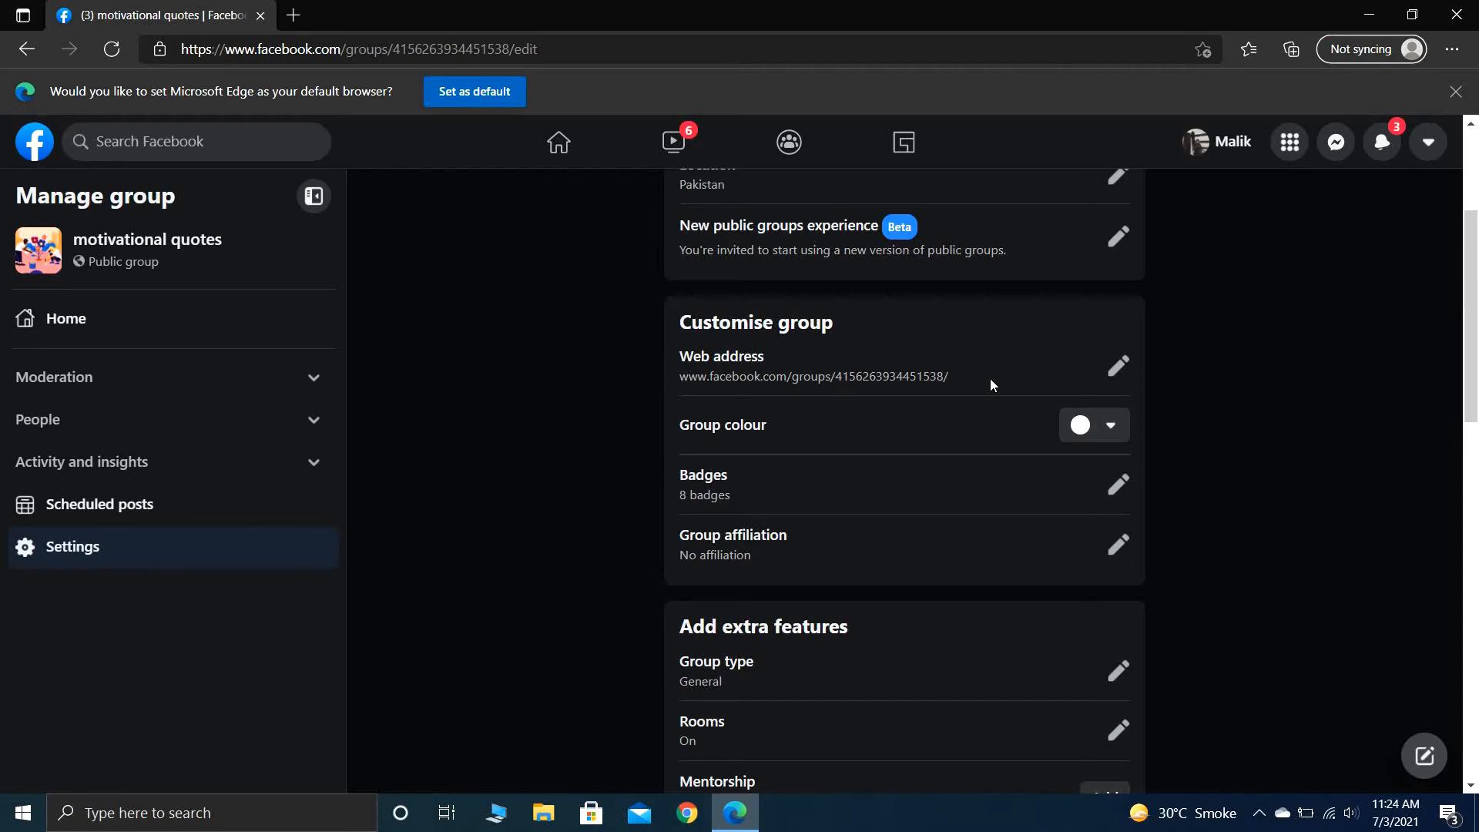
left_click(1094, 434)
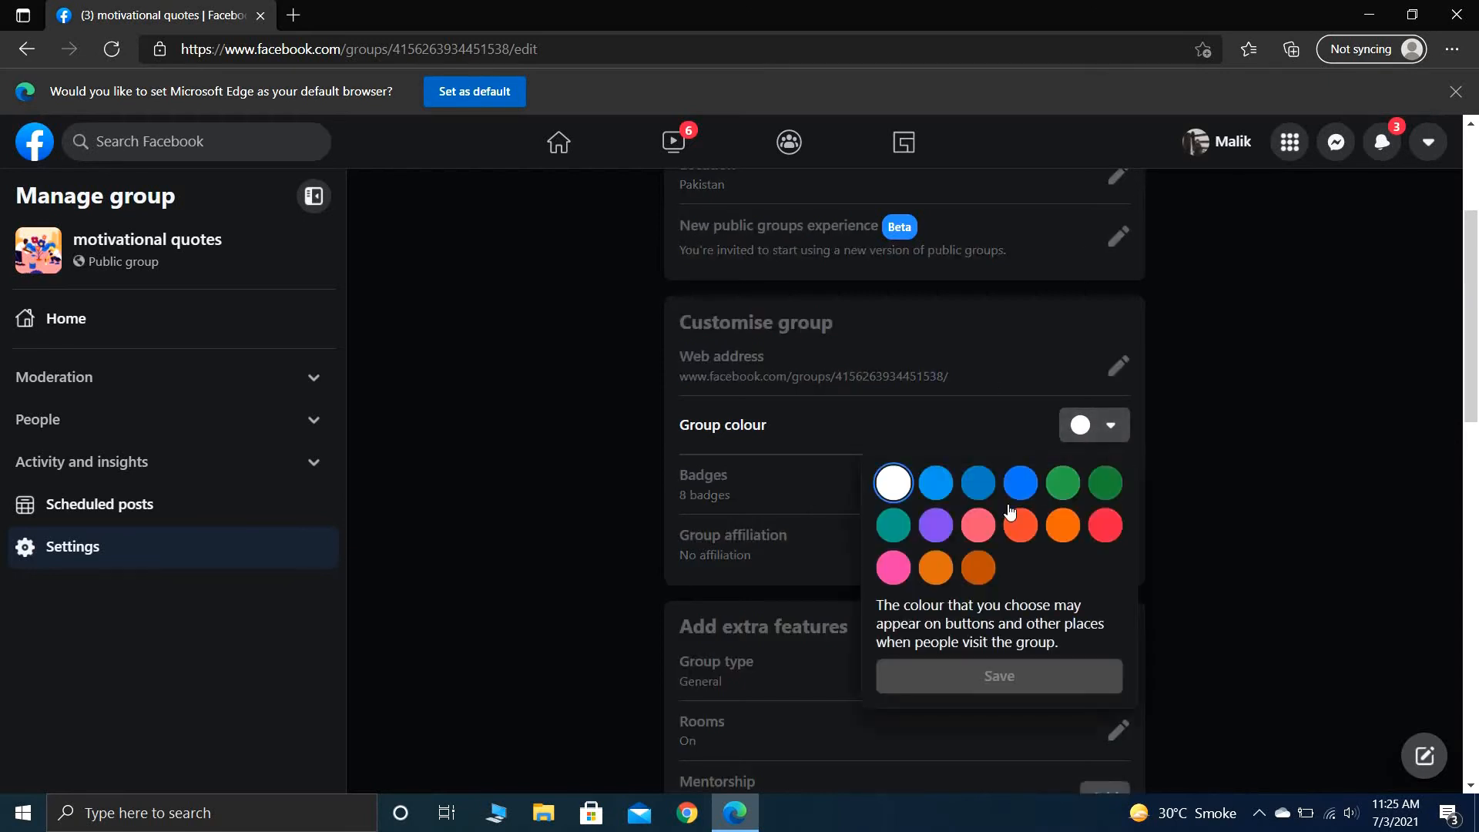
left_click(936, 490)
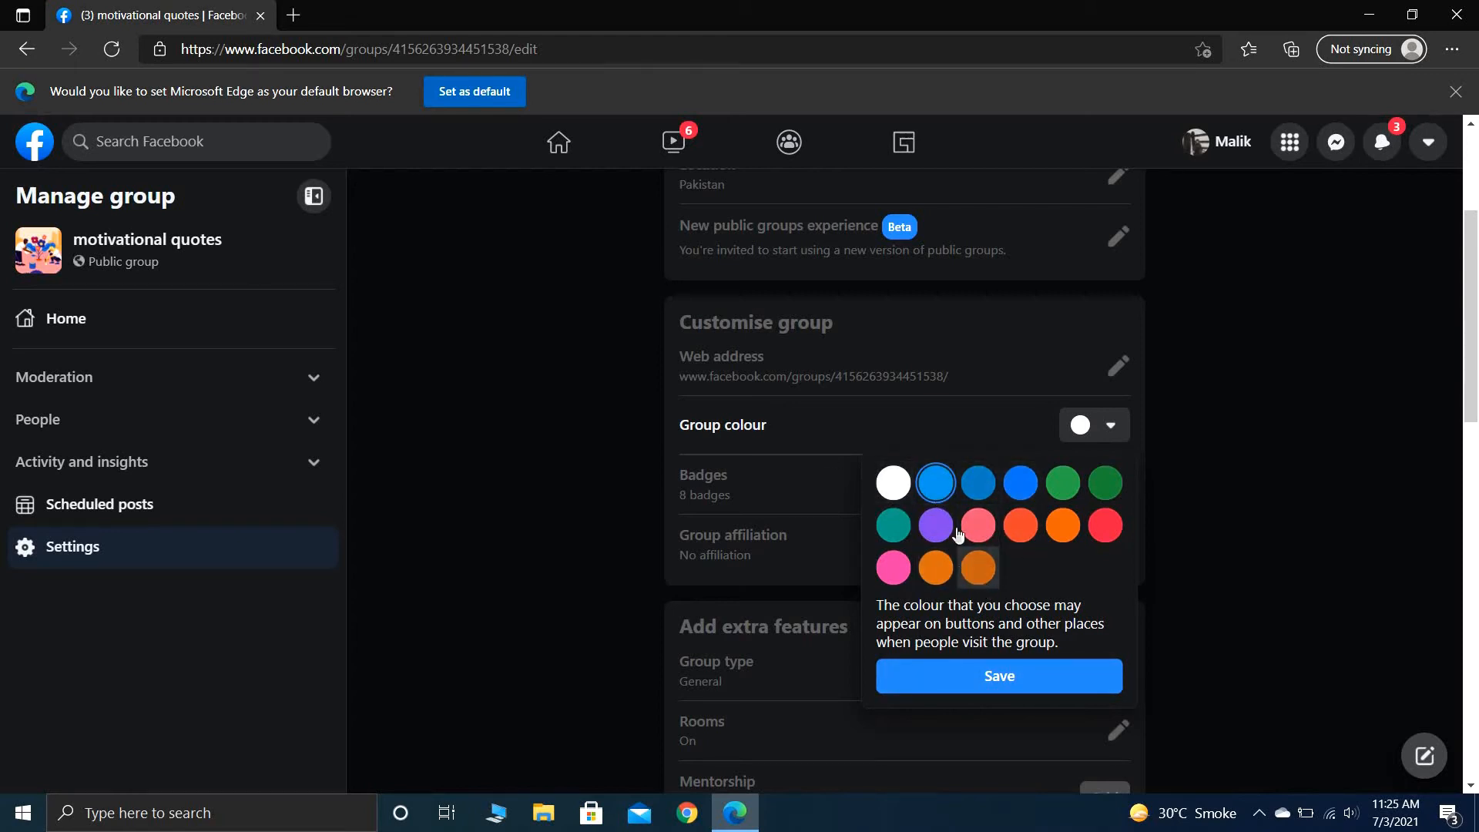
left_click(895, 483)
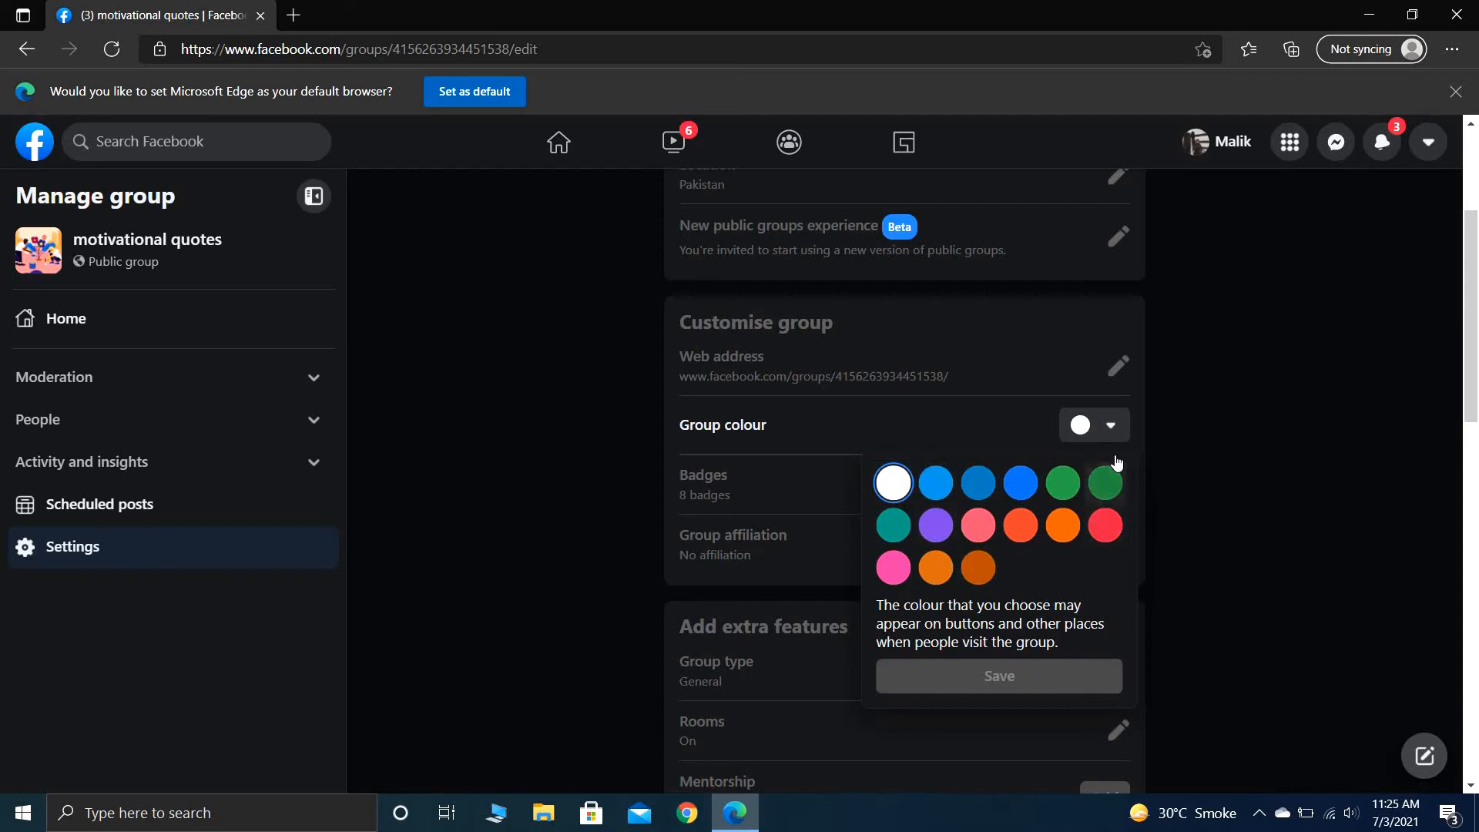
left_click(1182, 435)
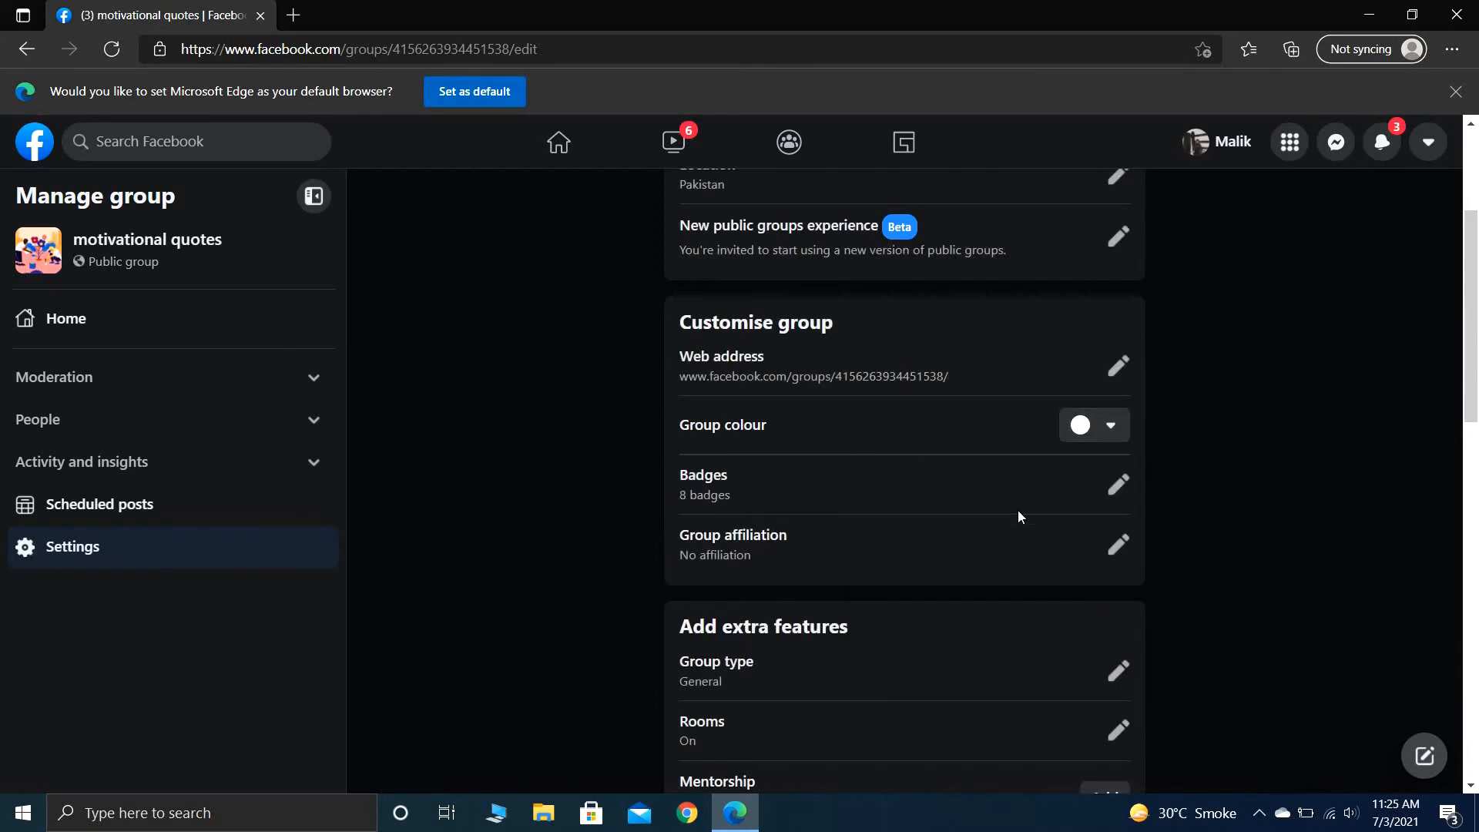
- Disable the Founding members badge for the group and save the badge selection
left_click(1118, 484)
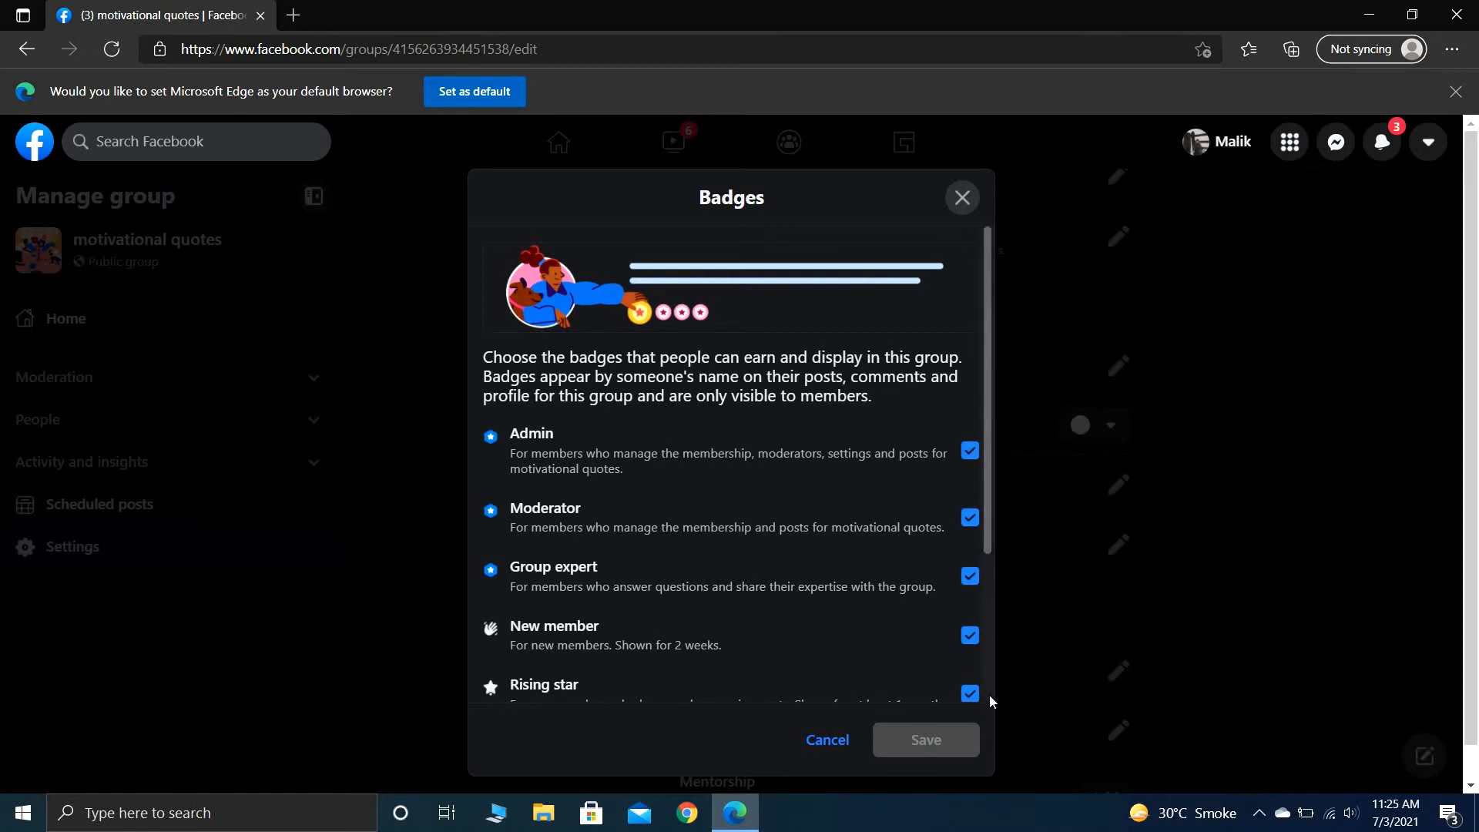
scroll(989, 695, "down", 3)
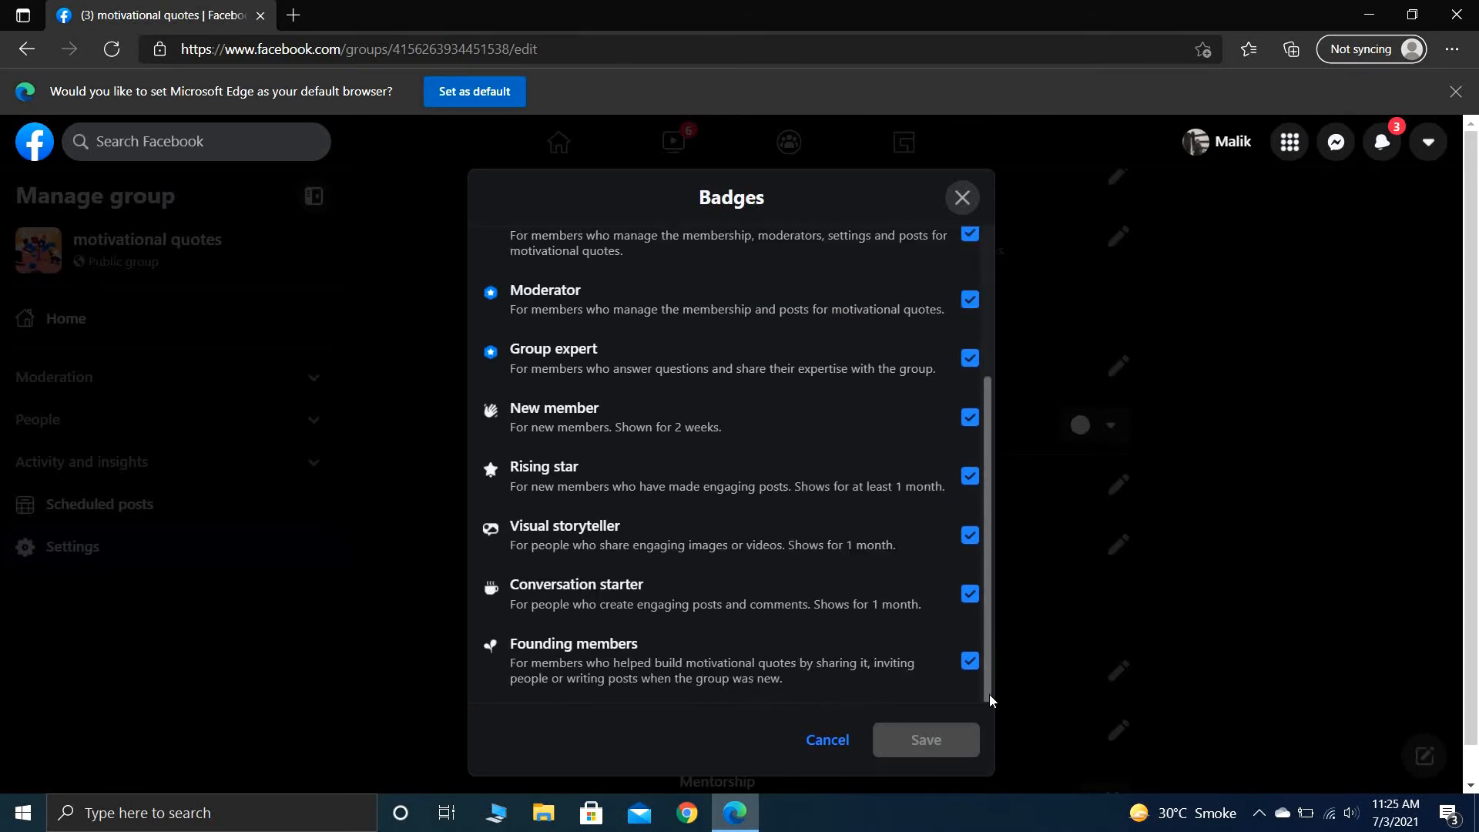
left_click(969, 661)
left_click(927, 740)
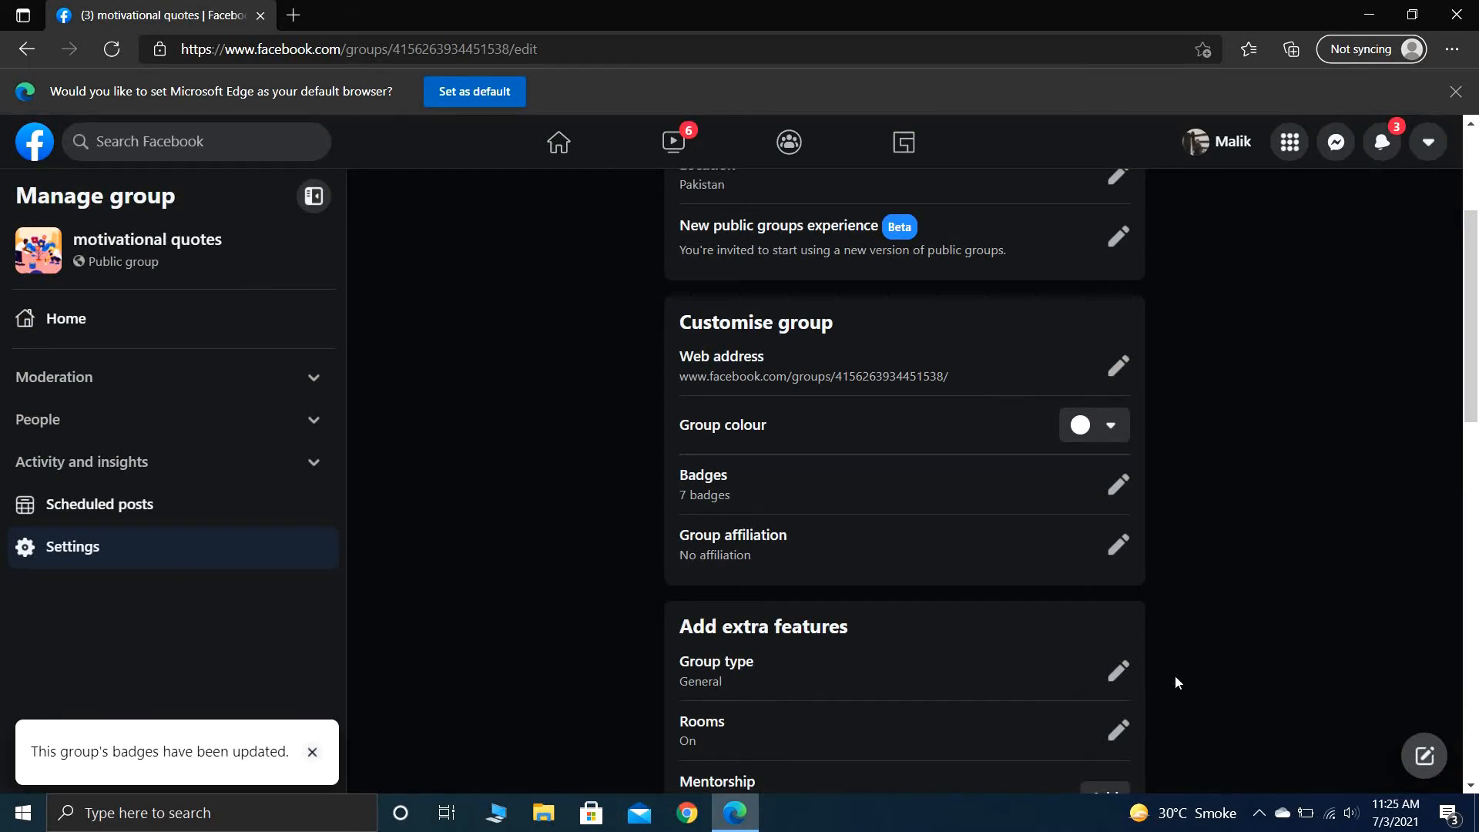
- Review the available group types under the extra features and close them without changing the selection
scroll(1175, 676, "down", 5)
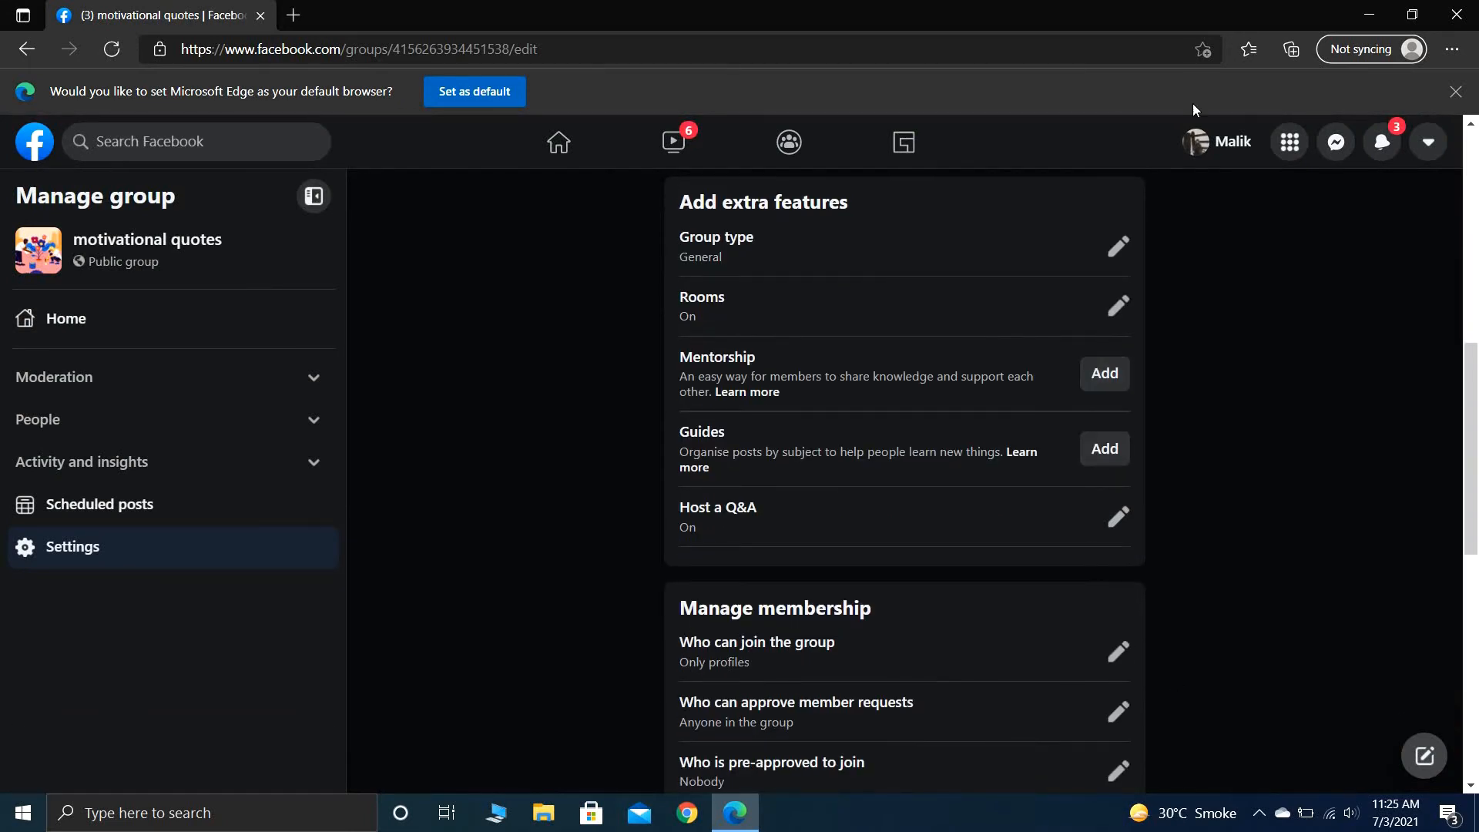
left_click(1130, 244)
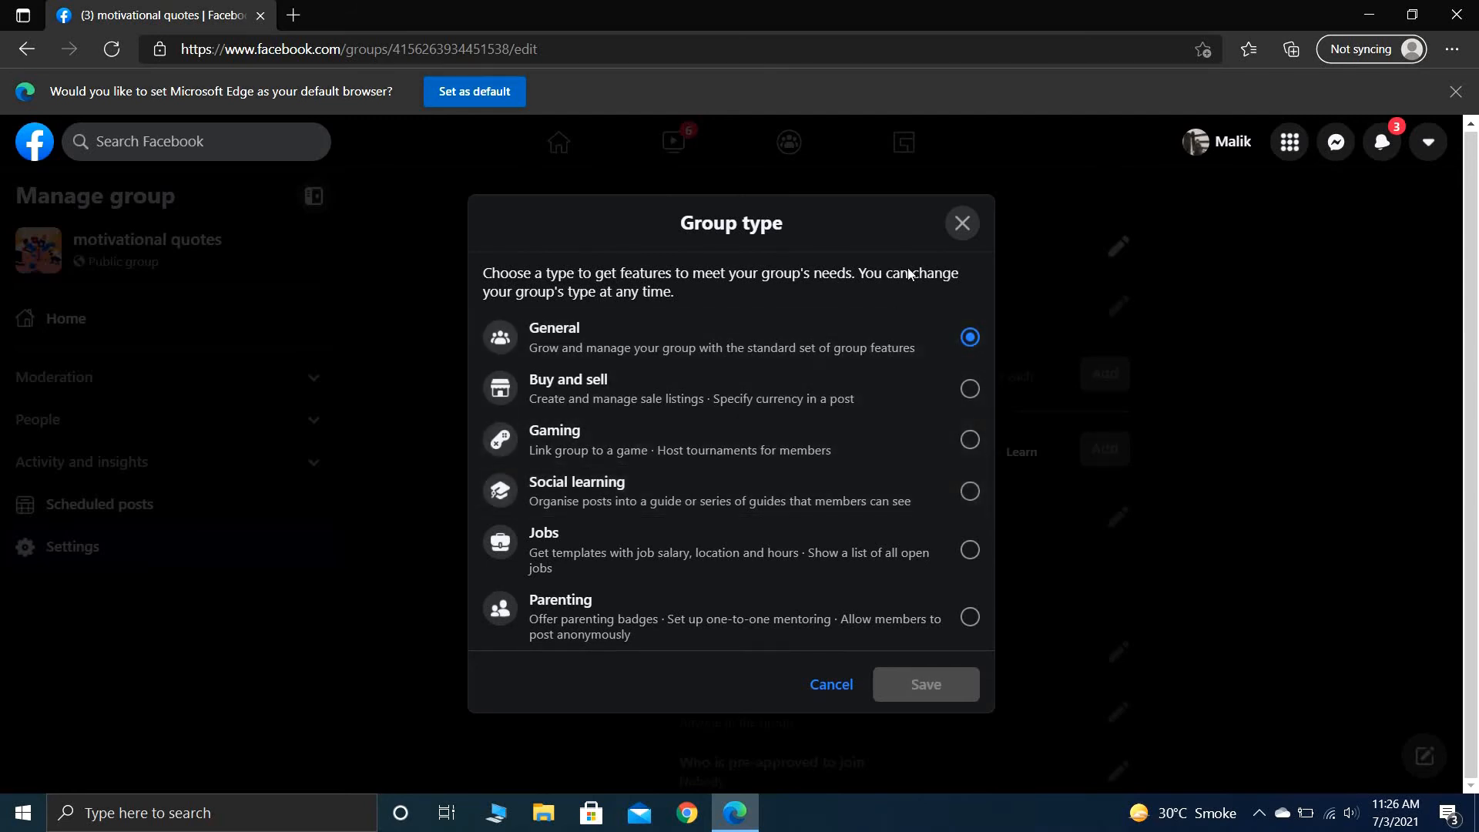
left_click(961, 225)
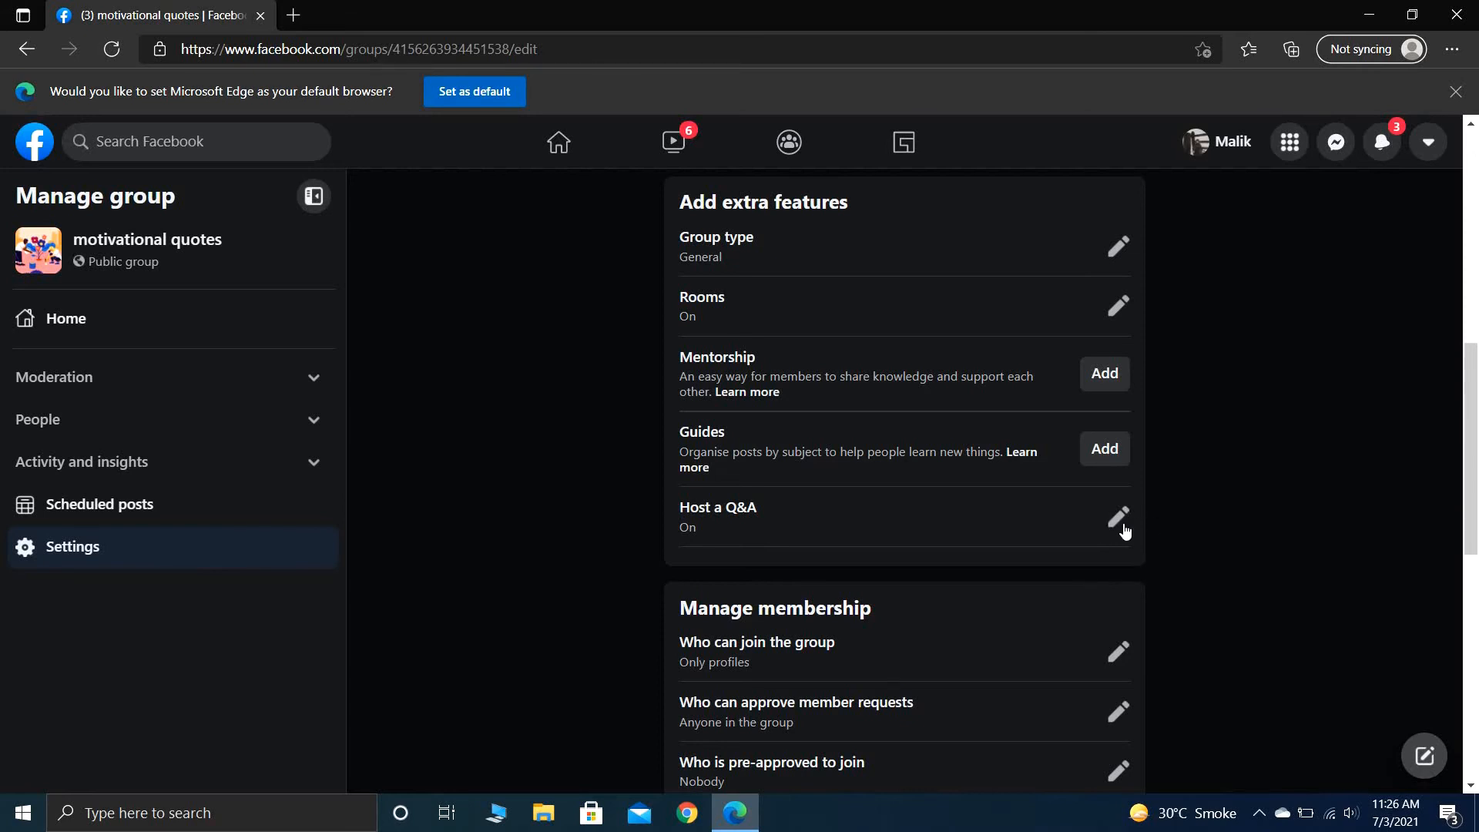
- Allow both Profiles and Pages to join the group in the membership settings and save the change
scroll(1187, 524, "down", 1)
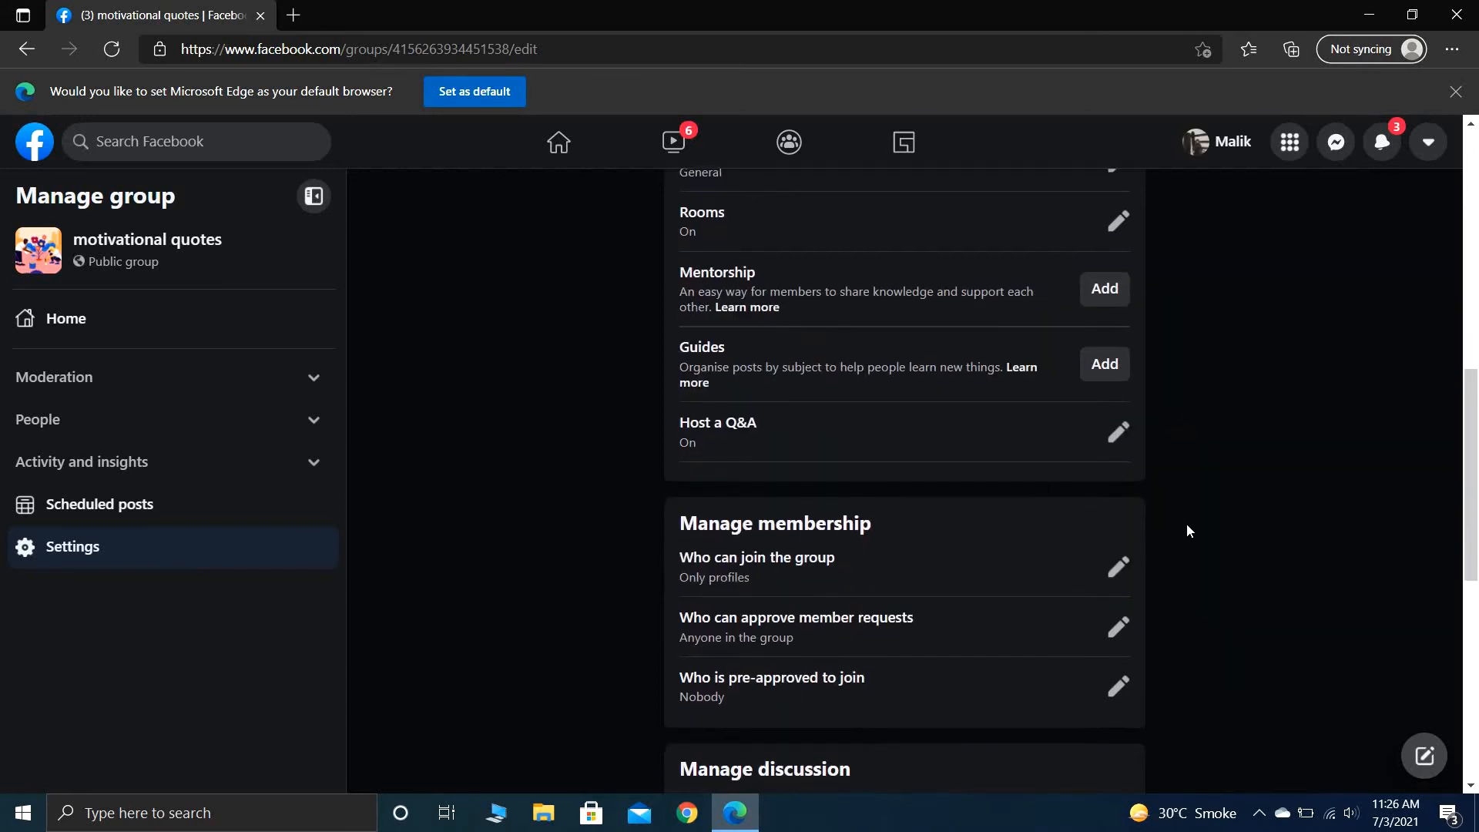
scroll(1187, 530, "down", 1)
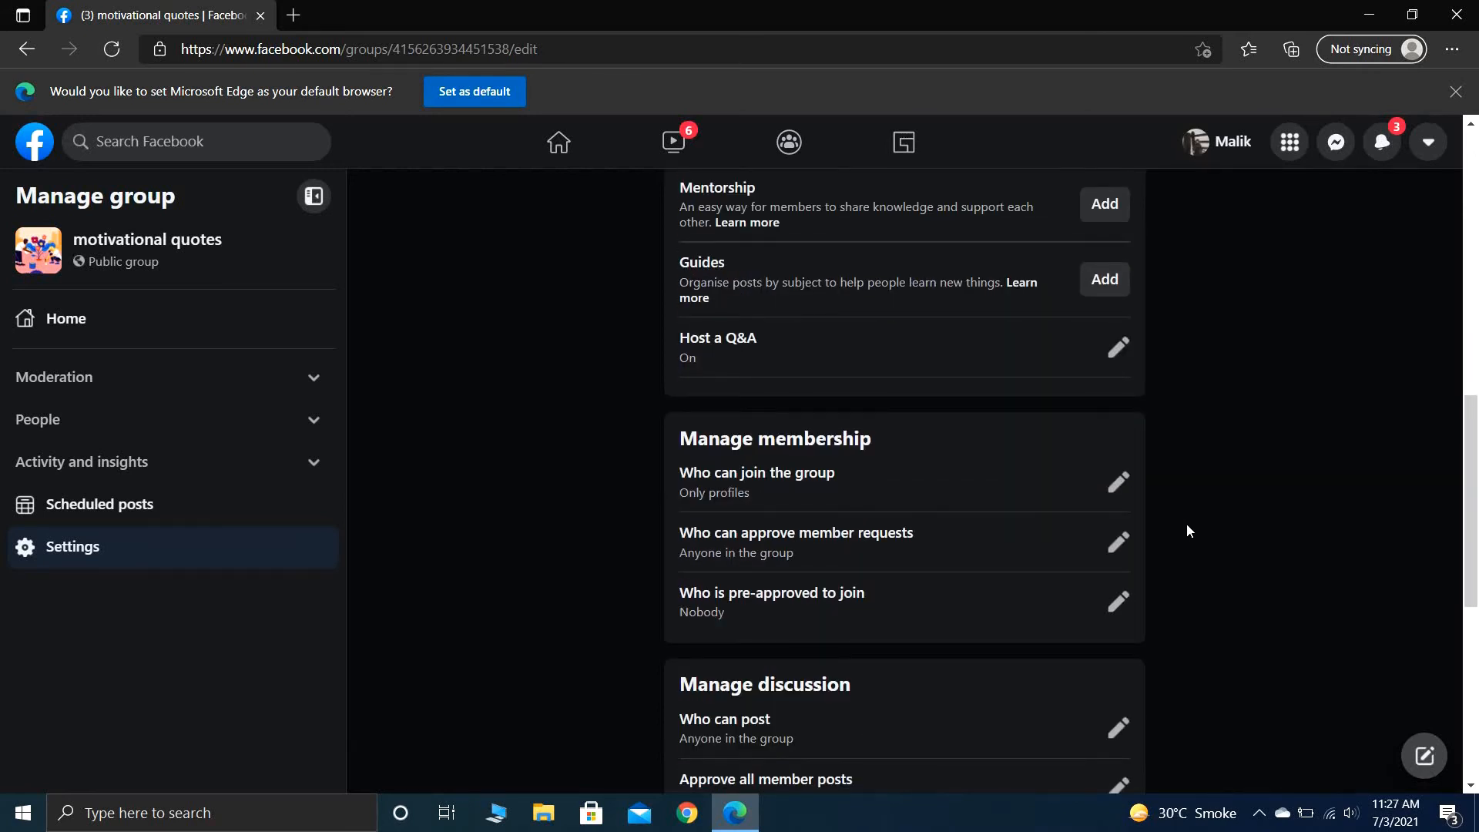
scroll(1187, 530, "down", 1)
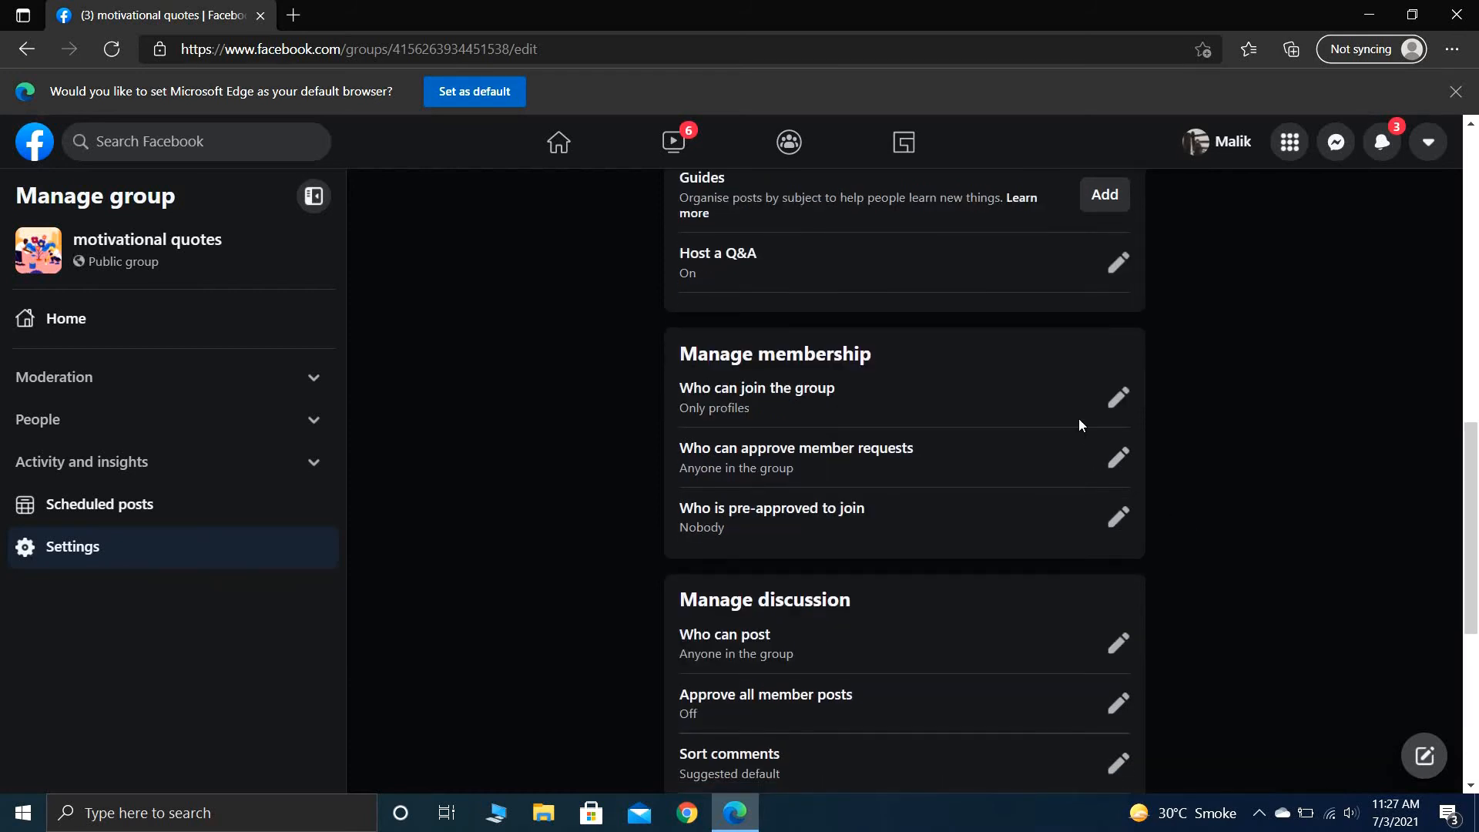
left_click(1117, 396)
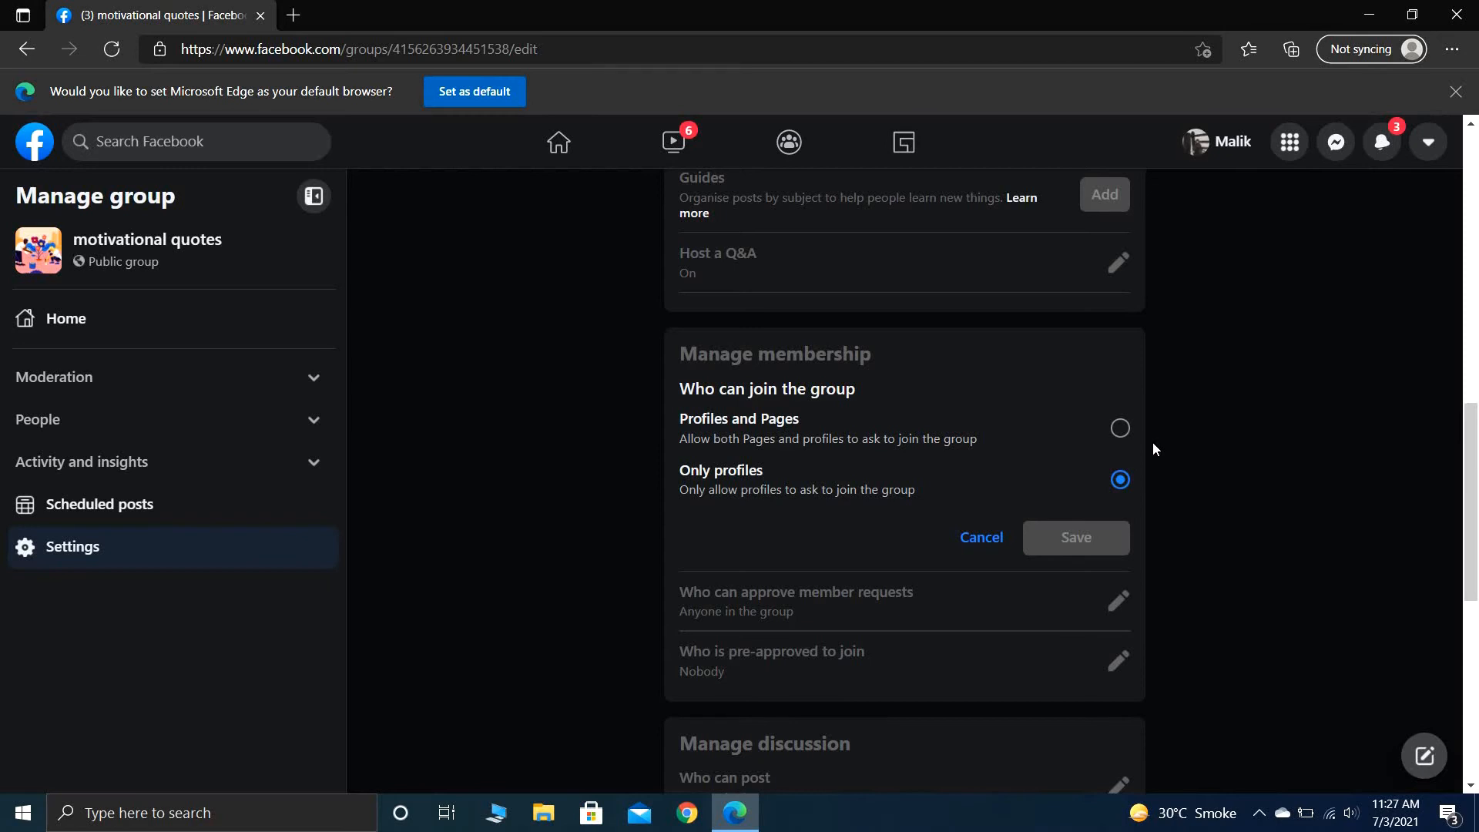
left_click(1090, 448)
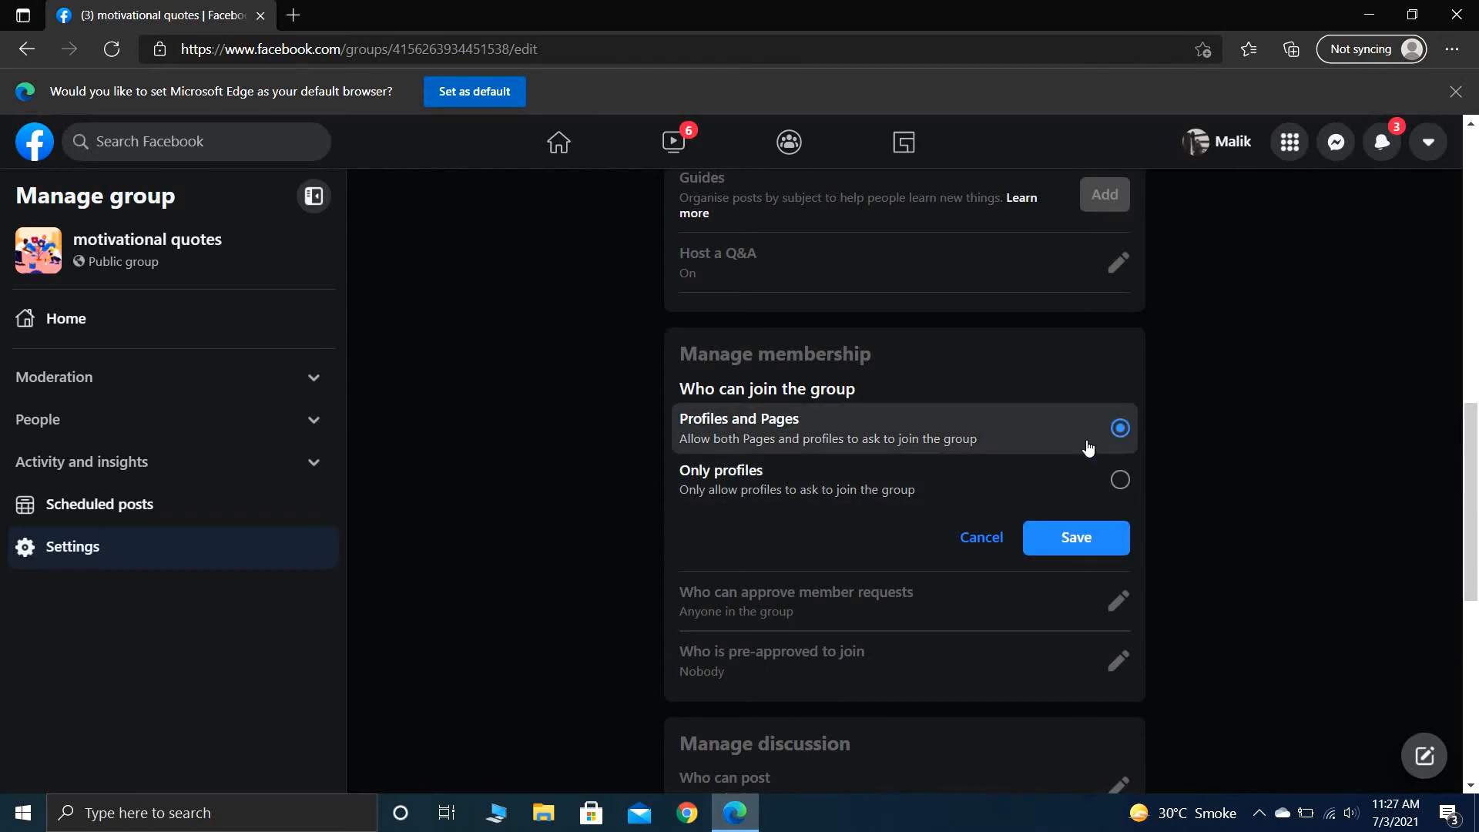
left_click(1091, 539)
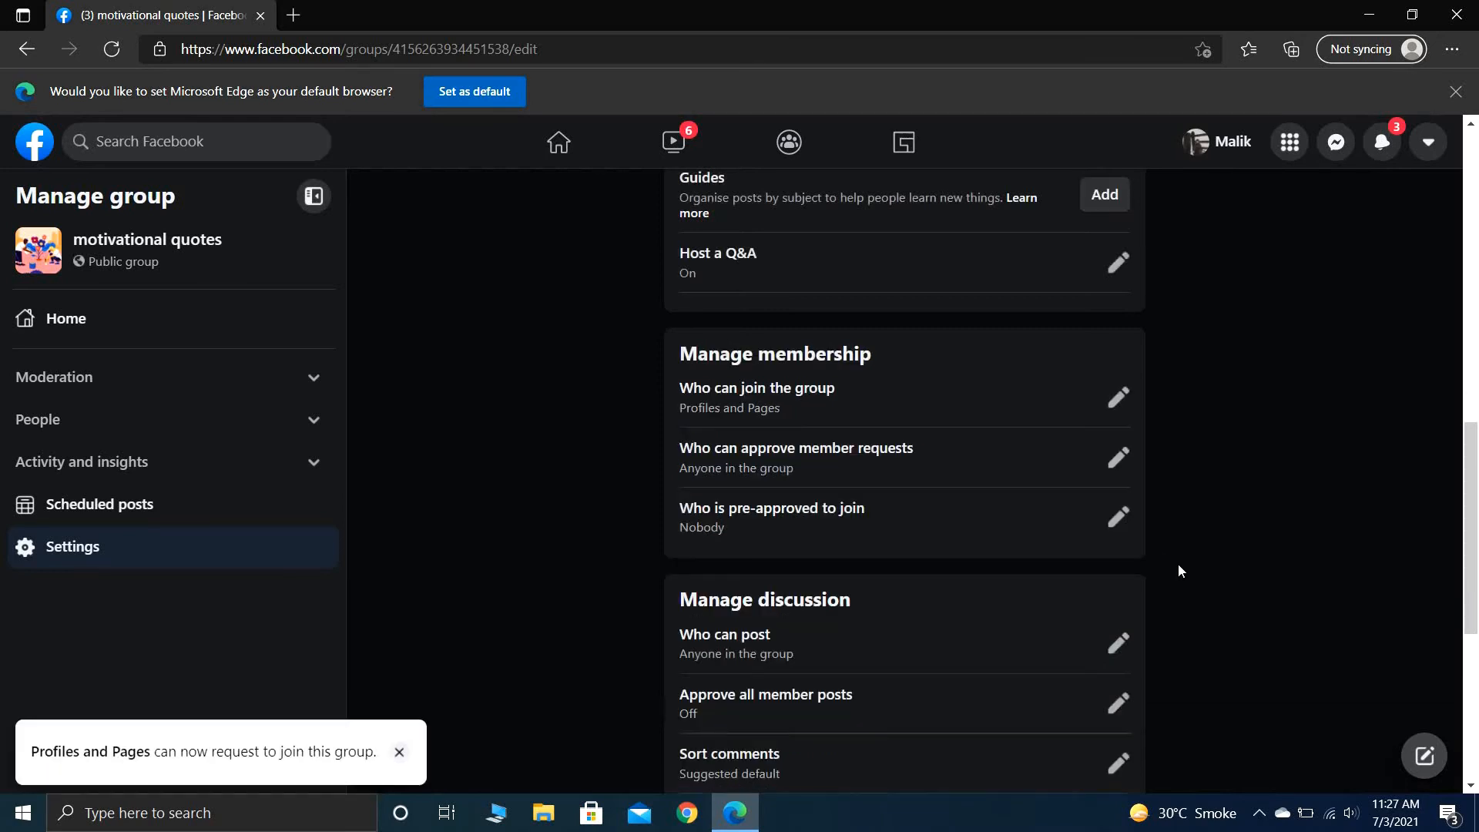
- Look over the membership pre-approval options, including choosing groups, and close them without pre-approving anyone
scroll(1179, 570, "down", 1)
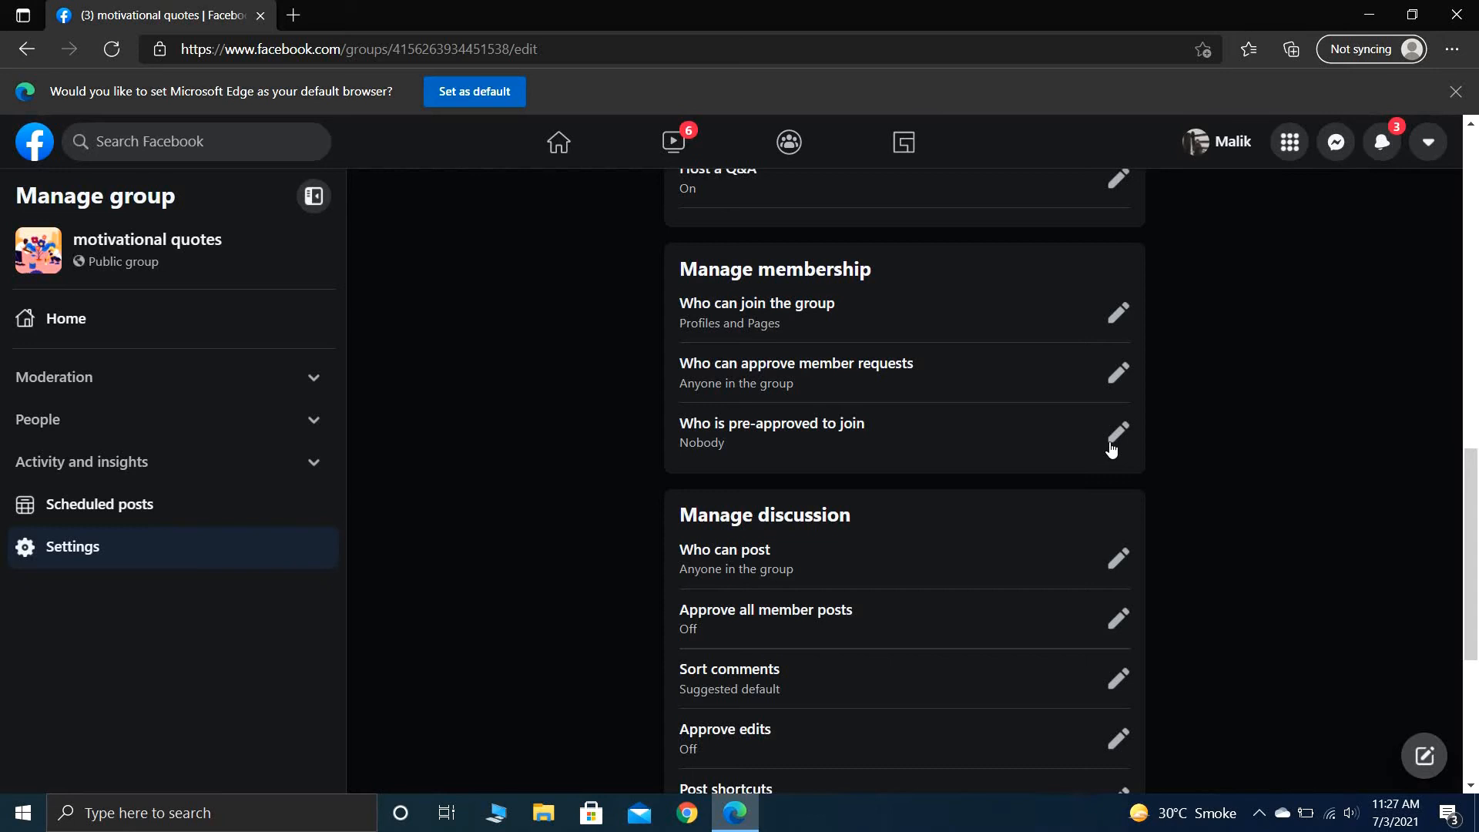
left_click(1115, 433)
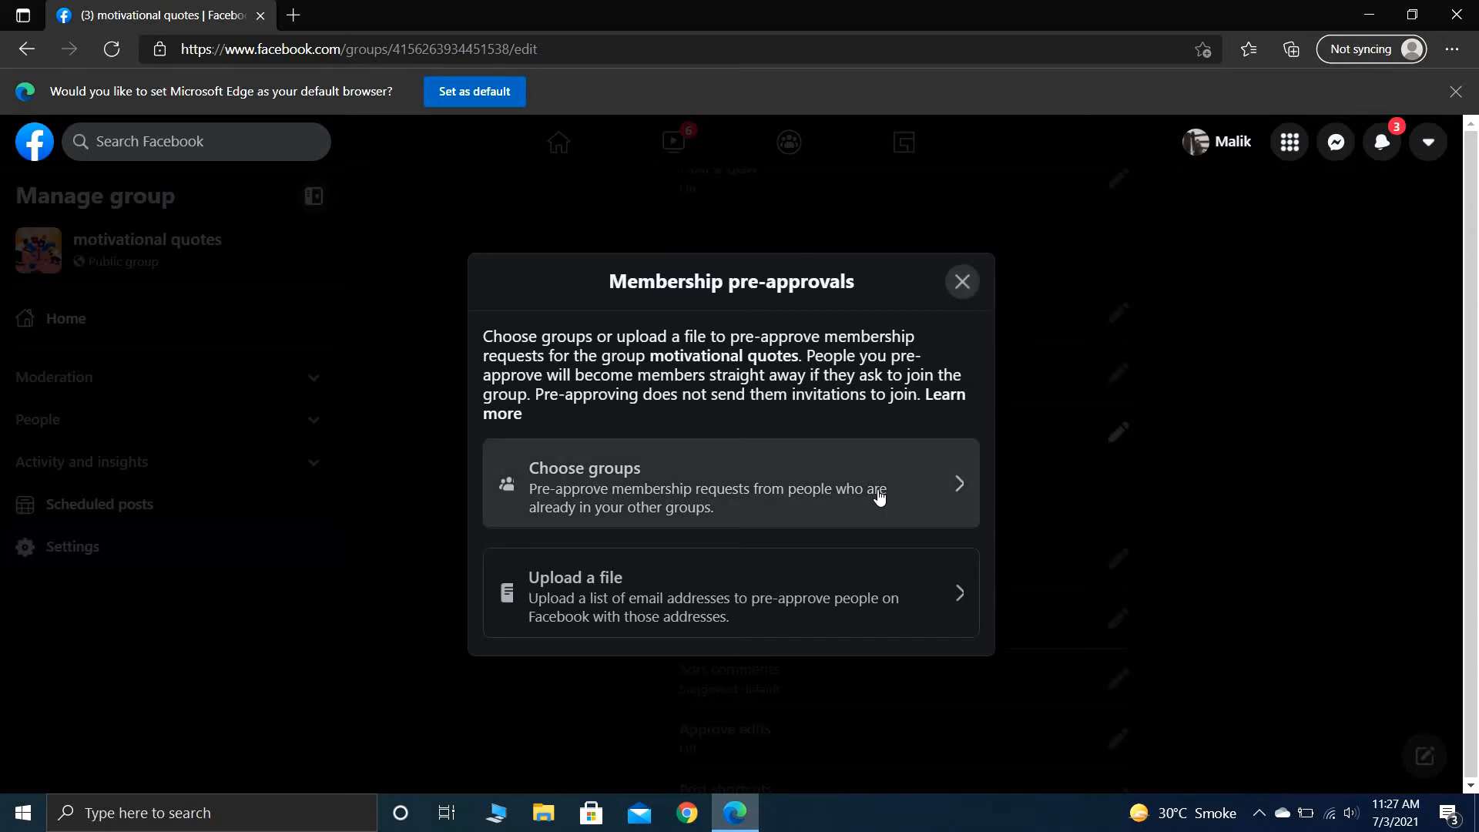
left_click(904, 497)
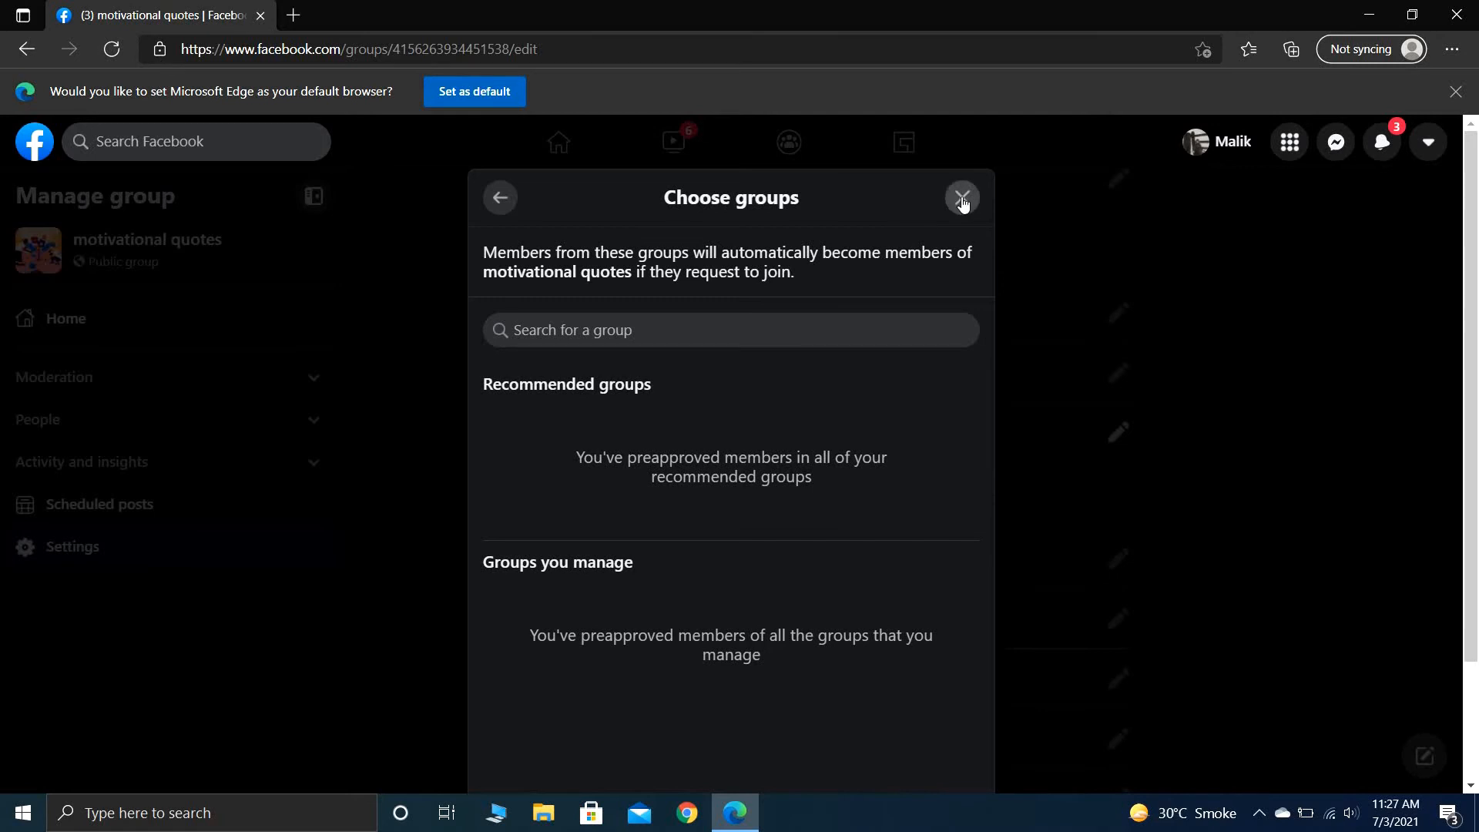
left_click(962, 199)
- Review the options for who can post in the group's discussion settings and cancel without changes
scroll(1180, 417, "down", 1)
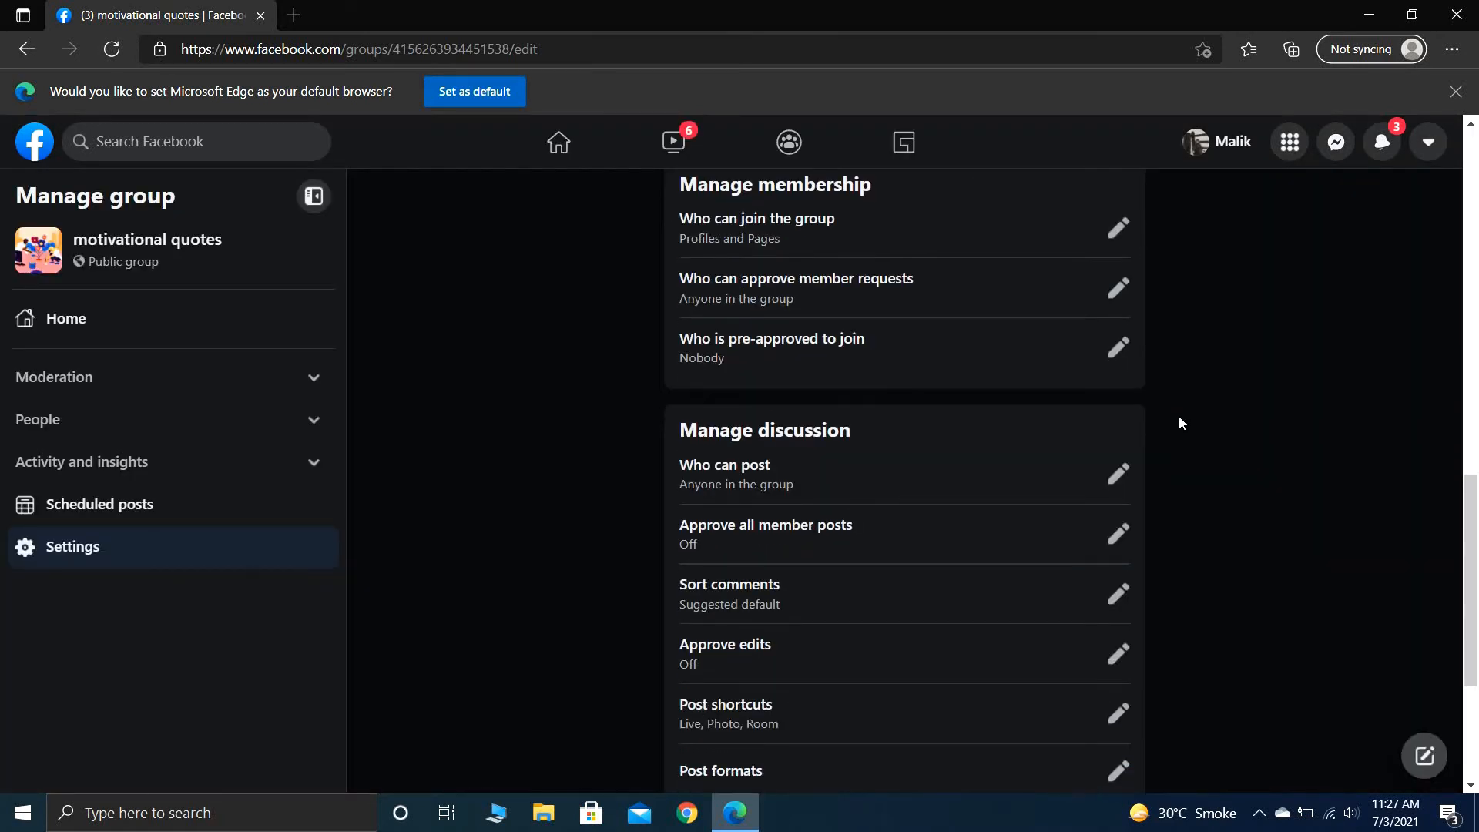
scroll(1180, 417, "down", 1)
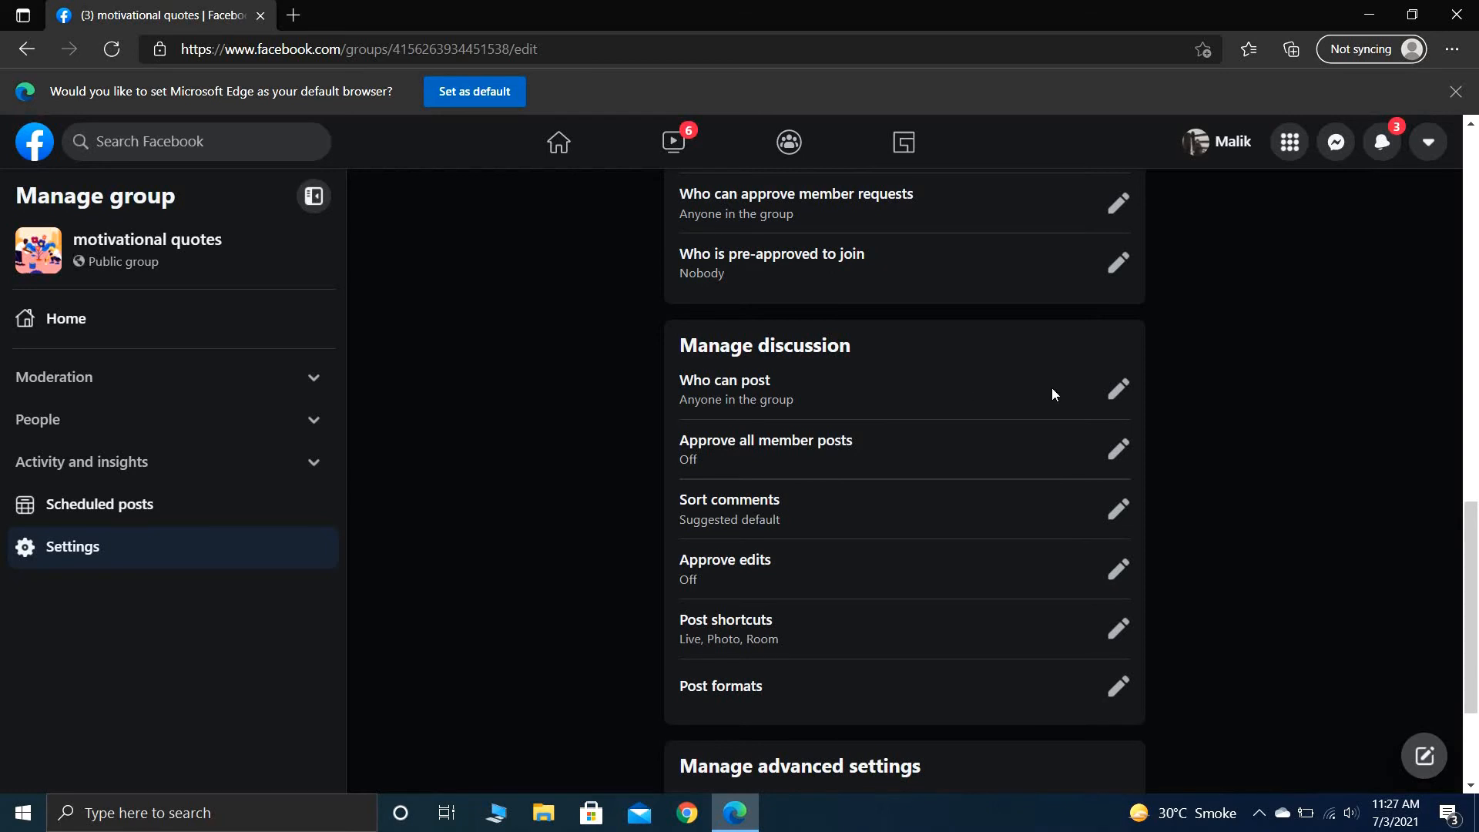
left_click(1118, 393)
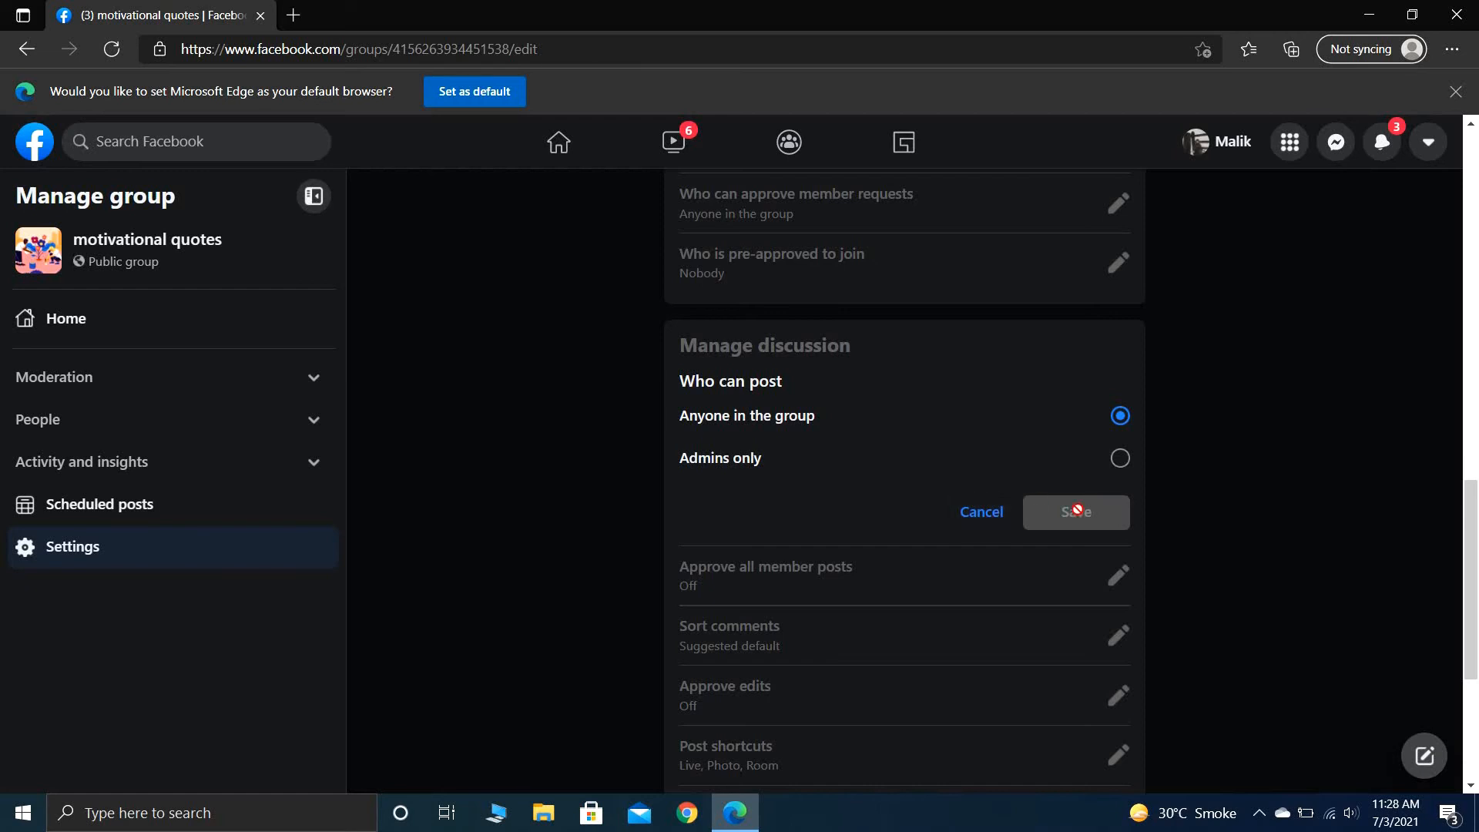
left_click(984, 520)
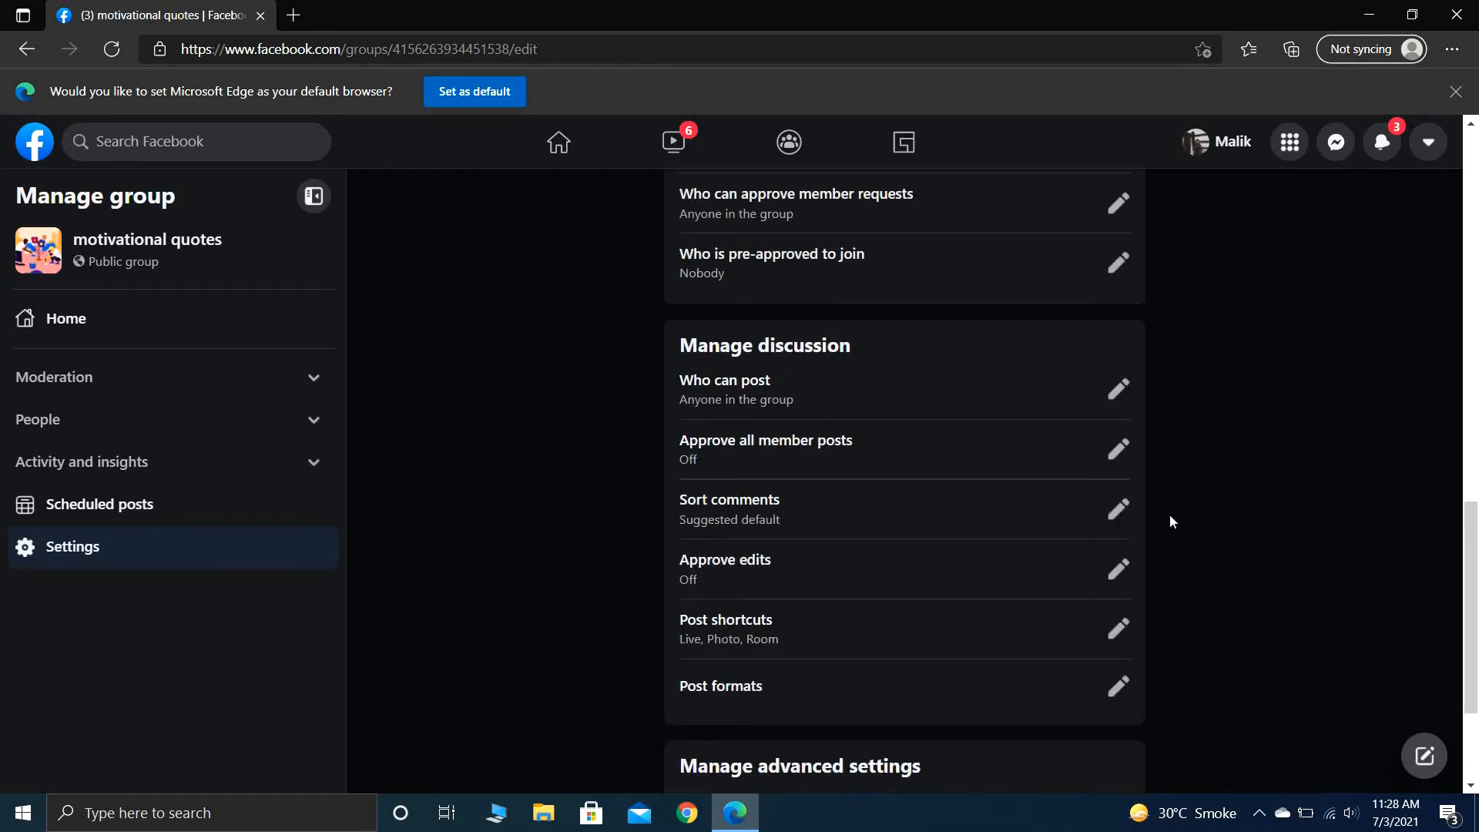
- Link the managed Artist Page to the group under the advanced settings and confirm the link
scroll(1170, 515, "down", 3)
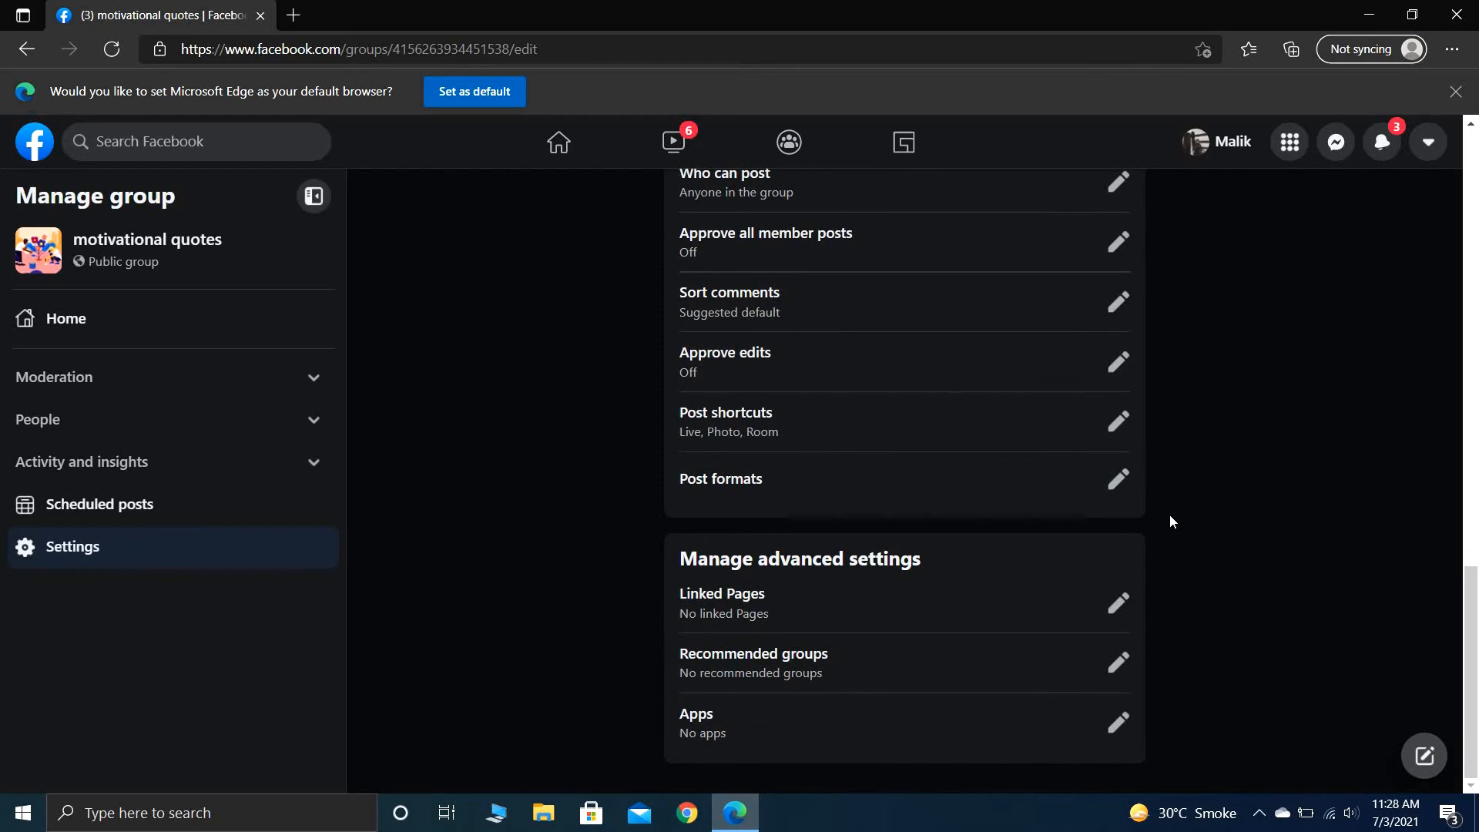
scroll(1169, 514, "up", 1)
scroll(1170, 514, "down", 1)
left_click(1112, 602)
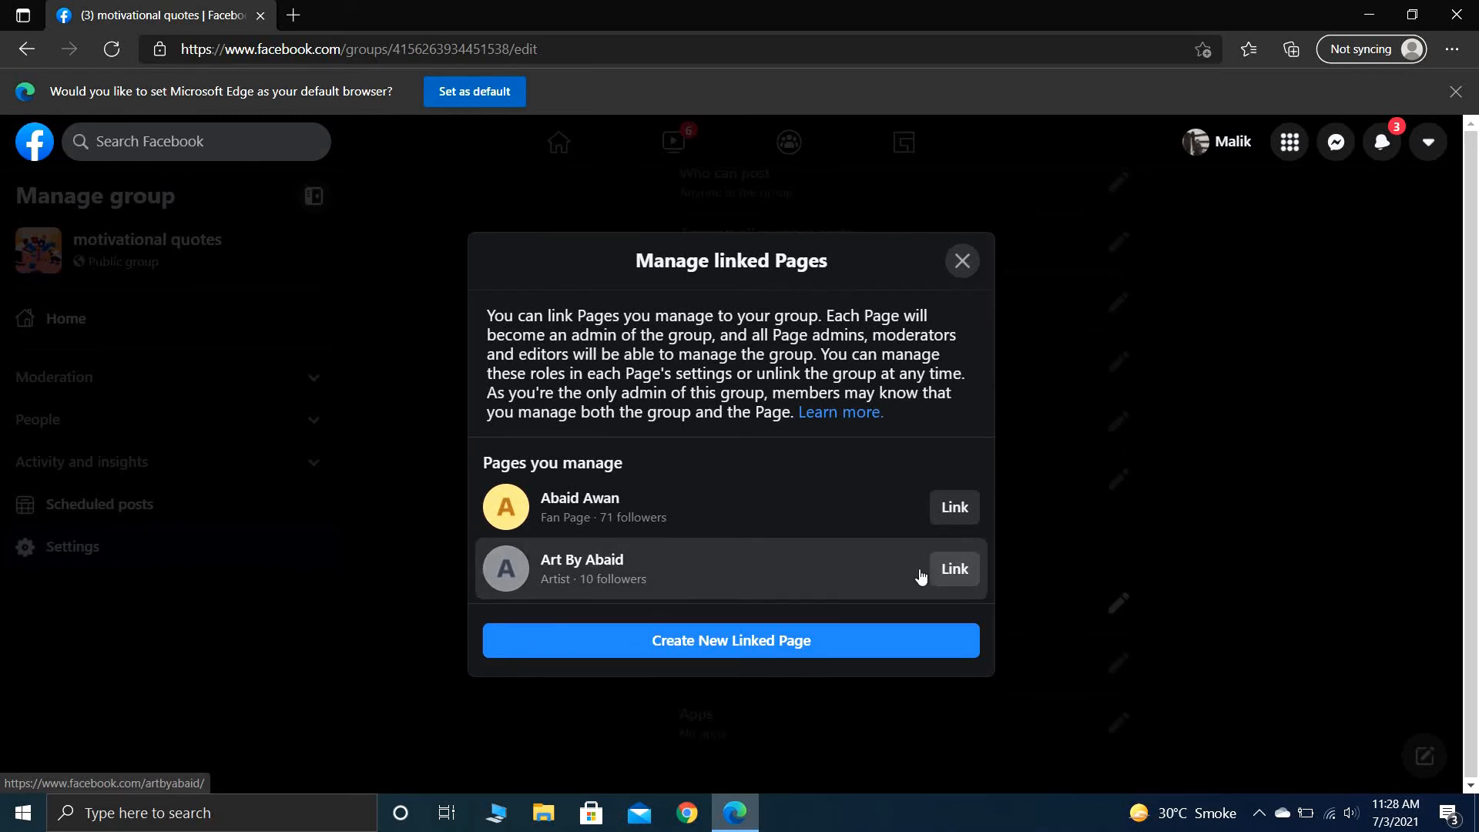
left_click(952, 576)
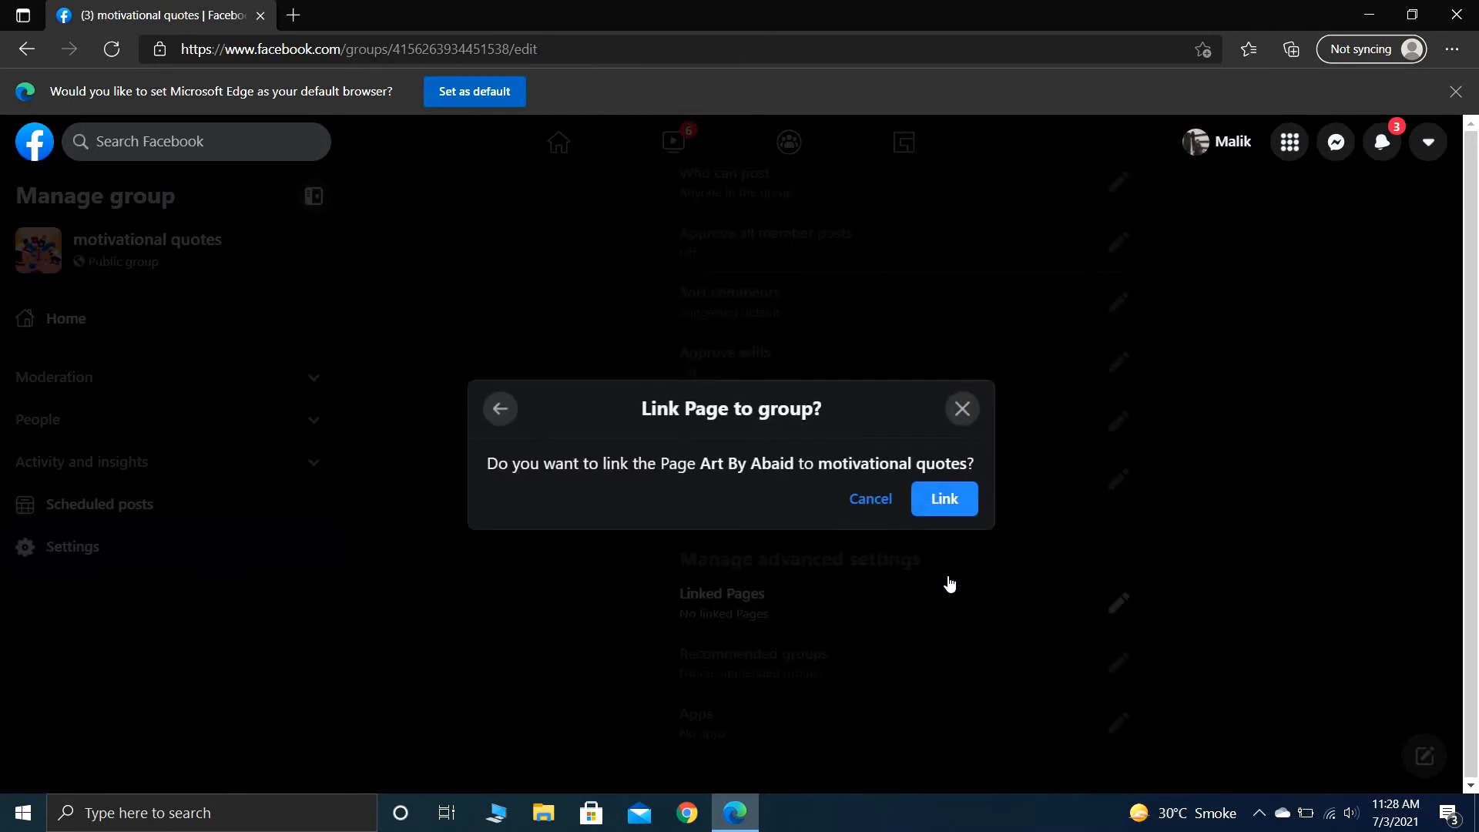
left_click(941, 505)
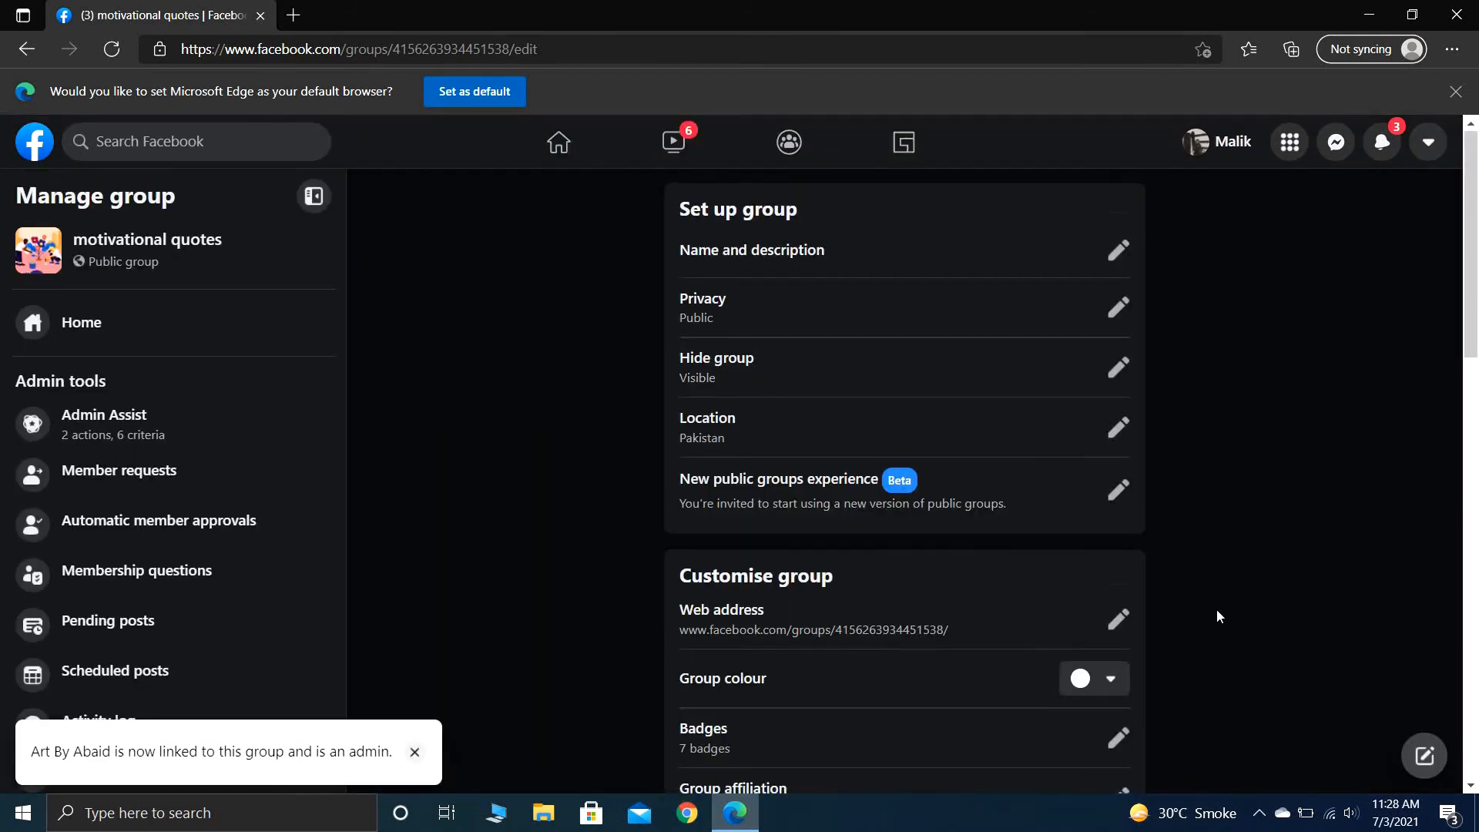
- Look over the group settings and admin tools, checking the Group Quality and Moderation alerts pages
scroll(1217, 611, "down", 7)
scroll(1217, 616, "down", 8)
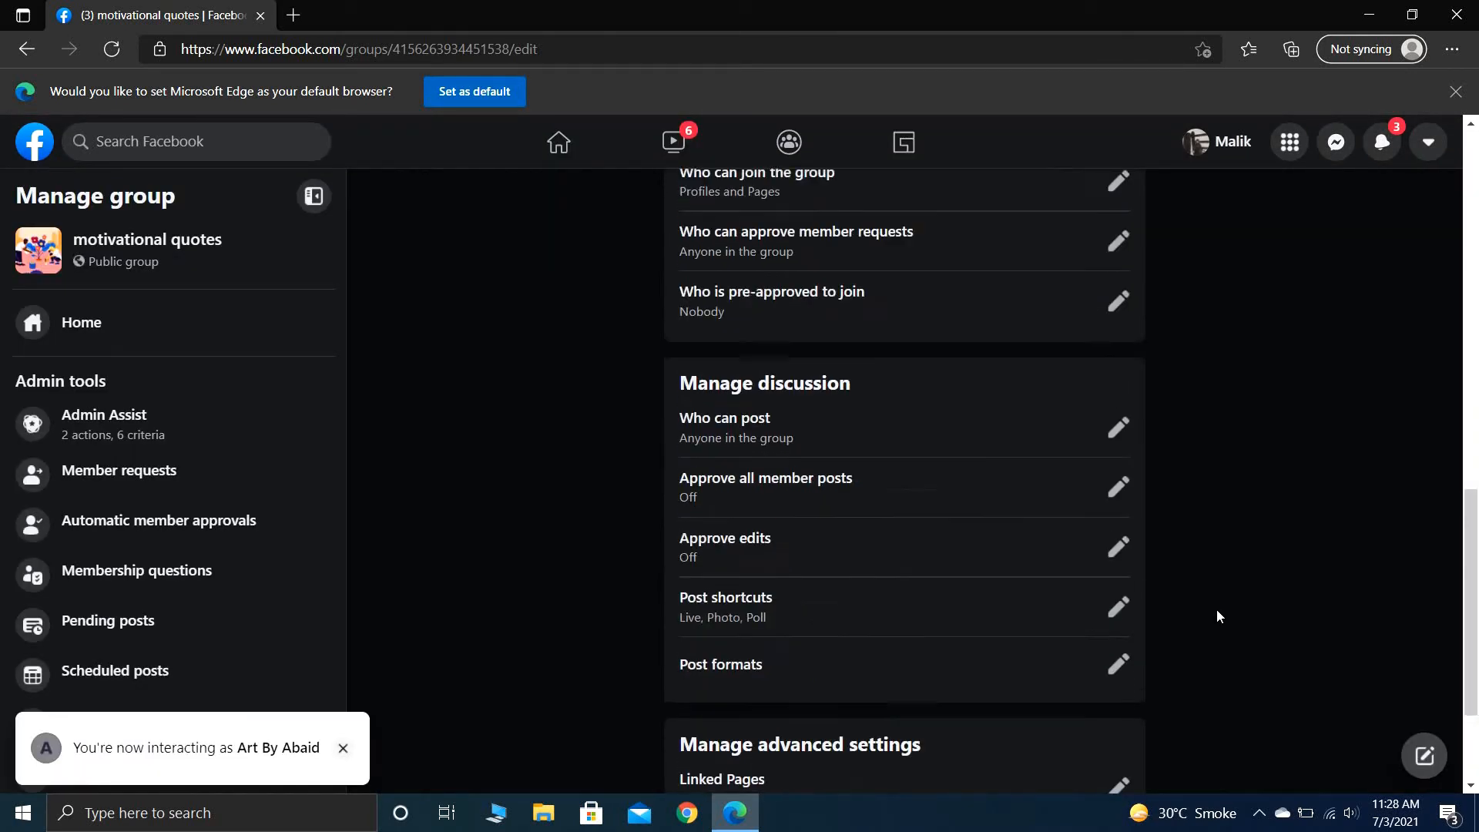
scroll(1217, 617, "up", 2)
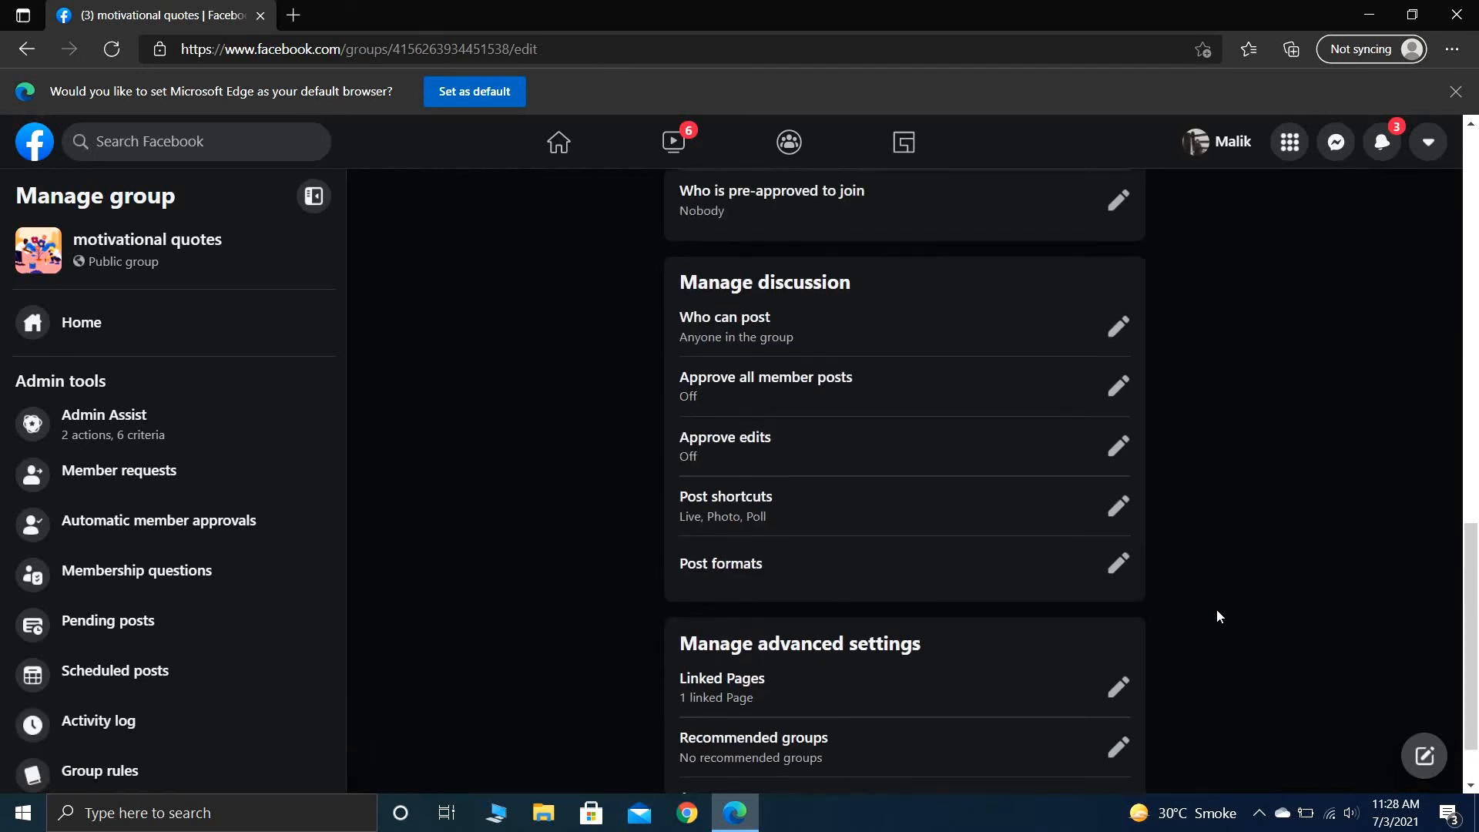
scroll(1217, 616, "up", 15)
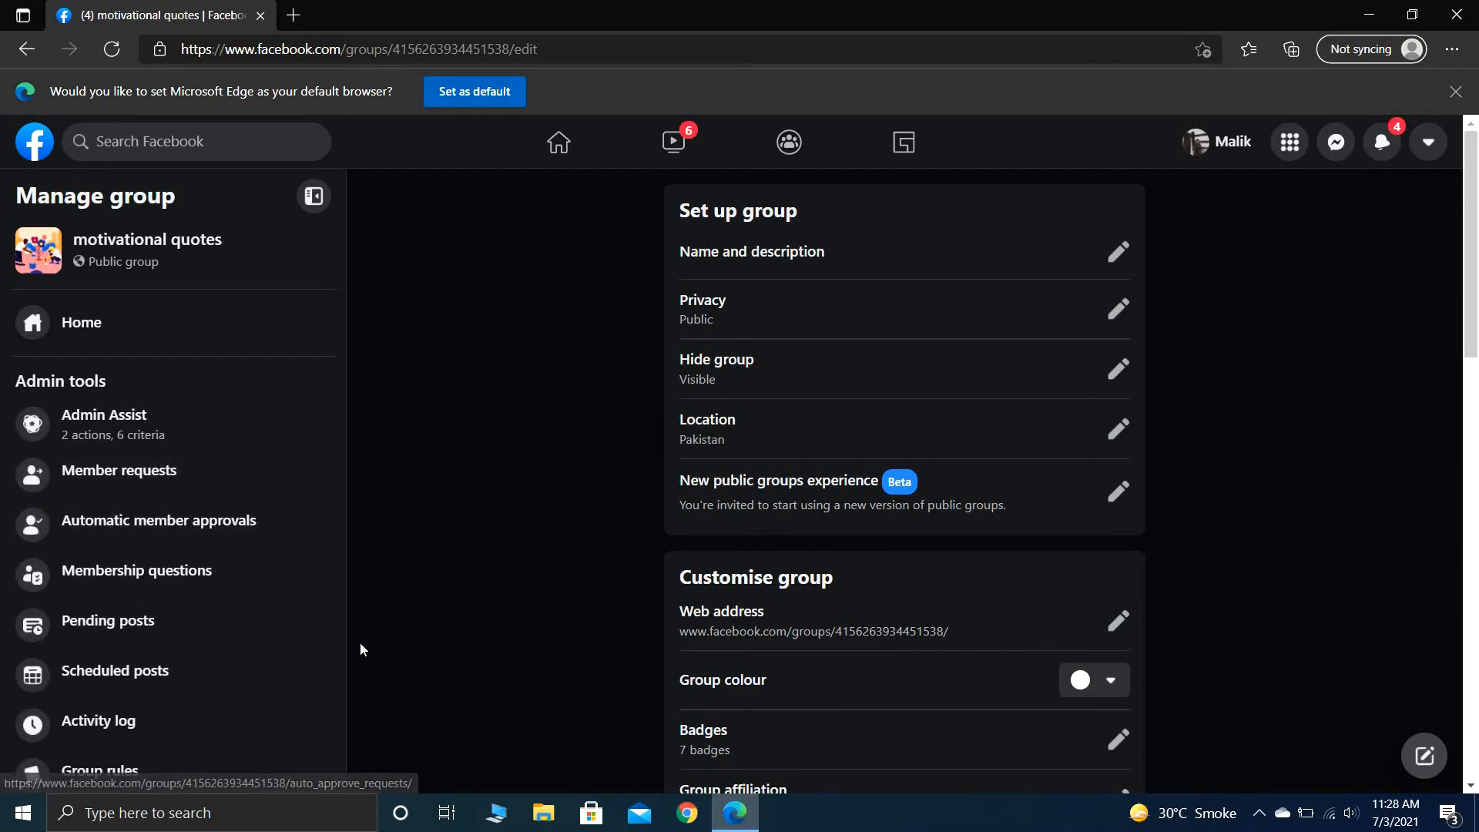
scroll(336, 692, "down", 2)
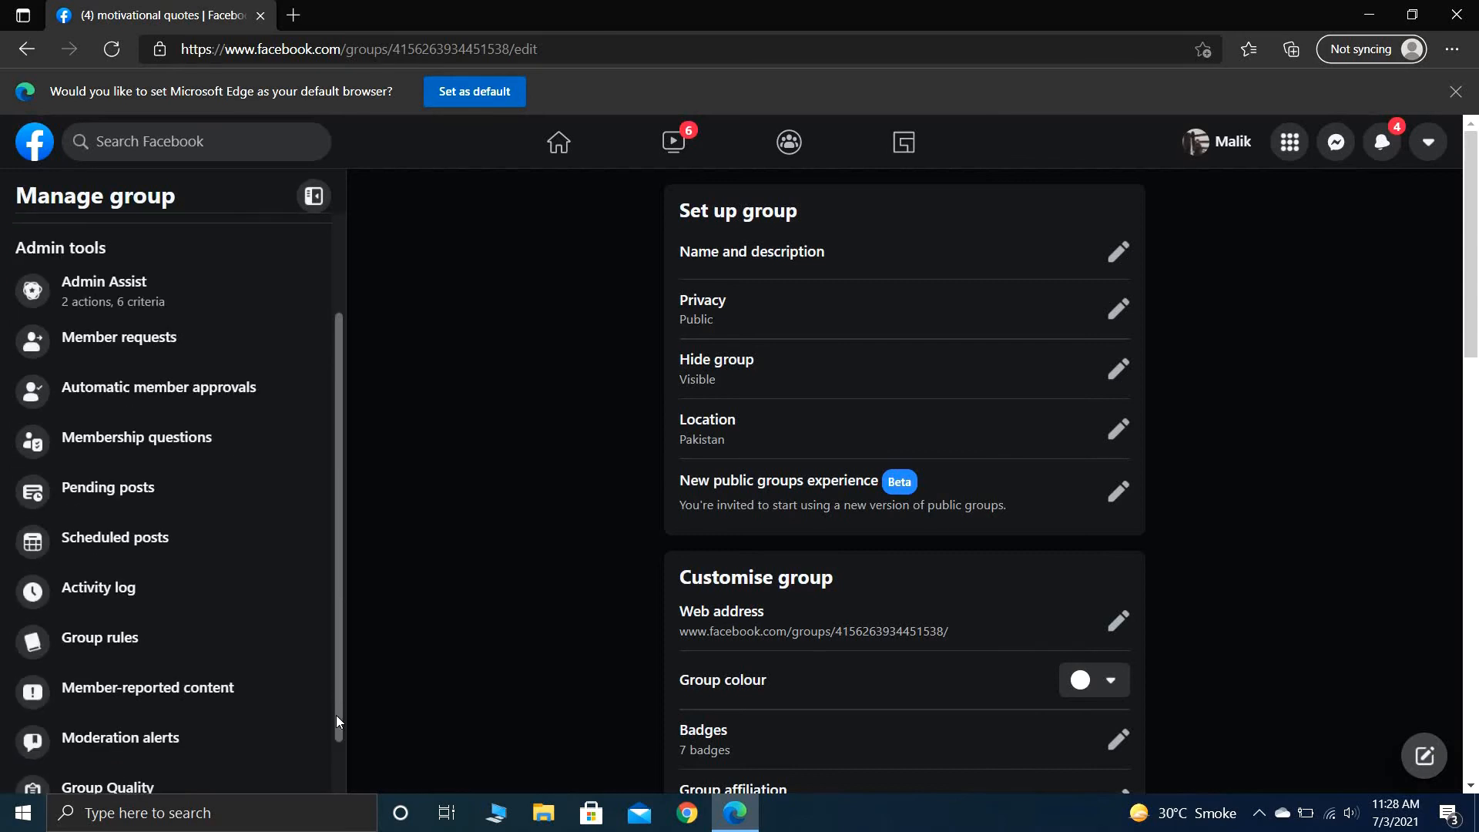
scroll(338, 766, "down", 1)
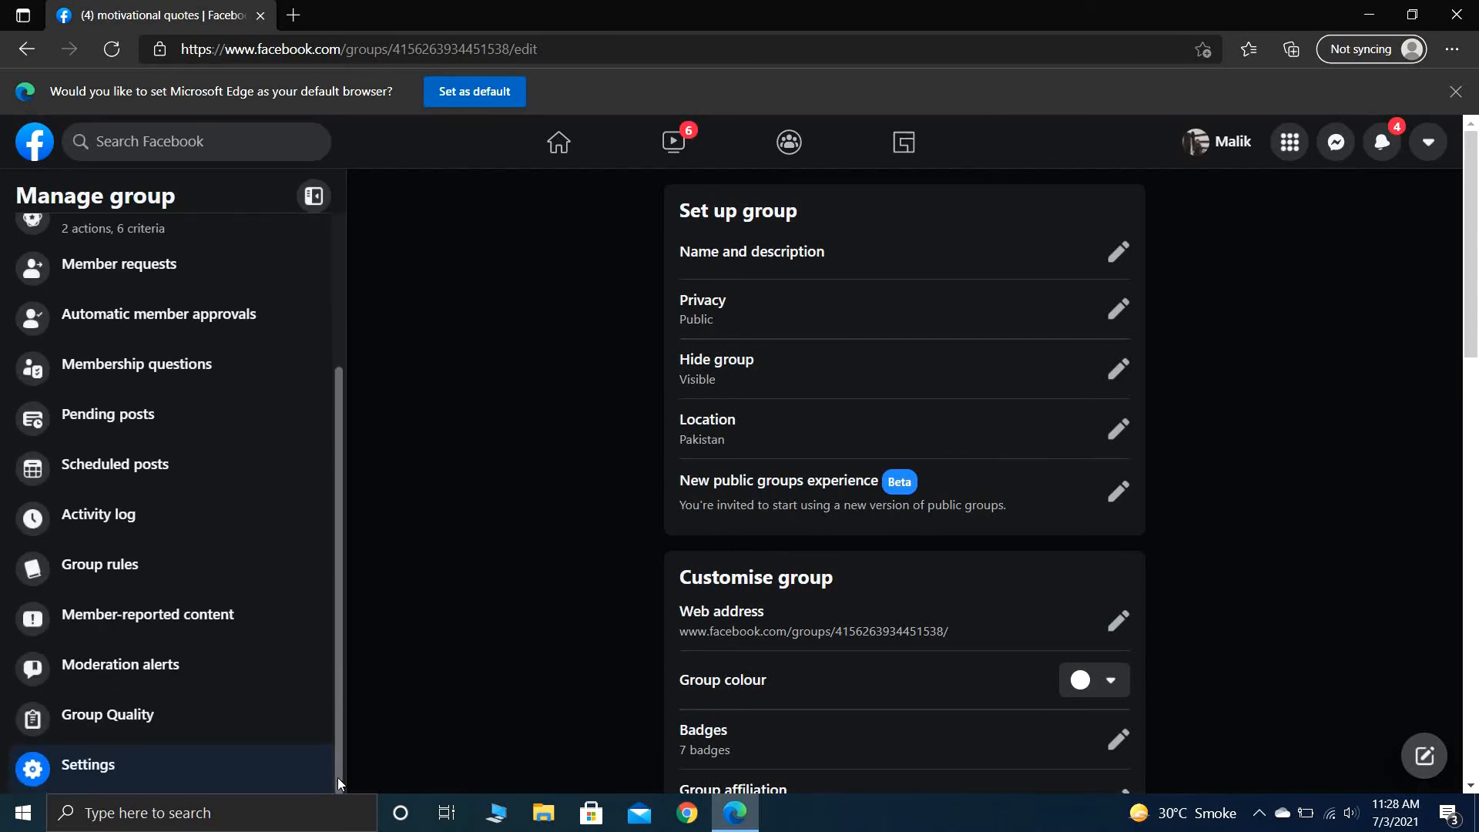
left_click(278, 727)
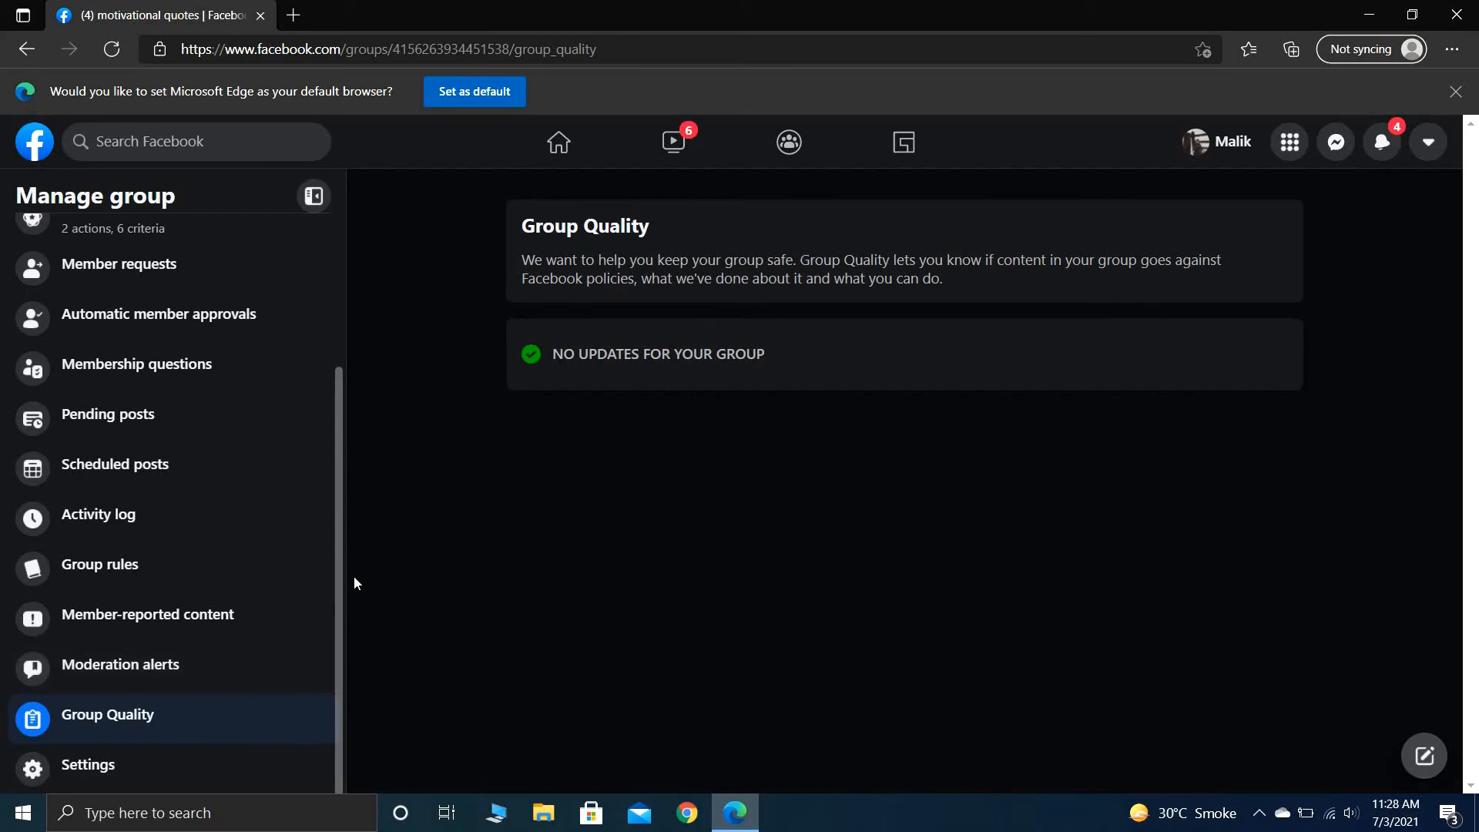
left_click(267, 671)
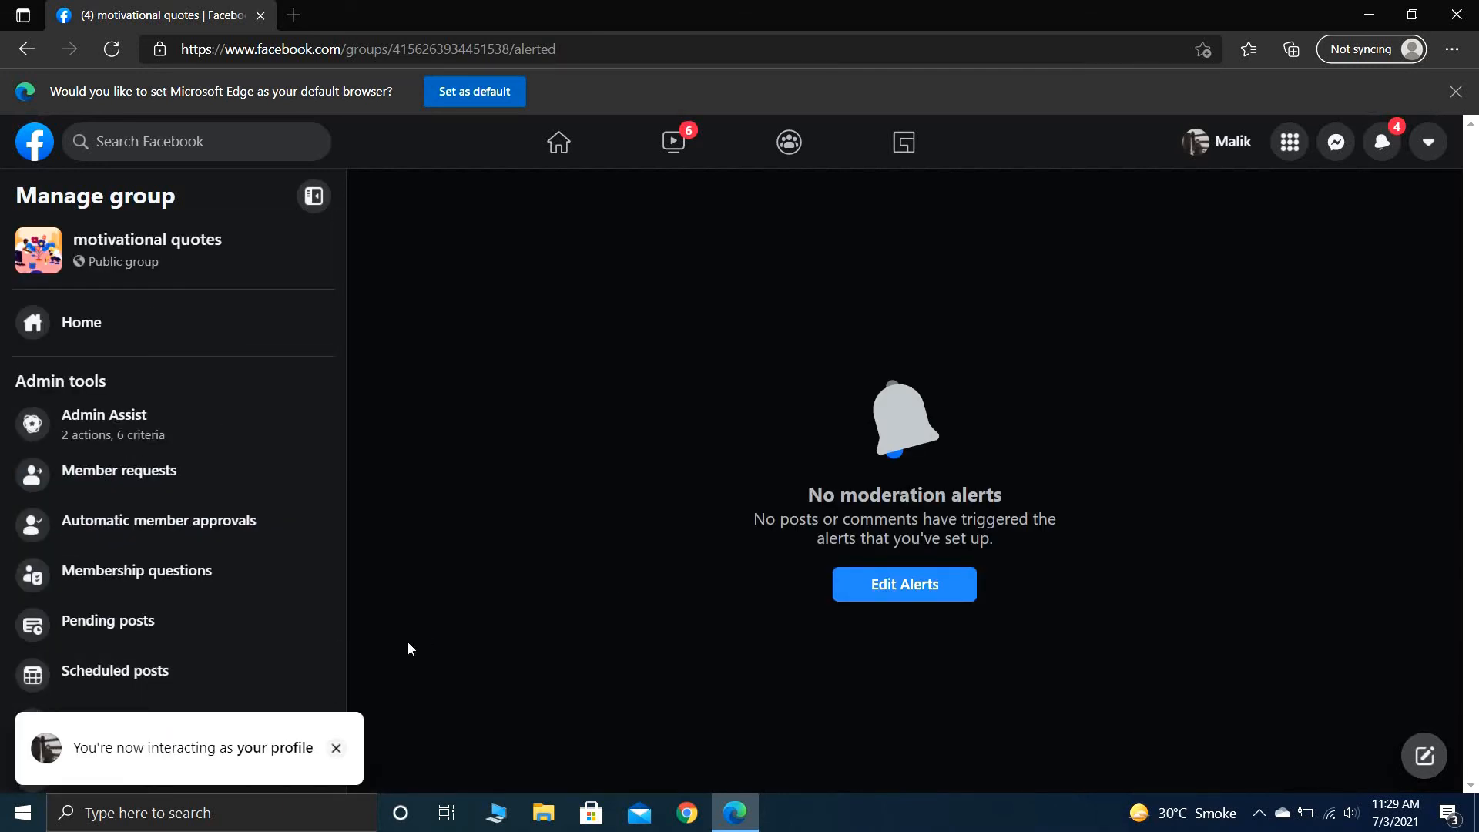
- Go to the group's home page and look through its cover, About details and discussion feed
left_click(139, 323)
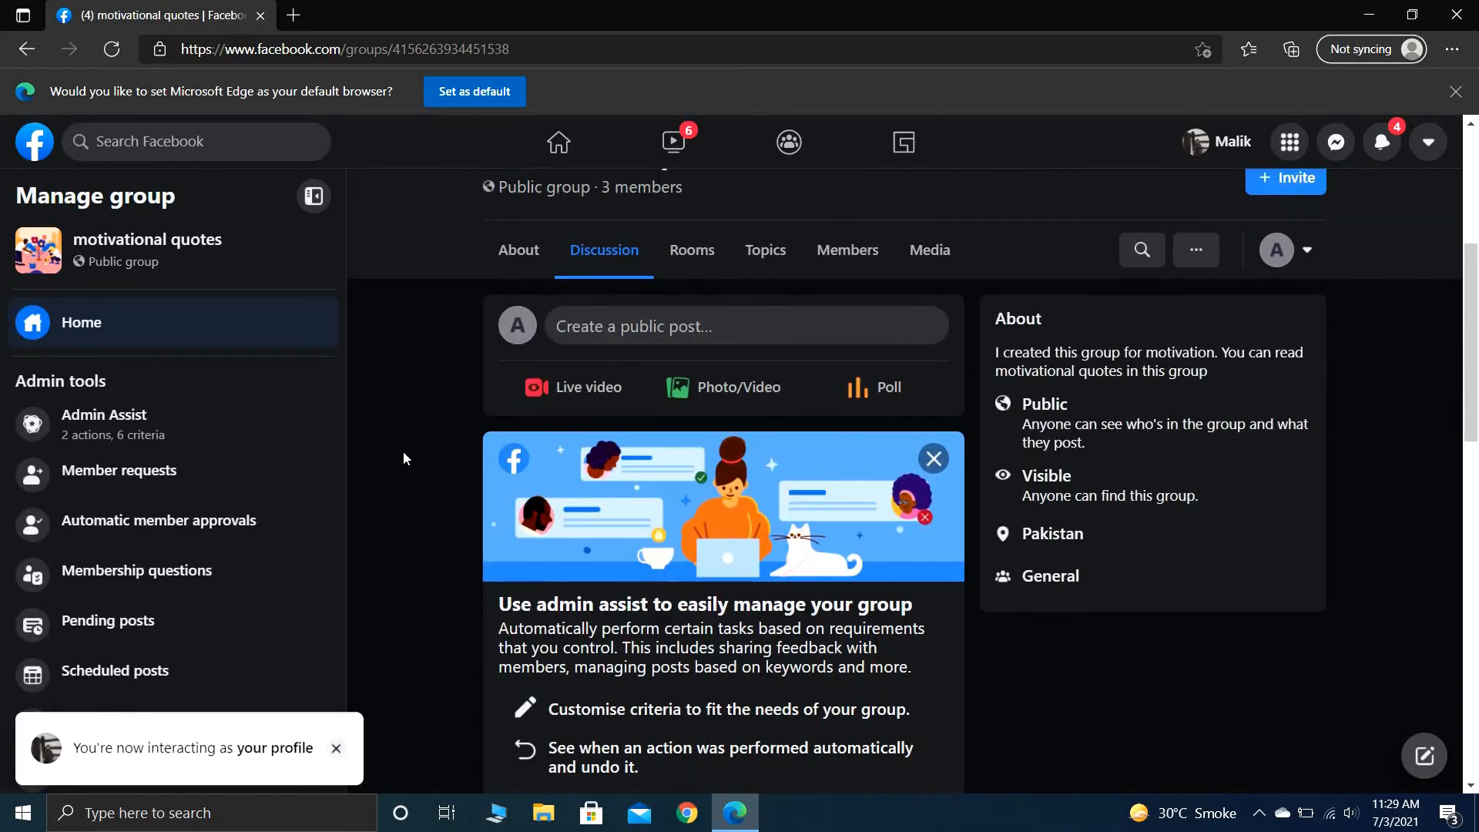
scroll(404, 452, "down", 7)
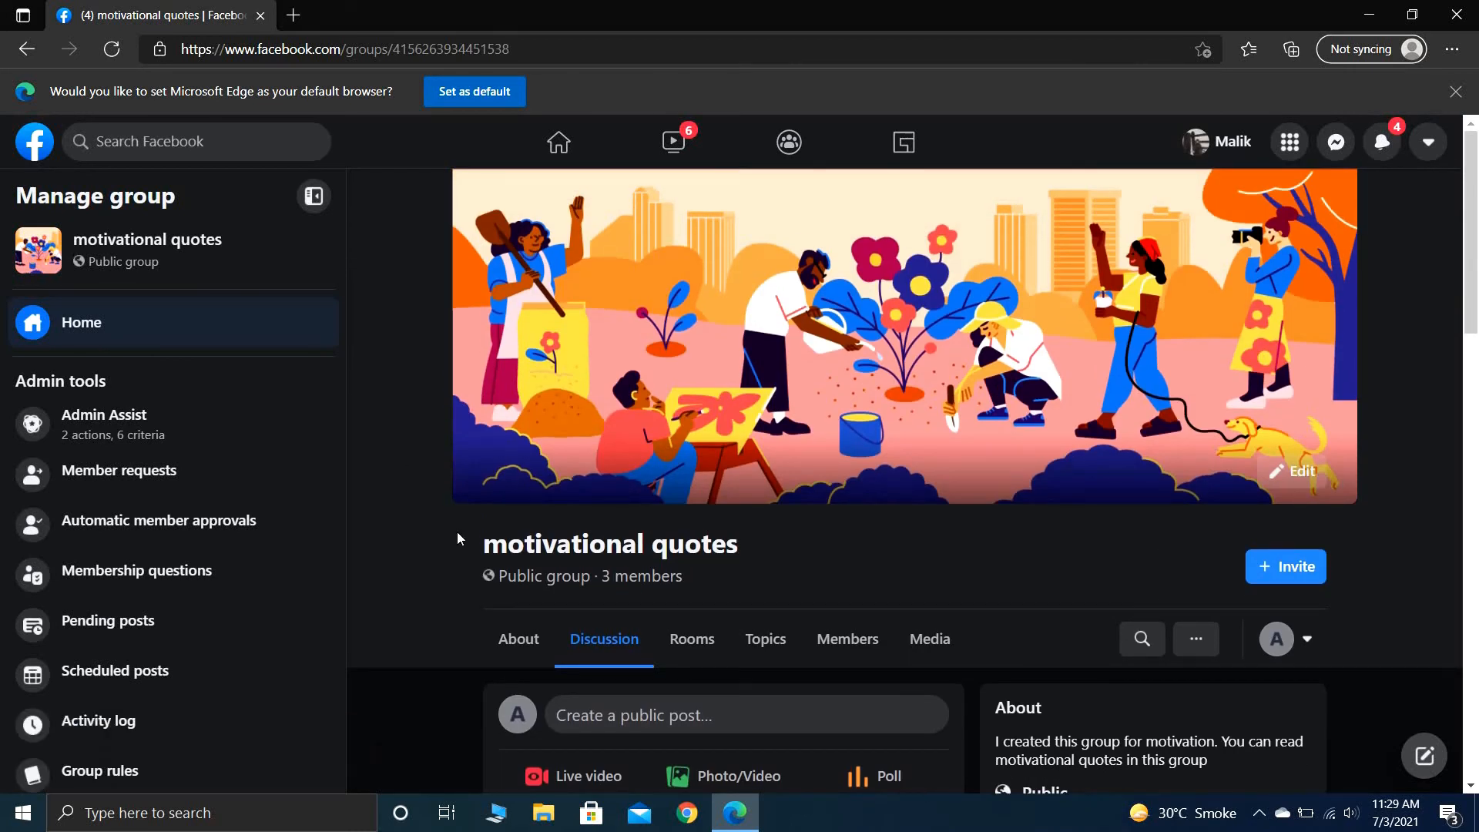
scroll(425, 709, "down", 3)
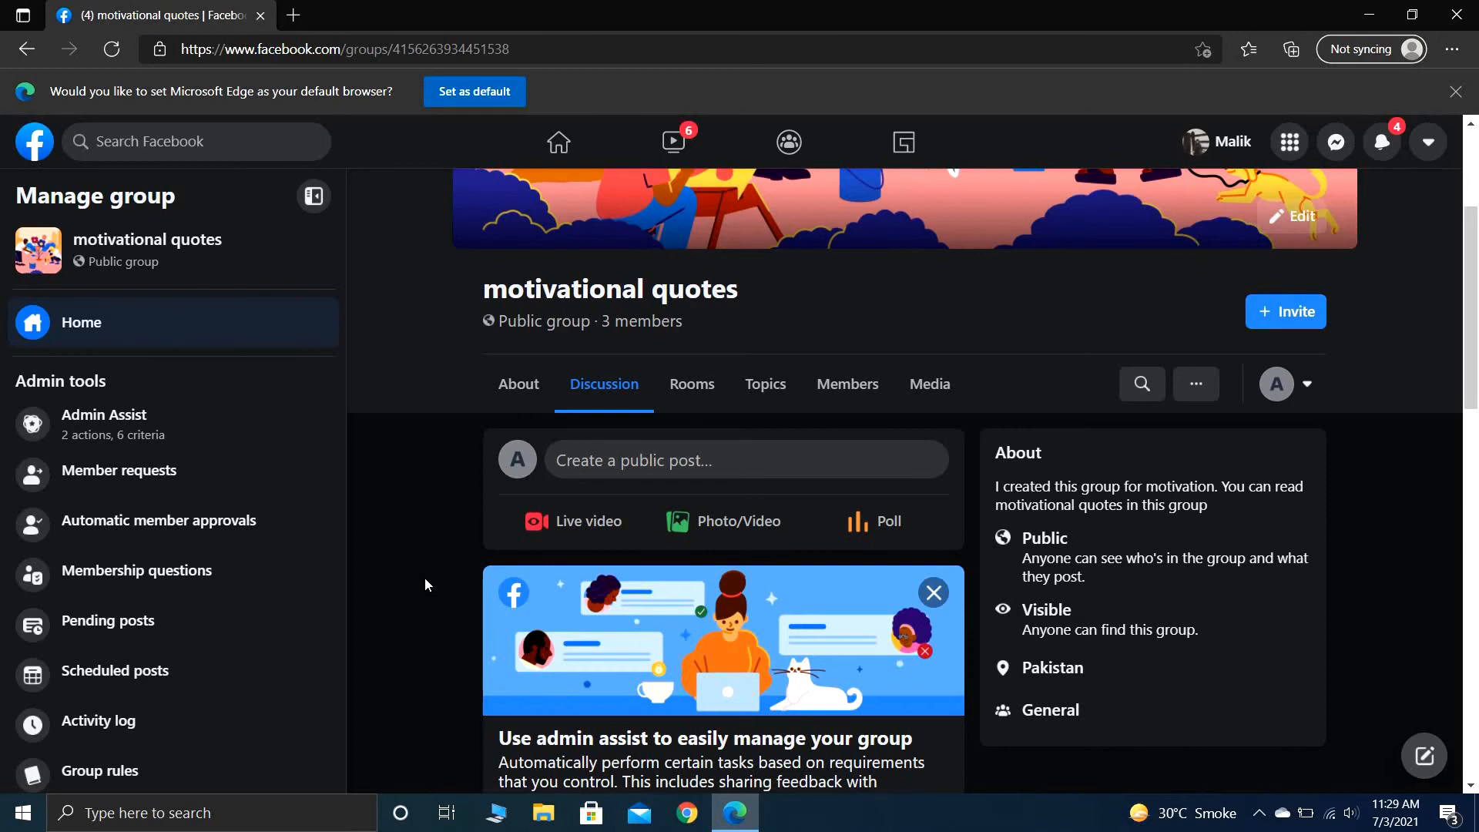
scroll(425, 584, "down", 1)
scroll(426, 584, "down", 4)
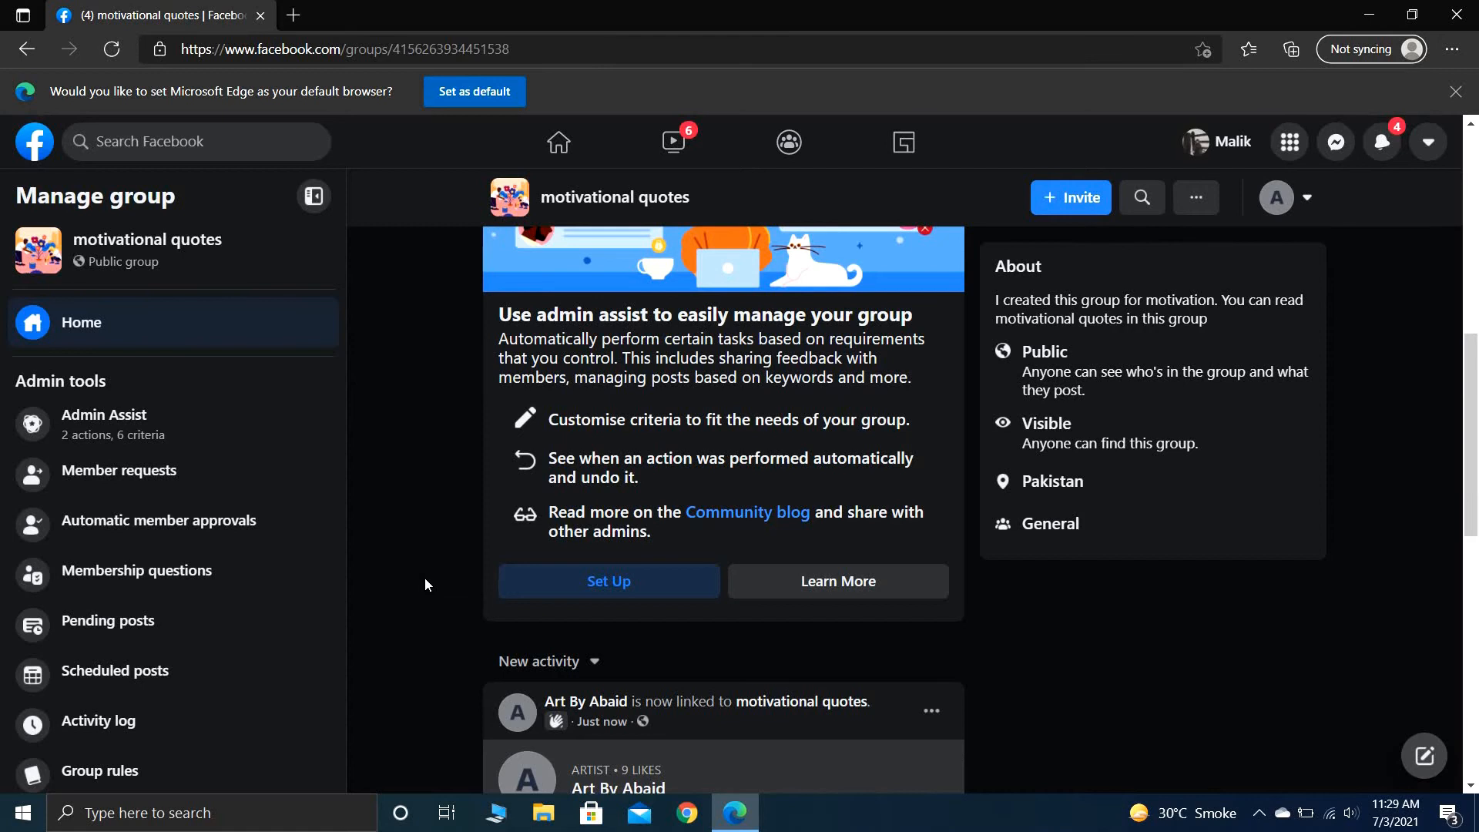
scroll(426, 584, "down", 2)
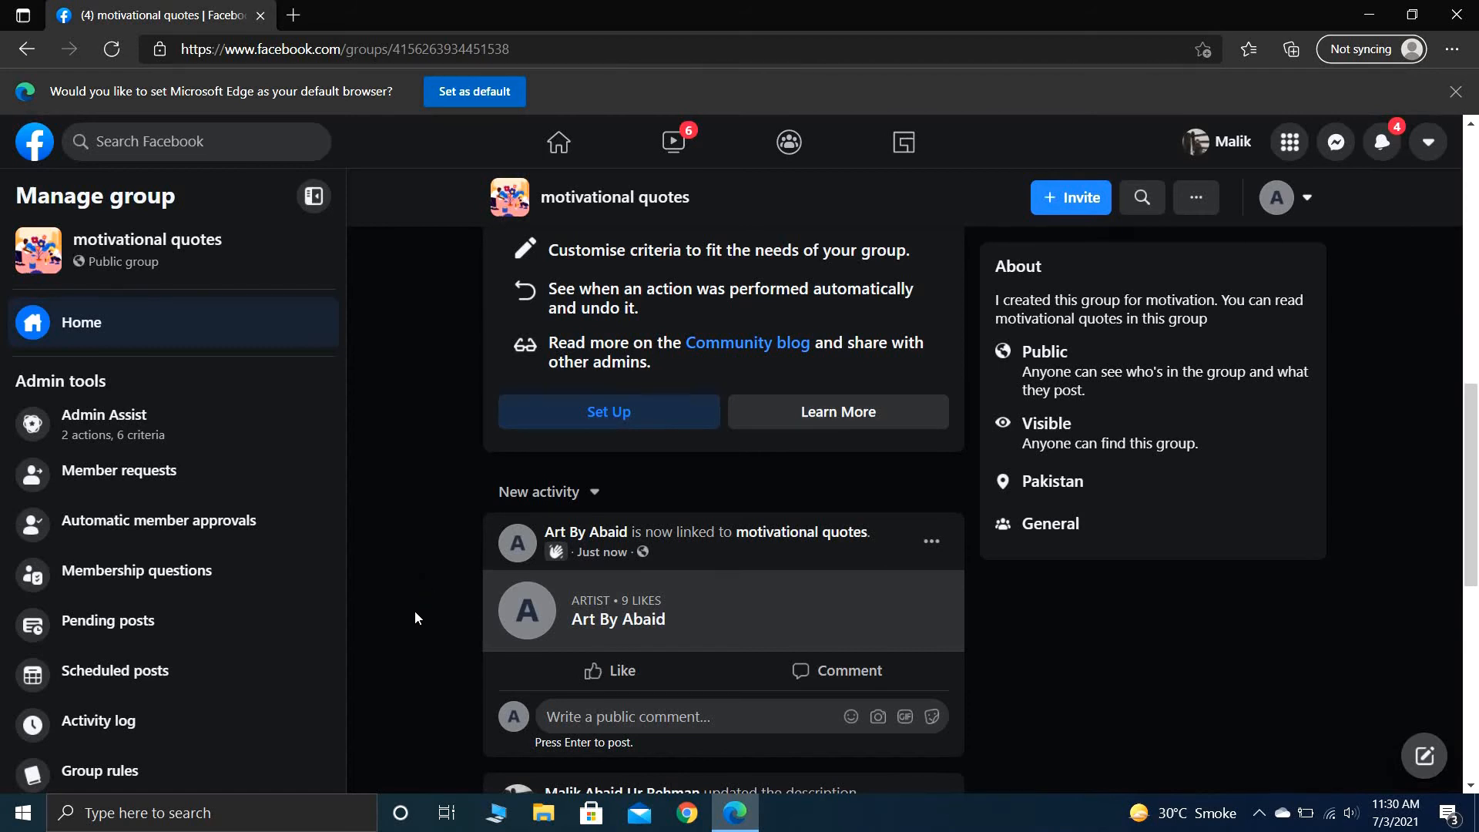
scroll(415, 618, "up", 2)
scroll(416, 618, "up", 8)
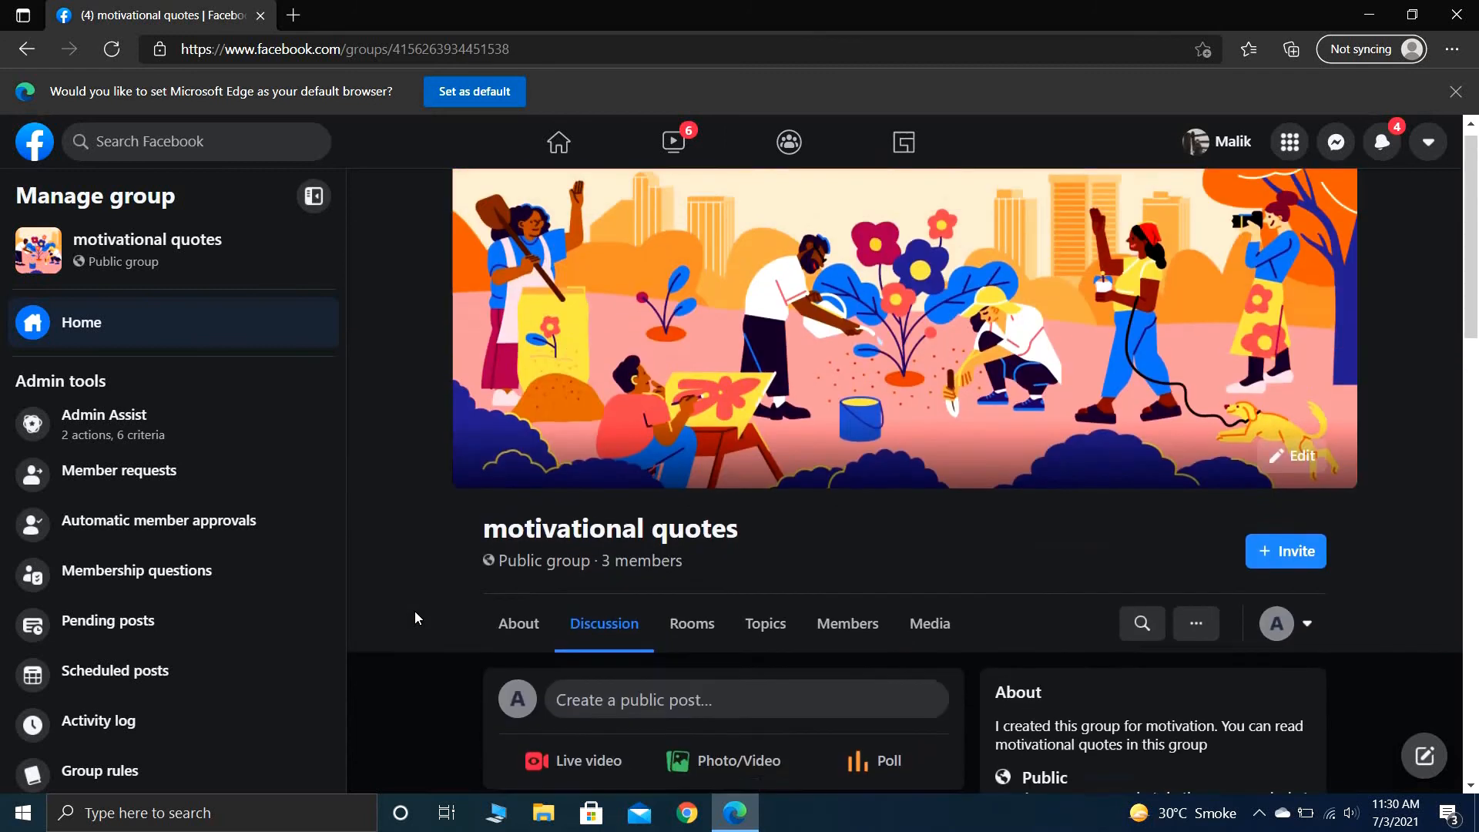
scroll(416, 618, "down", 6)
scroll(415, 617, "down", 4)
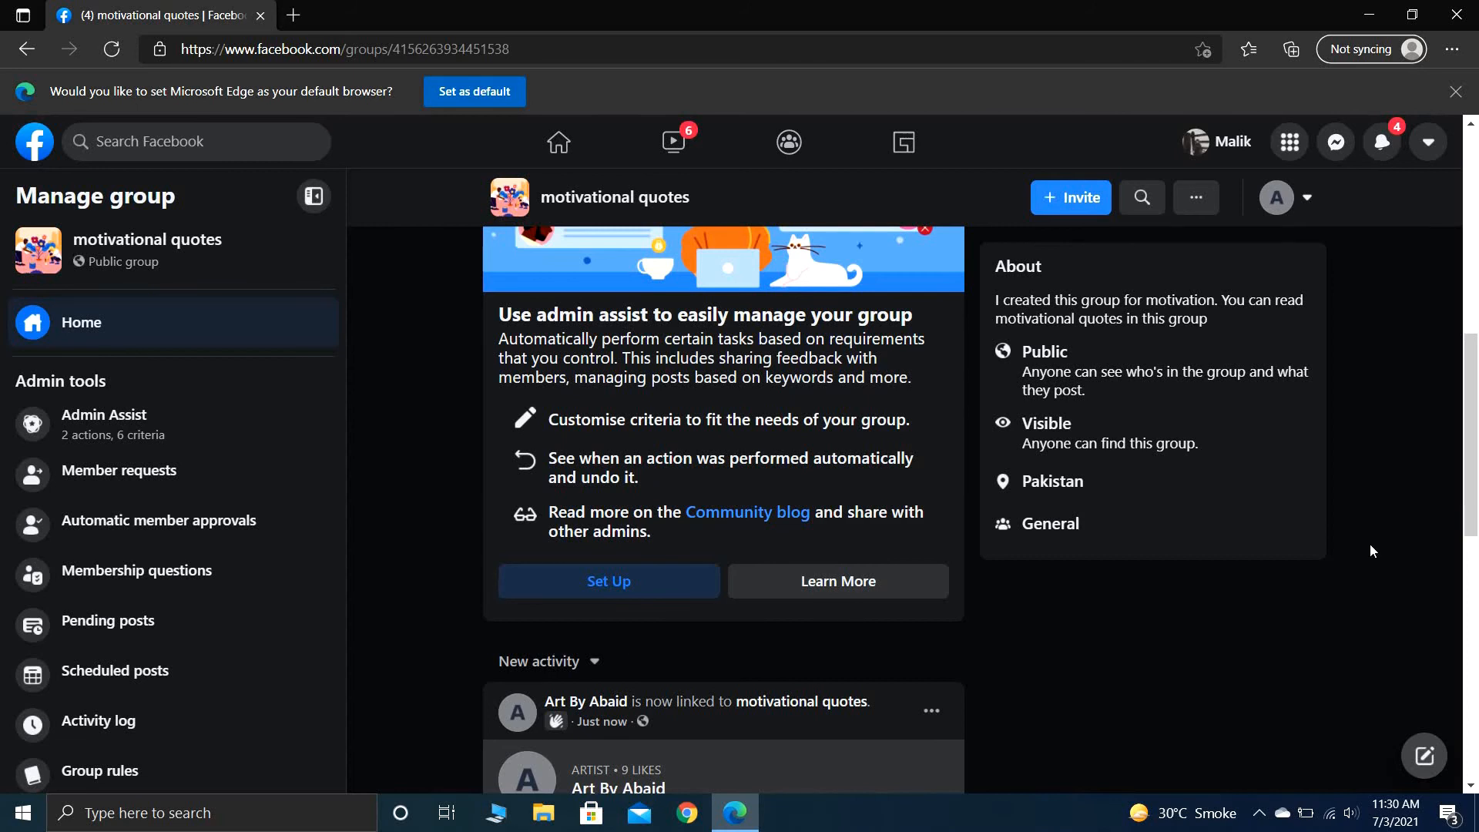
left_click_drag(1460, 476, 1477, 266)
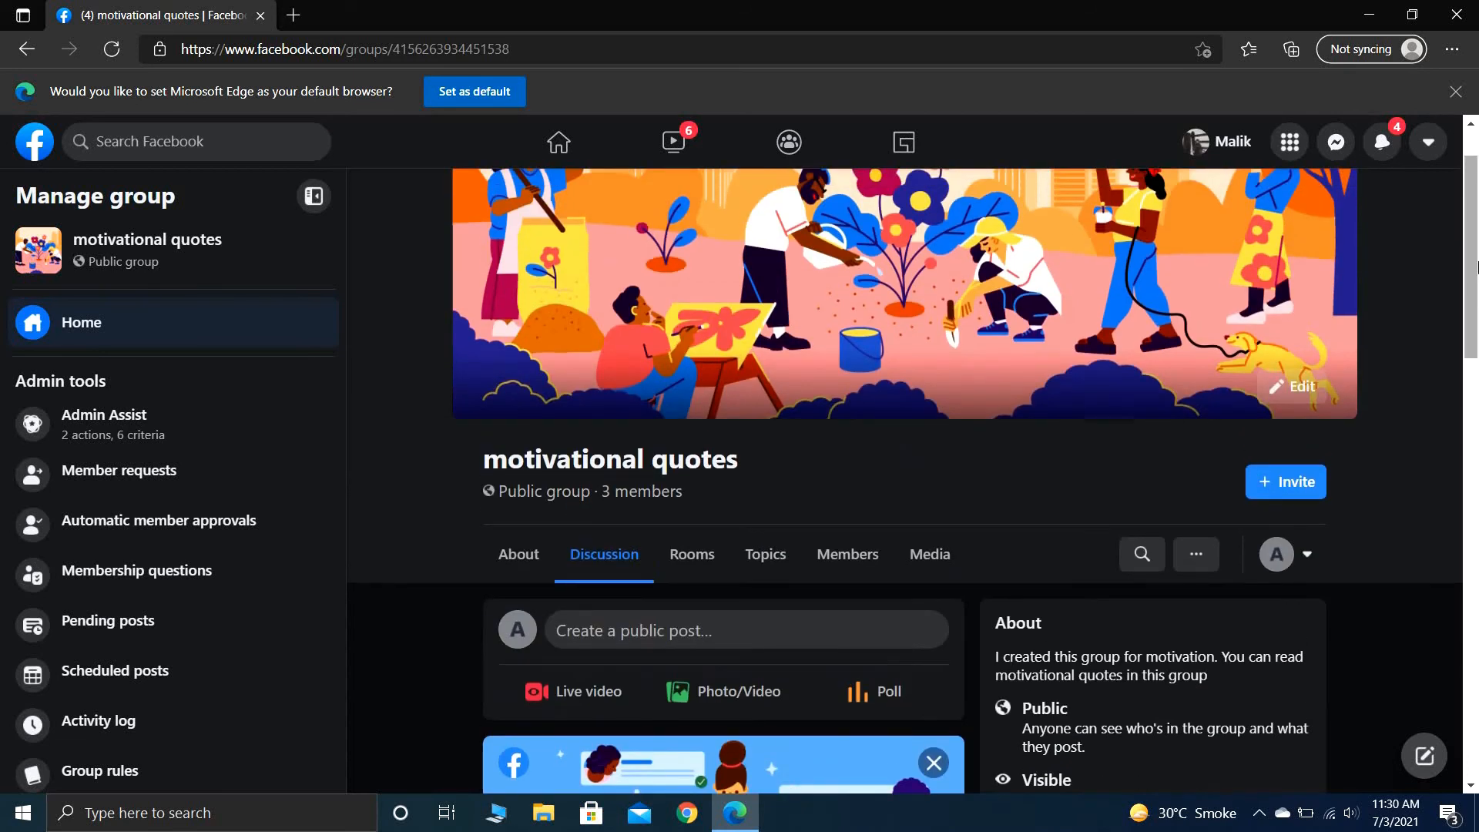
left_click_drag(1477, 171, 1477, 146)
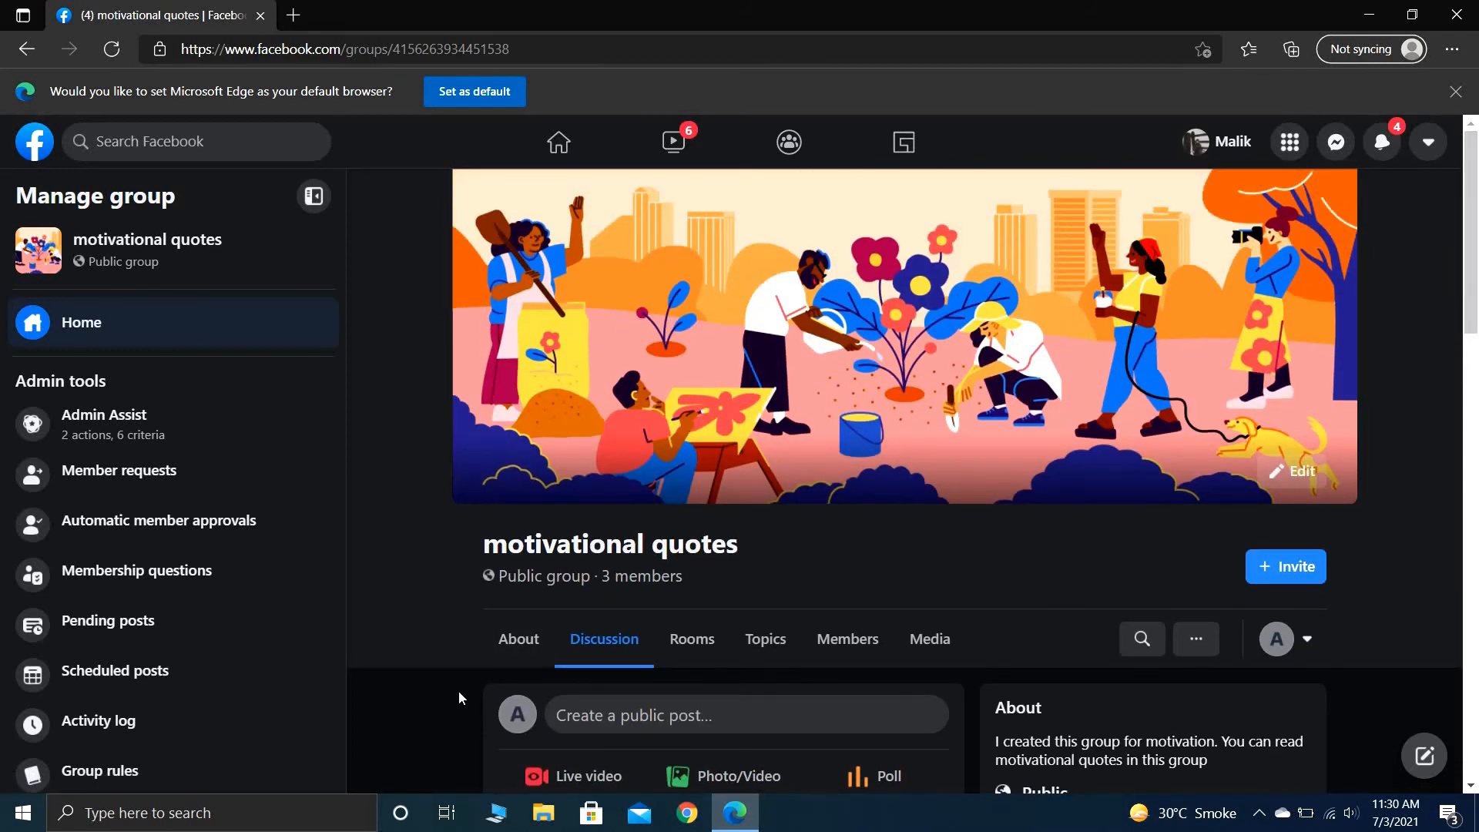
scroll(459, 691, "down", 2)
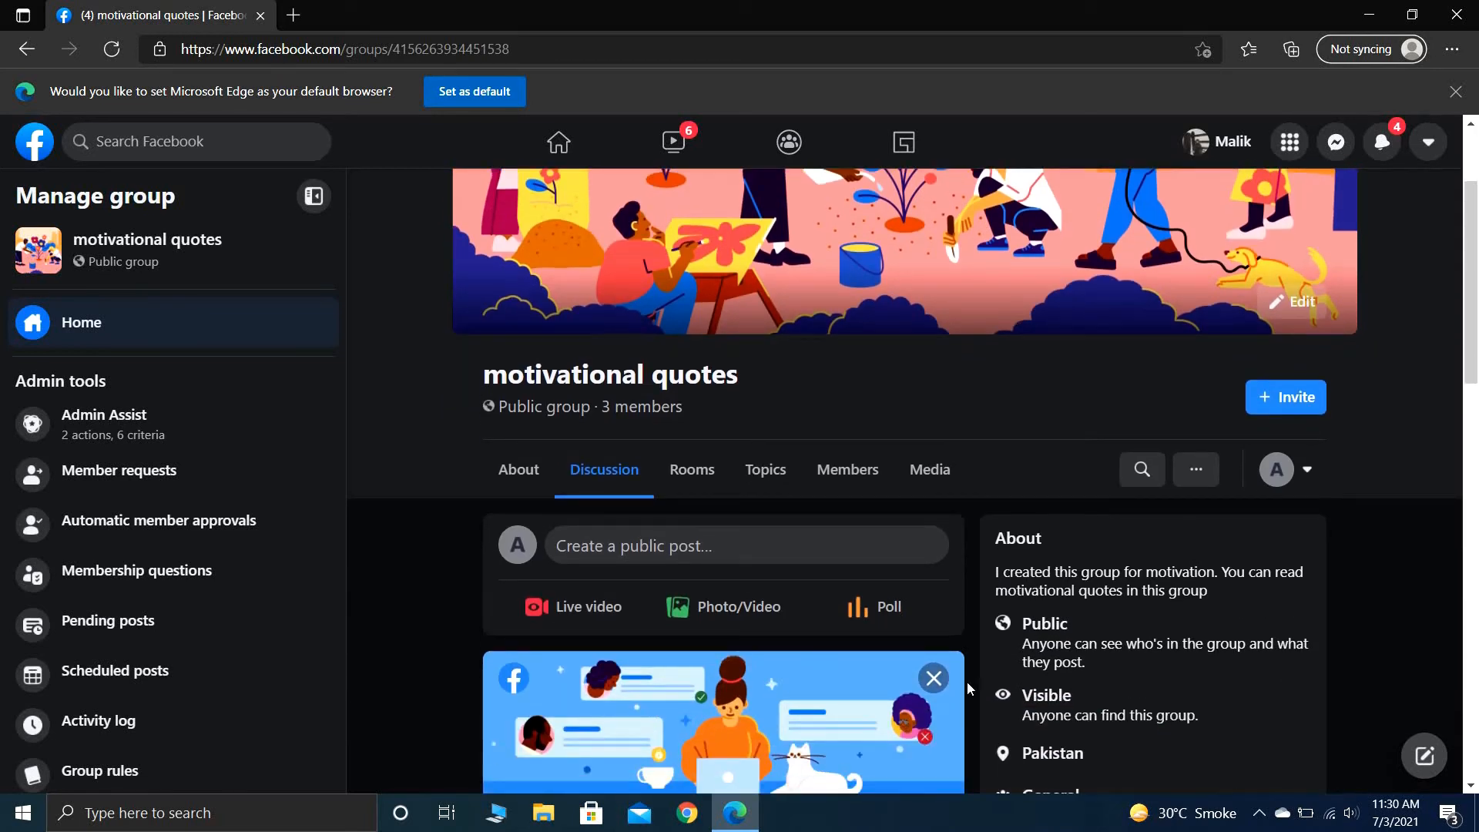
left_click(1473, 570)
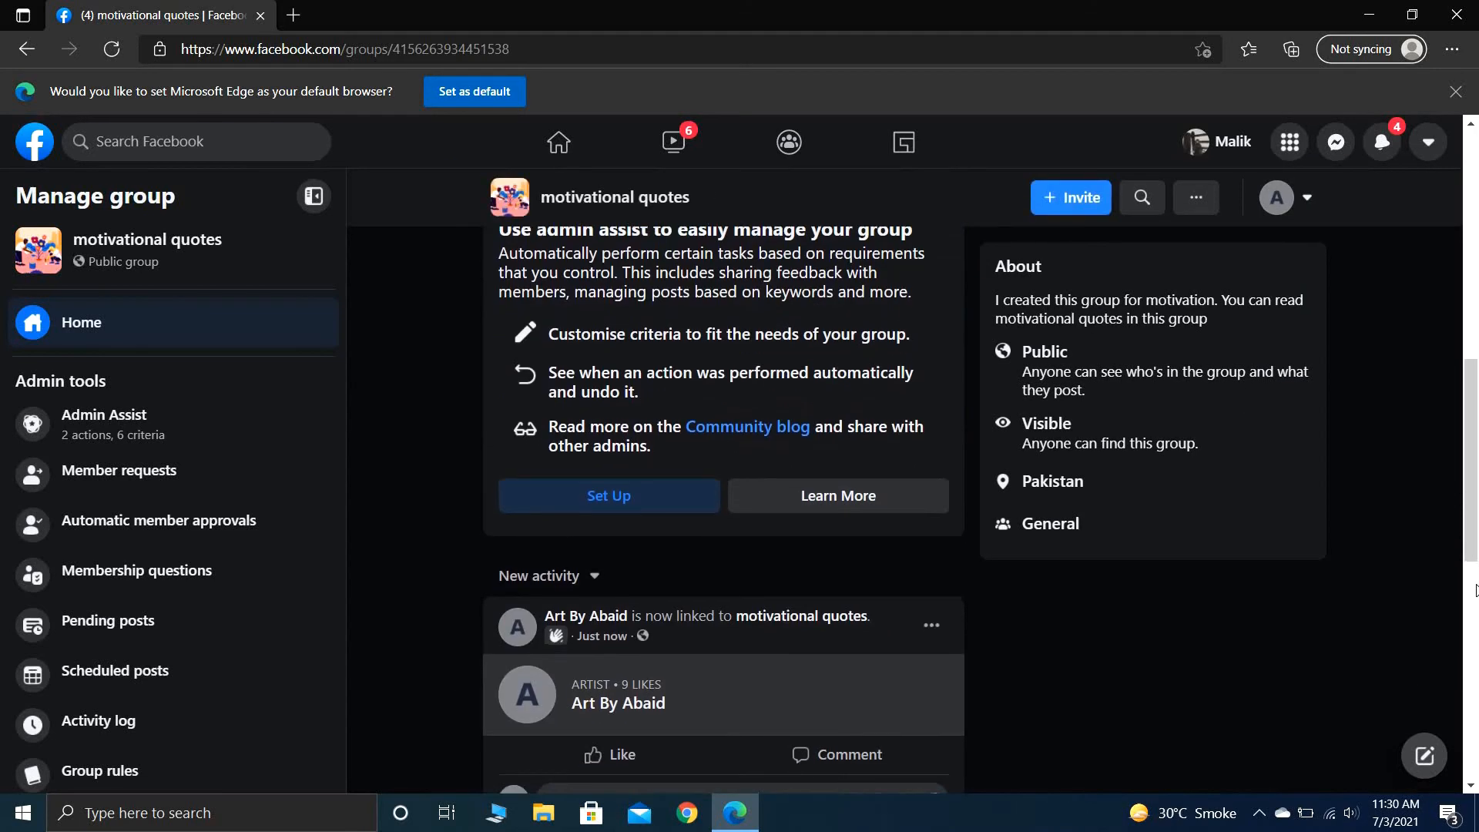
left_click(1475, 614)
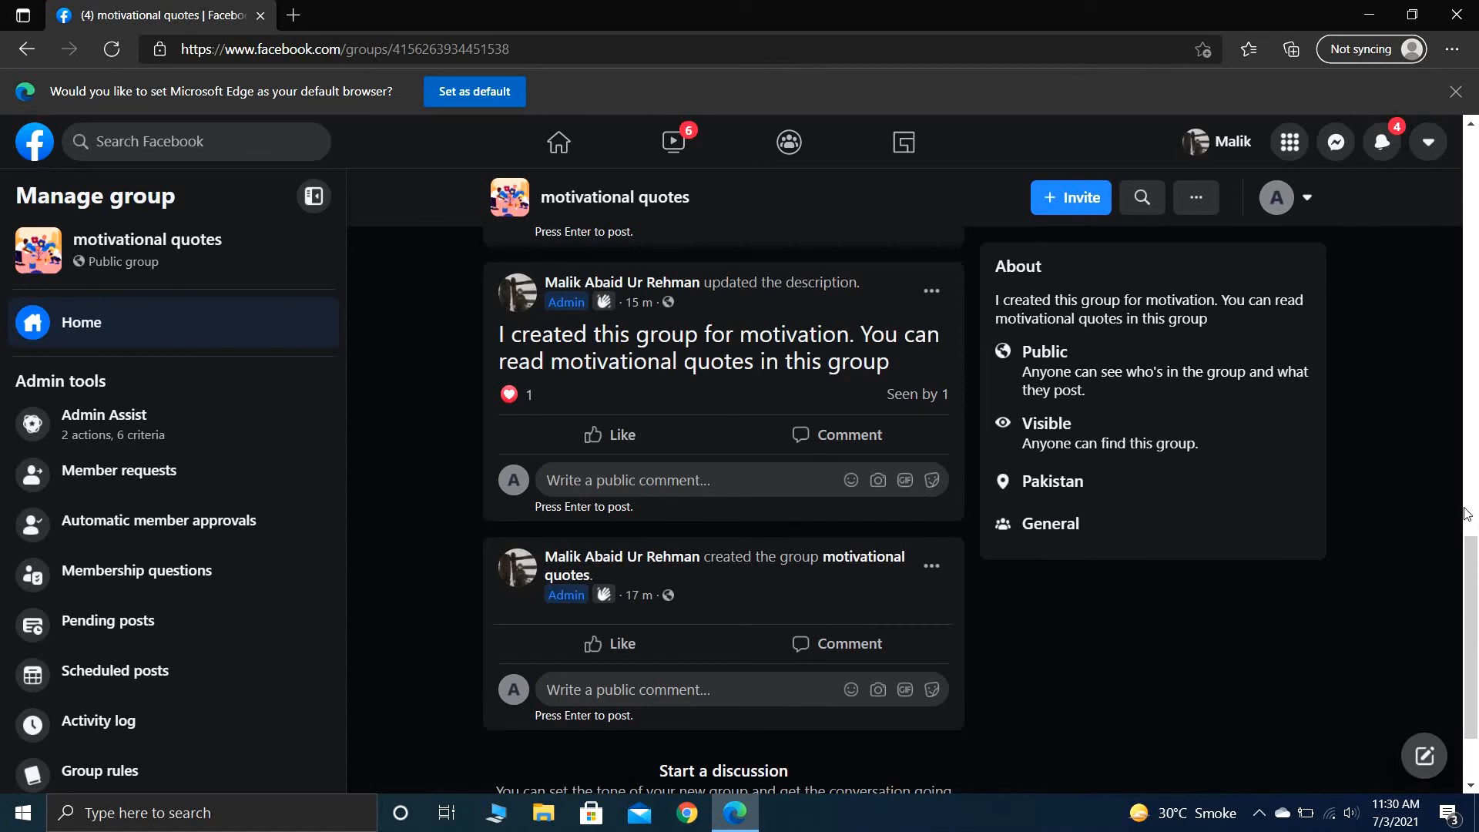
- Upload "motivational quotes.png" from the Downloads folder as the group's new cover photo
scroll(1424, 423, "up", 10)
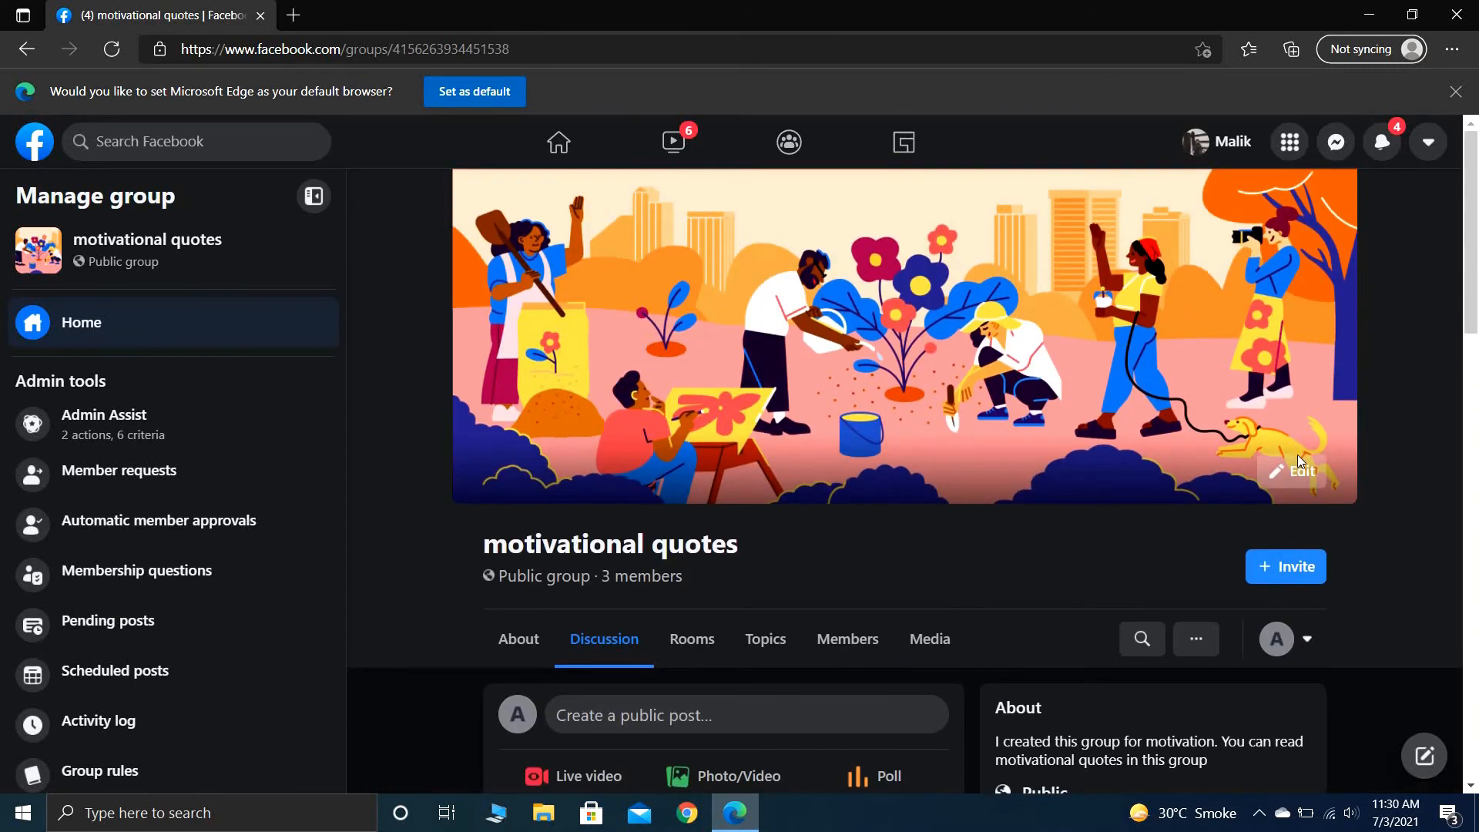
left_click(1299, 466)
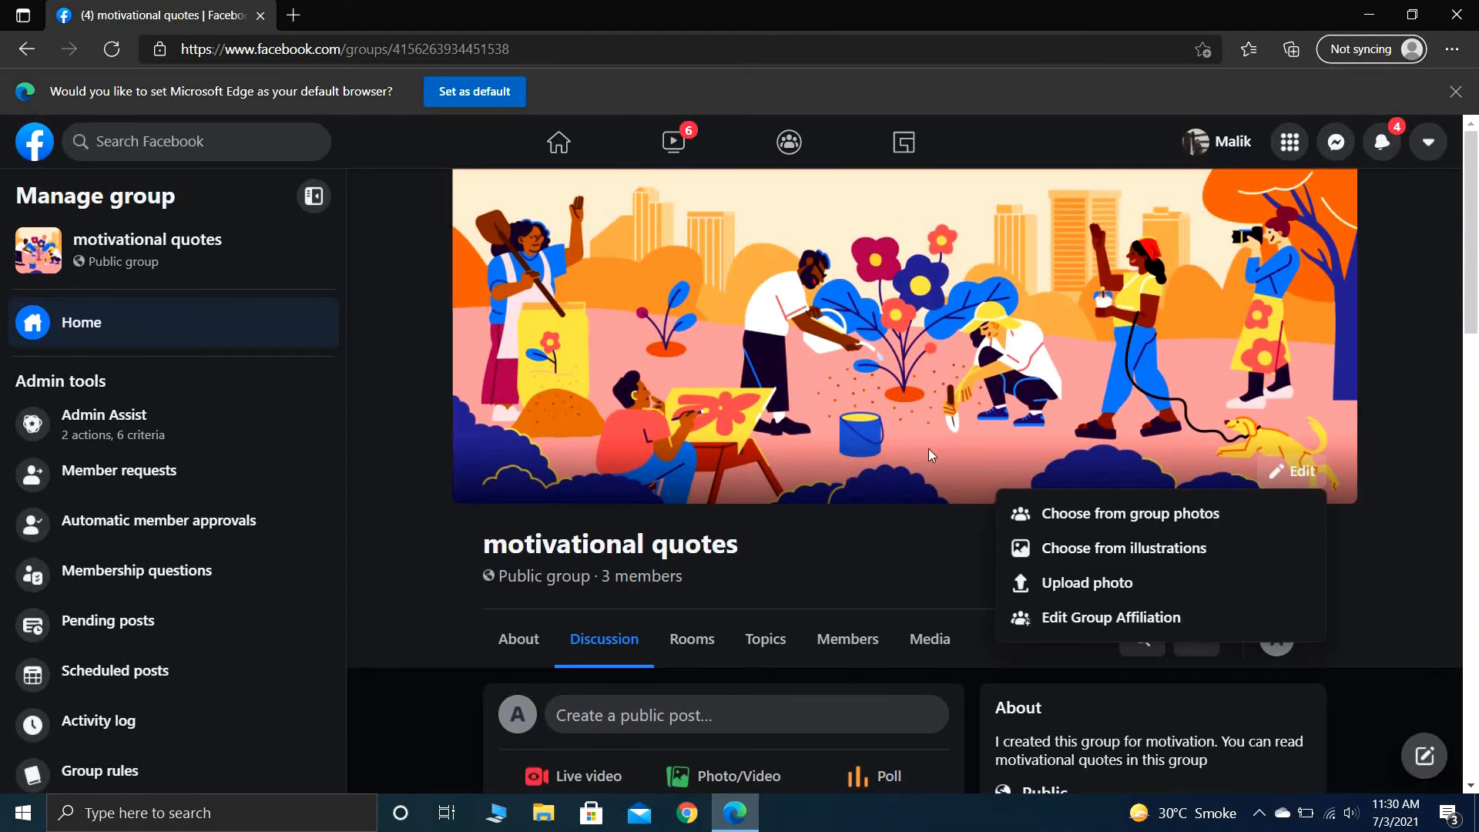
left_click(1099, 584)
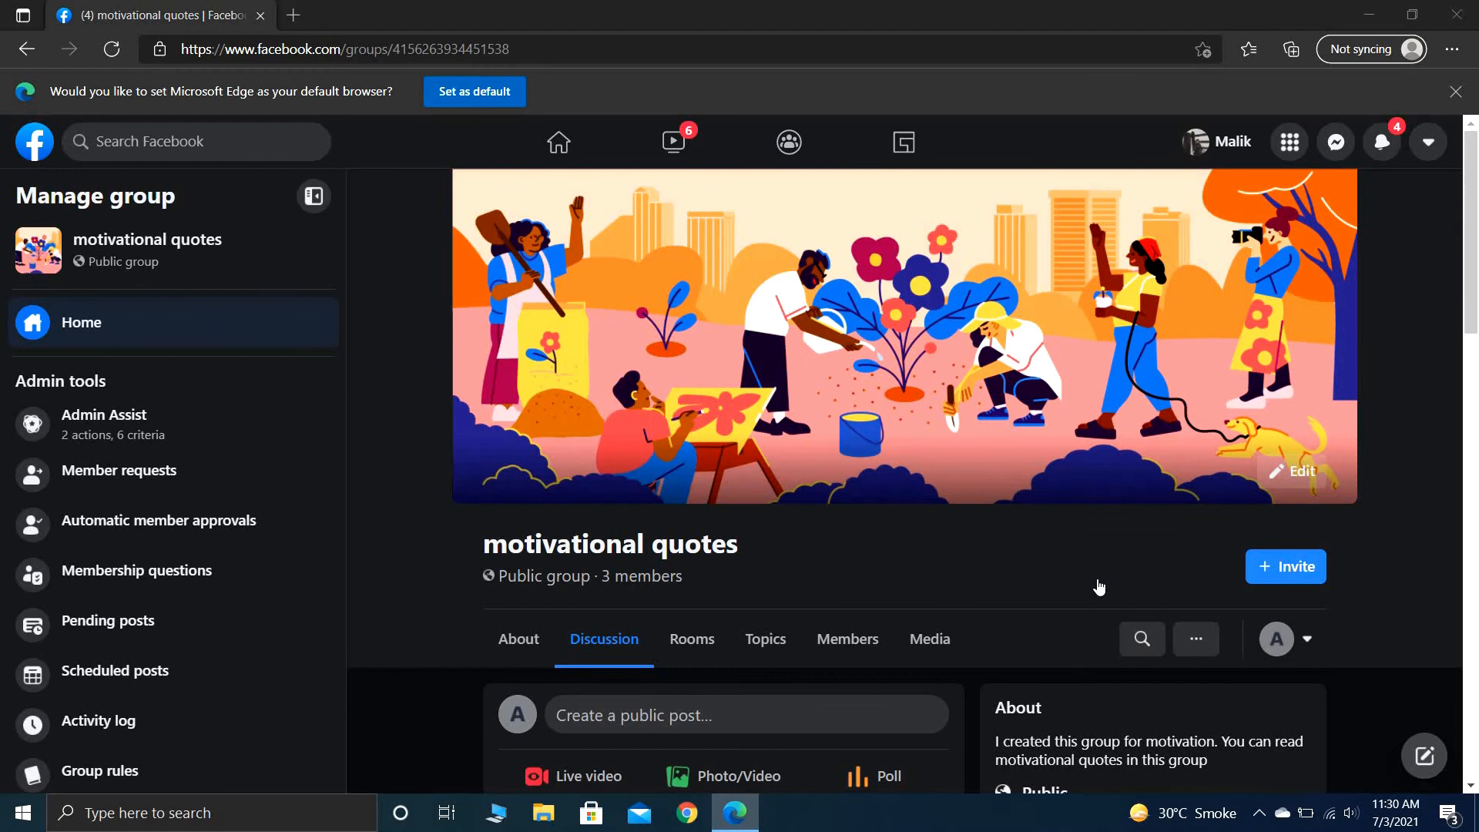
left_click(447, 165)
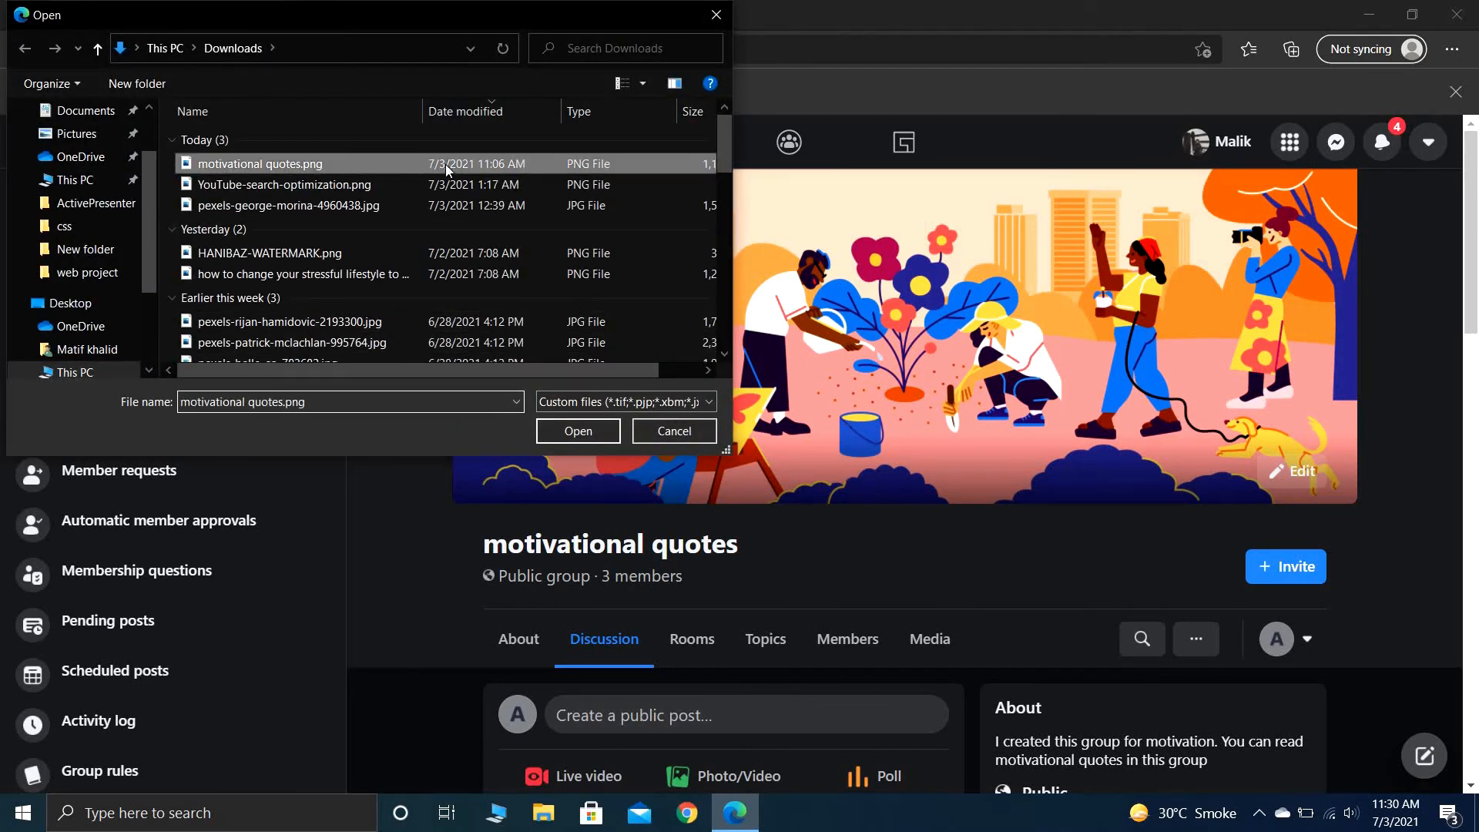
left_click(576, 433)
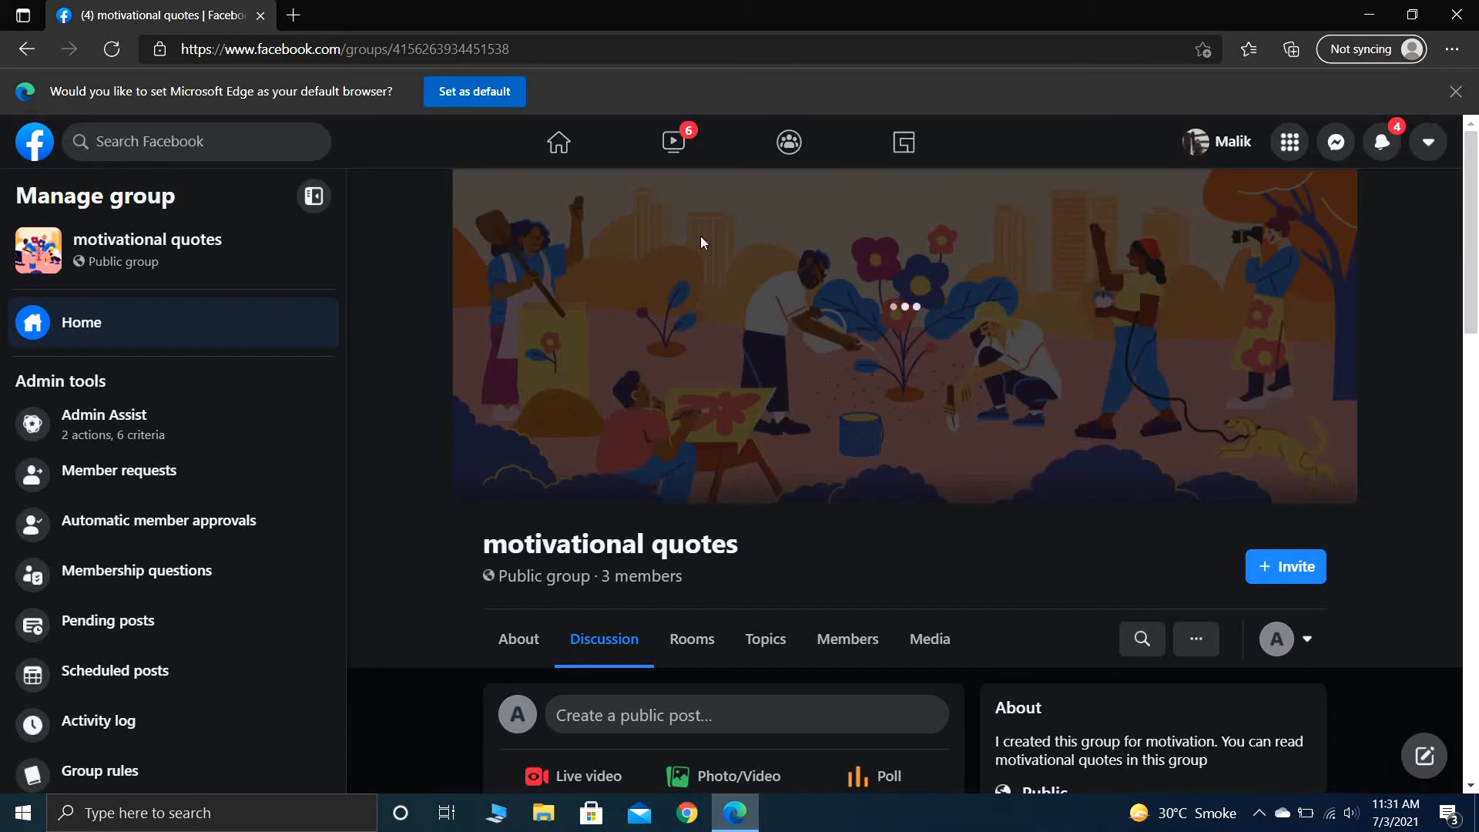
- Open the Facebook home page in a new browser tab and switch to it
right_click(556, 146)
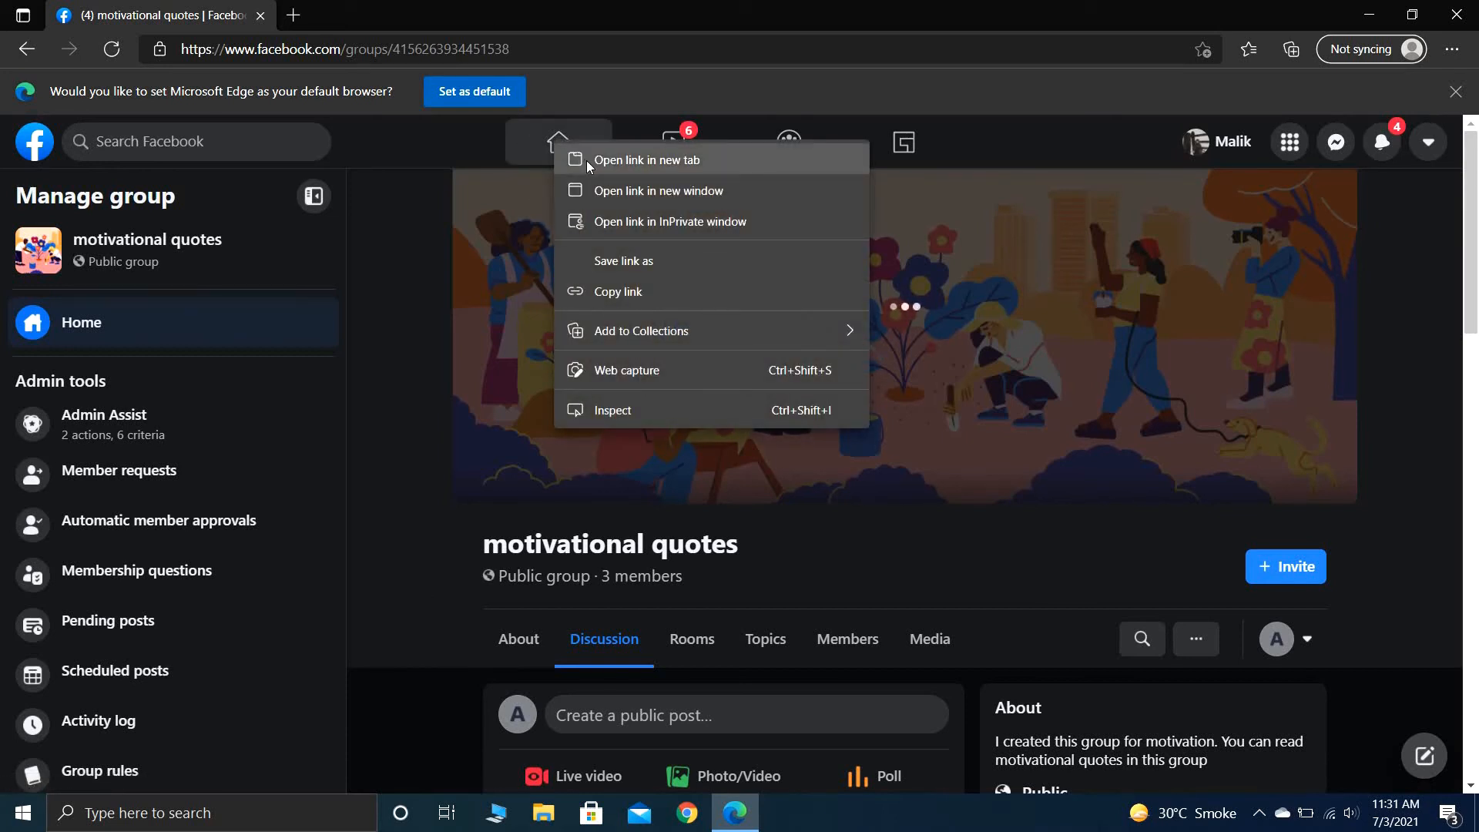
left_click(586, 158)
left_click(359, 9)
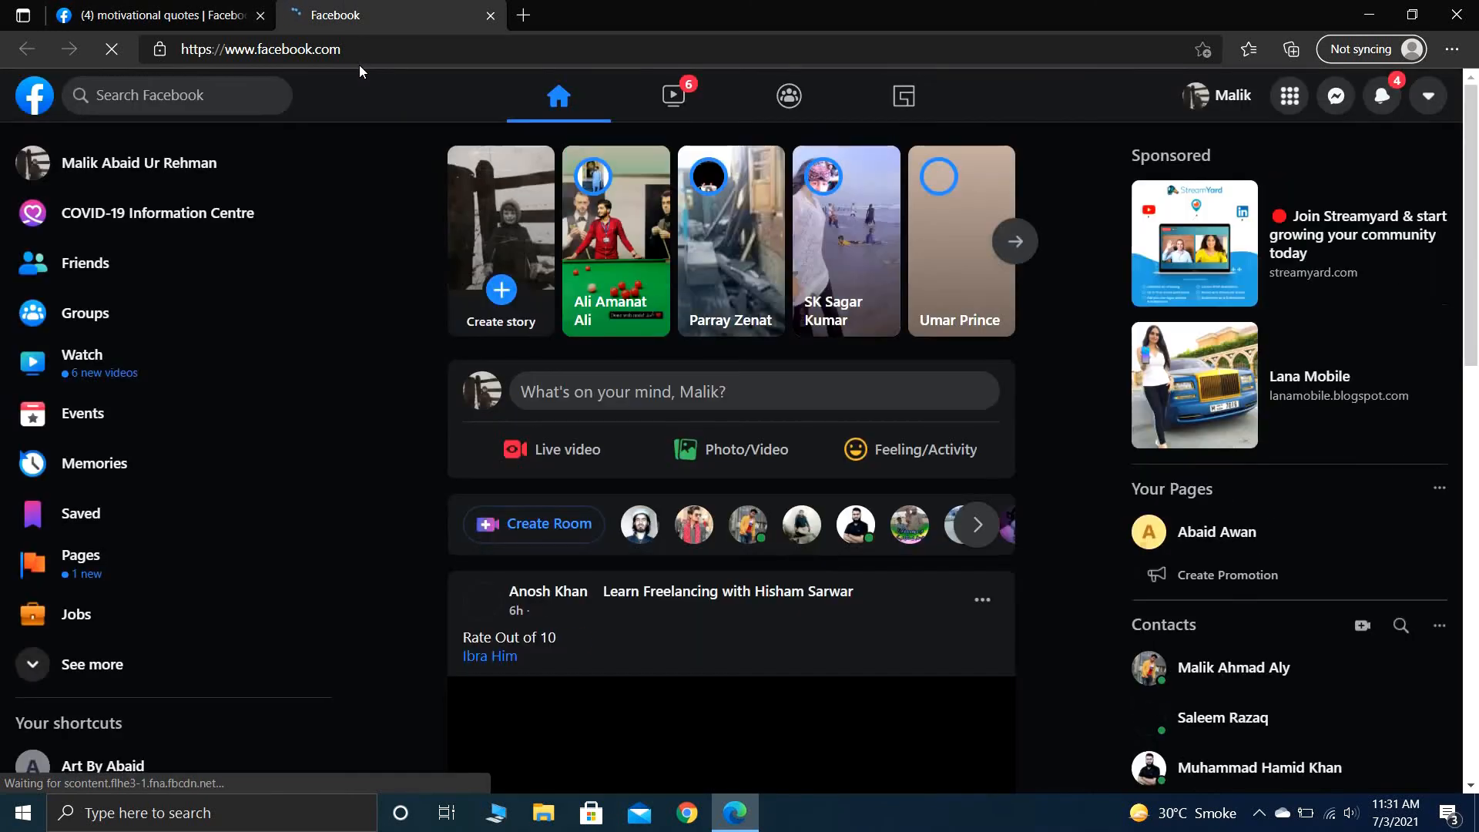
left_click(203, 98)
type("gr")
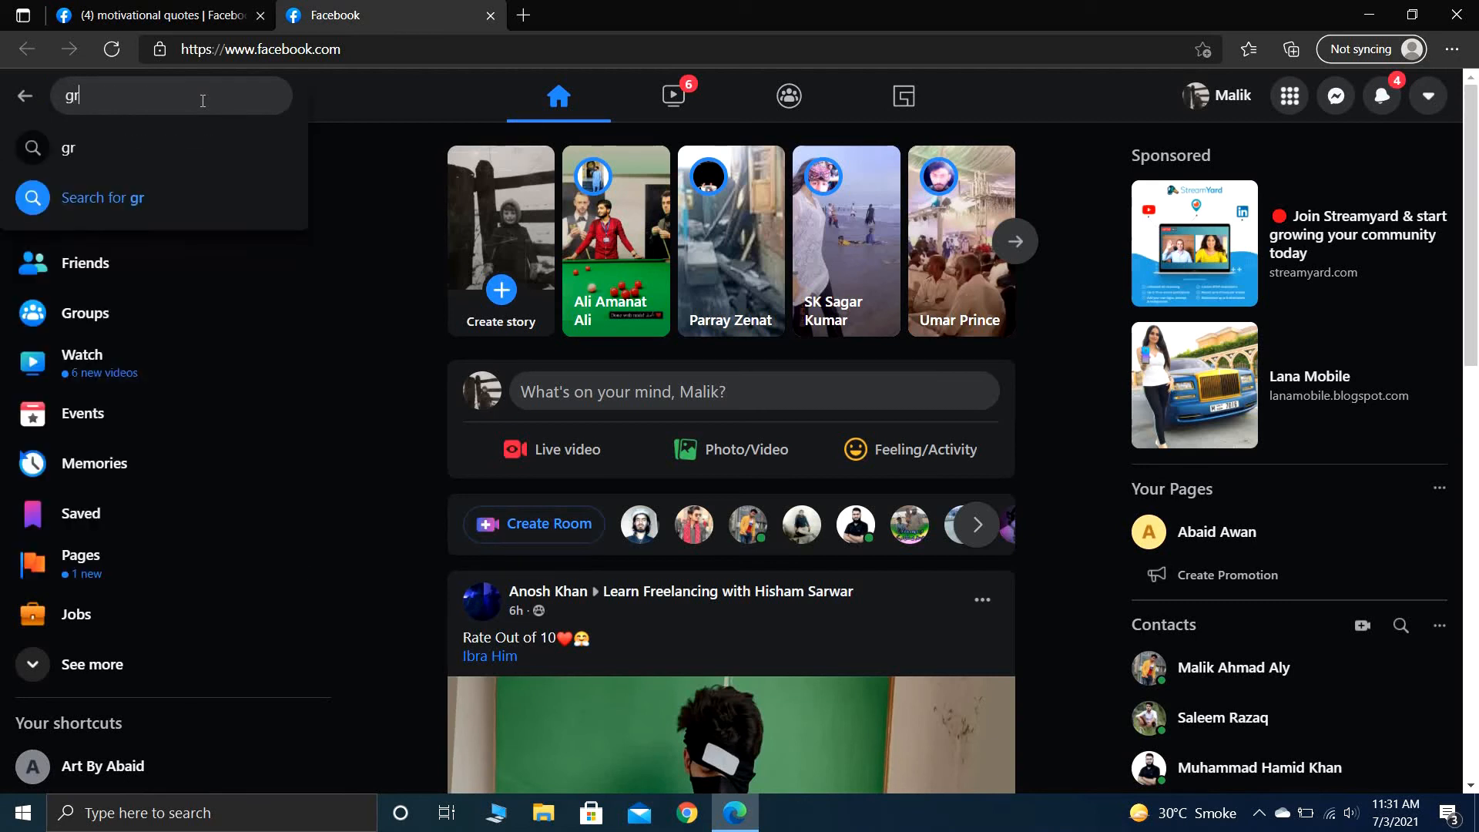
key("BackSpace")
key("BackSpace")
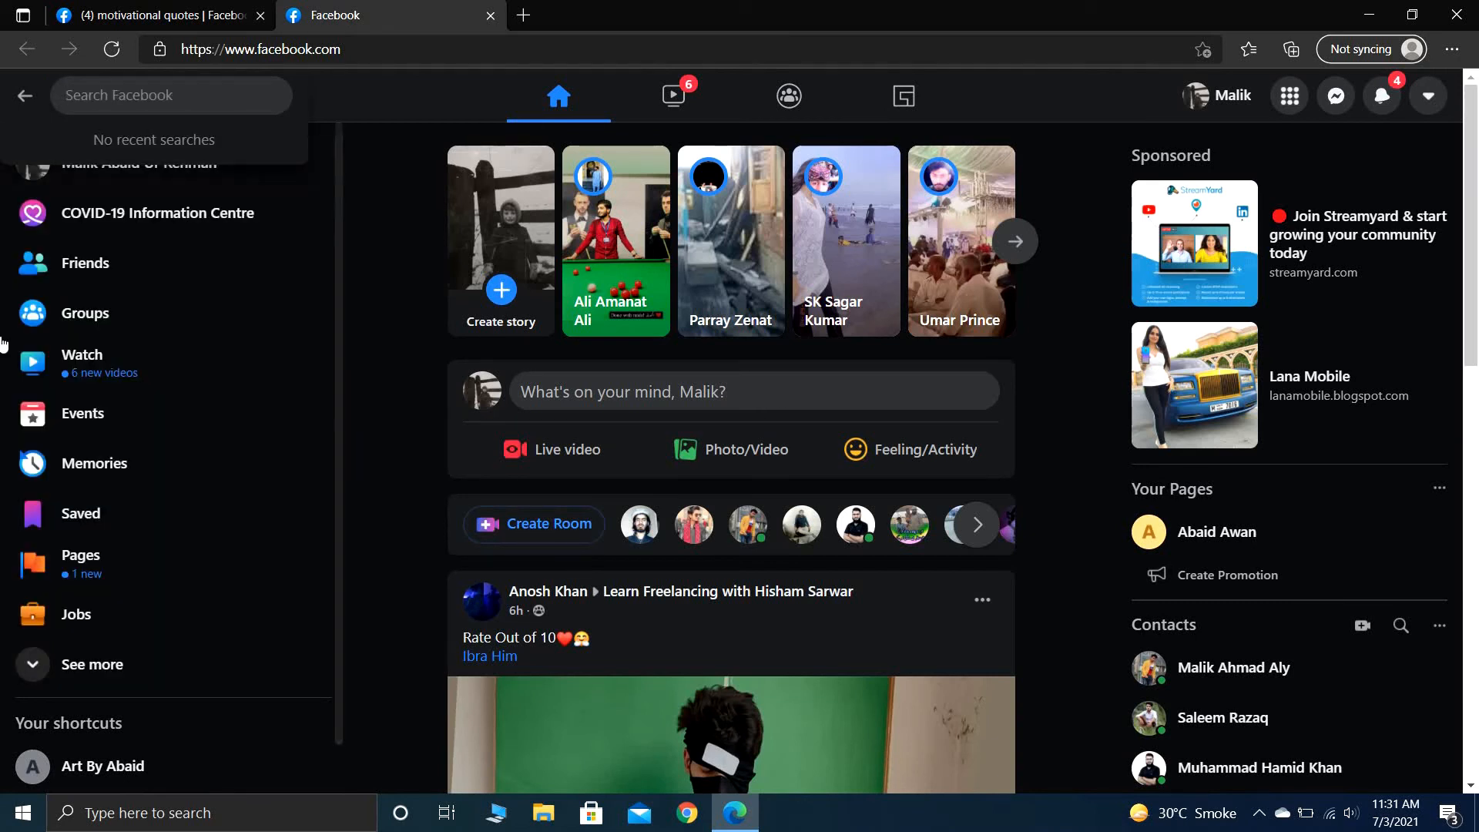
- Go to Groups and search for groups using the suggested term "motivational quotes"
left_click(126, 308)
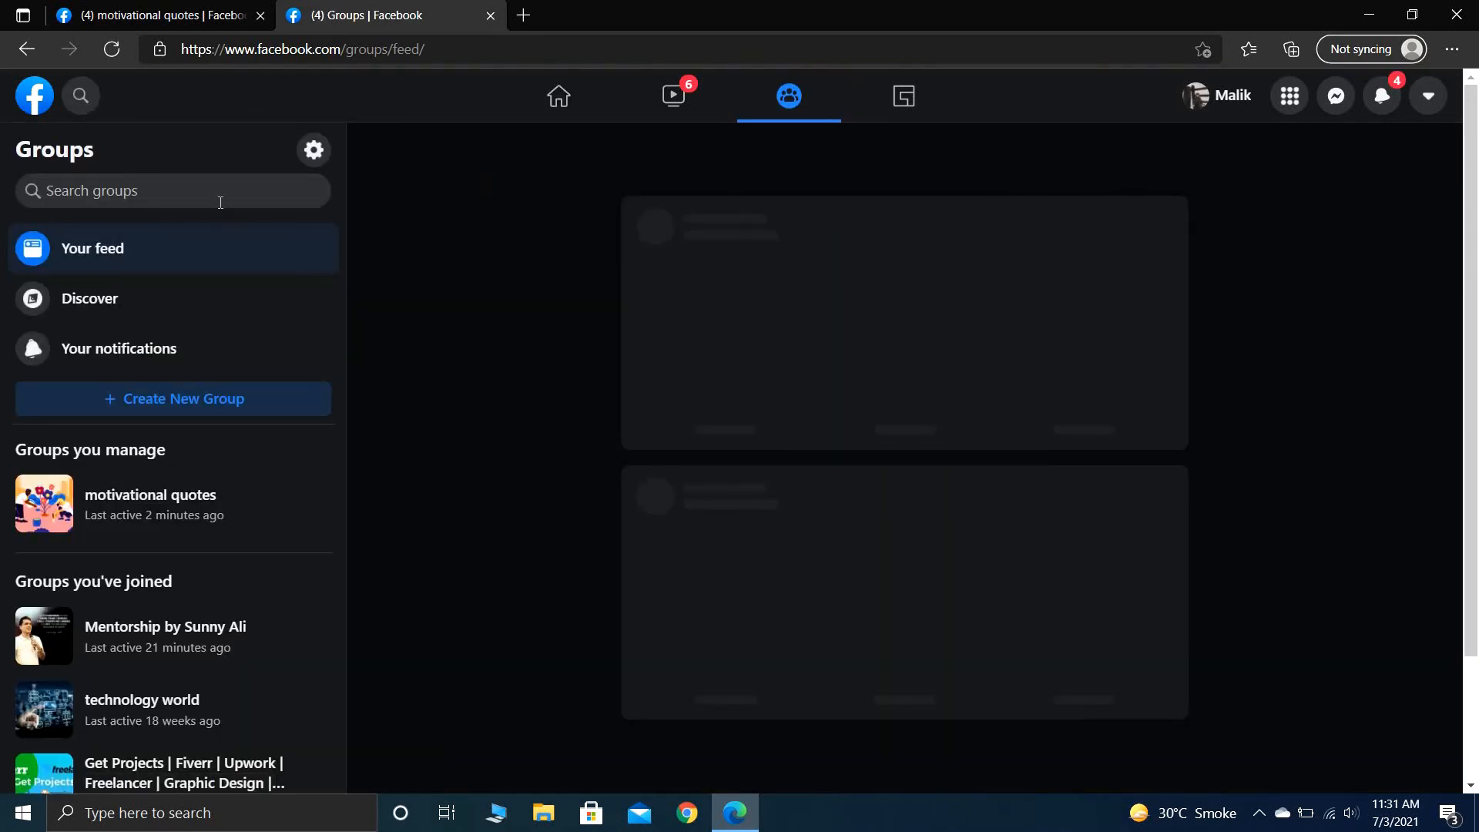
left_click(220, 202)
type("motiva")
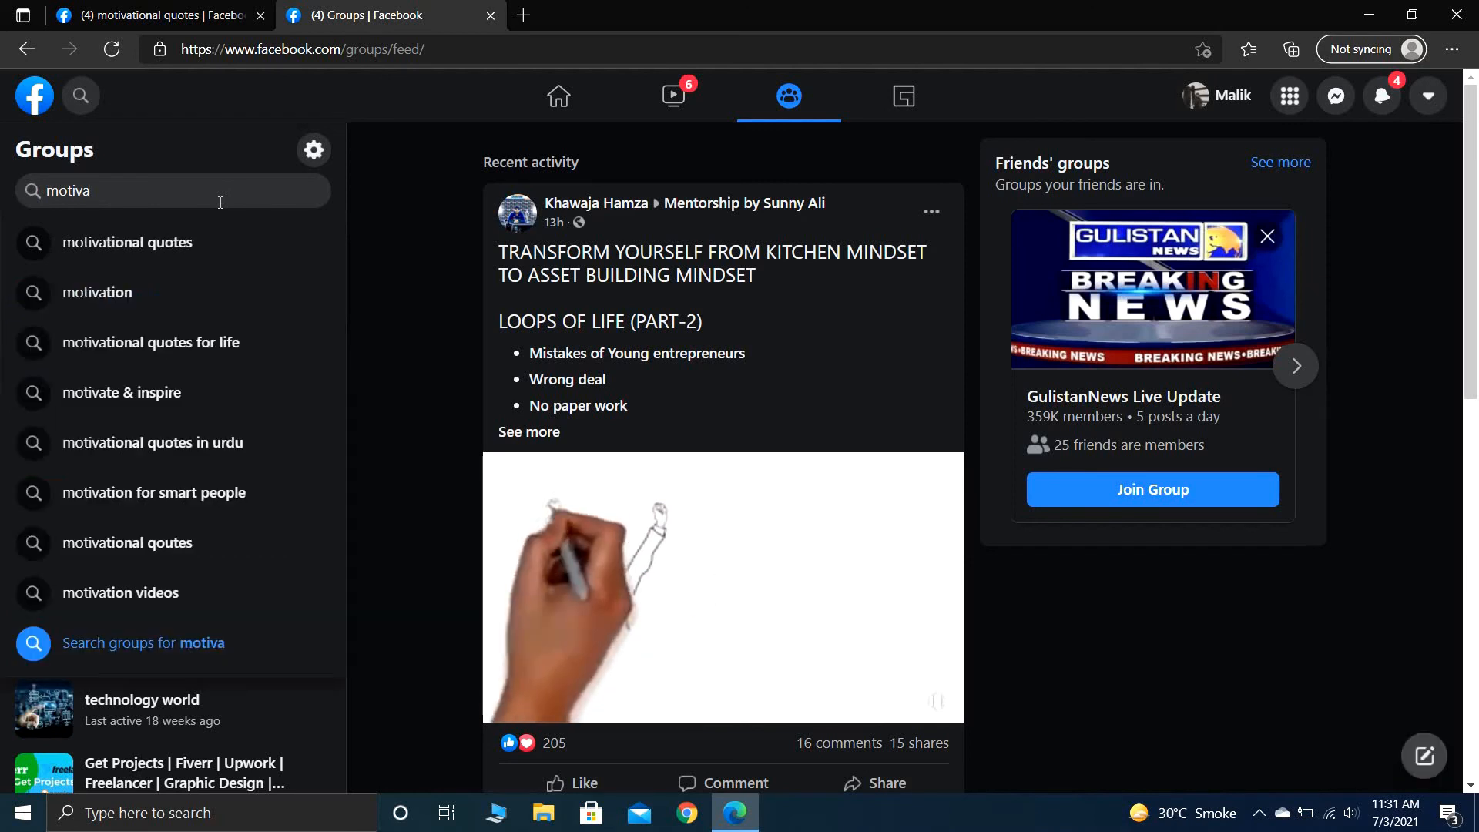
left_click(221, 263)
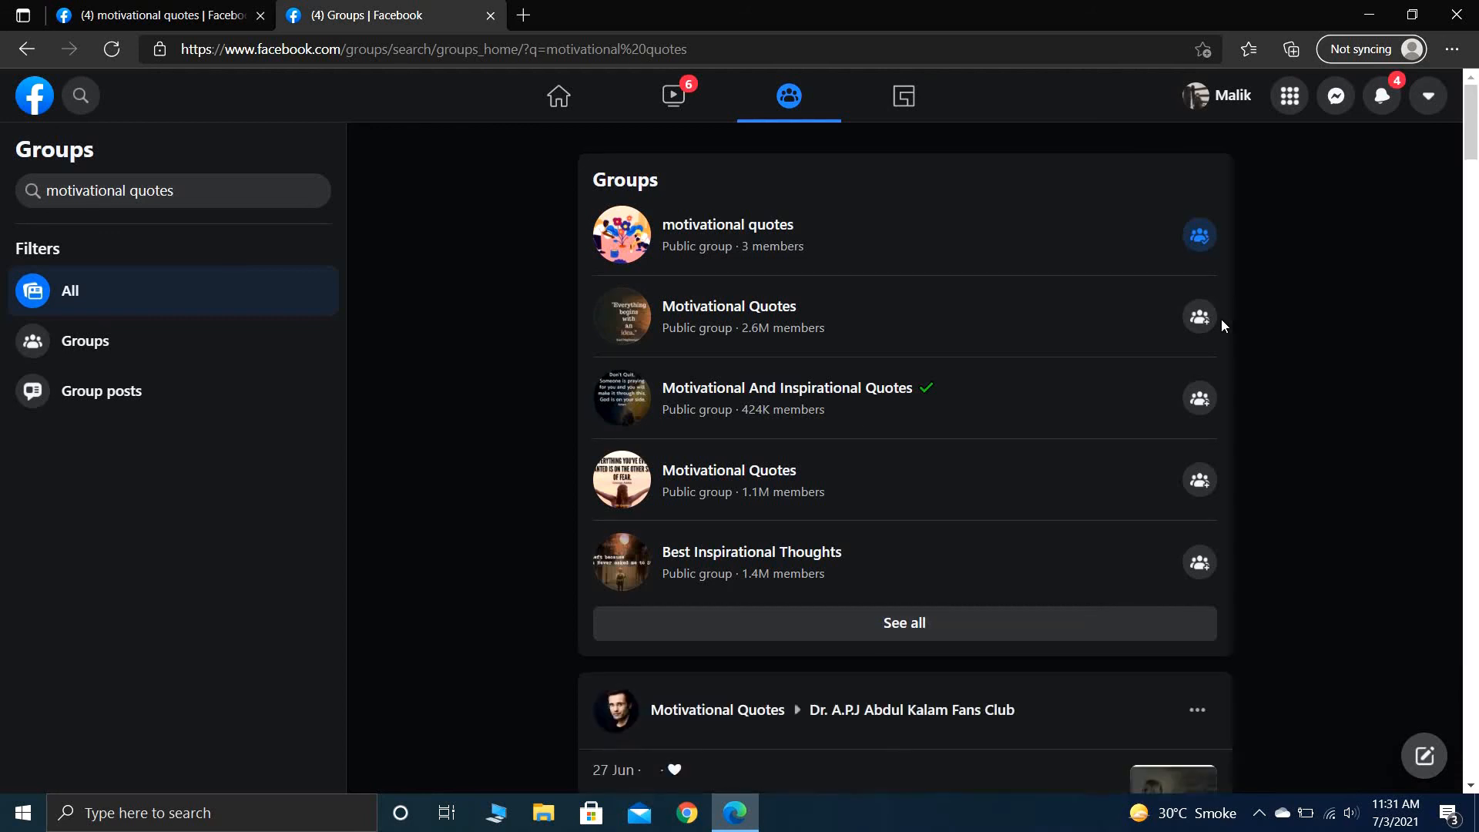
- Join the two "Motivational Quotes" groups with 2.6M and 1.1M members, and back out of joining "Best Inspirational Thoughts"
left_click(1199, 317)
left_click(1200, 401)
left_click(1201, 476)
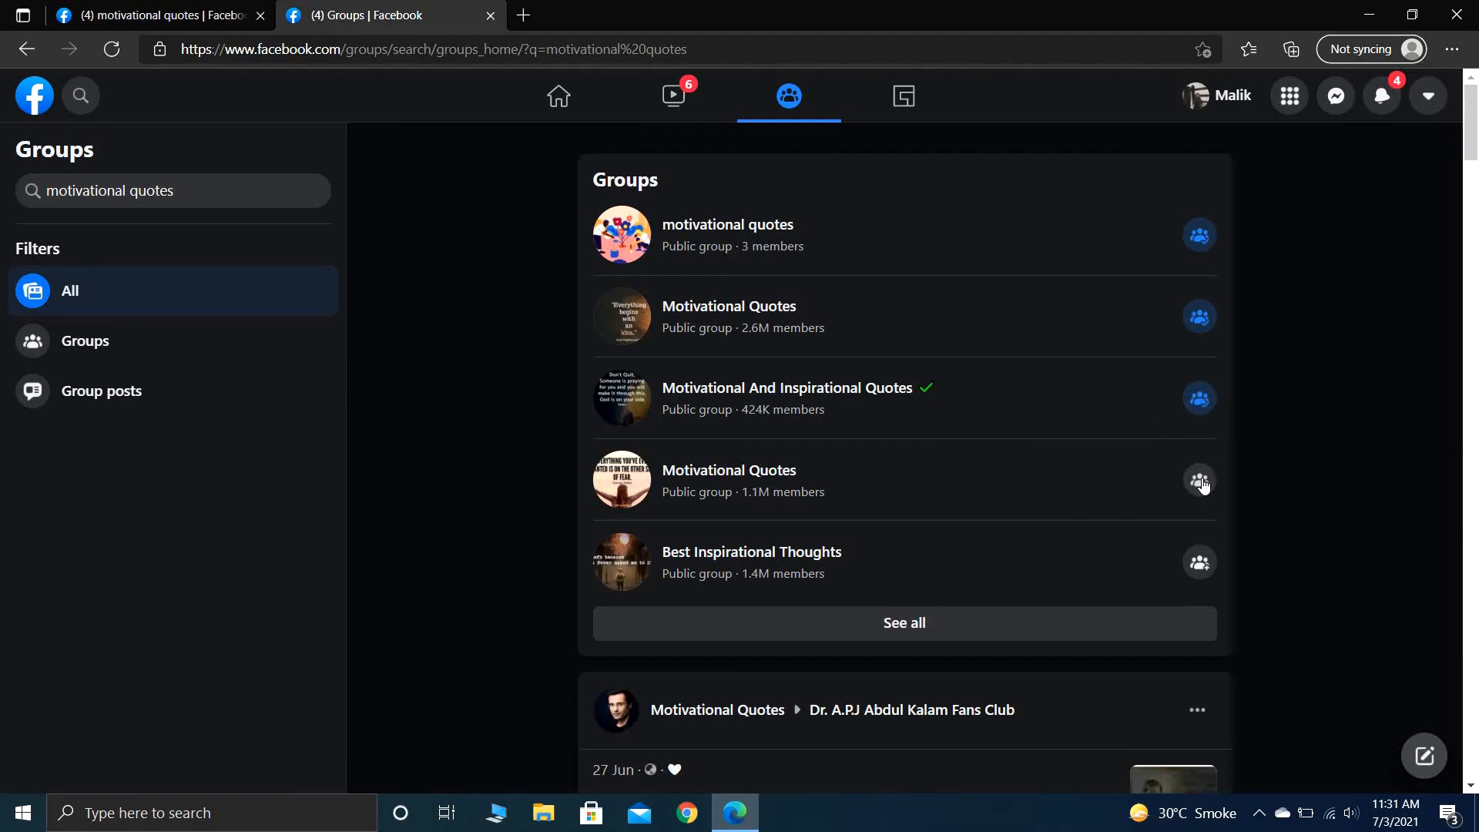
left_click(1200, 565)
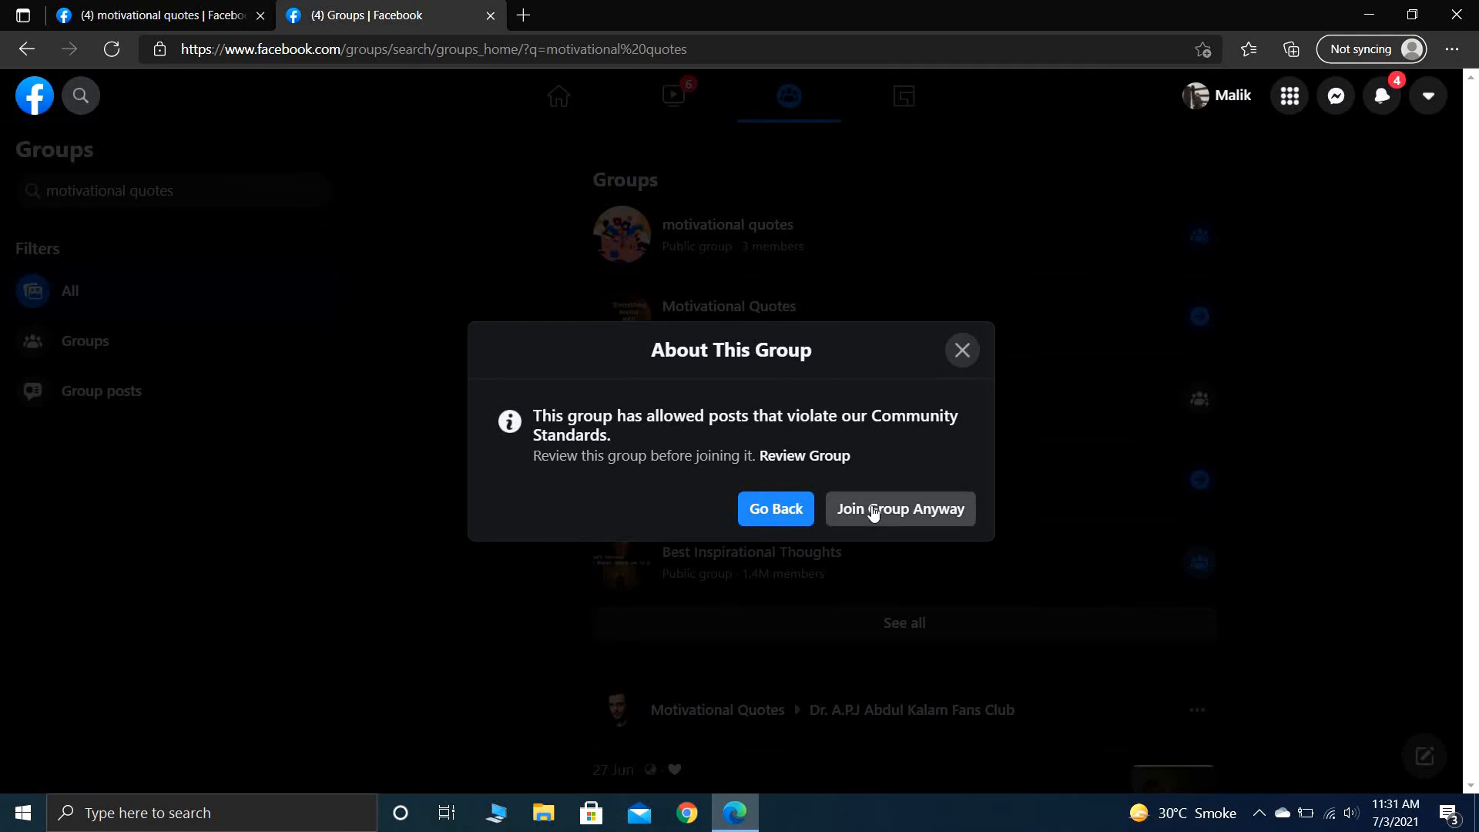
left_click(787, 510)
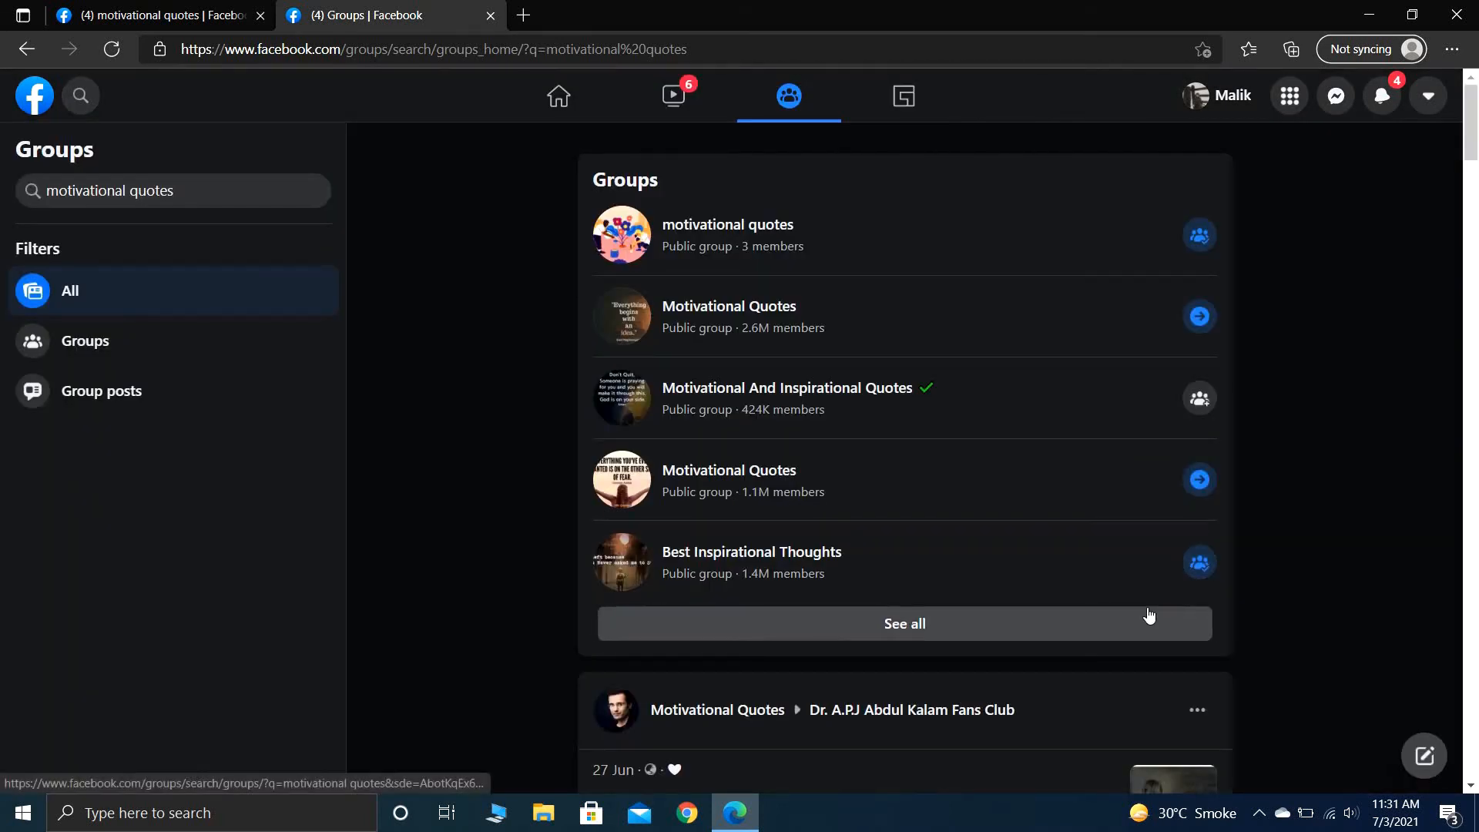
- Show all matching groups and join "Motivation For Smart People", "FEARLESS MOTIVATION", "Motivate & Inspire" and "Motivational and inspiration Quotes .."
left_click(1148, 616)
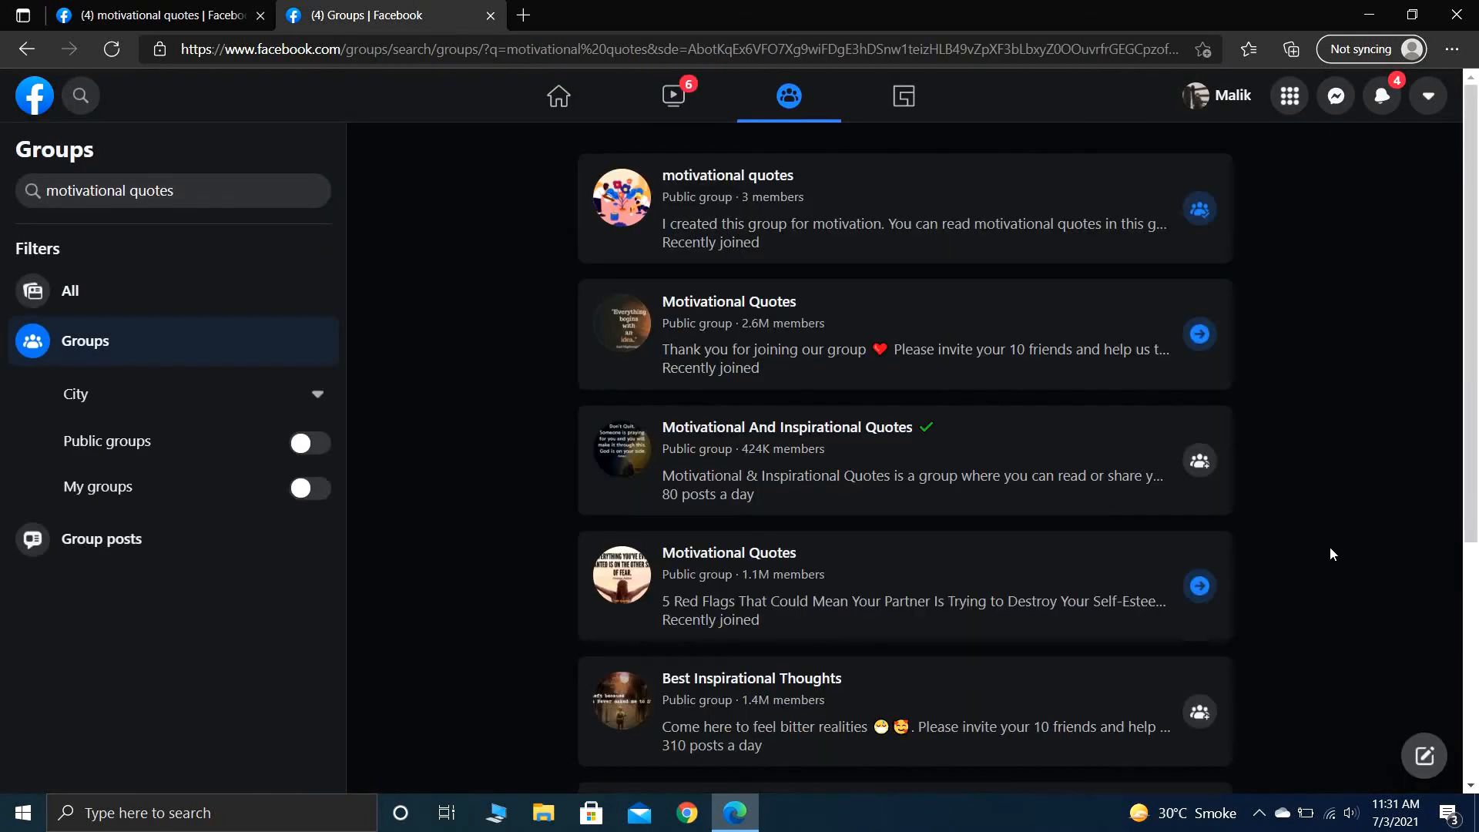
scroll(1330, 547, "down", 9)
left_click(1200, 363)
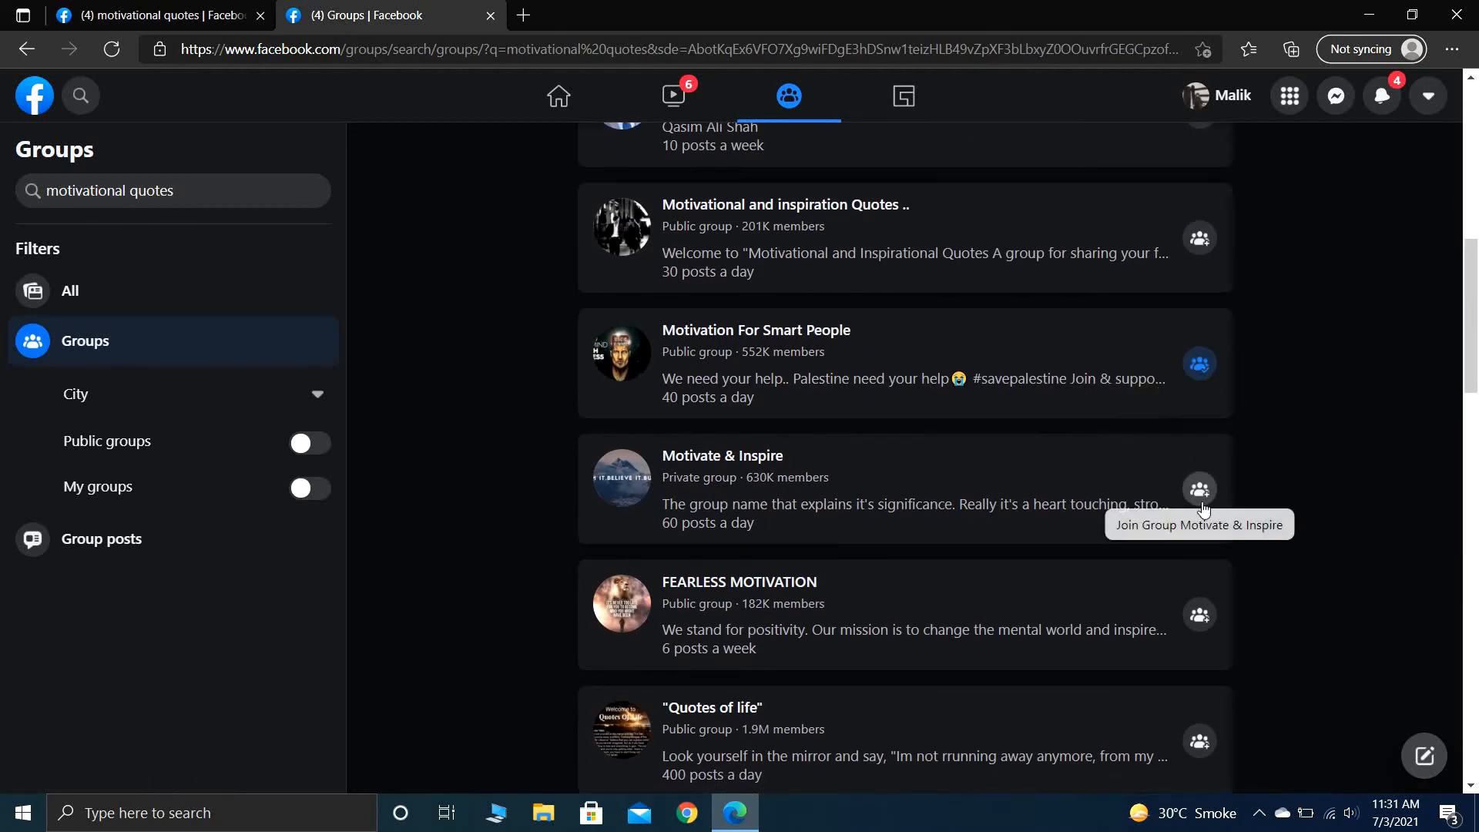
left_click(1199, 615)
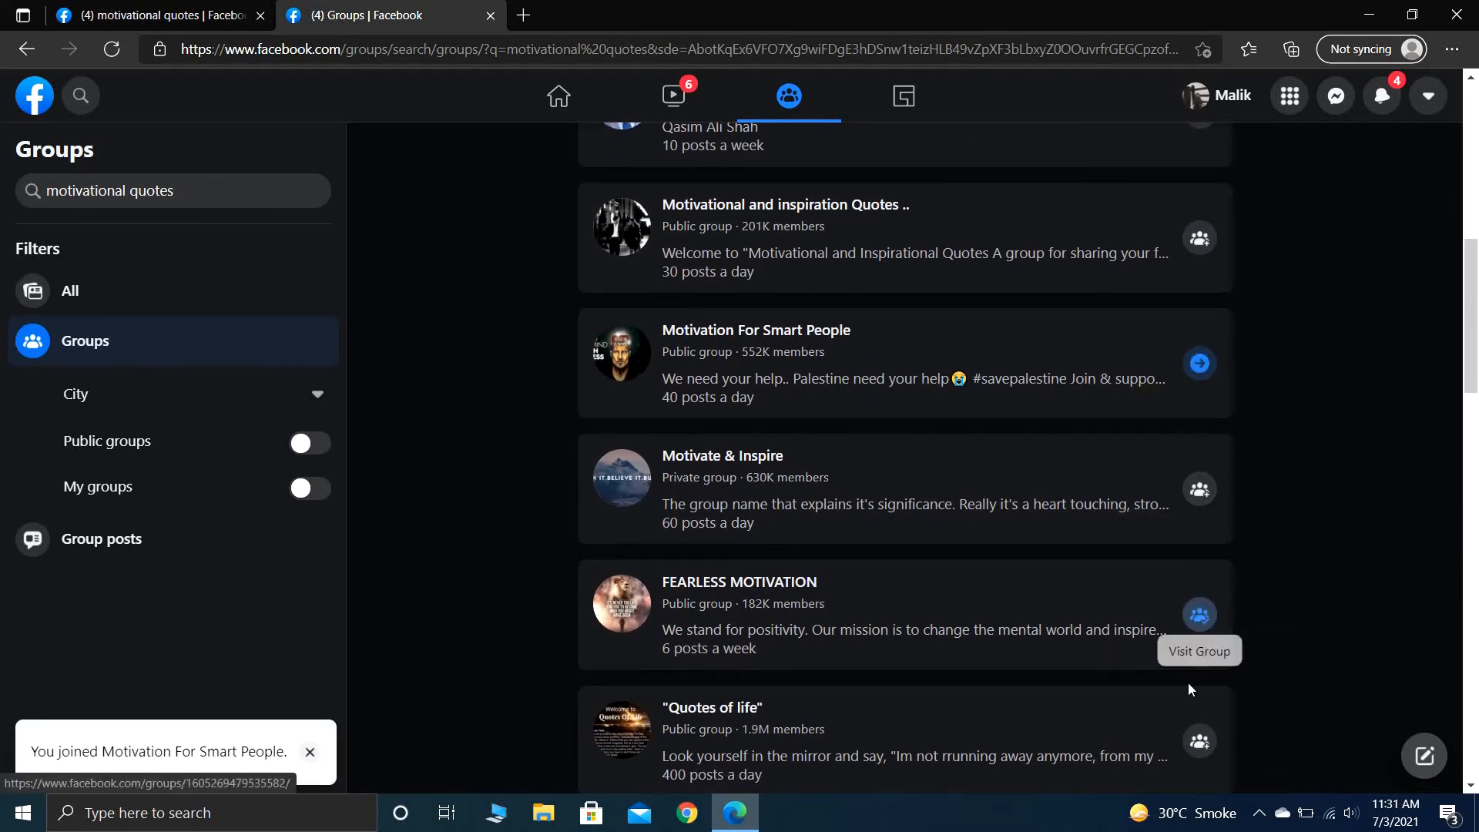
left_click(1192, 745)
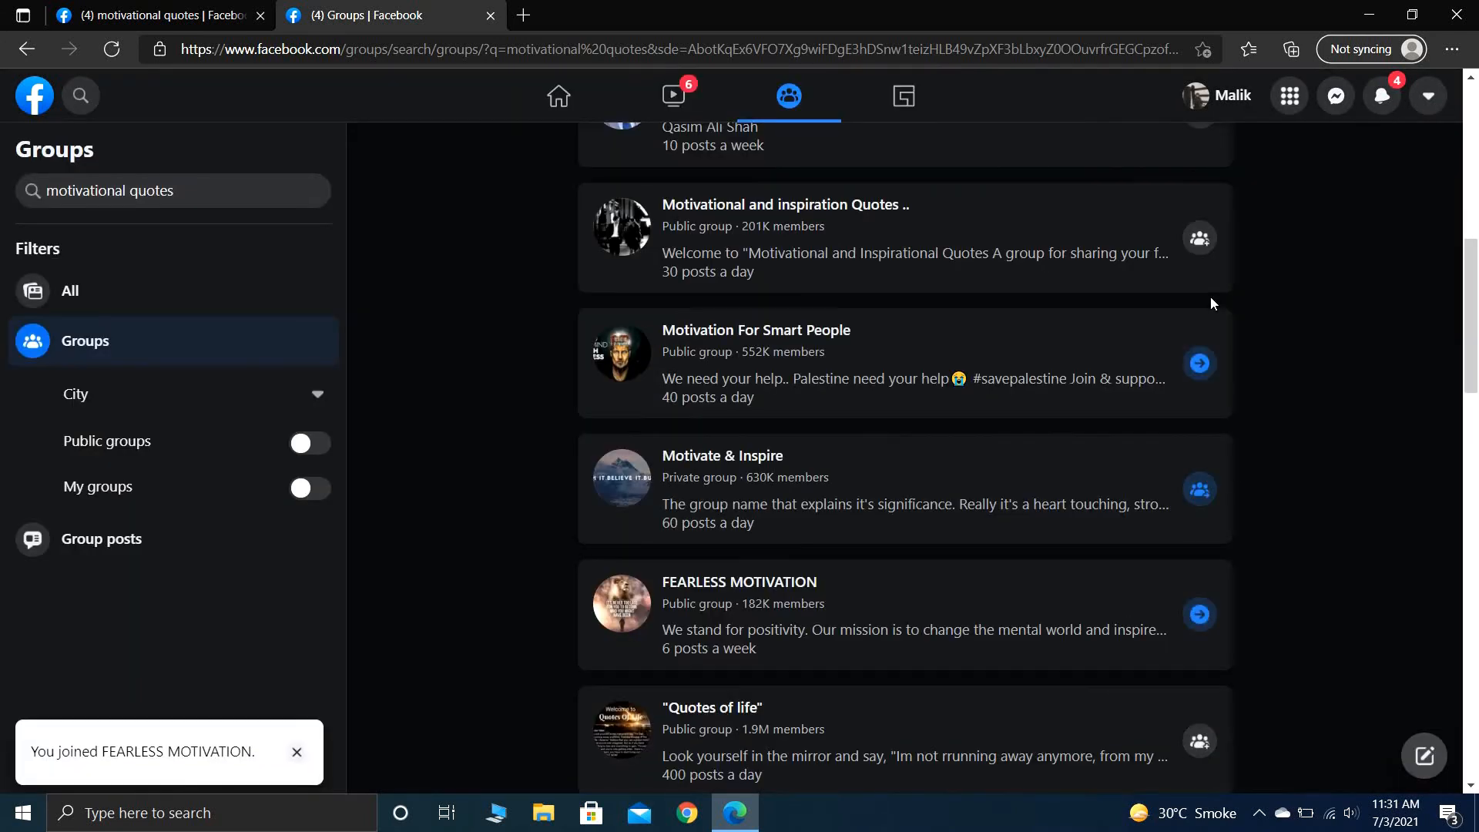
- Join "Quotes of life" and "Motivation Urdu Group", and submit the join choice for "Qasim Ali Shah quotes" with the personal profile
scroll(1268, 331, "down", 3)
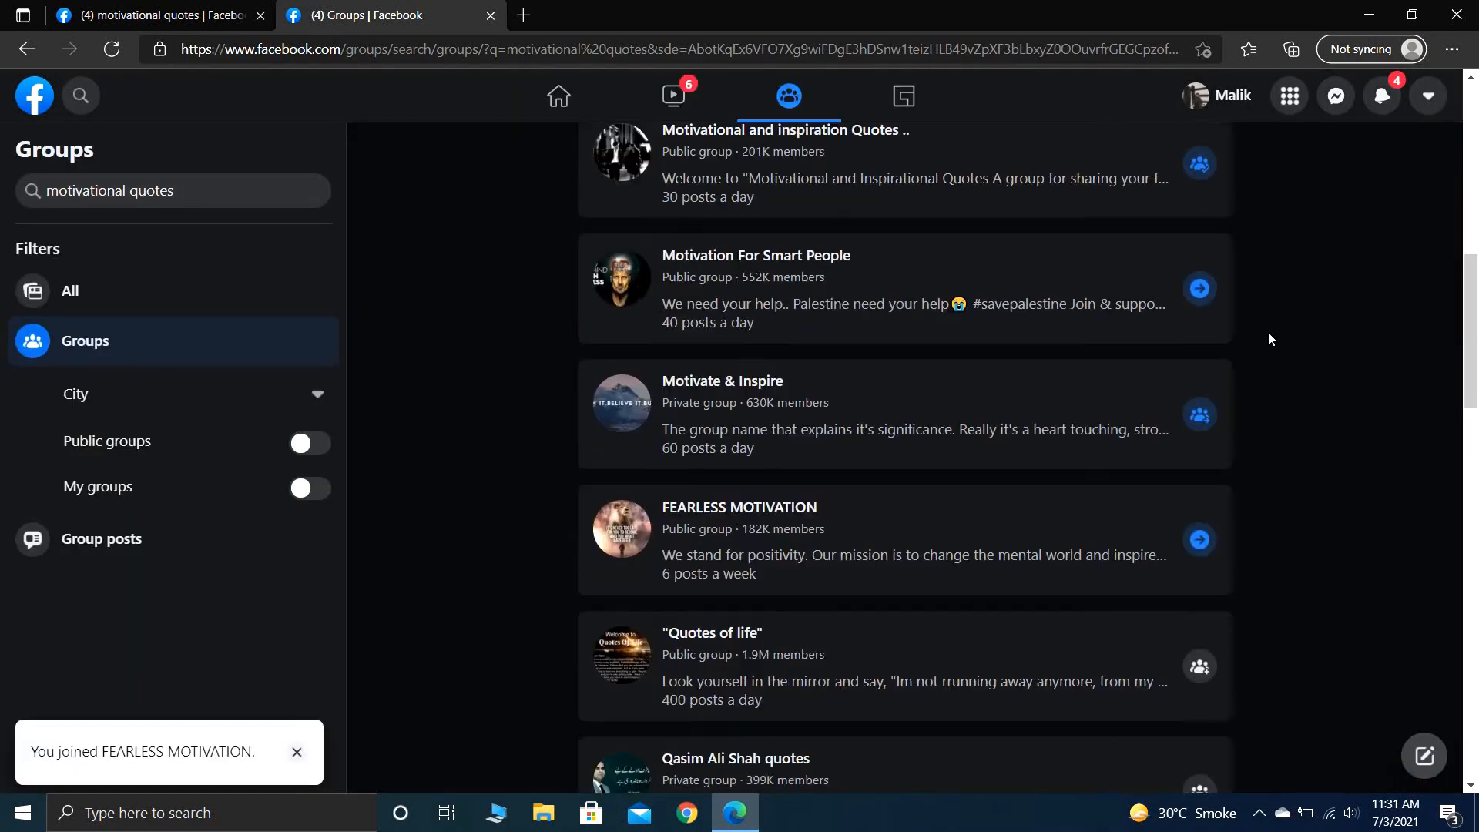
scroll(1270, 339, "down", 3)
left_click(1200, 197)
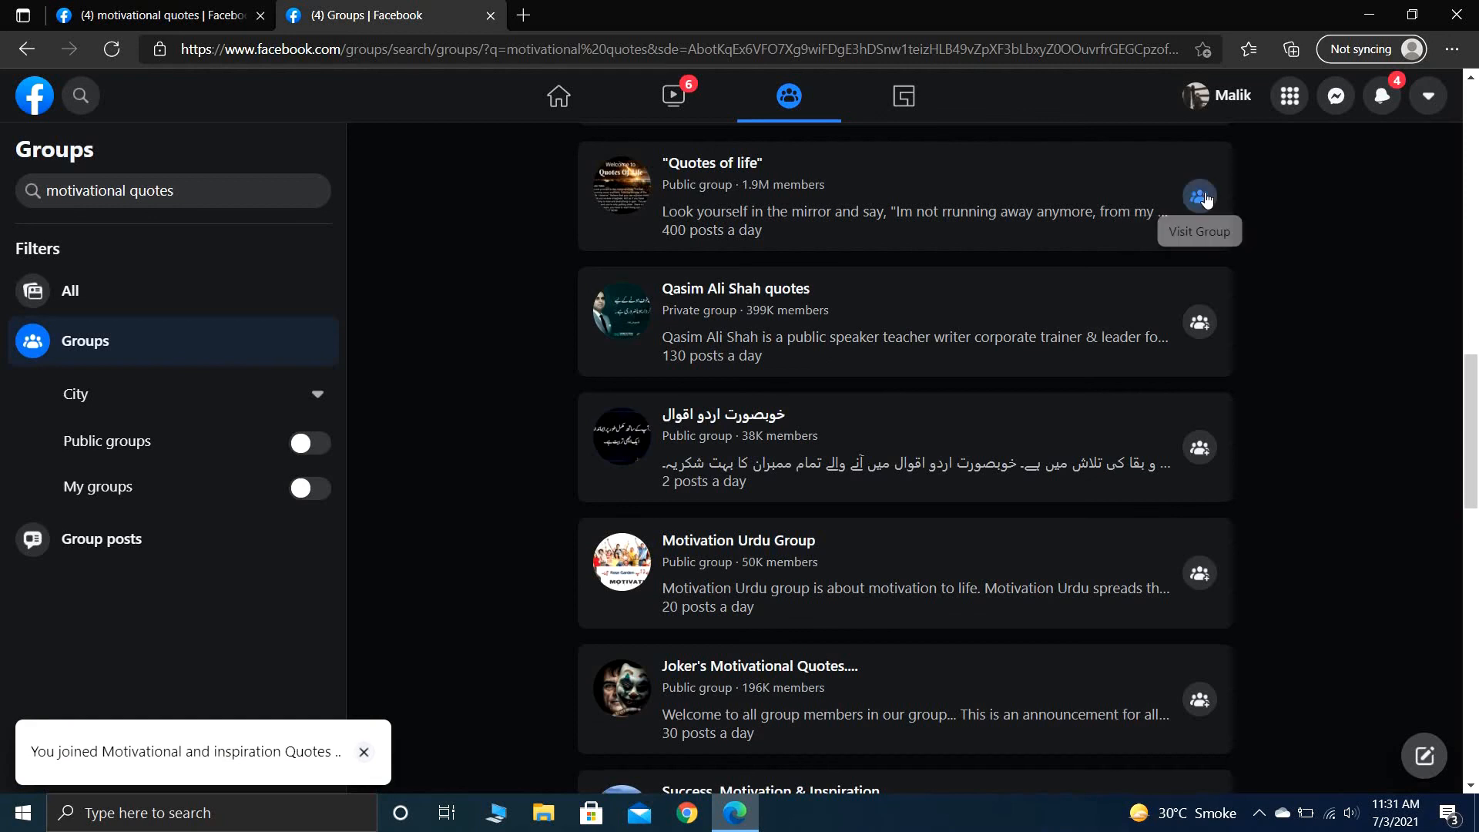
left_click(1200, 322)
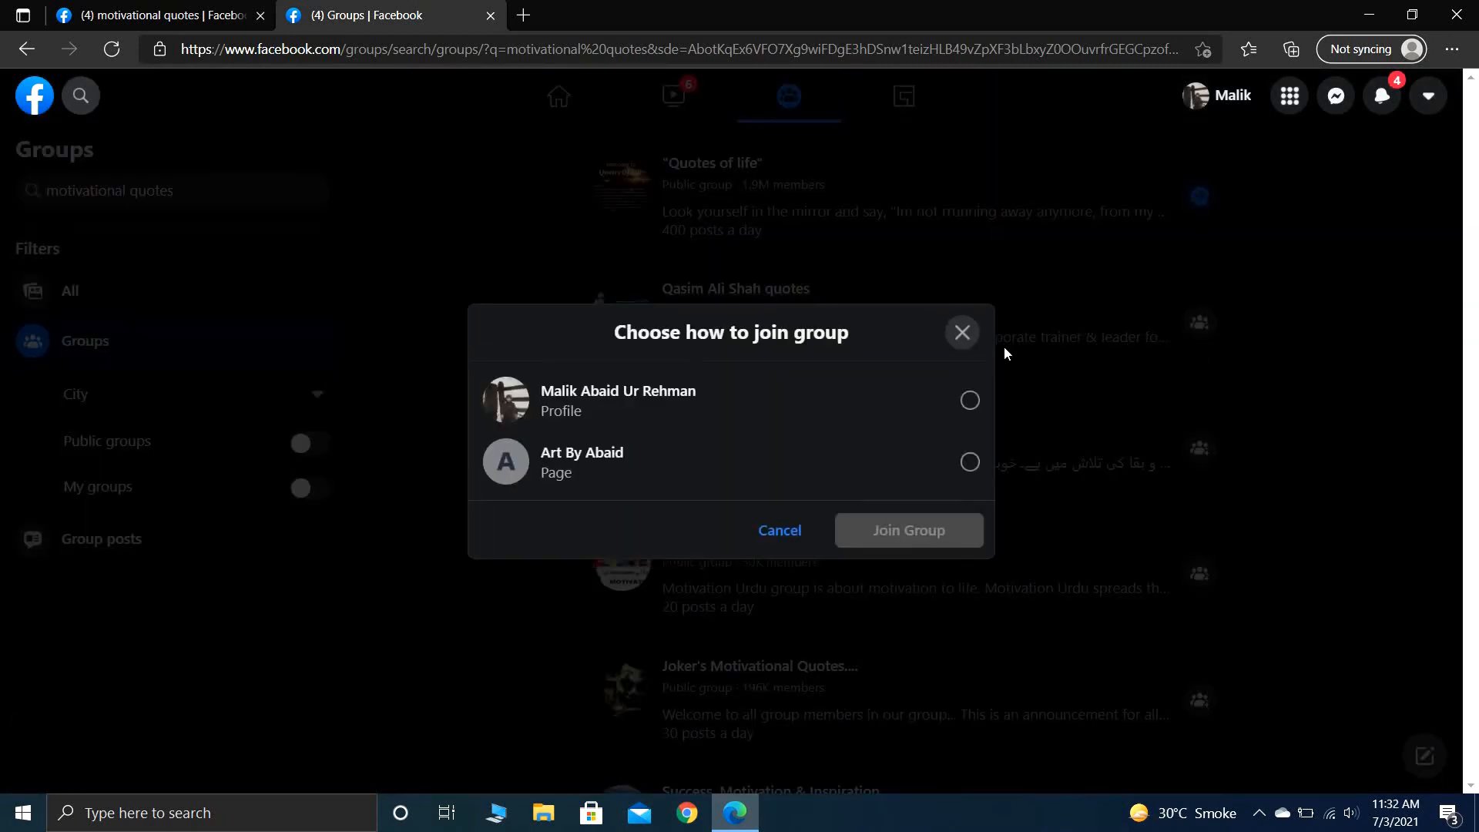
left_click(941, 410)
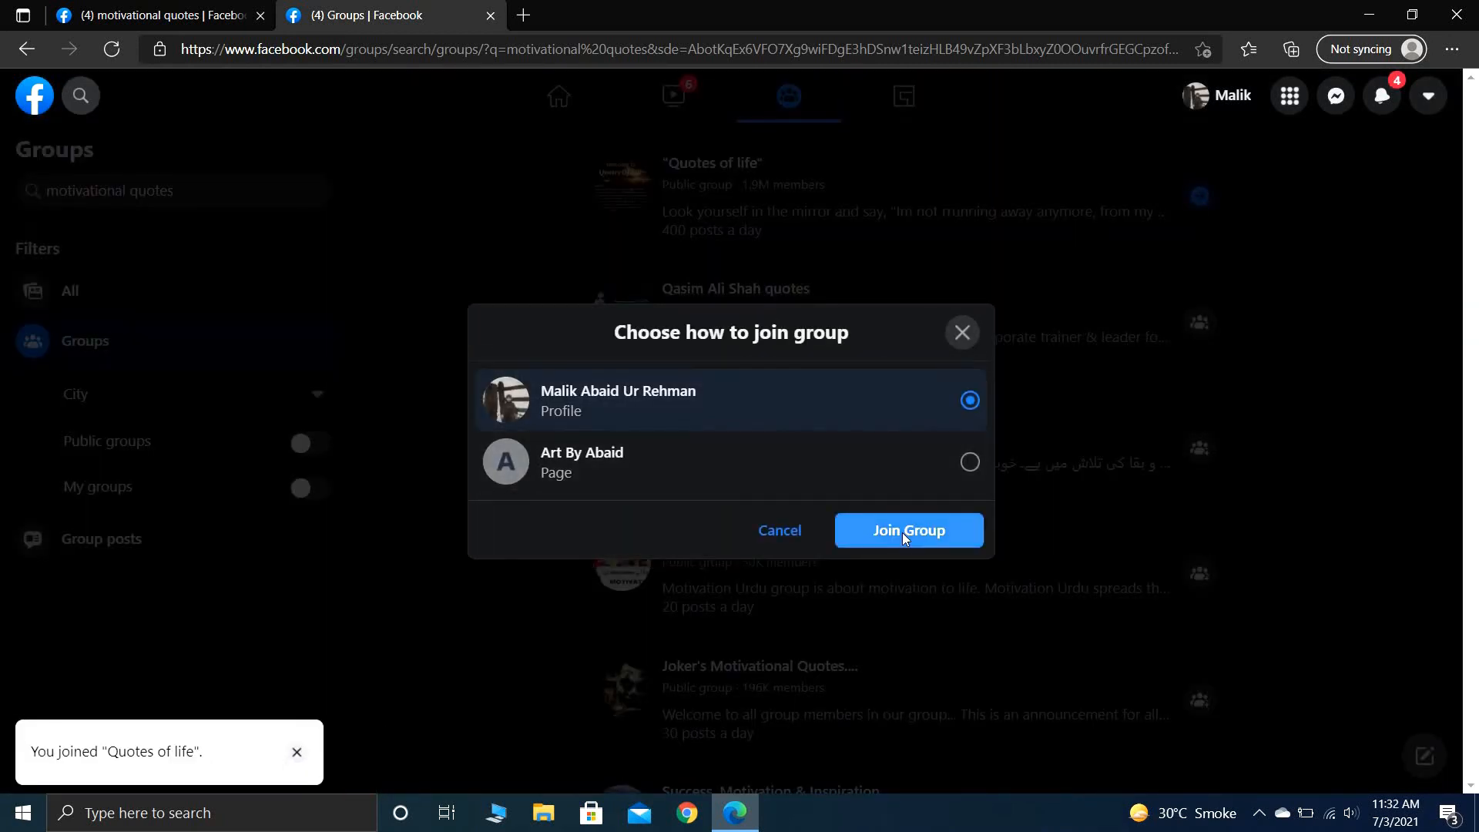
left_click(906, 533)
left_click(1200, 574)
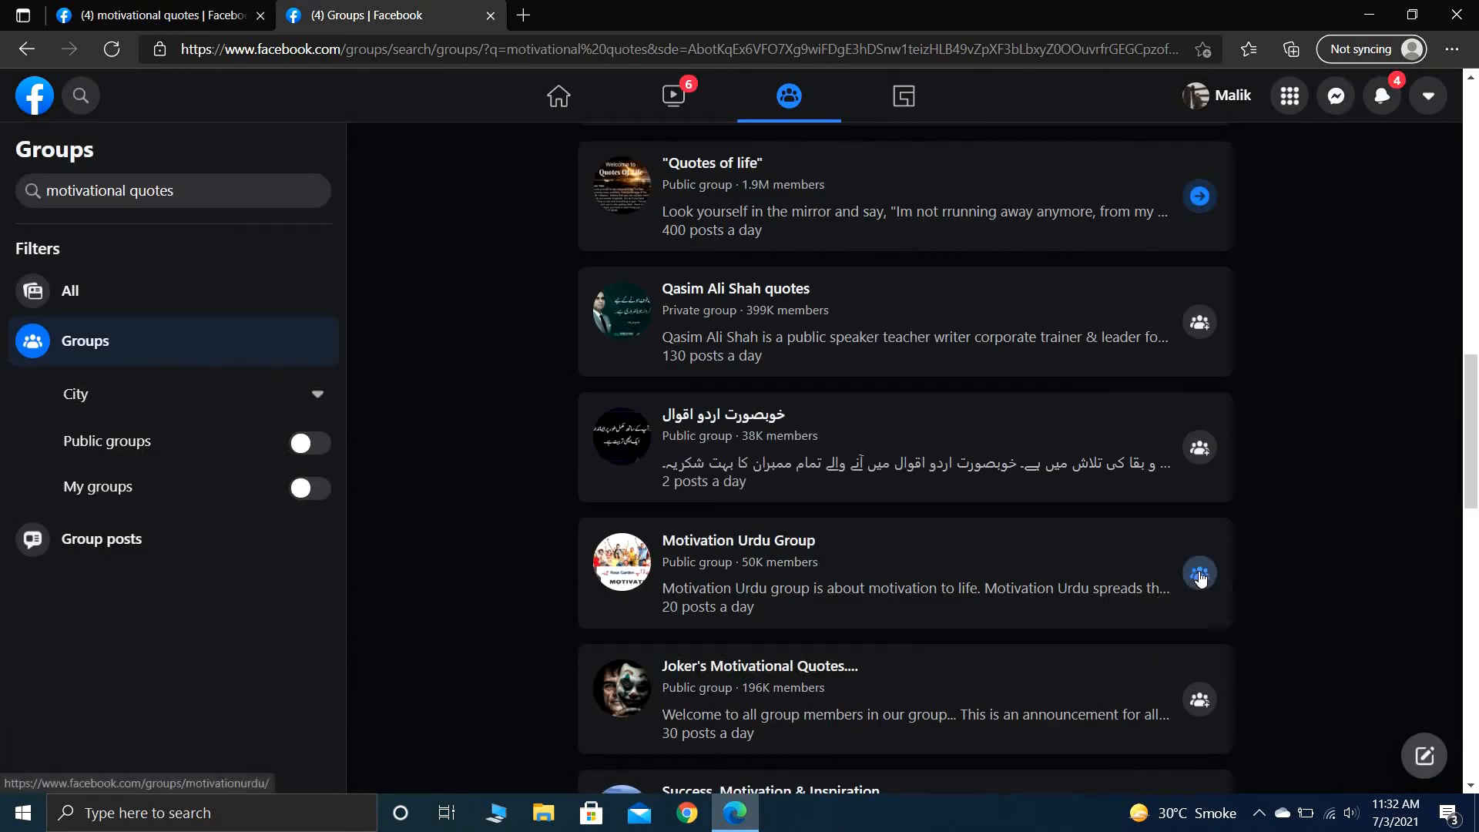
scroll(1278, 394, "up", 7)
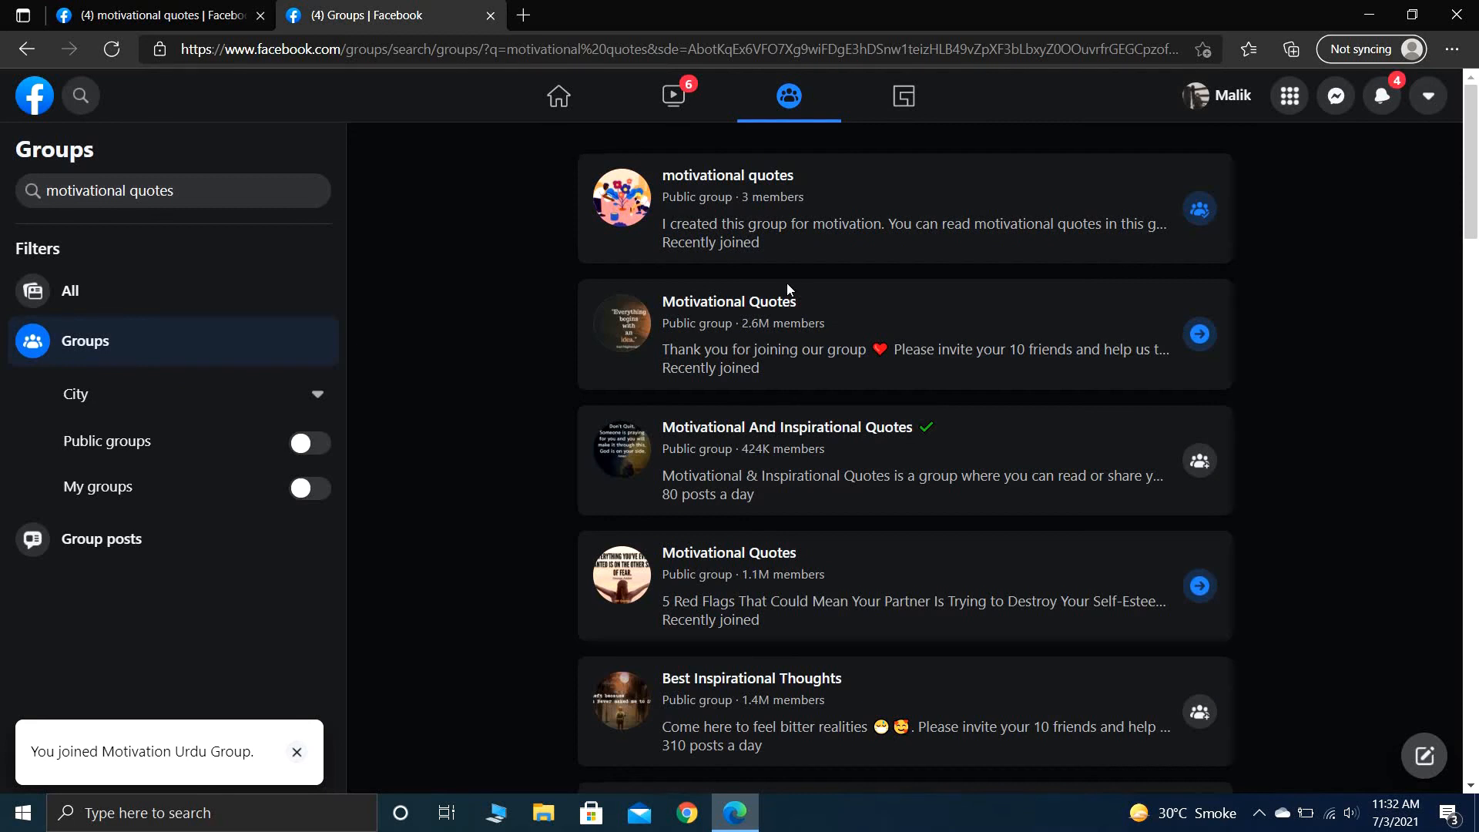
- Return to the own "motivational quotes" group page and look through its cover, About details and discussion feed
left_click(169, 11)
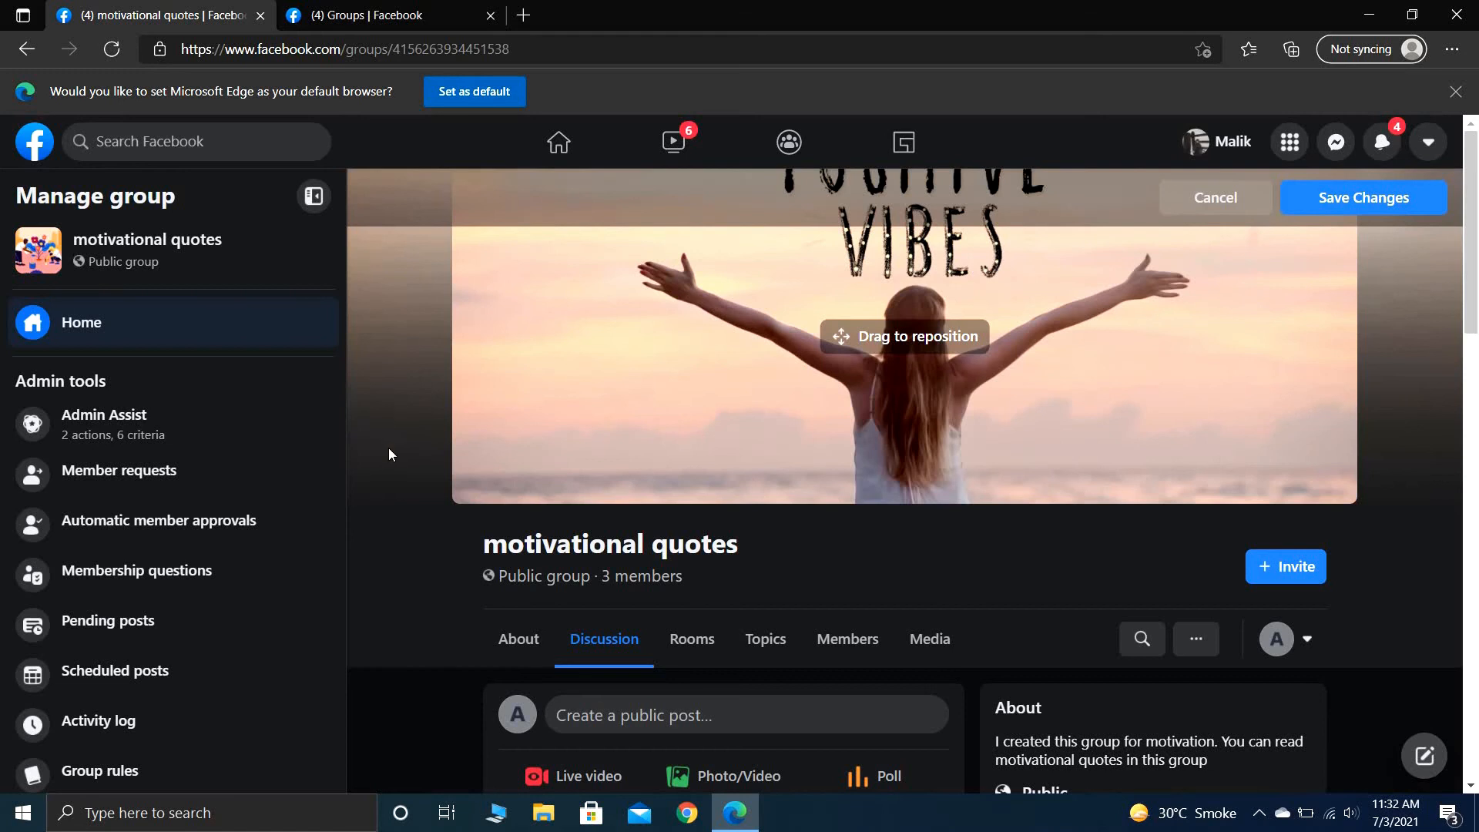
scroll(413, 700, "down", 5)
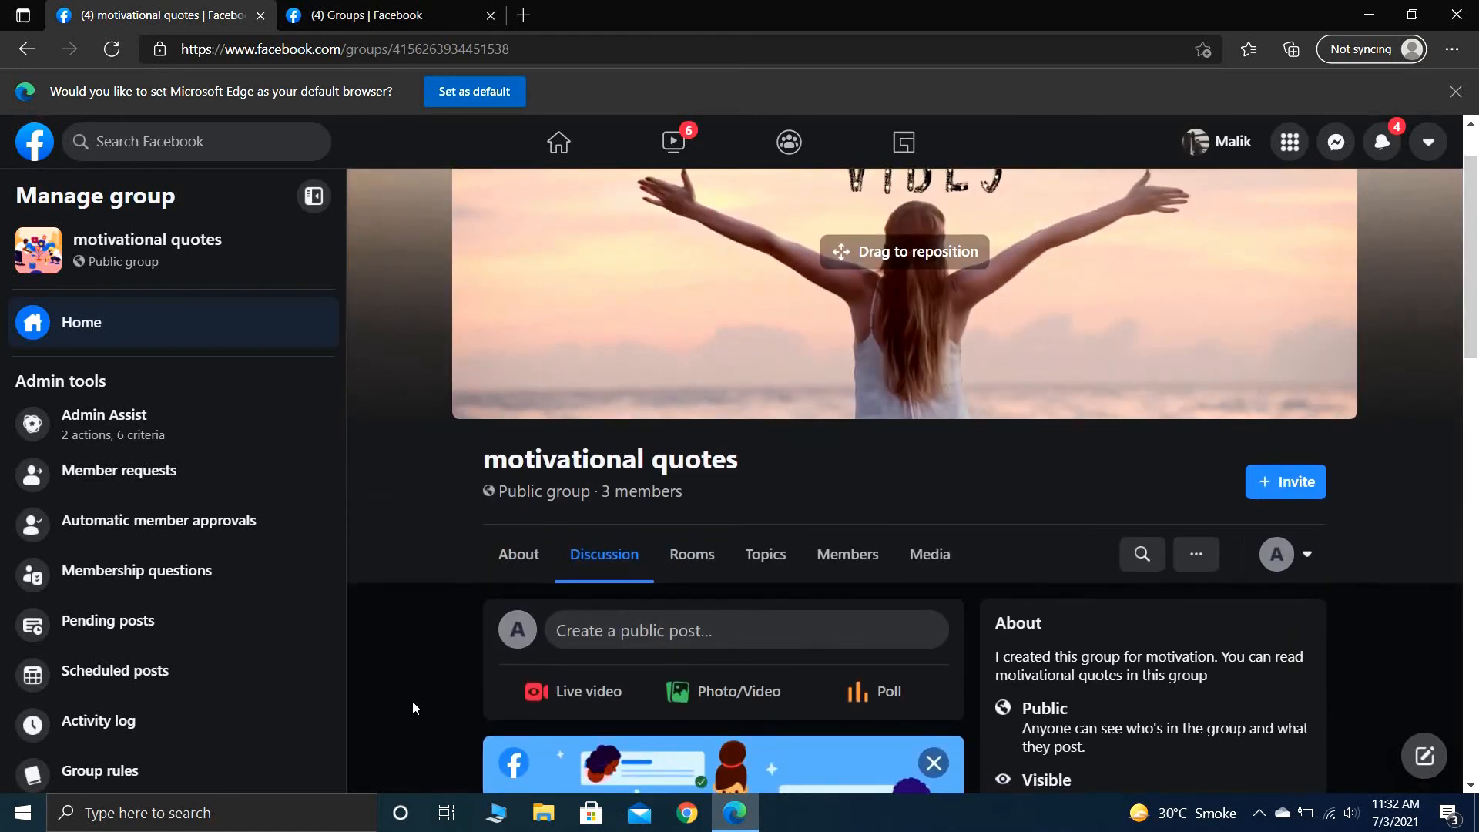
scroll(413, 701, "down", 3)
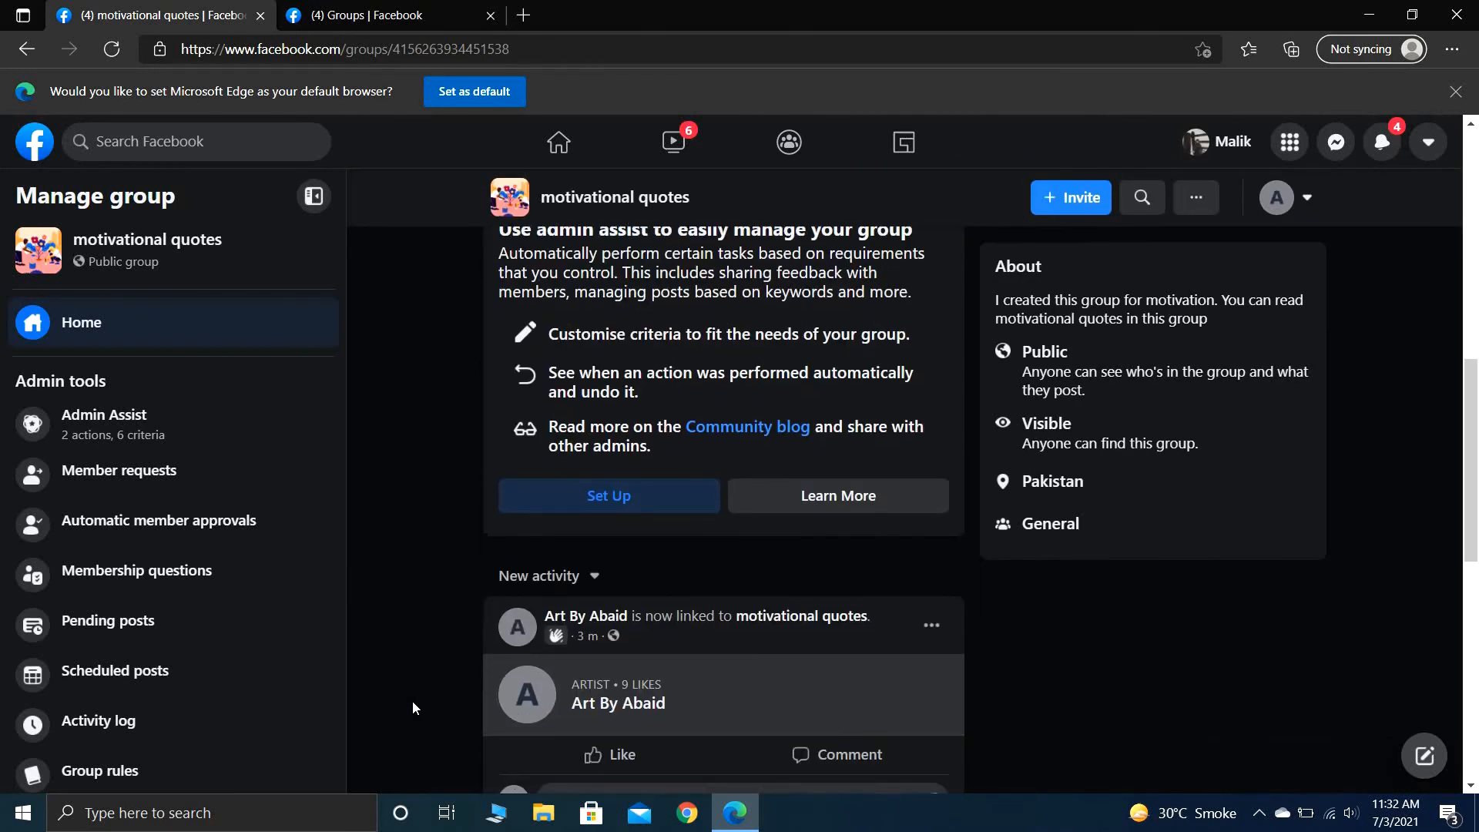
scroll(413, 701, "down", 5)
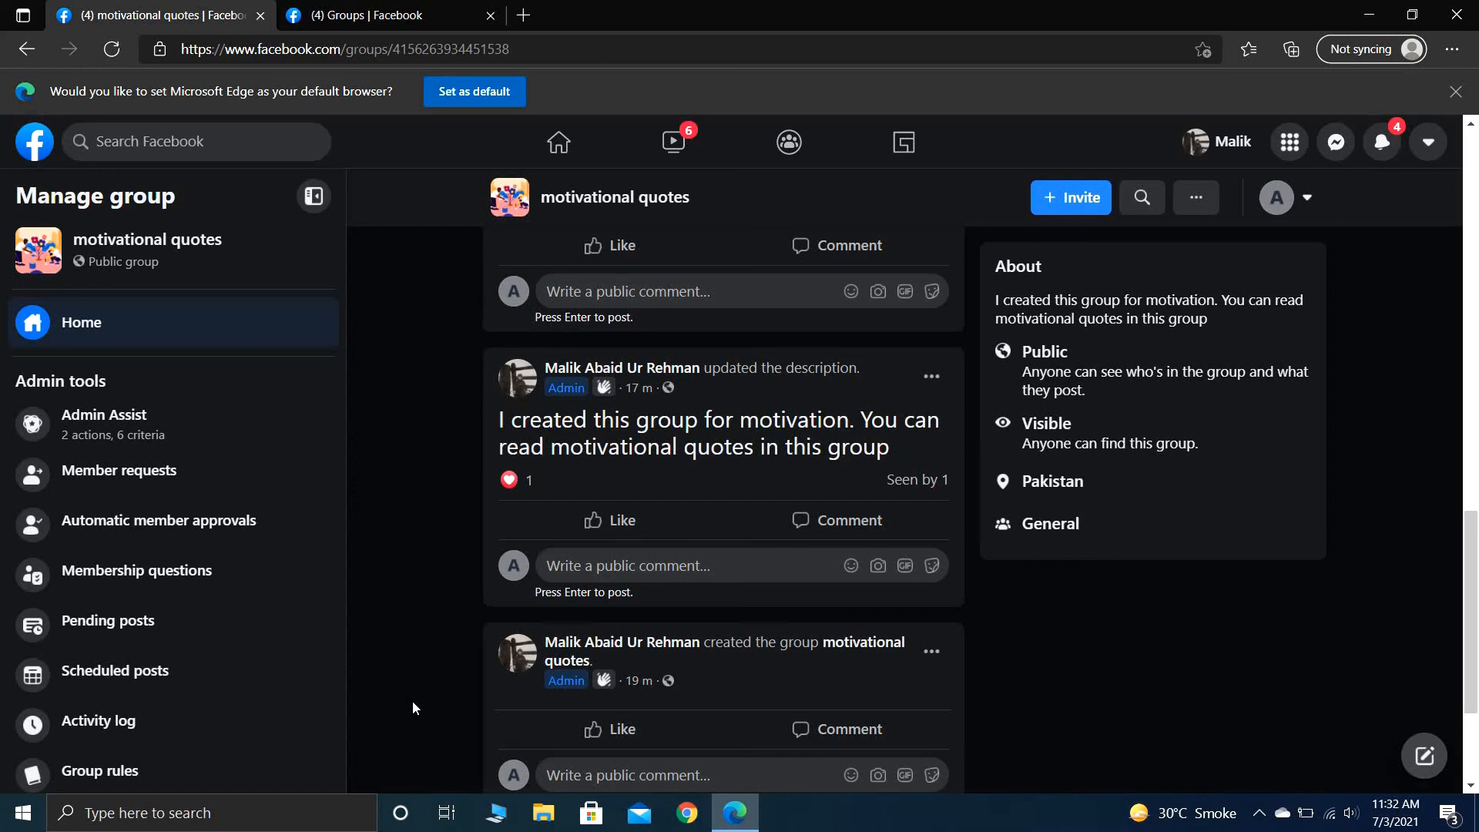
scroll(412, 701, "up", 6)
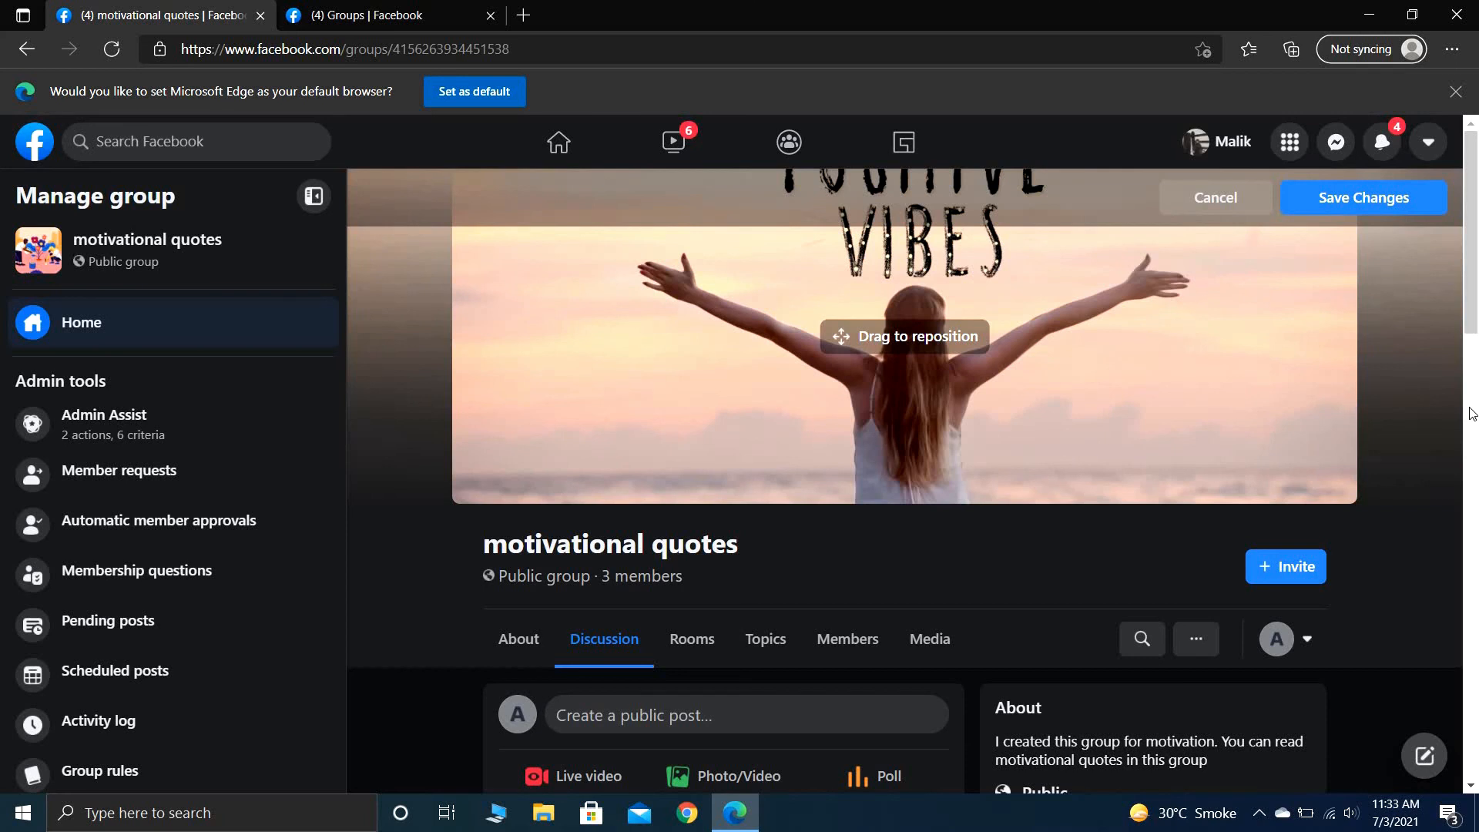
scroll(1471, 414, "down", 10)
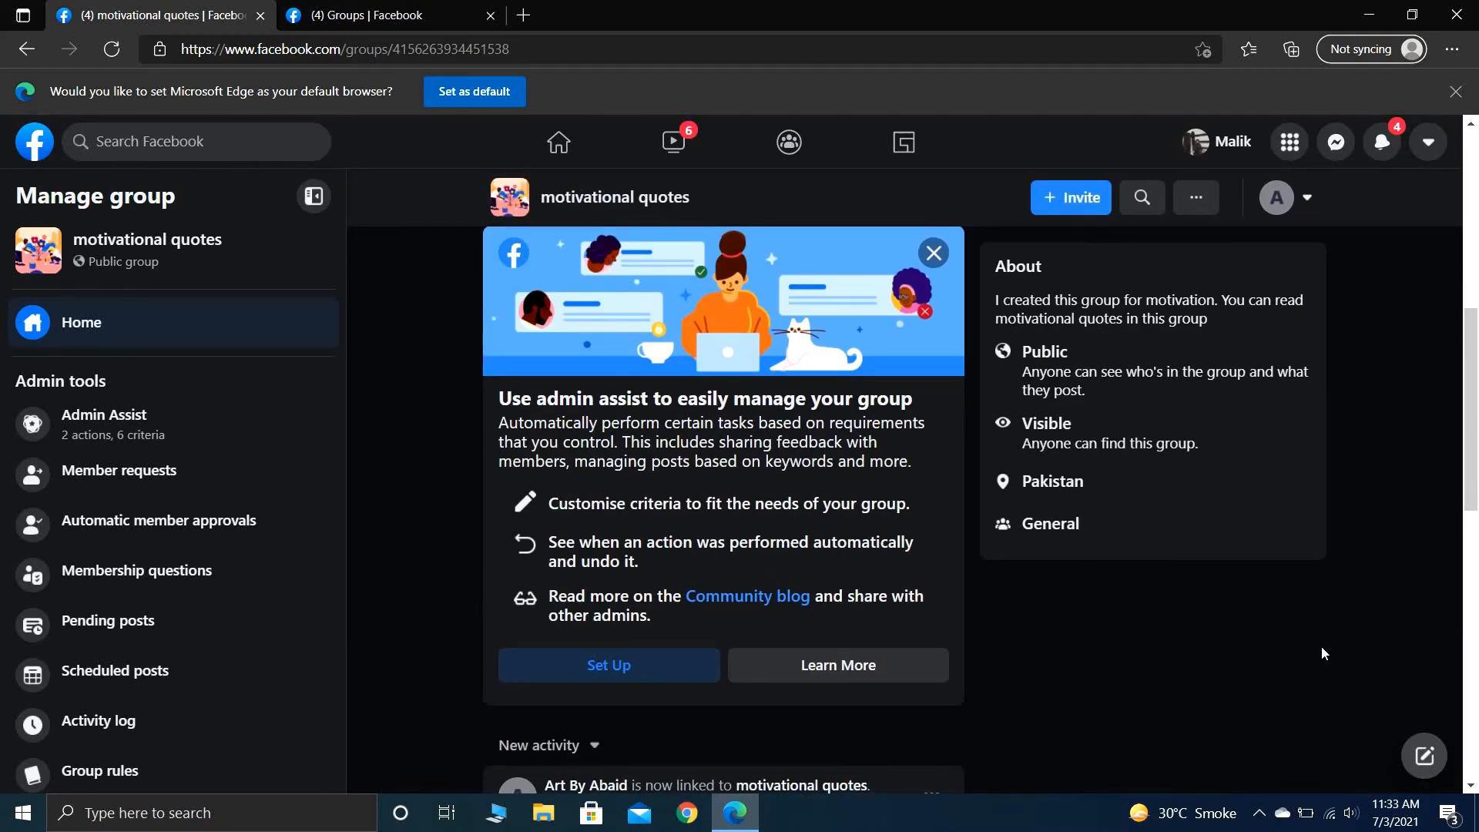
scroll(1320, 646, "down", 10)
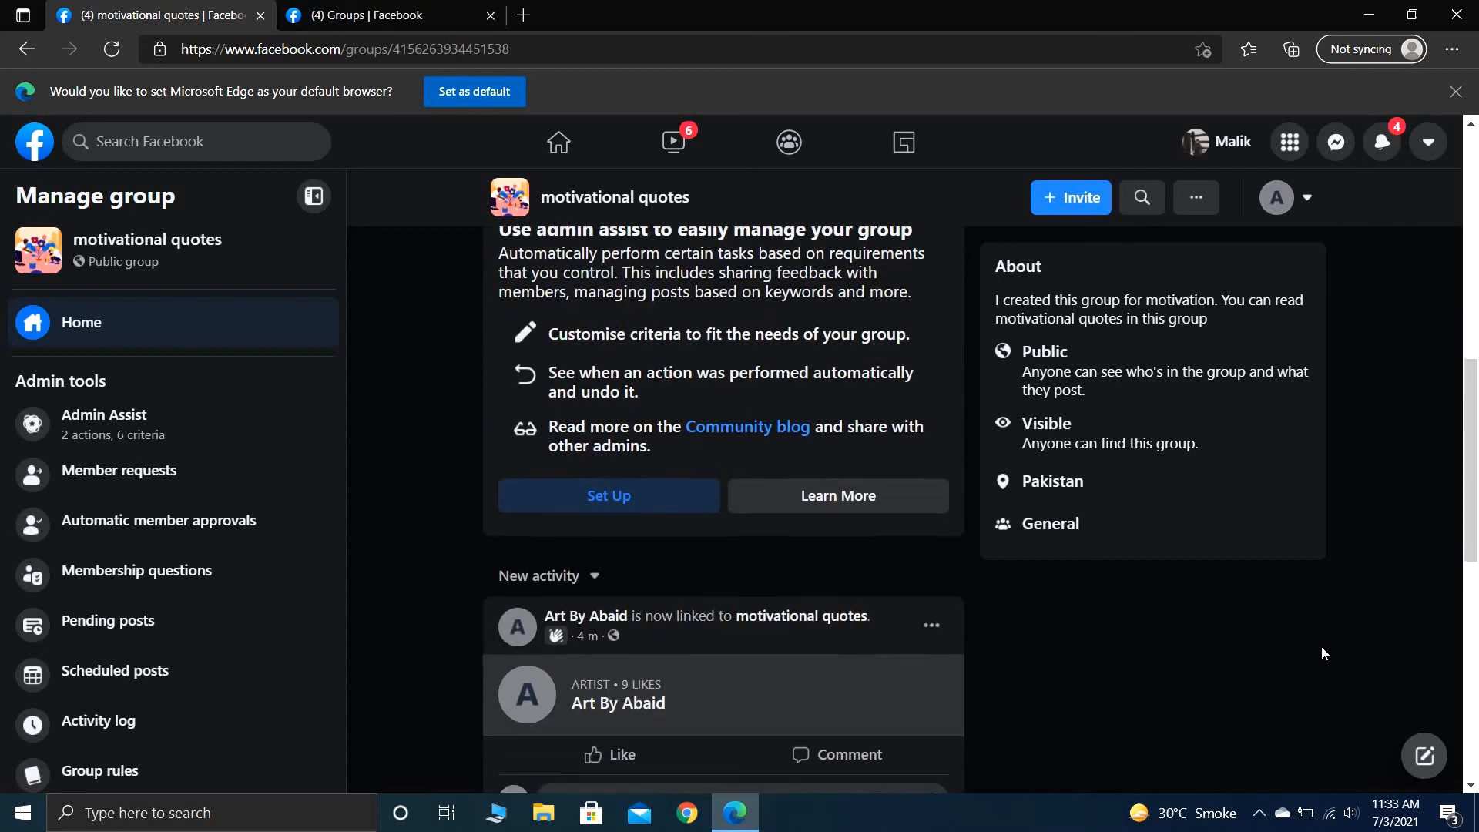
scroll(1322, 653, "down", 2)
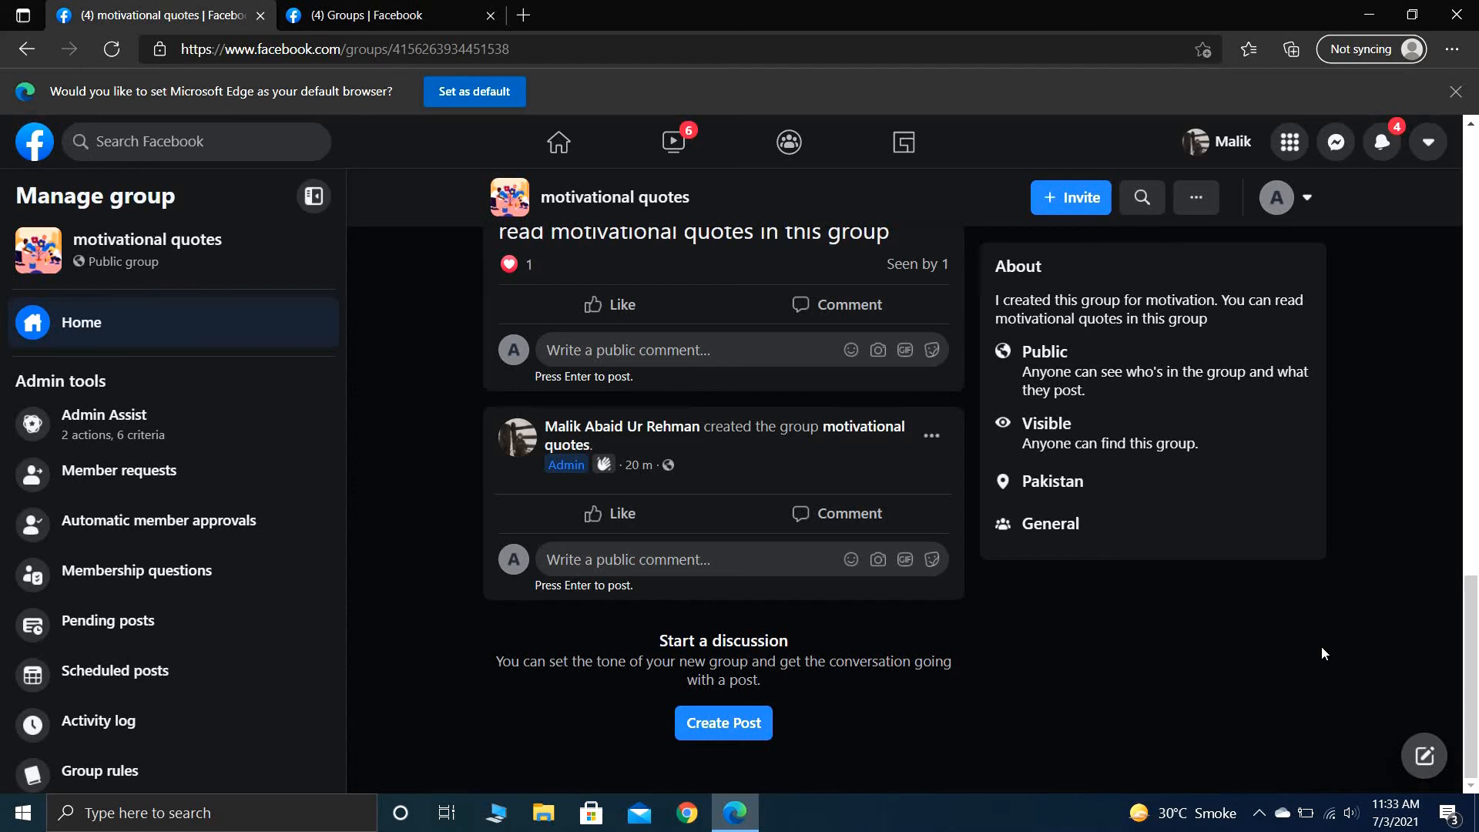
scroll(1322, 653, "up", 12)
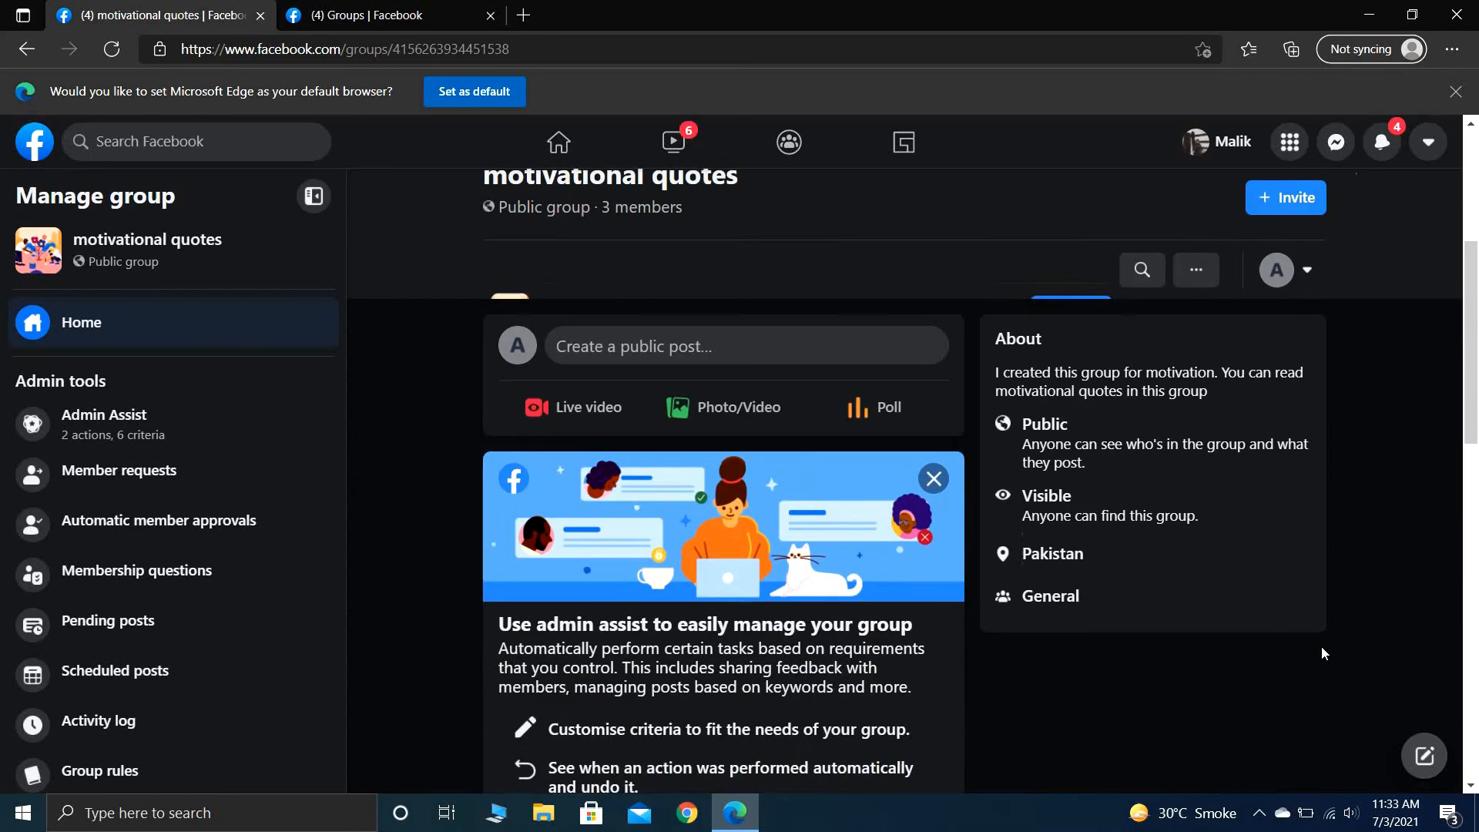
scroll(1322, 653, "down", 12)
scroll(1322, 653, "down", 1)
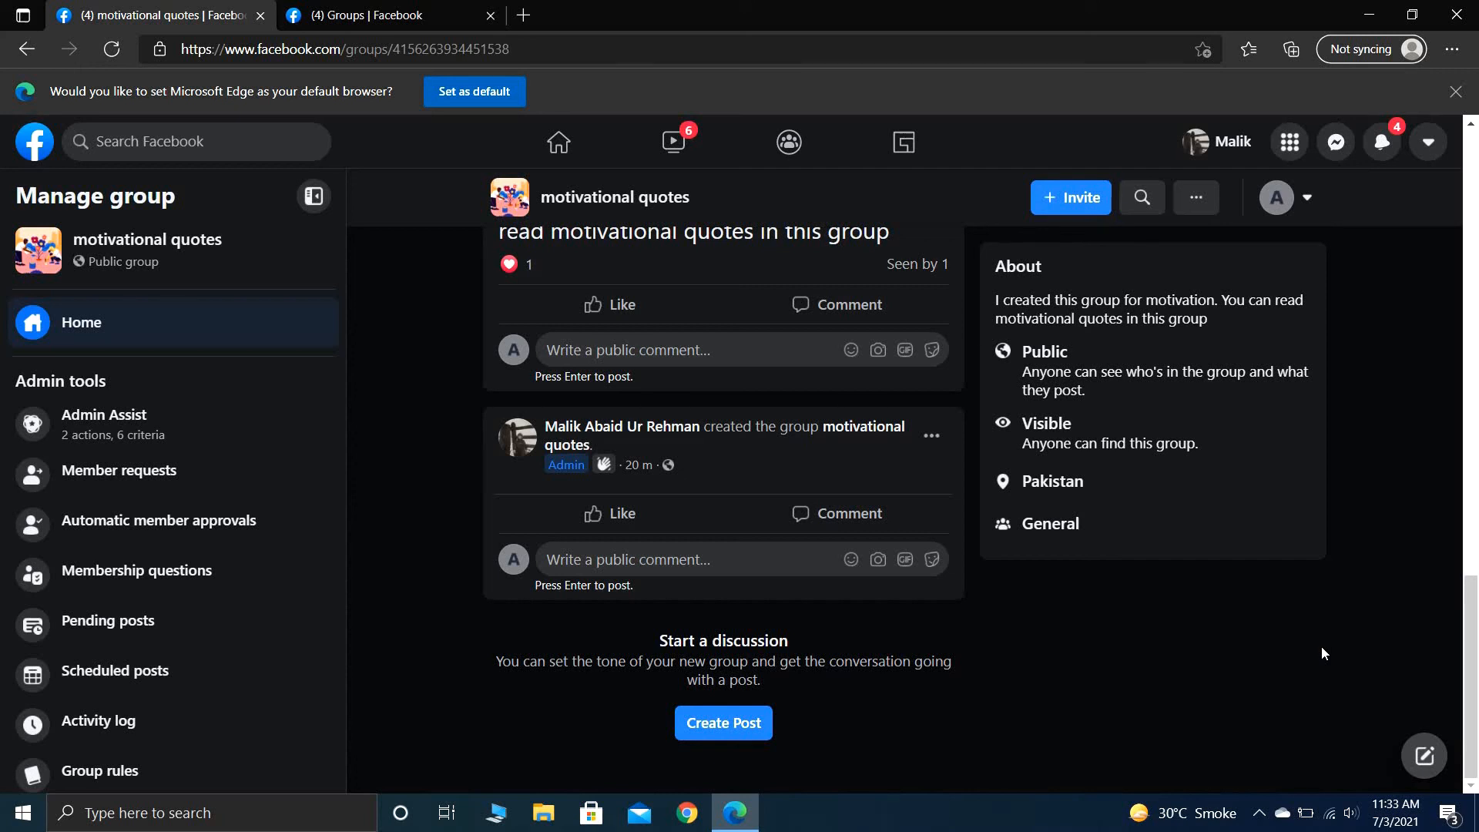
scroll(1322, 653, "up", 8)
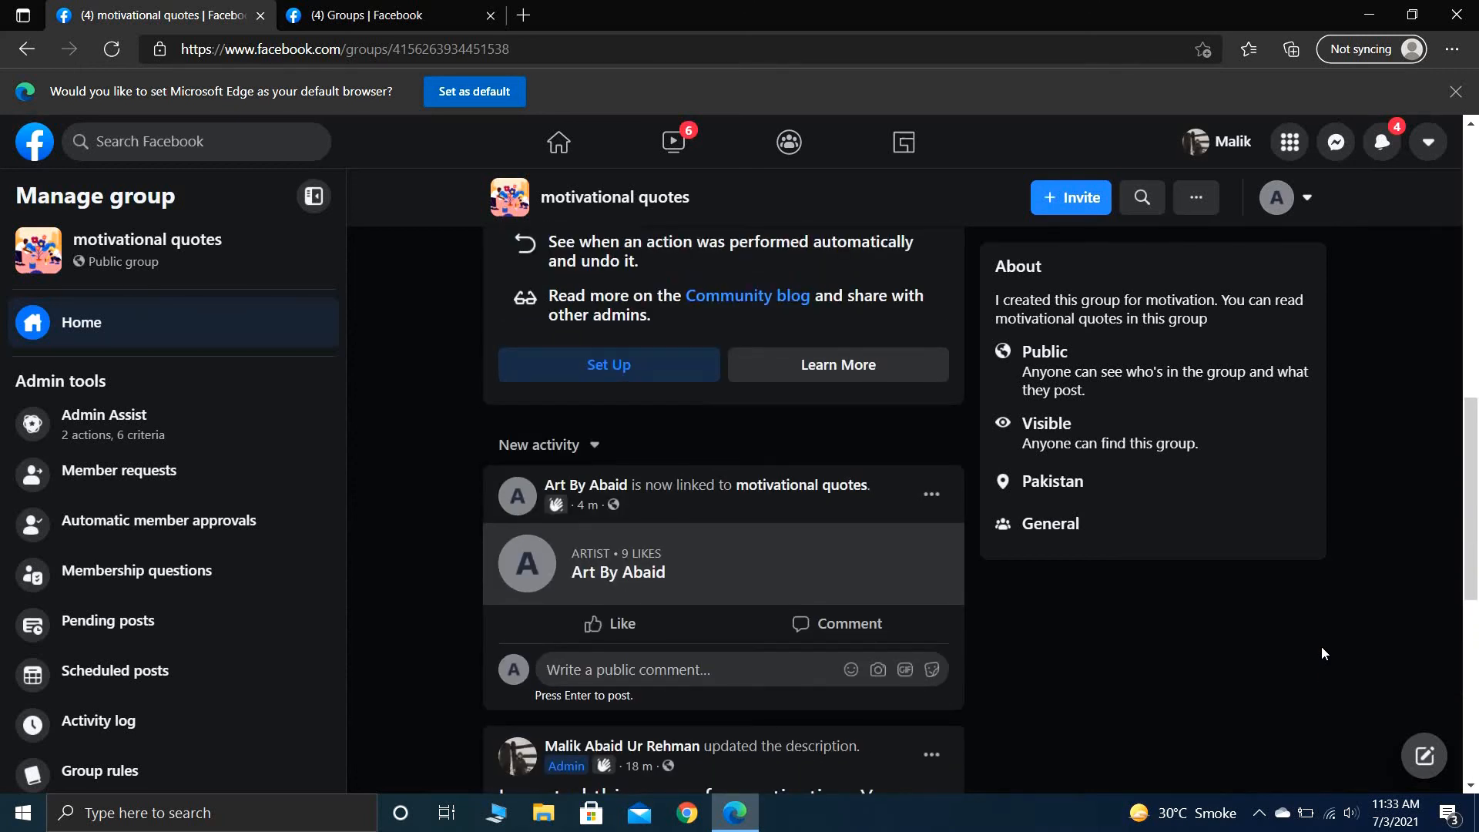
scroll(1322, 653, "down", 8)
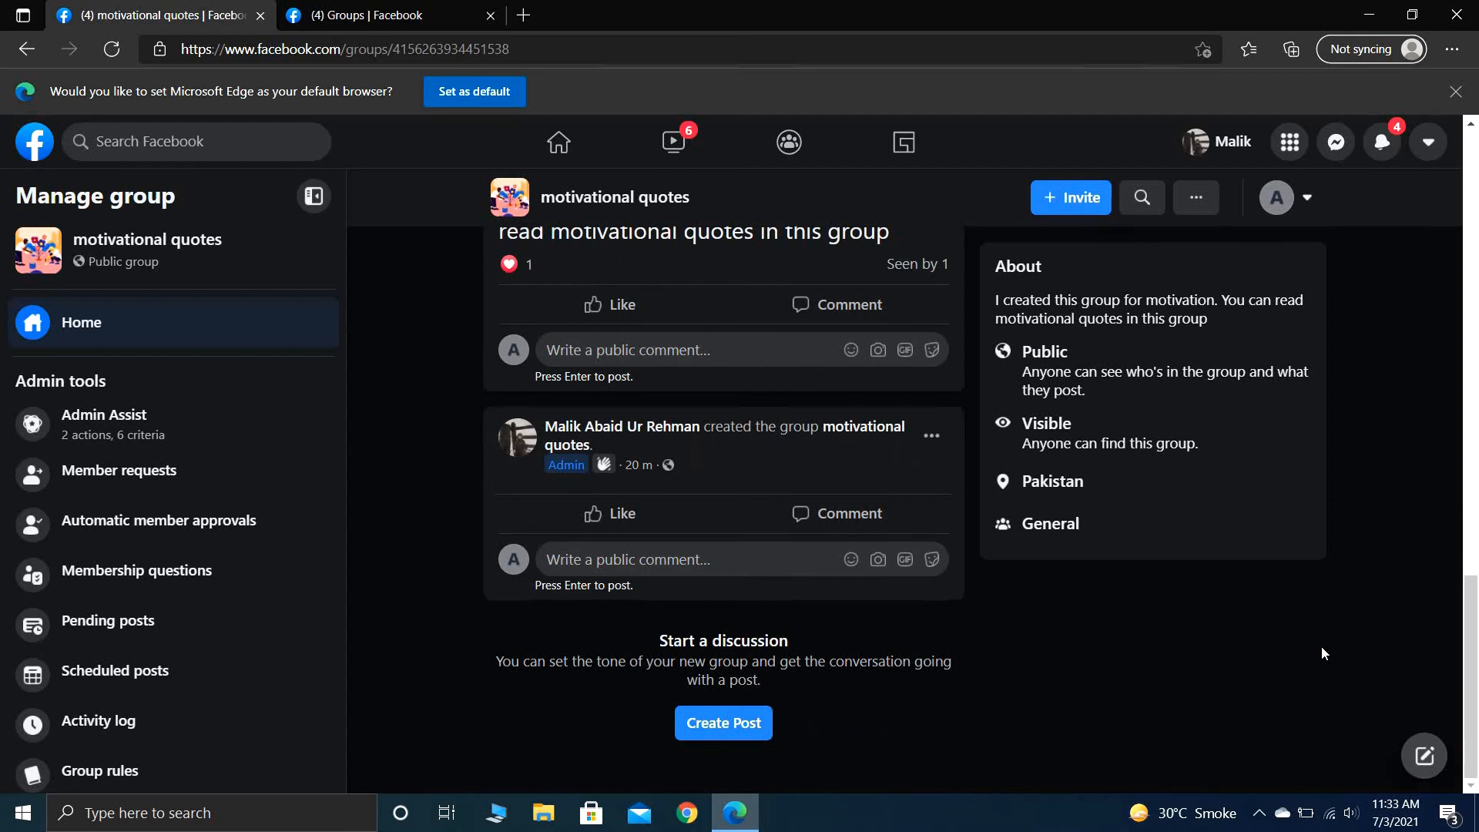
scroll(1322, 653, "up", 12)
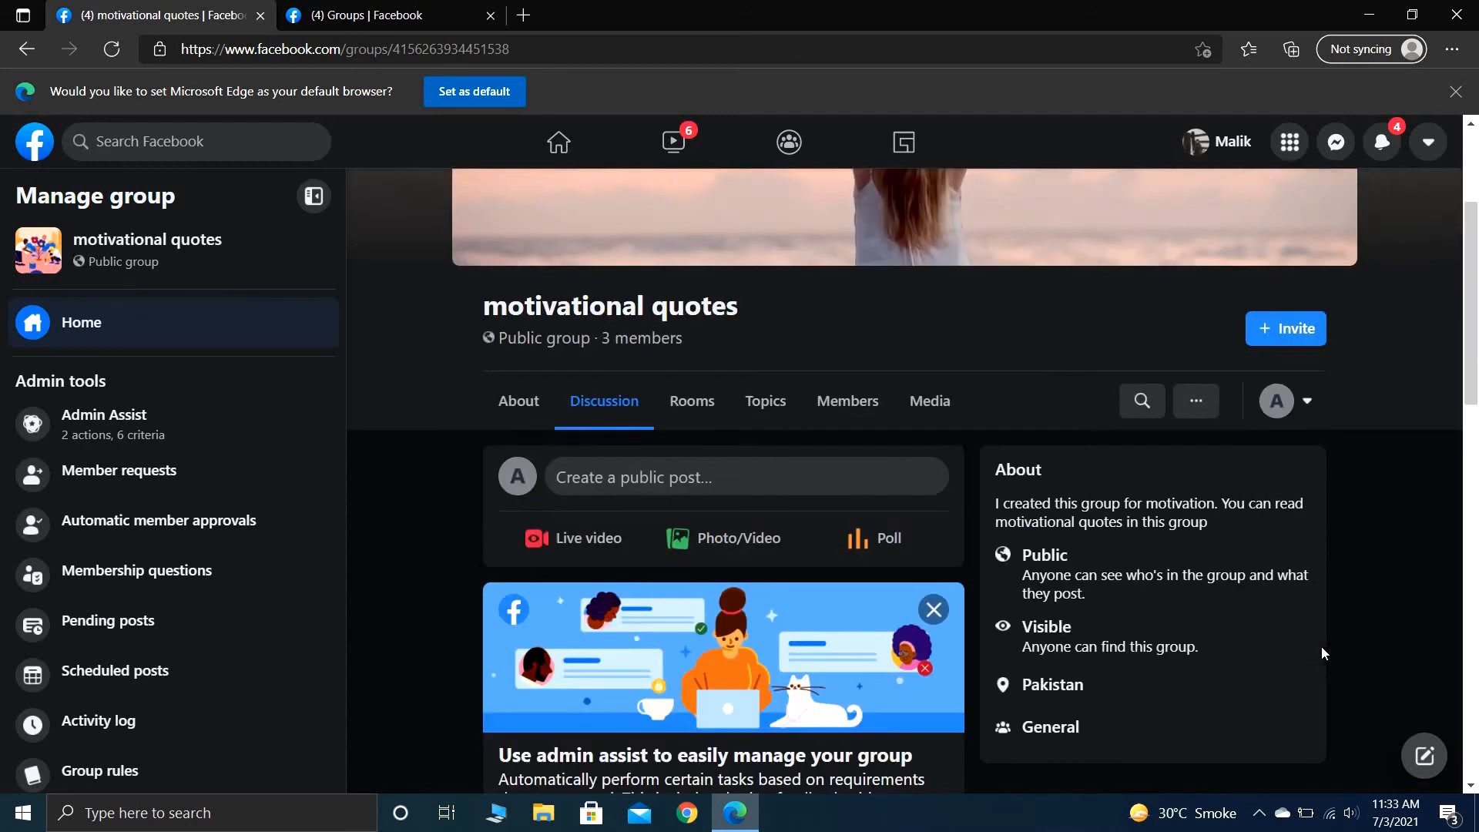
scroll(1322, 653, "down", 10)
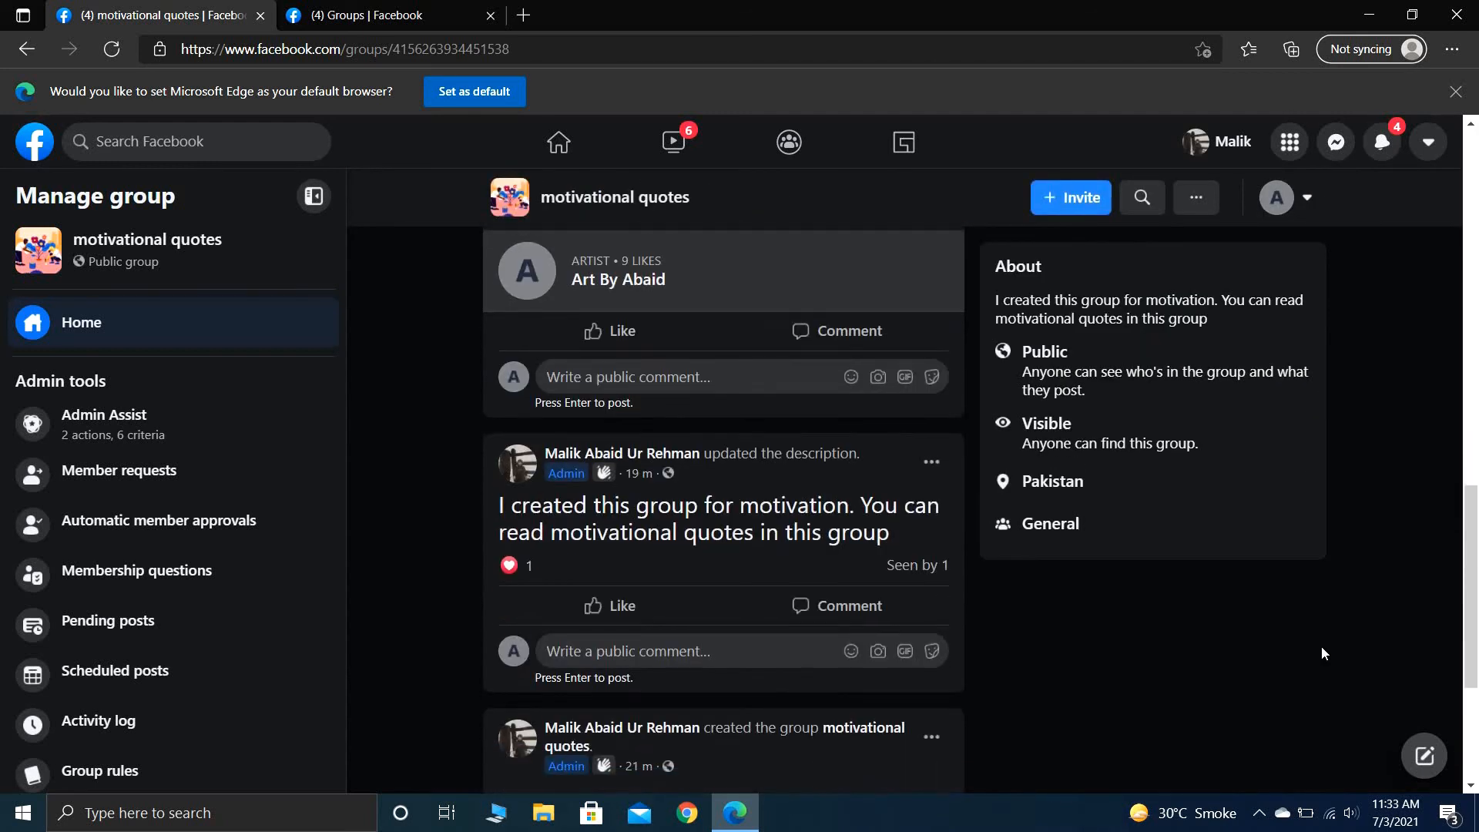
scroll(1322, 653, "up", 6)
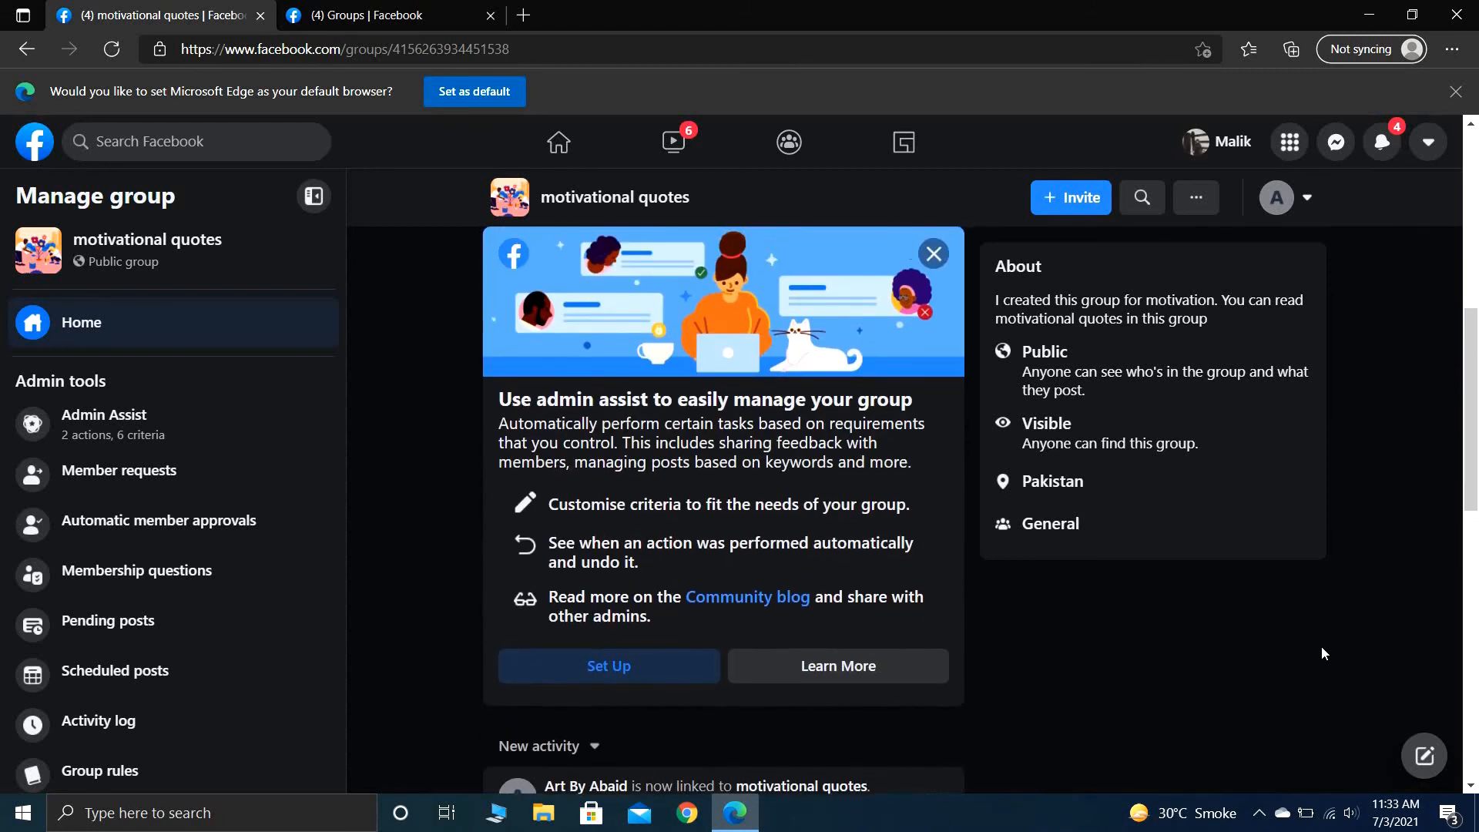
scroll(1322, 654, "up", 5)
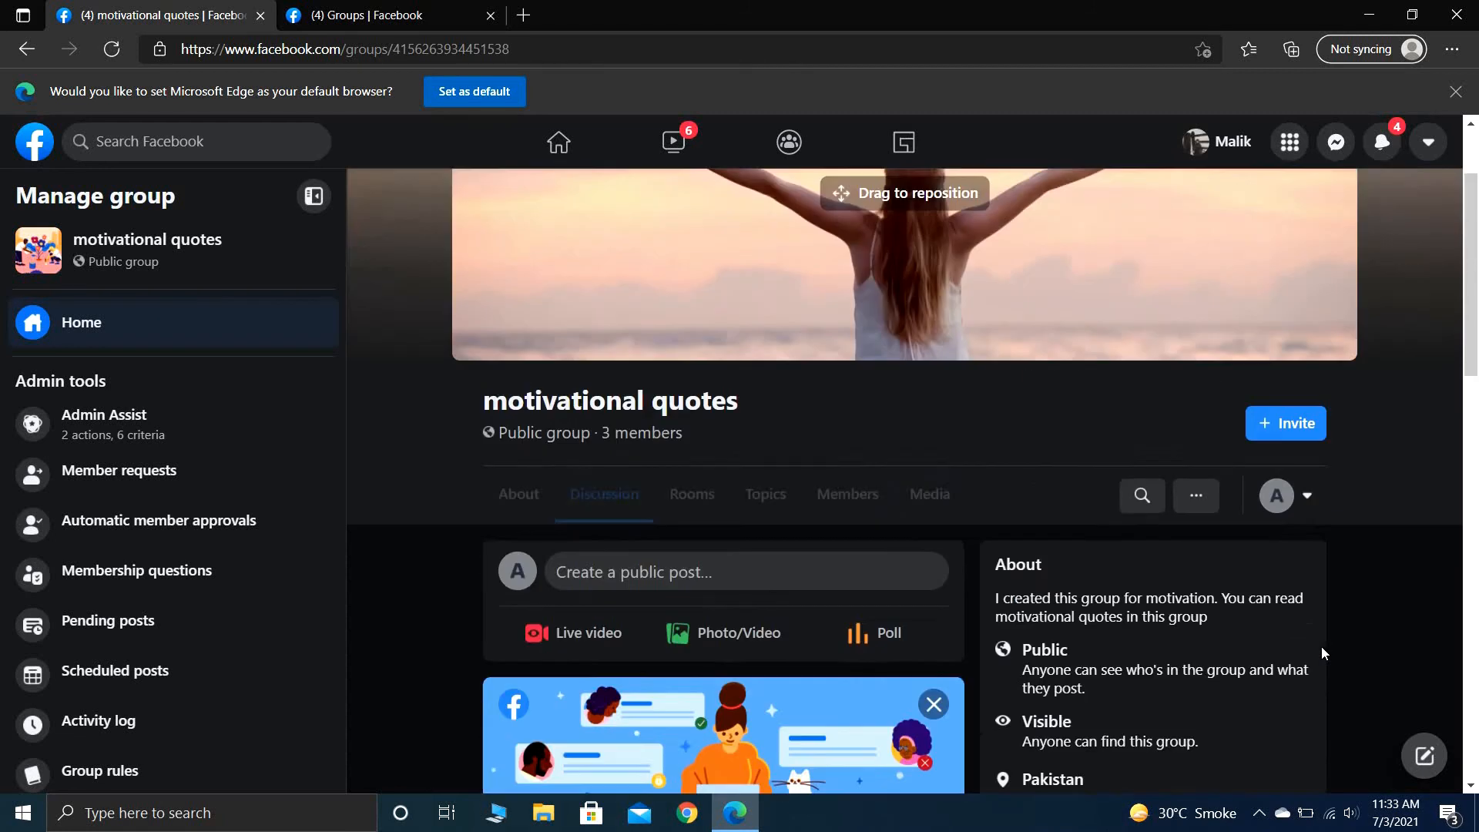
- Dismiss the admin assist suggestion card in the group's discussion feed
scroll(1322, 654, "down", 5)
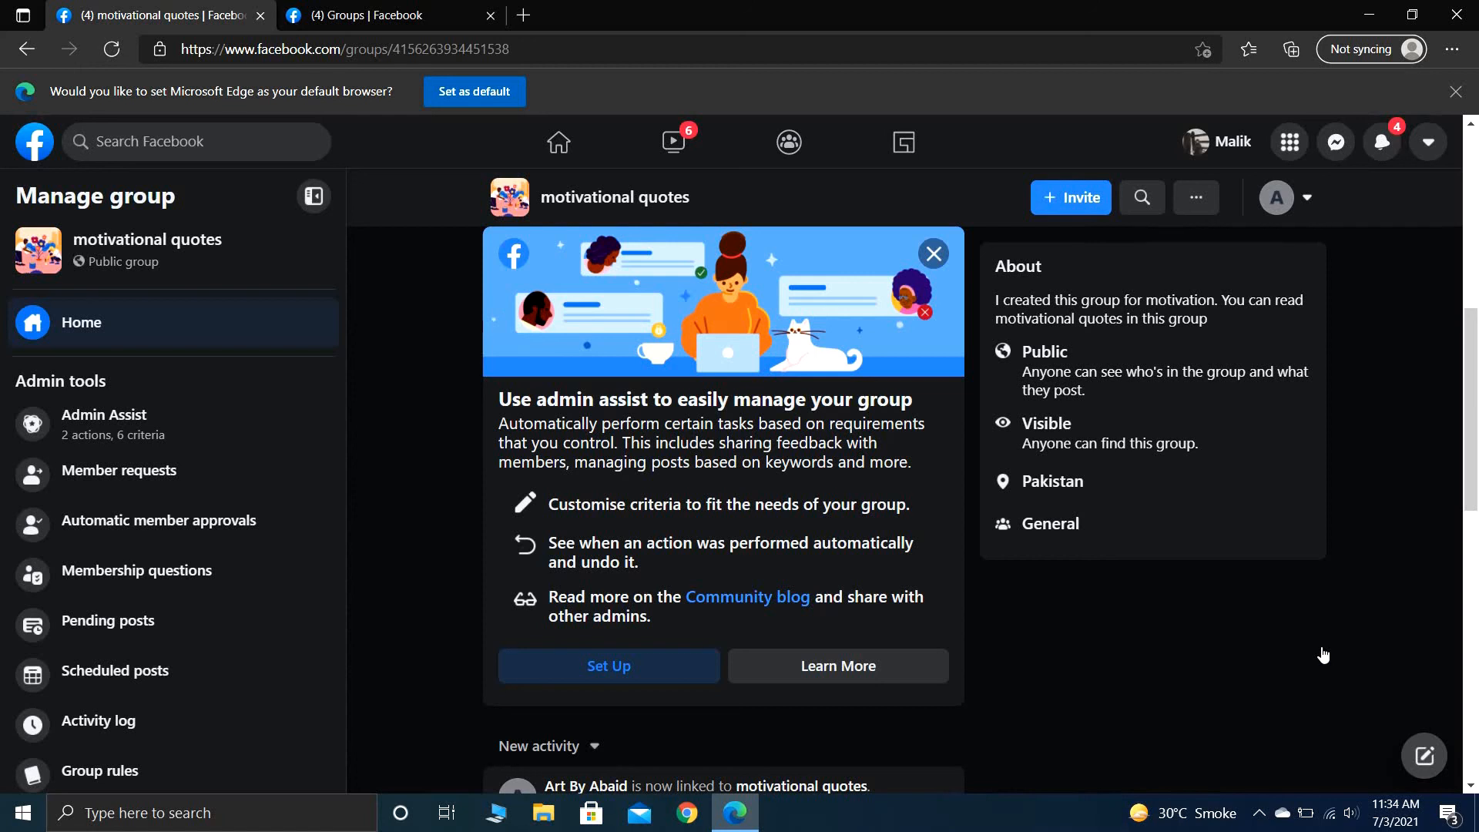
scroll(1323, 655, "down", 7)
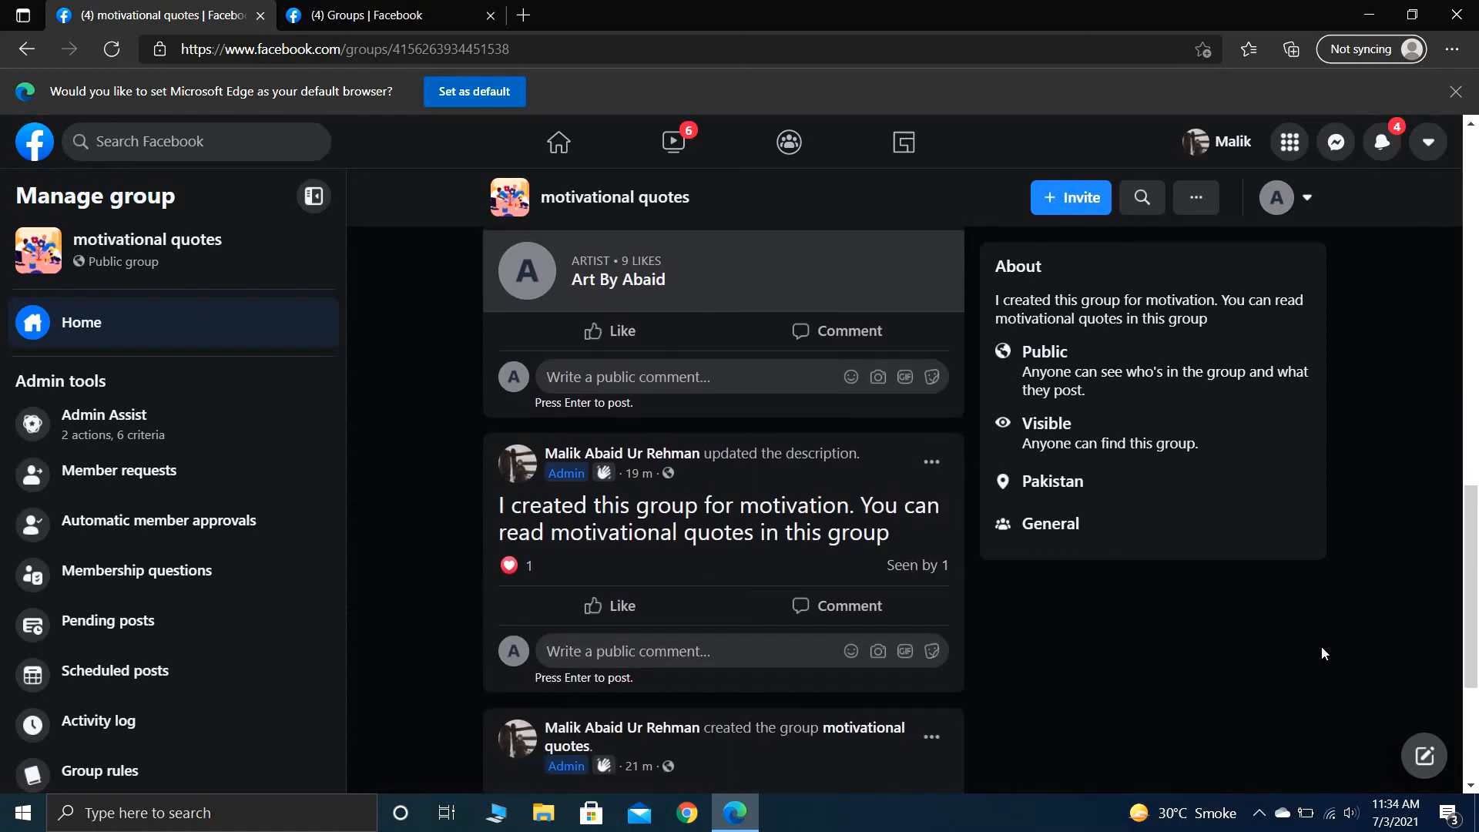
scroll(1322, 653, "up", 6)
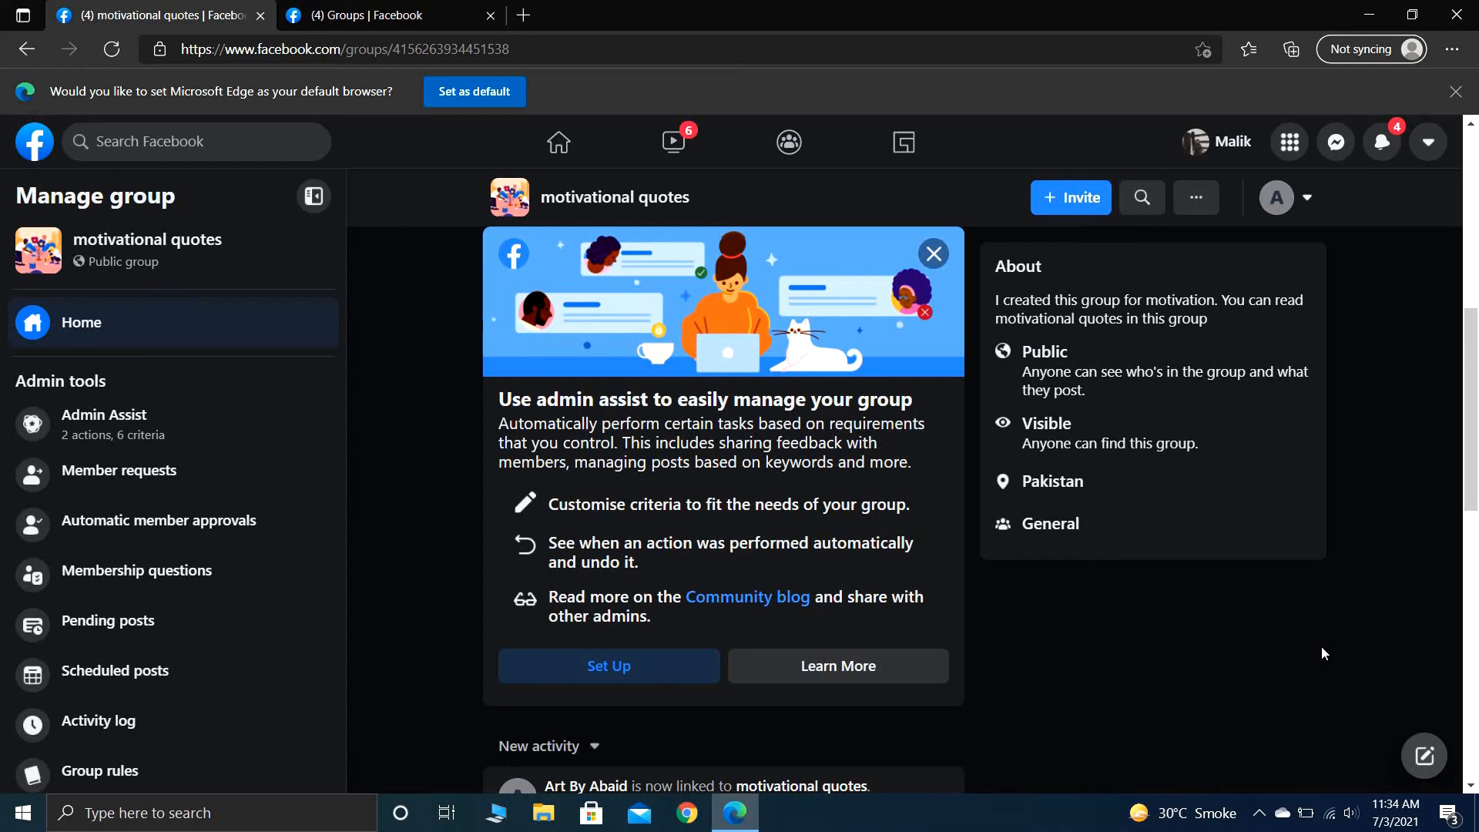
left_click(933, 253)
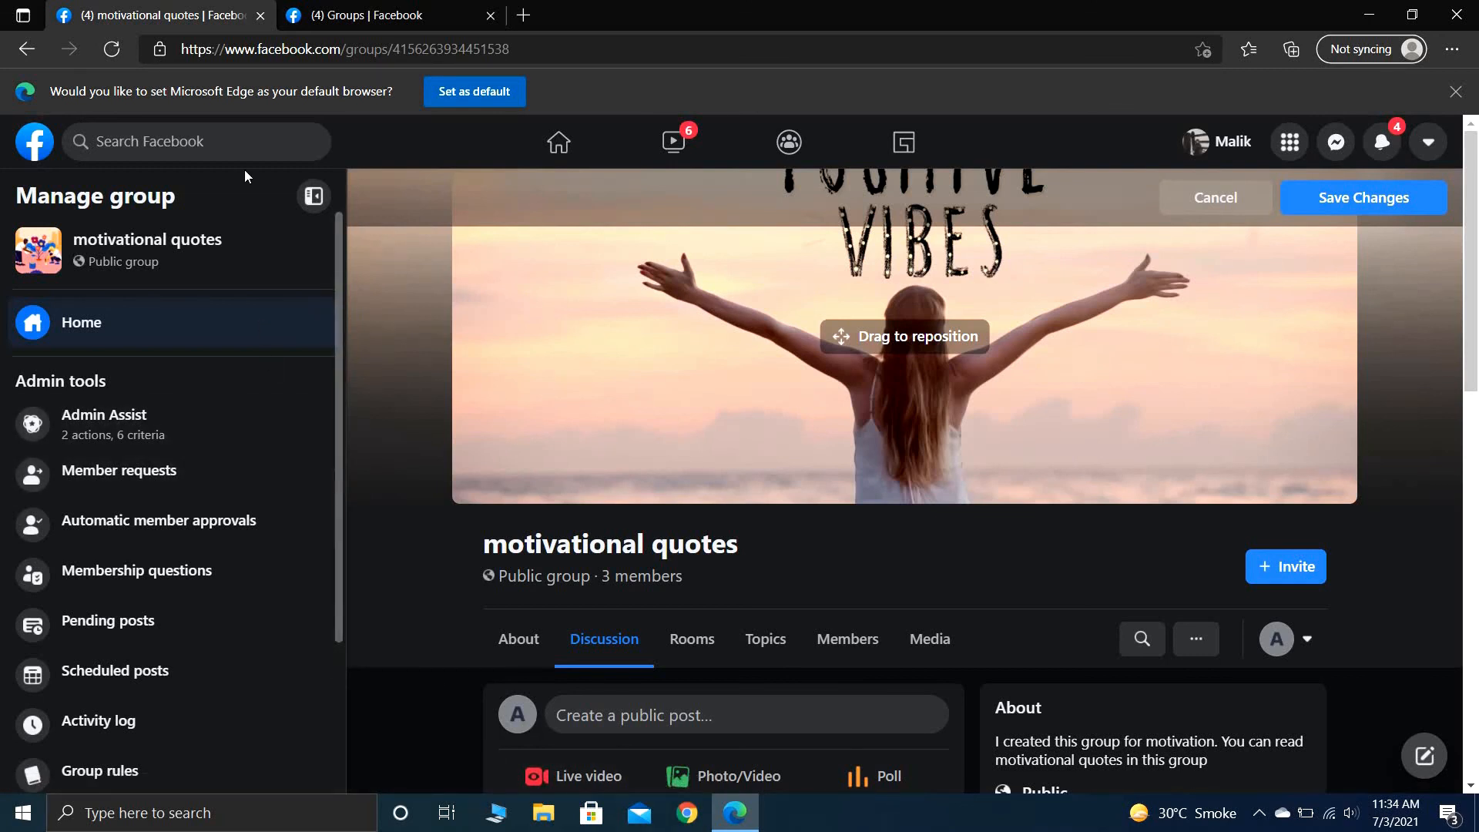
- Compare the groups search results with the own group's page, ending on the search results
left_click(328, 9)
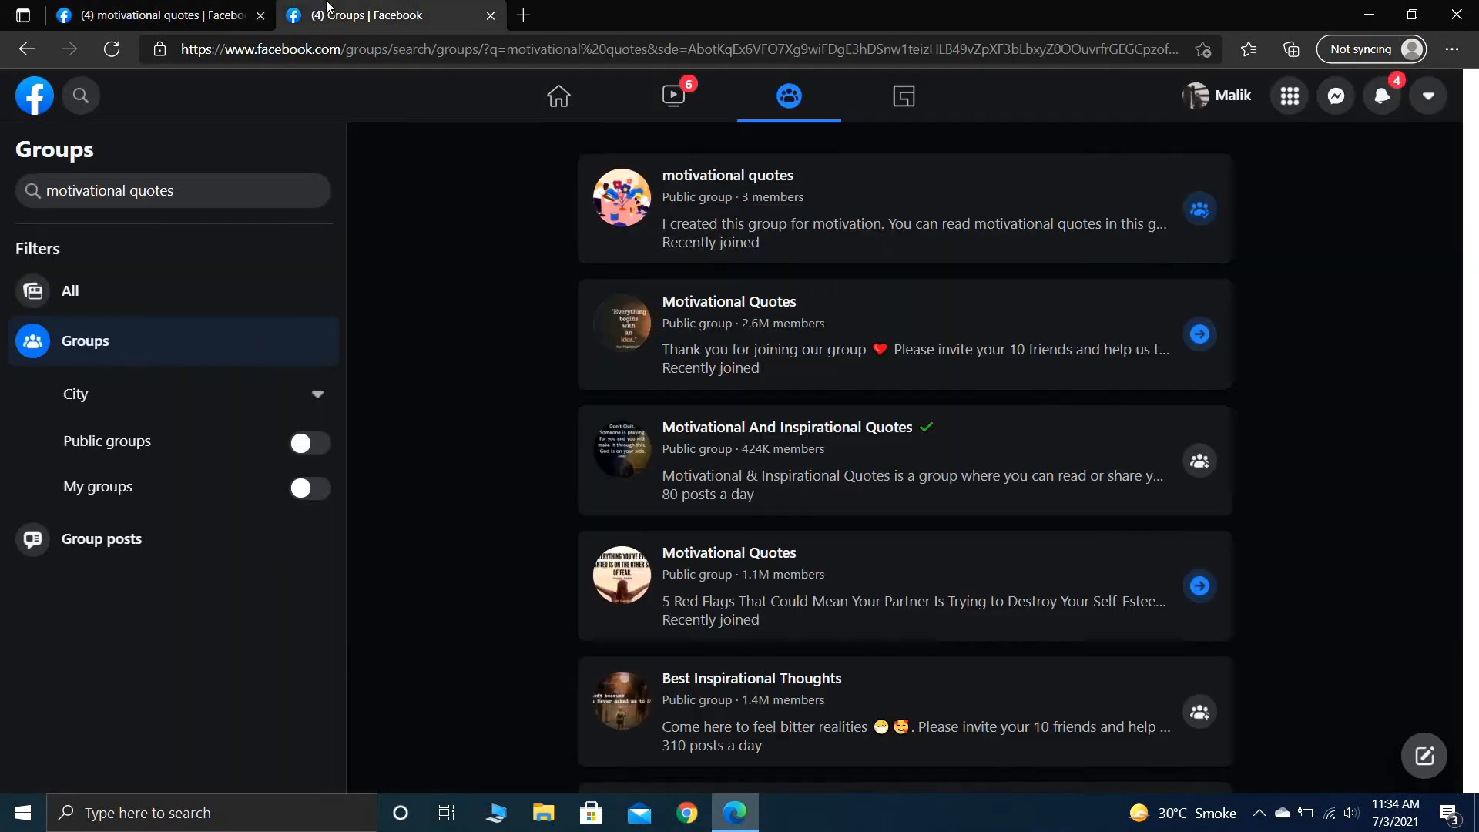
left_click(173, 9)
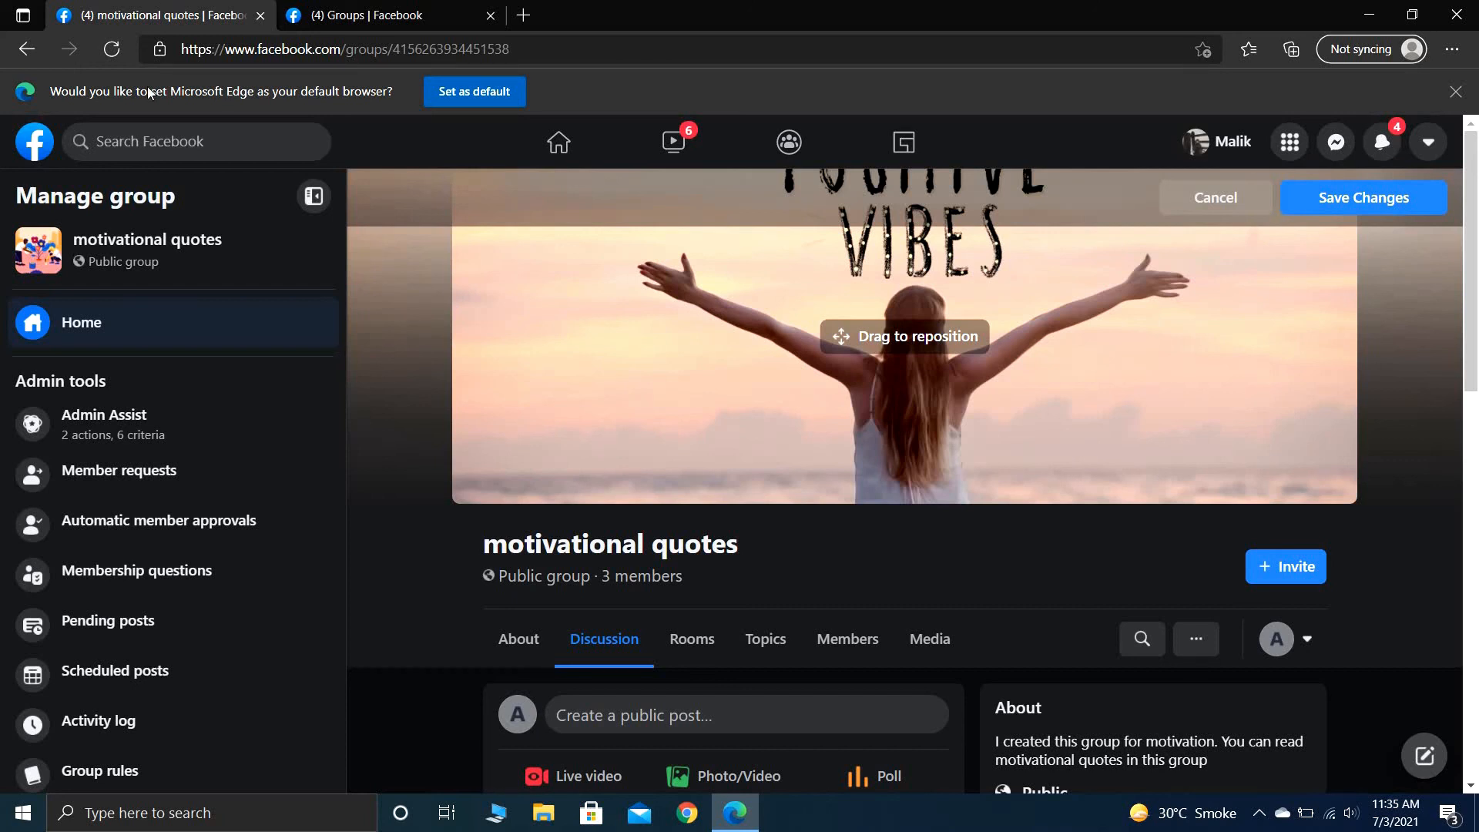
left_click(309, 10)
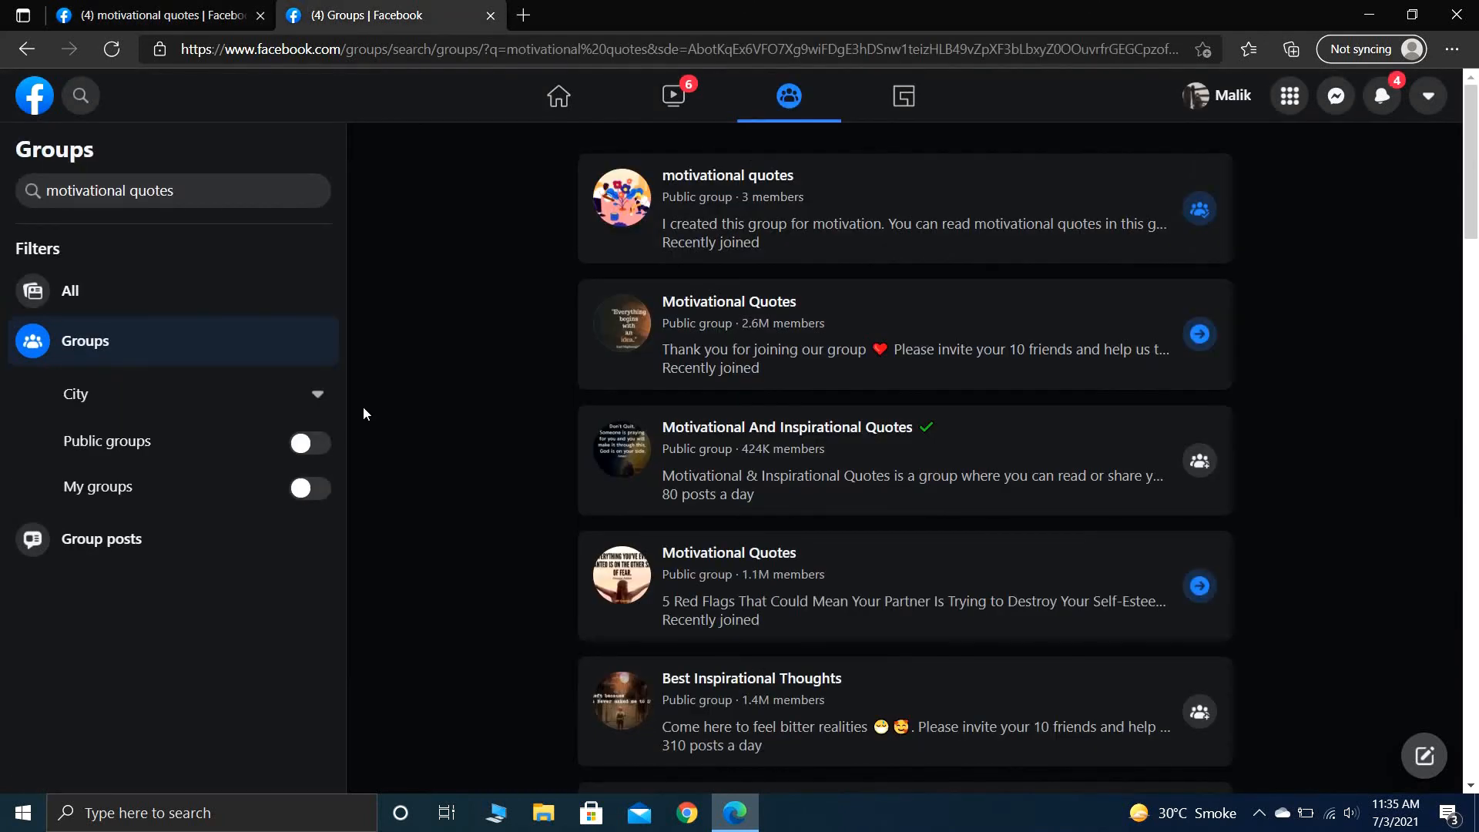